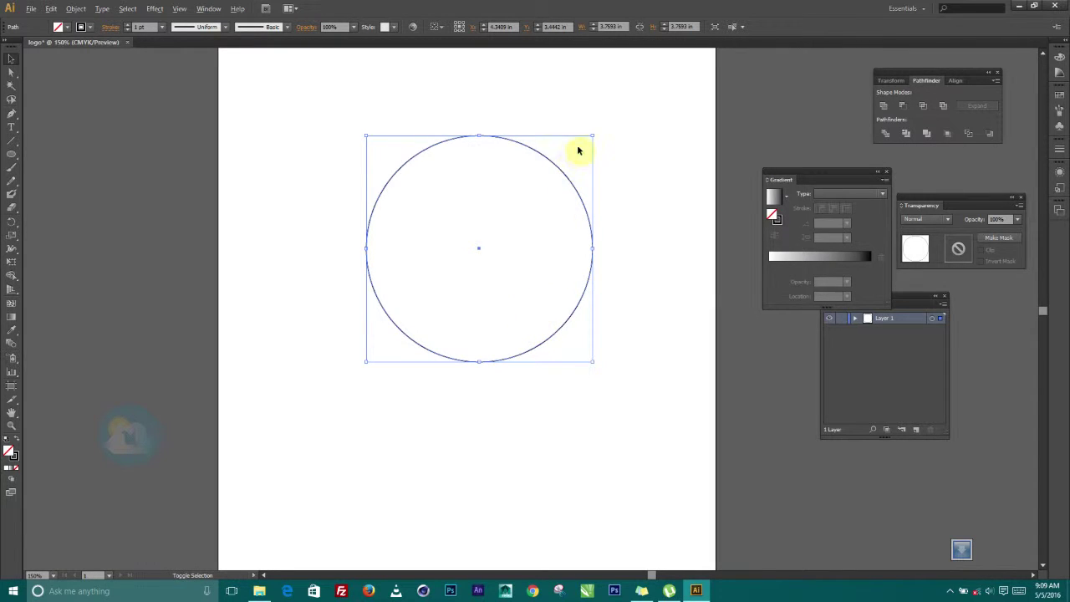
Step: Copy the circle, paste it in front, and scale the copy down about its centre to about 3.11 in wide
{"action": "key", "text": "a"}
{"action": "key", "text": "v"}
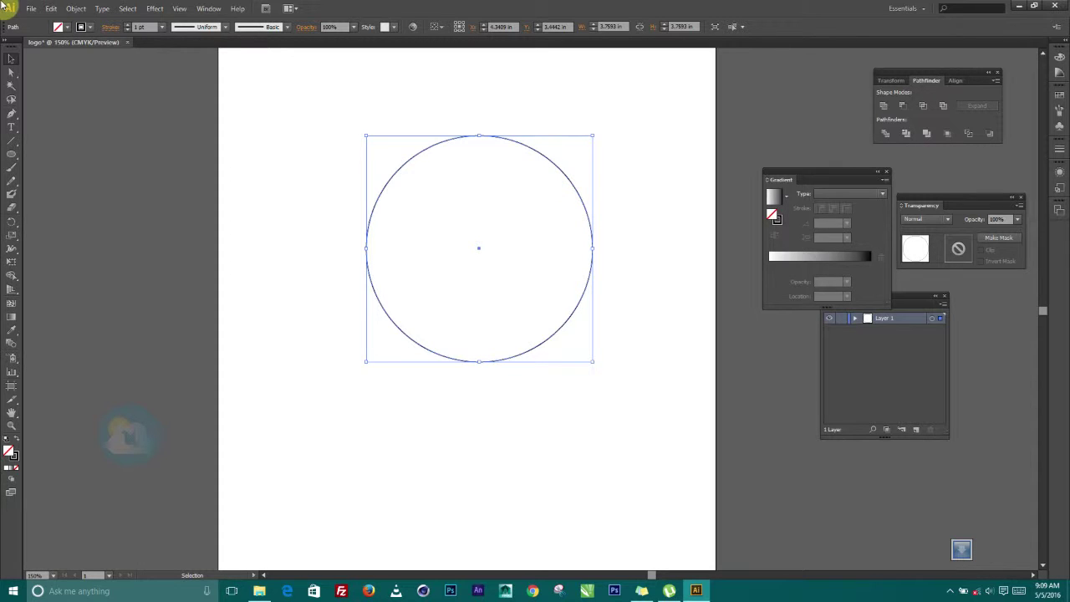
{"action": "left_click", "coordinate": [51, 8]}
{"action": "left_click", "coordinate": [69, 62]}
{"action": "left_click", "coordinate": [51, 8]}
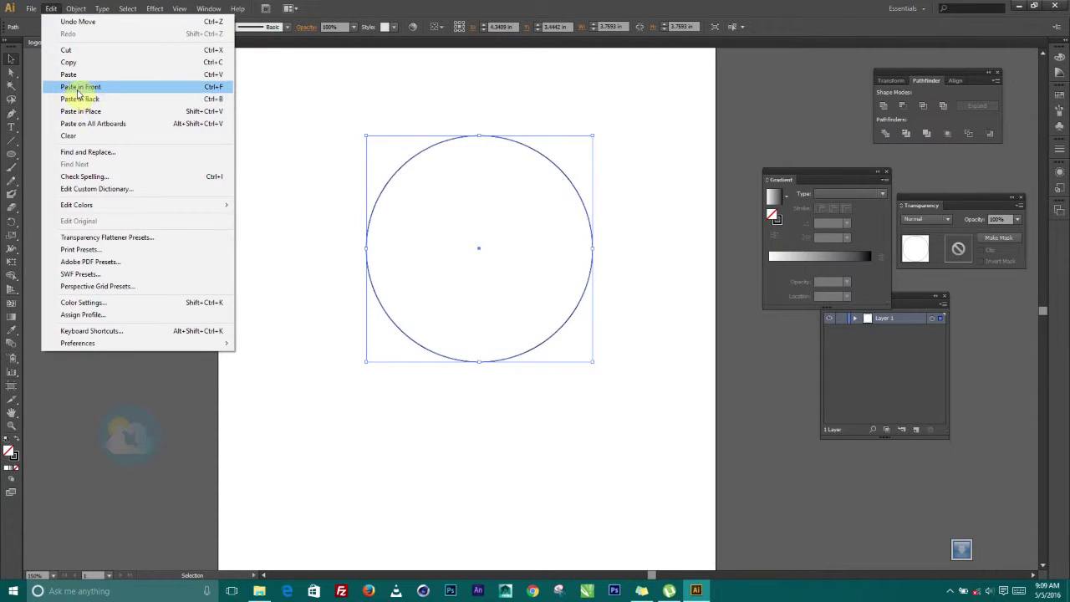
{"action": "left_click", "coordinate": [77, 87]}
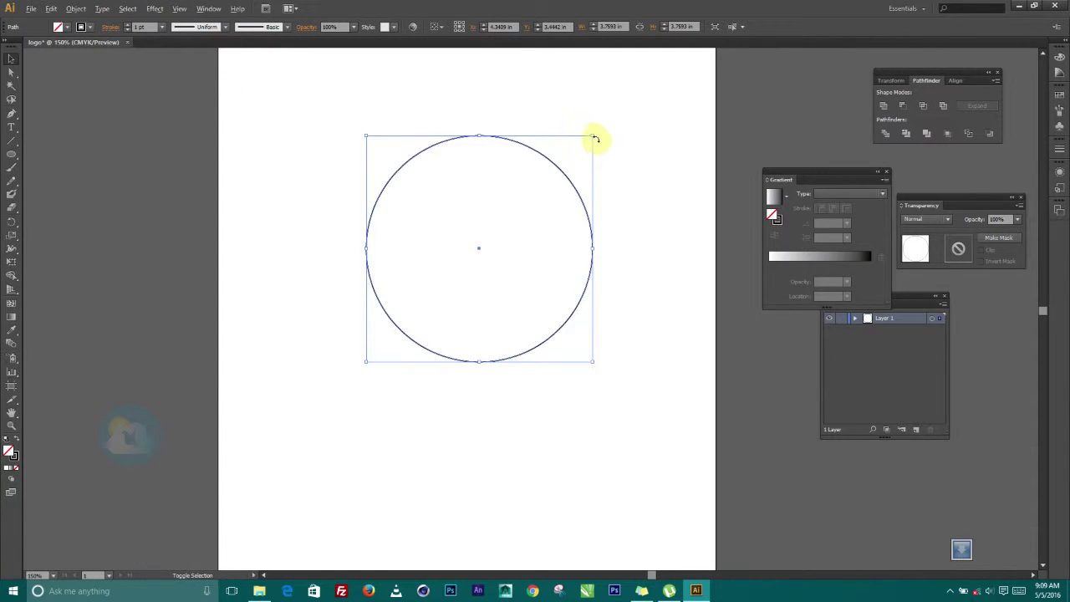
{"action": "mouse_move", "coordinate": [594, 141]}
{"action": "left_mouse_down"}
{"action": "mouse_move", "coordinate": [586, 136]}
{"action": "mouse_move", "coordinate": [581, 160]}
{"action": "mouse_move", "coordinate": [591, 158]}
{"action": "left_mouse_up"}
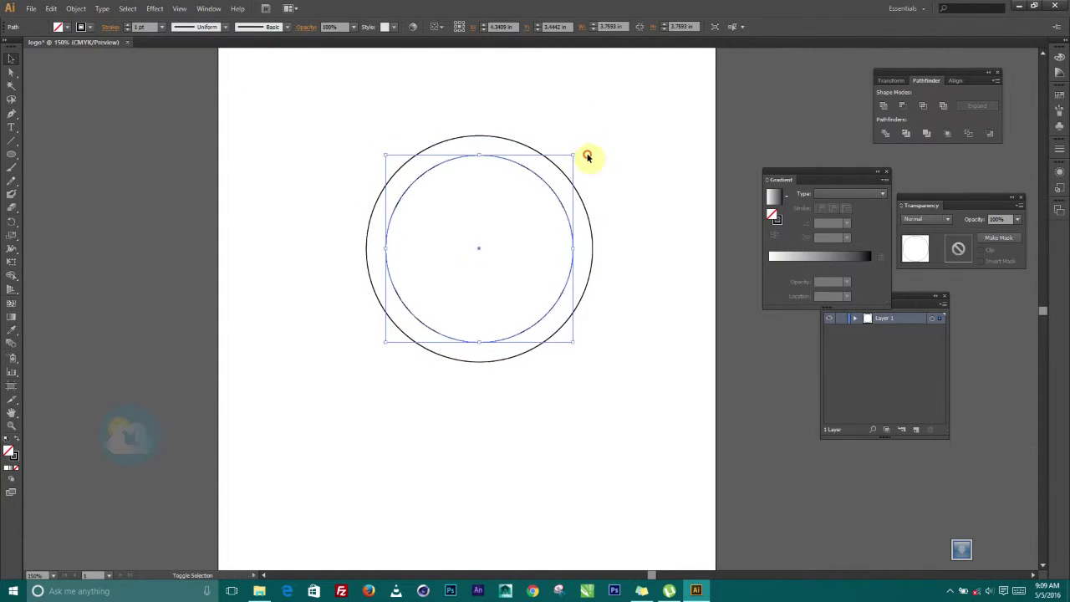
{"action": "left_click", "coordinate": [621, 182]}
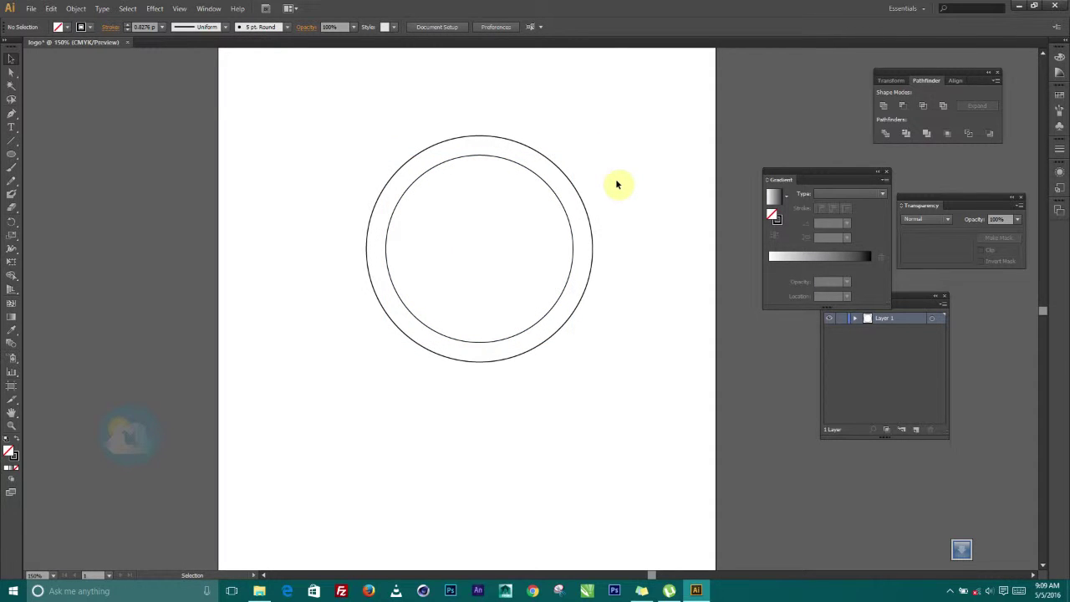
Step: Move the inner circle up and left across the outer circle's edge, and subtract it with Minus Front to form an open crescent
{"action": "left_click", "coordinate": [547, 185]}
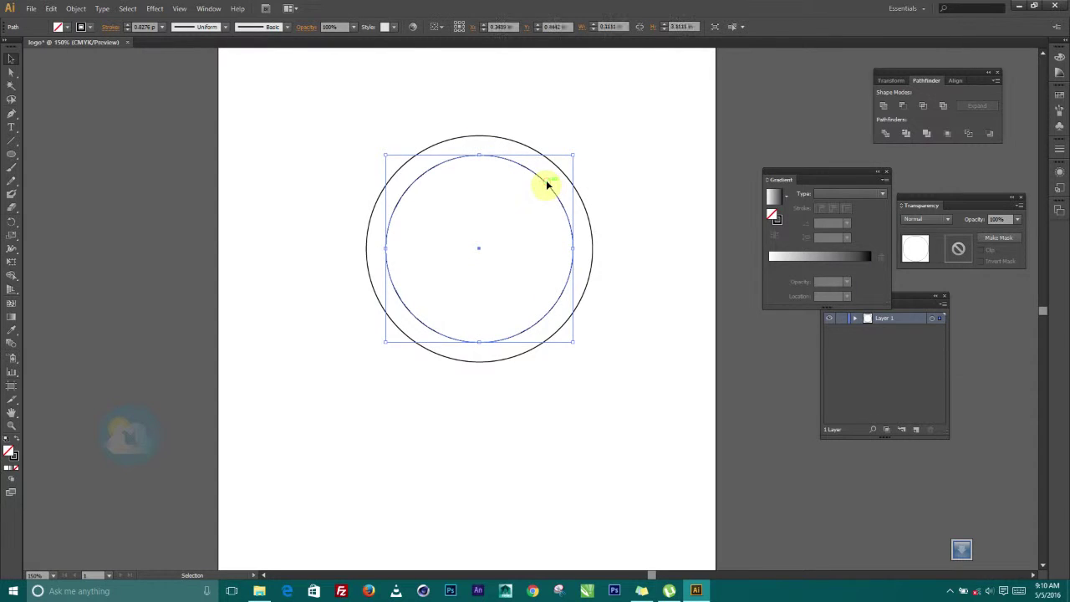
{"action": "left_click_drag", "start_coordinate": [546, 184], "coordinate": [537, 169]}
{"action": "left_click", "coordinate": [595, 134]}
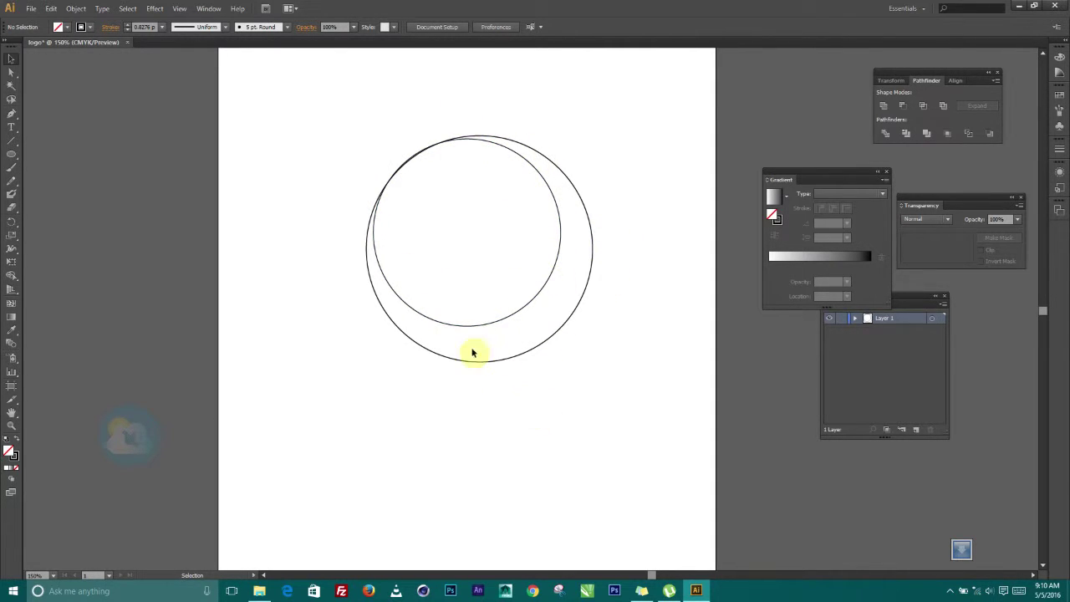
{"action": "left_click_drag", "start_coordinate": [592, 374], "coordinate": [451, 248]}
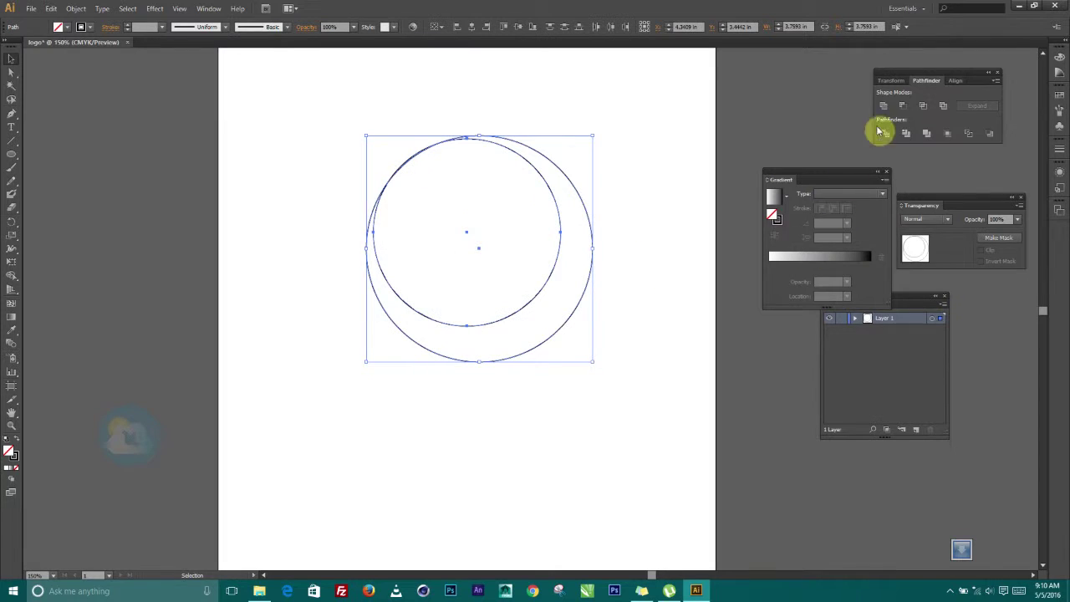
{"action": "left_click", "coordinate": [903, 105]}
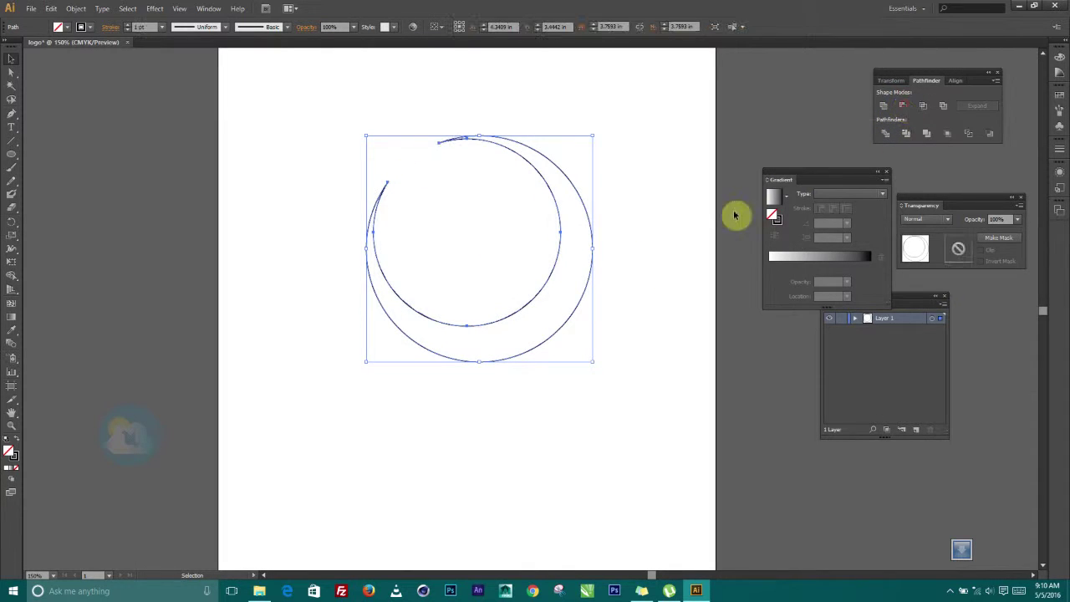
{"action": "left_click", "coordinate": [669, 226]}
Step: Rotate the crescent so that its opening faces the lower right of the artboard
{"action": "left_click", "coordinate": [548, 288]}
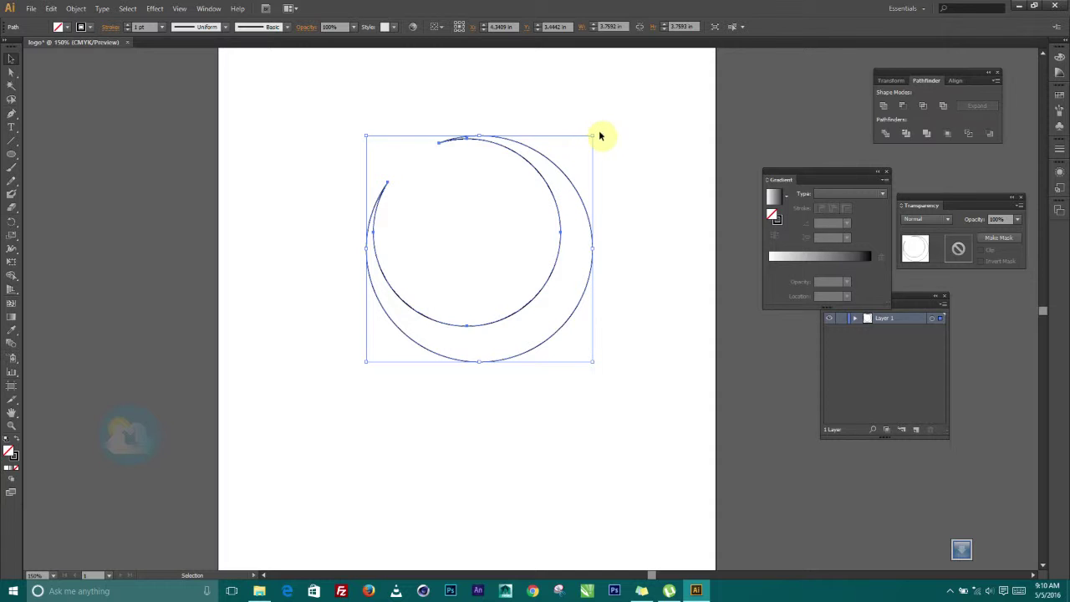
{"action": "left_click_drag", "start_coordinate": [592, 128], "coordinate": [288, 373]}
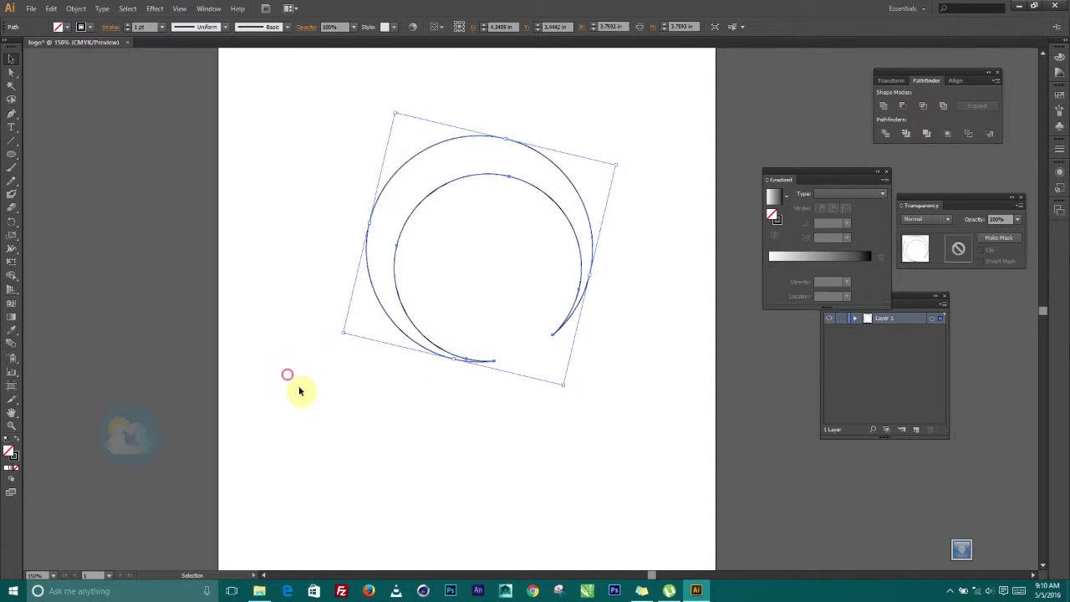
{"action": "left_click", "coordinate": [681, 341]}
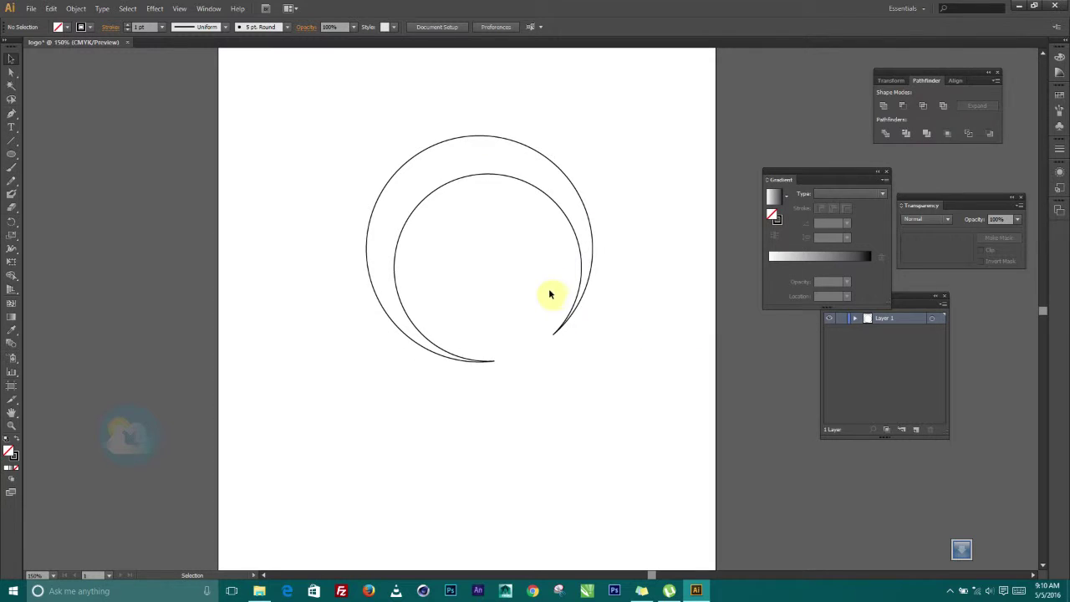
{"action": "left_click", "coordinate": [436, 194]}
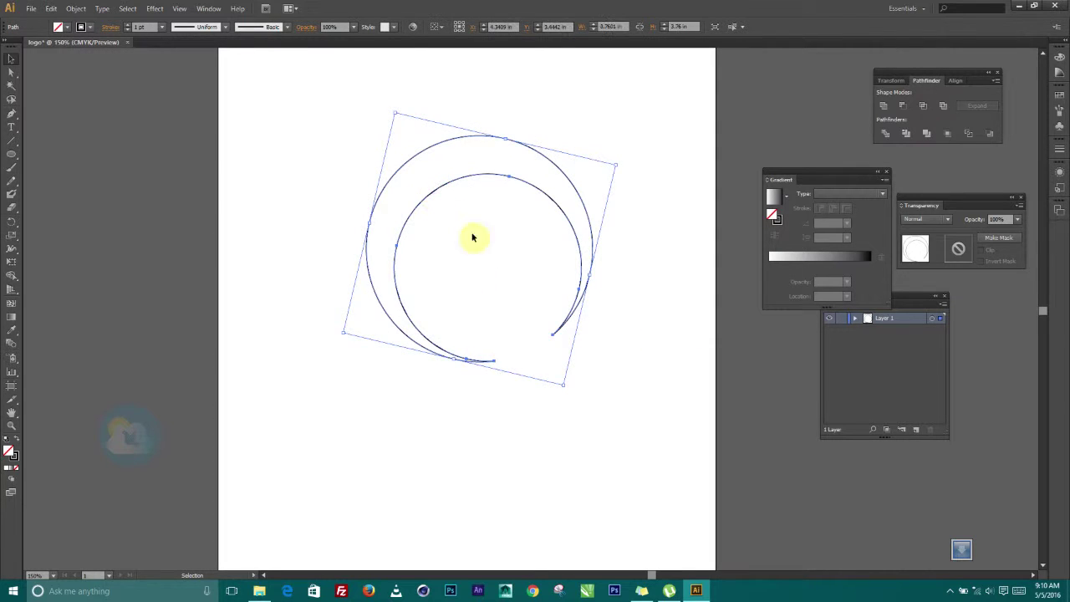
{"action": "left_click", "coordinate": [256, 430]}
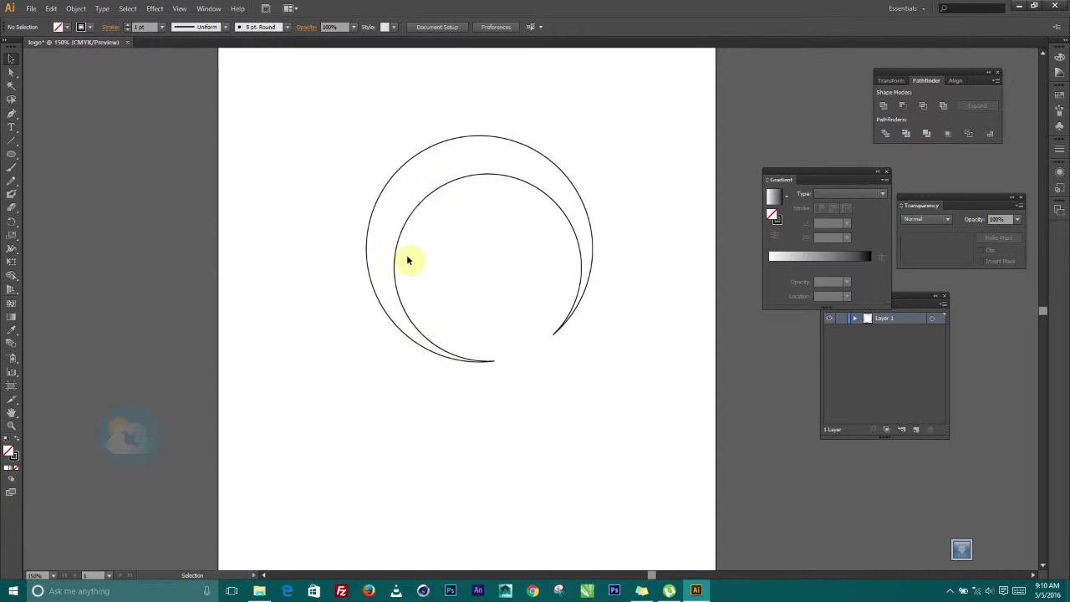
Step: Draw a circle about 2.42 in wide inside the crescent, centred on the crescent's outer curve
{"action": "left_click", "coordinate": [12, 155]}
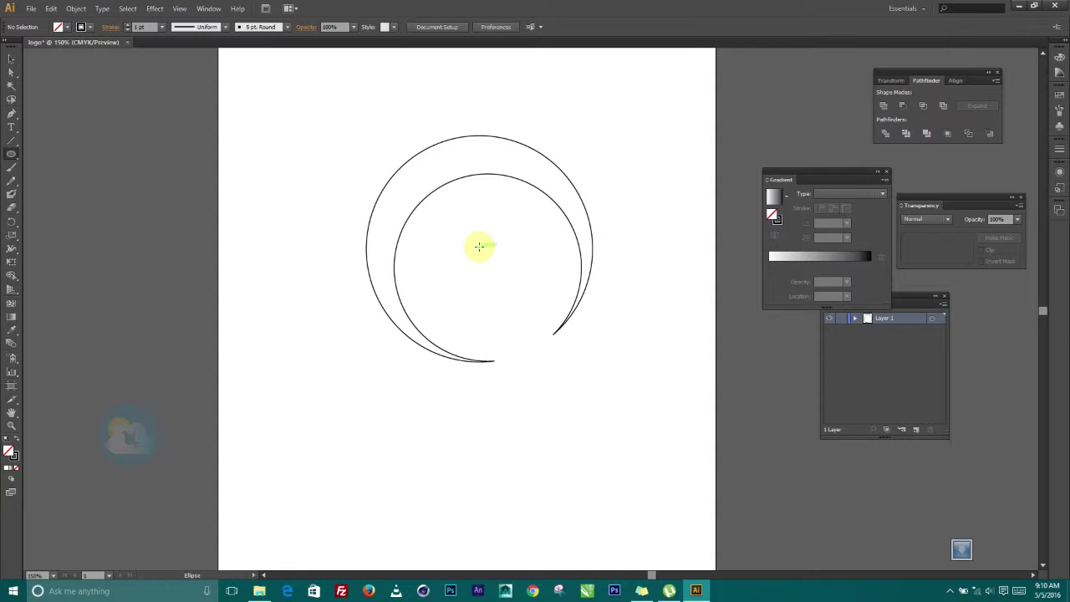
{"action": "left_click_drag", "start_coordinate": [479, 247], "coordinate": [552, 315]}
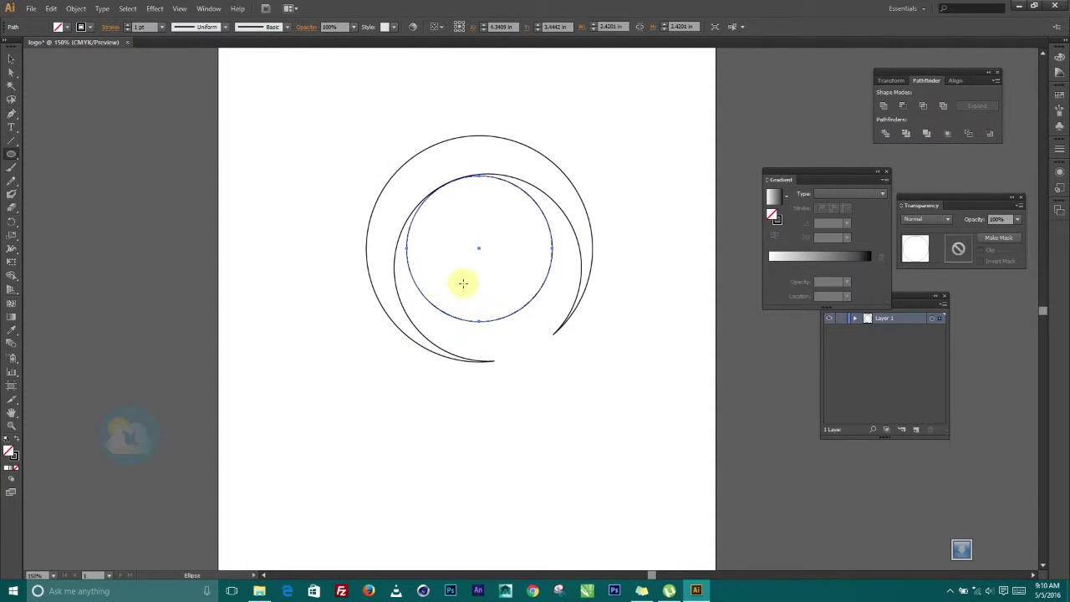
{"action": "left_click", "coordinate": [10, 63]}
{"action": "left_click", "coordinate": [303, 430]}
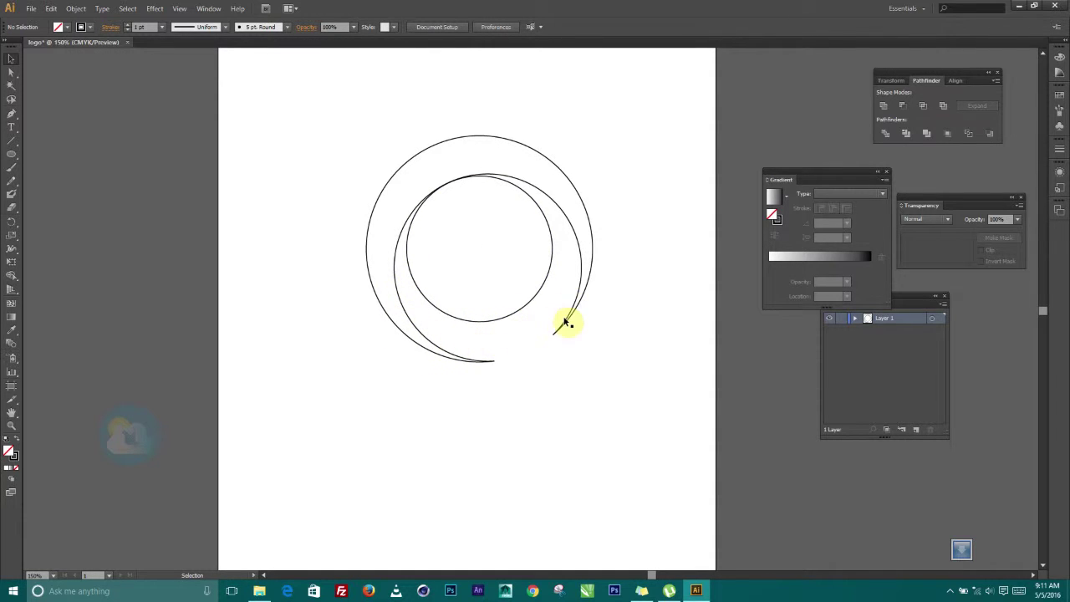
{"action": "left_click", "coordinate": [525, 395]}
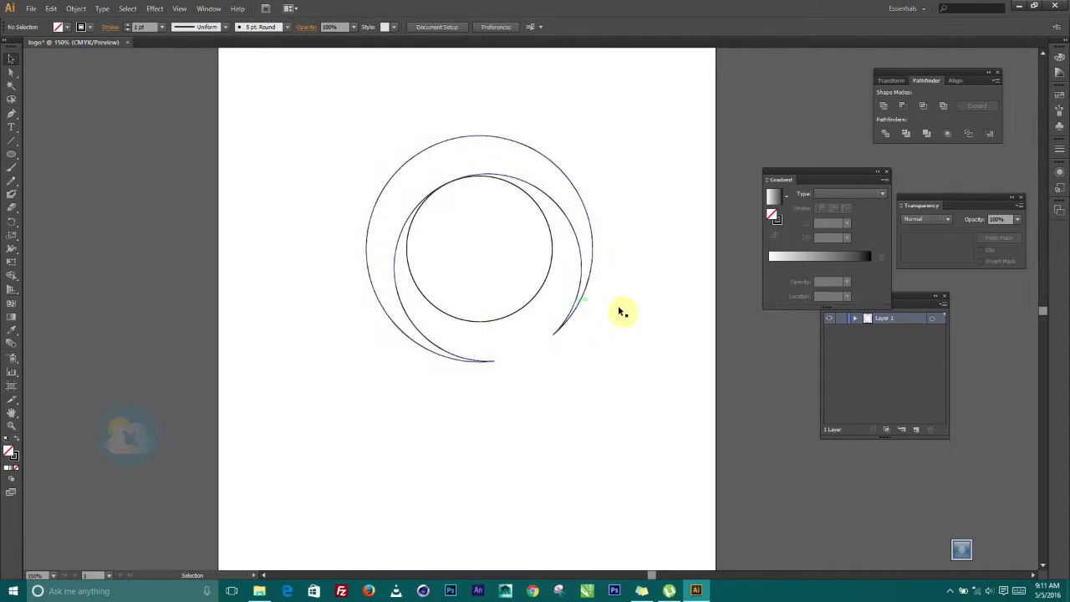
{"action": "scroll", "coordinate": [586, 314], "scroll_direction": "down", "scroll_amount": 2}
{"action": "scroll", "coordinate": [585, 316], "scroll_direction": "up", "scroll_amount": 2}
{"action": "left_click_drag", "start_coordinate": [487, 376], "coordinate": [450, 317]}
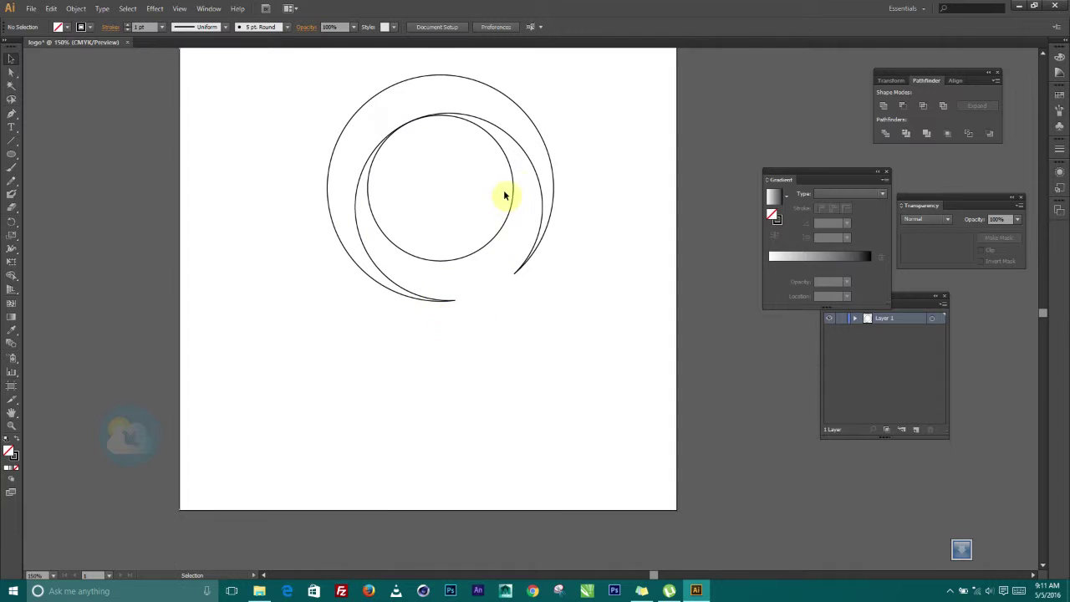
{"action": "left_click", "coordinate": [539, 173]}
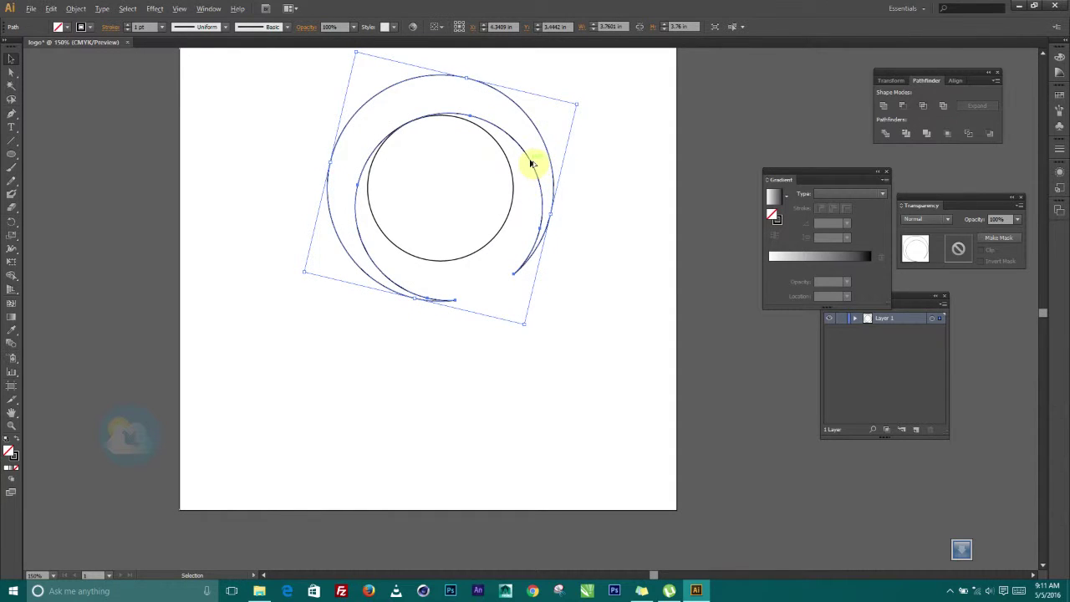
{"action": "left_click_drag", "start_coordinate": [536, 173], "coordinate": [393, 375], "text": "alt"}
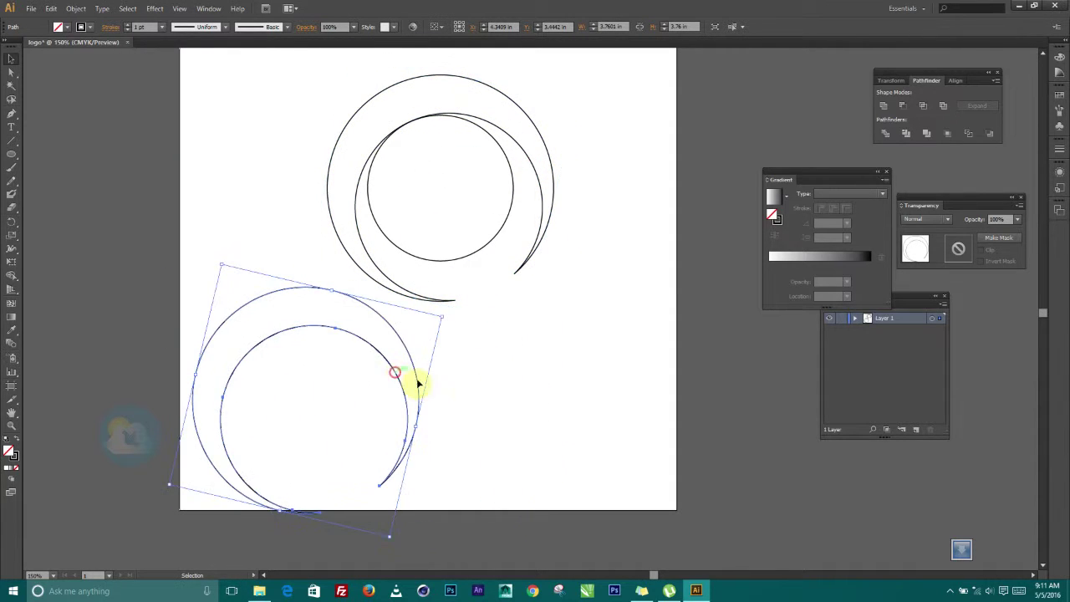
{"action": "left_click", "coordinate": [502, 393]}
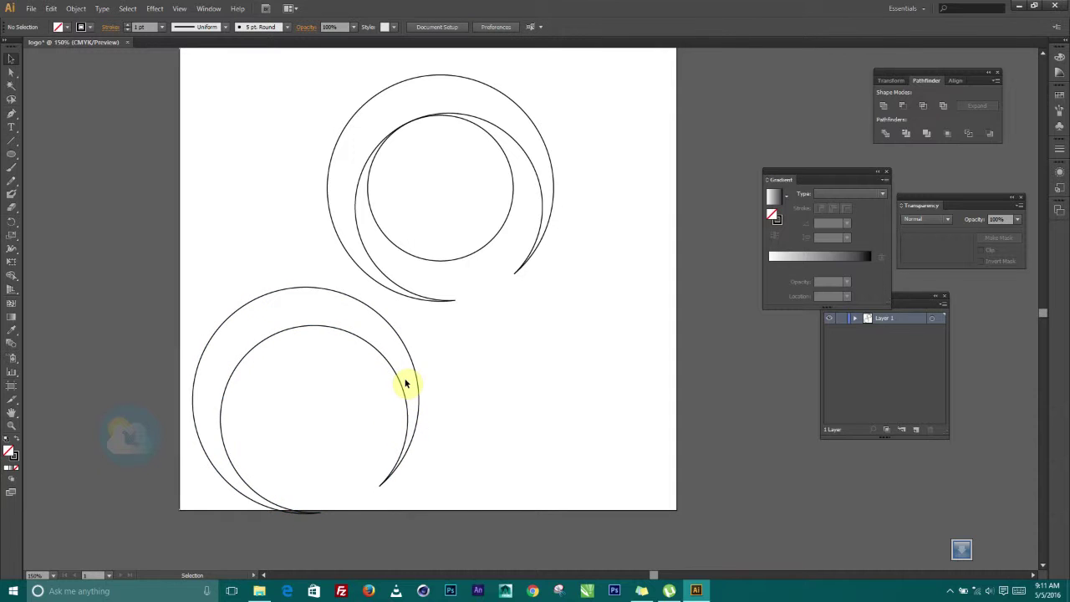
{"action": "left_click_drag", "start_coordinate": [401, 384], "coordinate": [394, 365]}
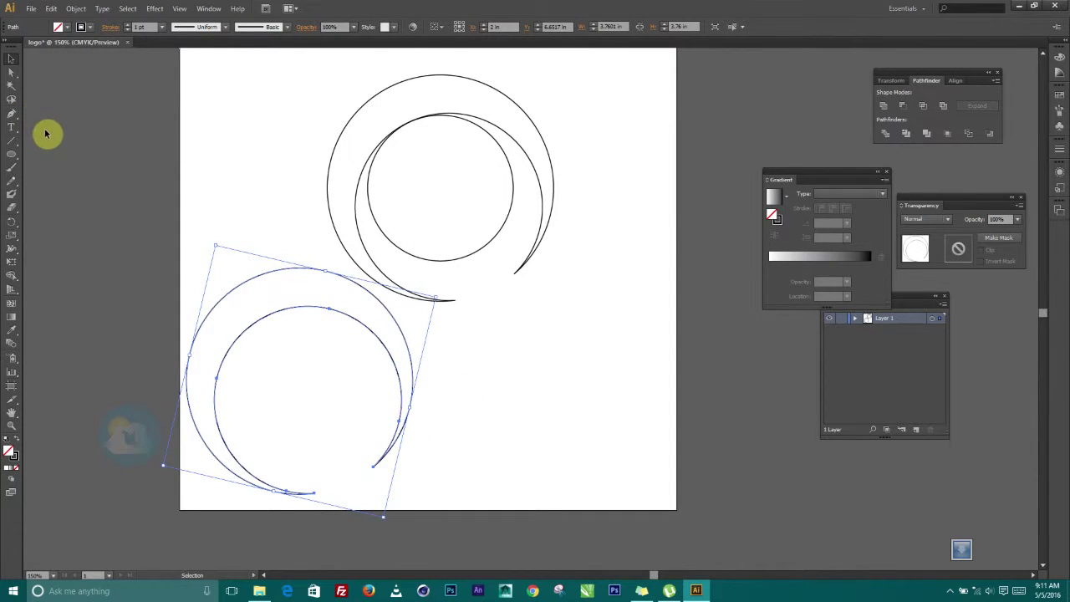
{"action": "key", "text": "ctrl+z"}
{"action": "key", "text": "ctrl+z"}
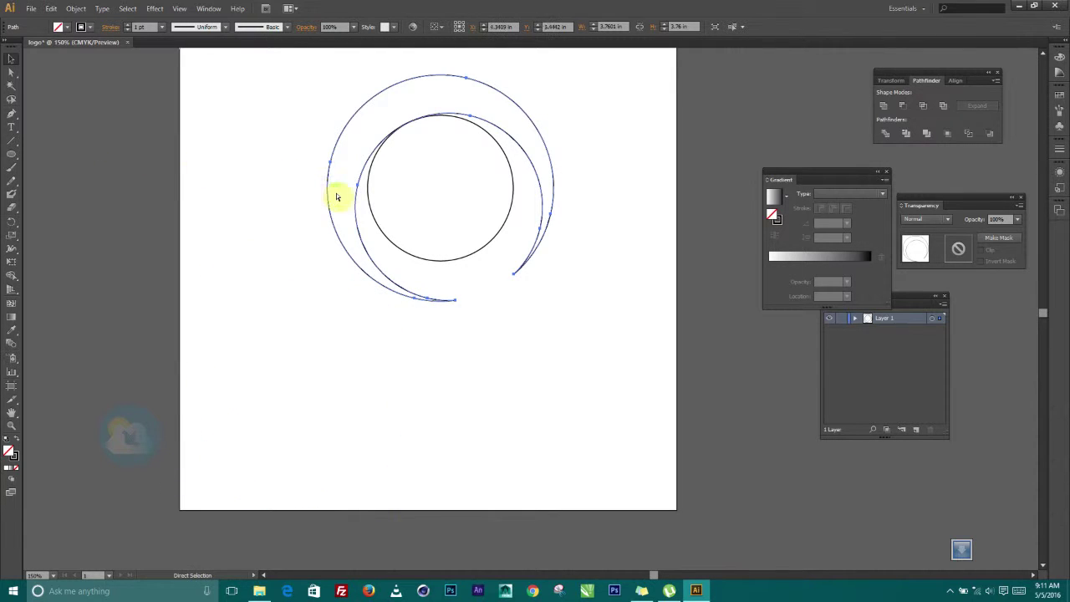
{"action": "key", "text": "Delete"}
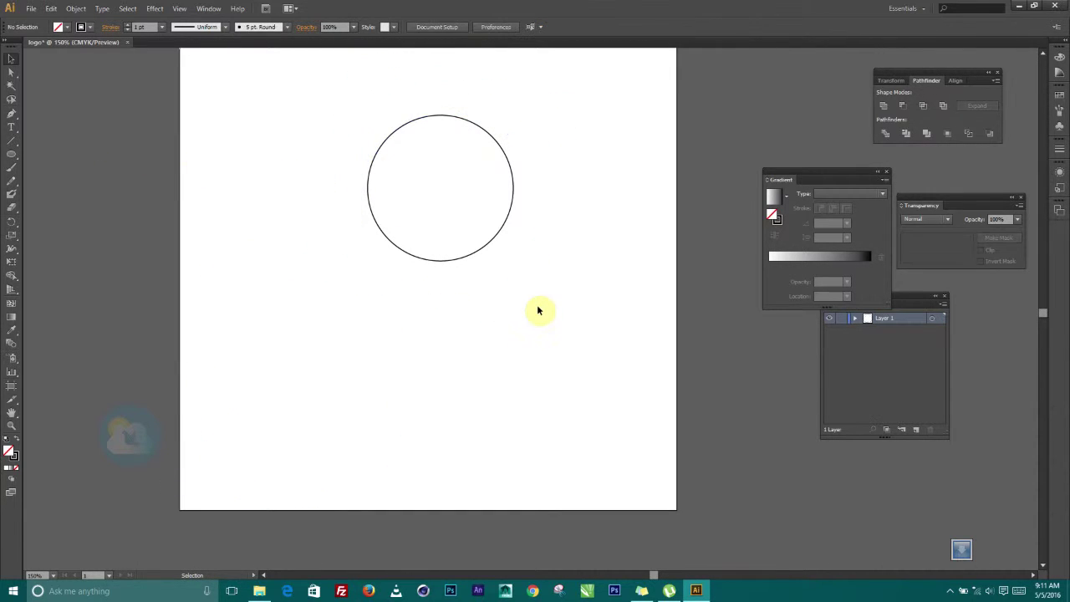
{"action": "key", "text": "ctrl+z"}
Step: Duplicate the crescent together with its inner circle to the lower left of the artboard
{"action": "left_click_drag", "start_coordinate": [550, 307], "coordinate": [404, 218]}
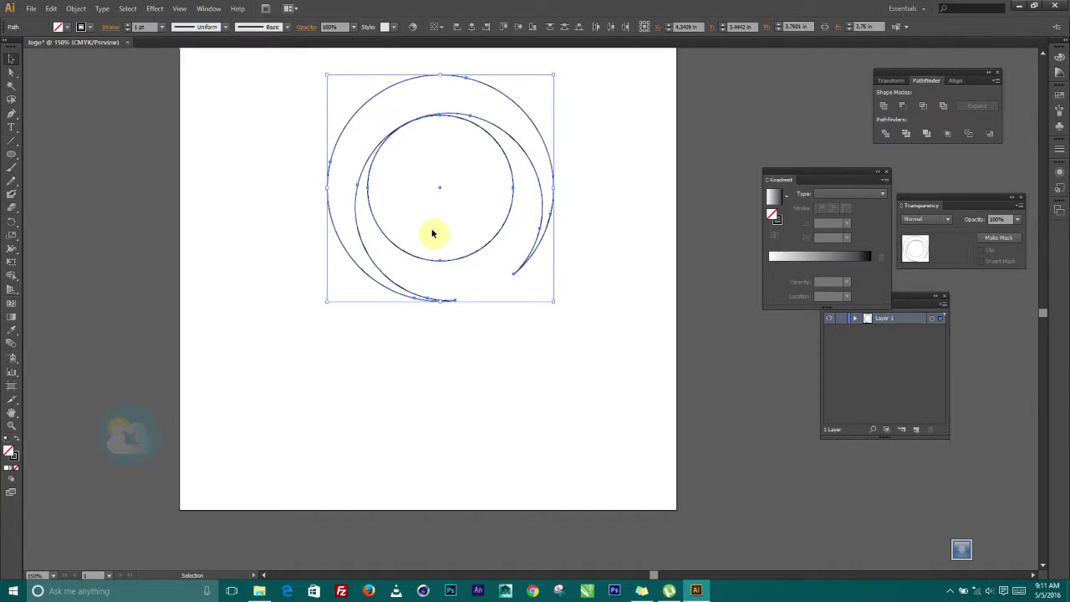
{"action": "left_click_drag", "start_coordinate": [401, 249], "coordinate": [265, 441]}
{"action": "left_click", "coordinate": [591, 379]}
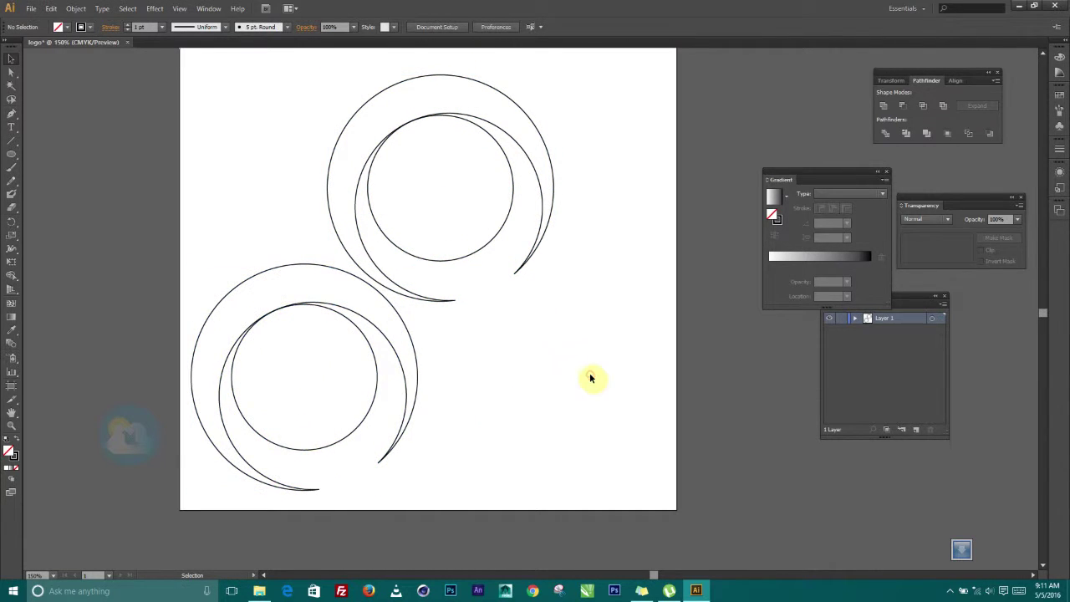
Step: Draw a circle about 3.09 in wide matching the copied crescent's inner curve and place it at the lower right of the artboard
{"action": "left_click", "coordinate": [12, 157]}
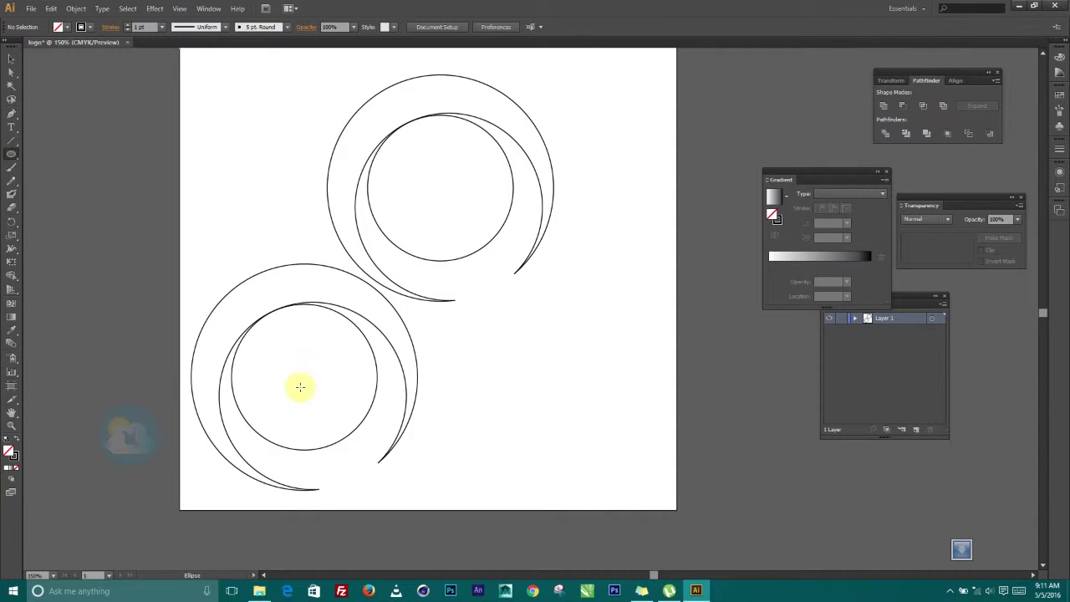
{"action": "mouse_move", "coordinate": [304, 378]}
{"action": "left_mouse_down"}
{"action": "mouse_move", "coordinate": [407, 478]}
{"action": "mouse_move", "coordinate": [390, 456]}
{"action": "mouse_move", "coordinate": [394, 488]}
{"action": "mouse_move", "coordinate": [405, 476]}
{"action": "left_mouse_up"}
{"action": "key", "text": "alt"}
{"action": "key", "text": "alt"}
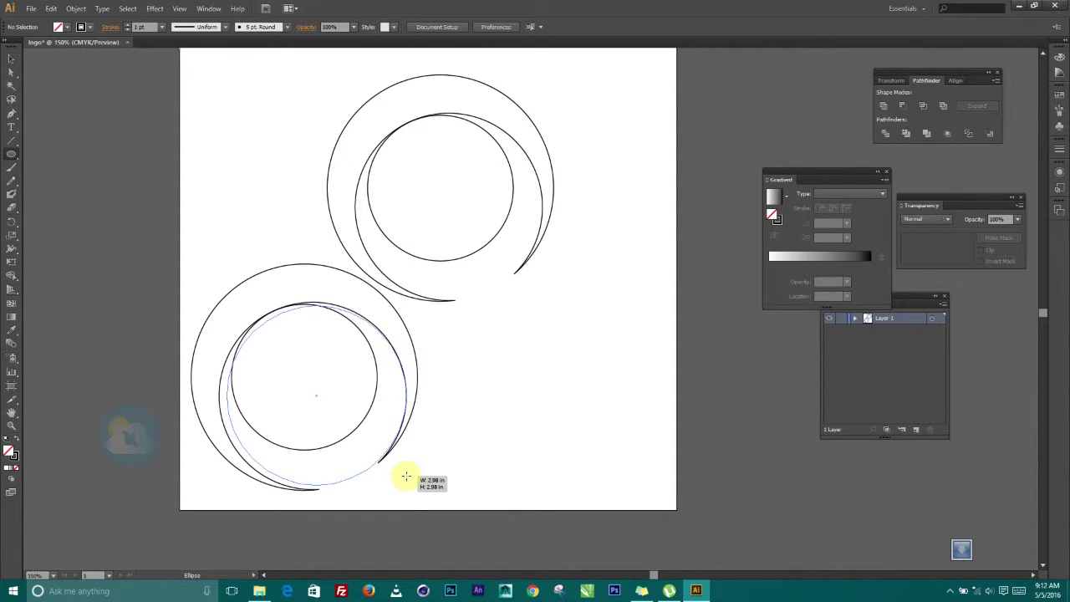
{"action": "left_click_drag", "start_coordinate": [406, 476], "coordinate": [407, 480]}
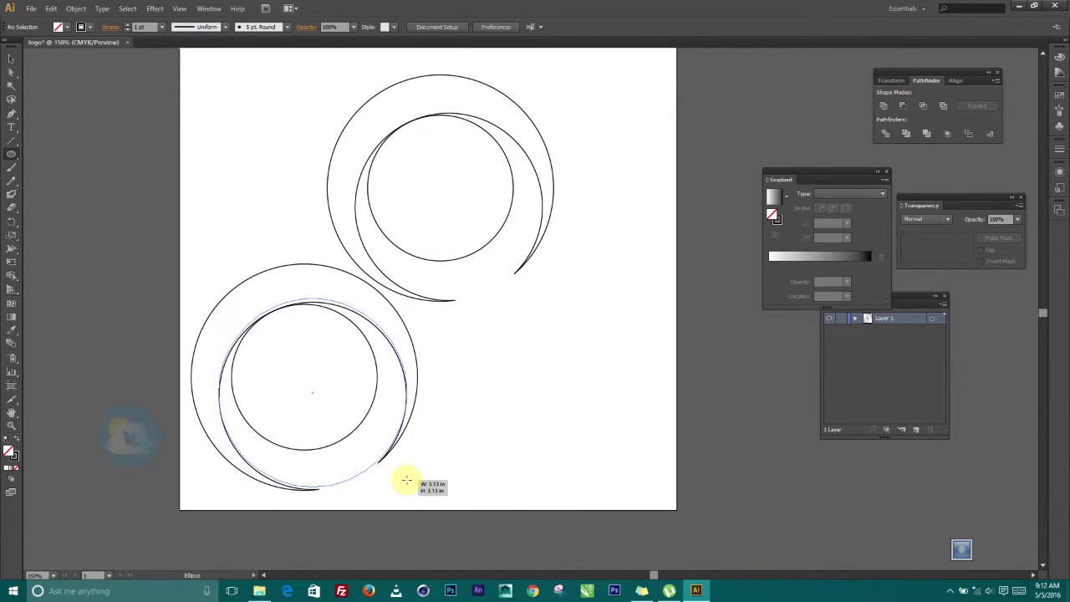
{"action": "left_click_drag", "start_coordinate": [404, 480], "coordinate": [406, 482]}
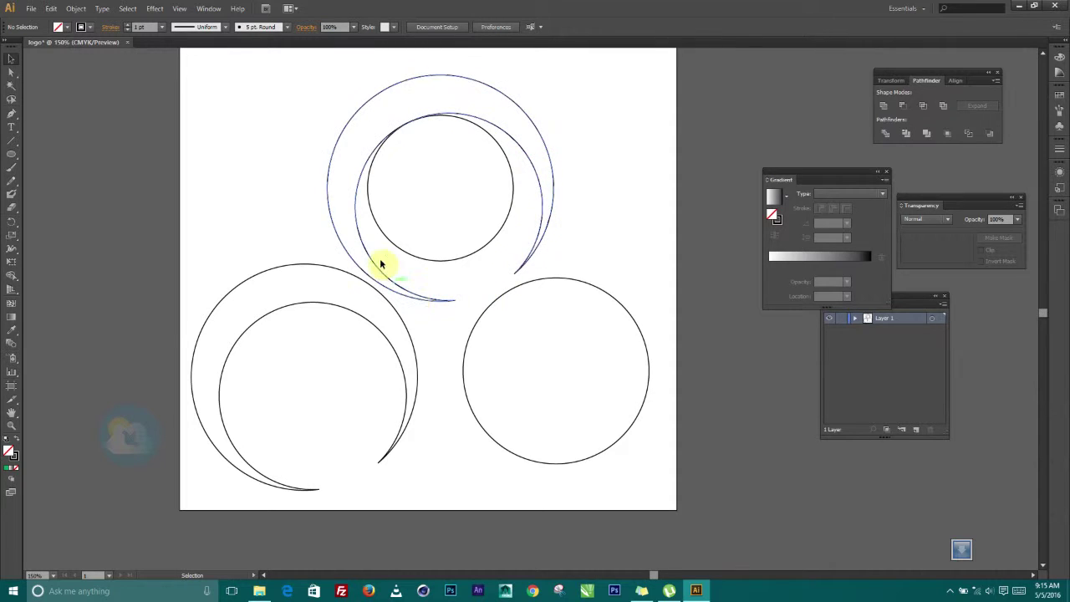
{"action": "left_click_drag", "start_coordinate": [573, 285], "coordinate": [571, 305]}
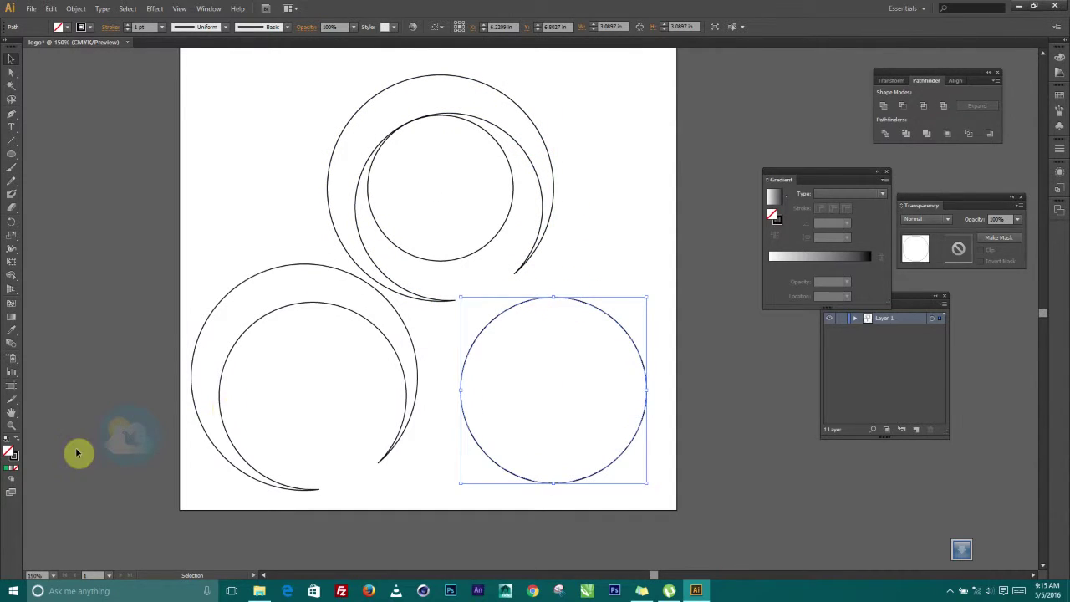
{"action": "left_click", "coordinate": [18, 439]}
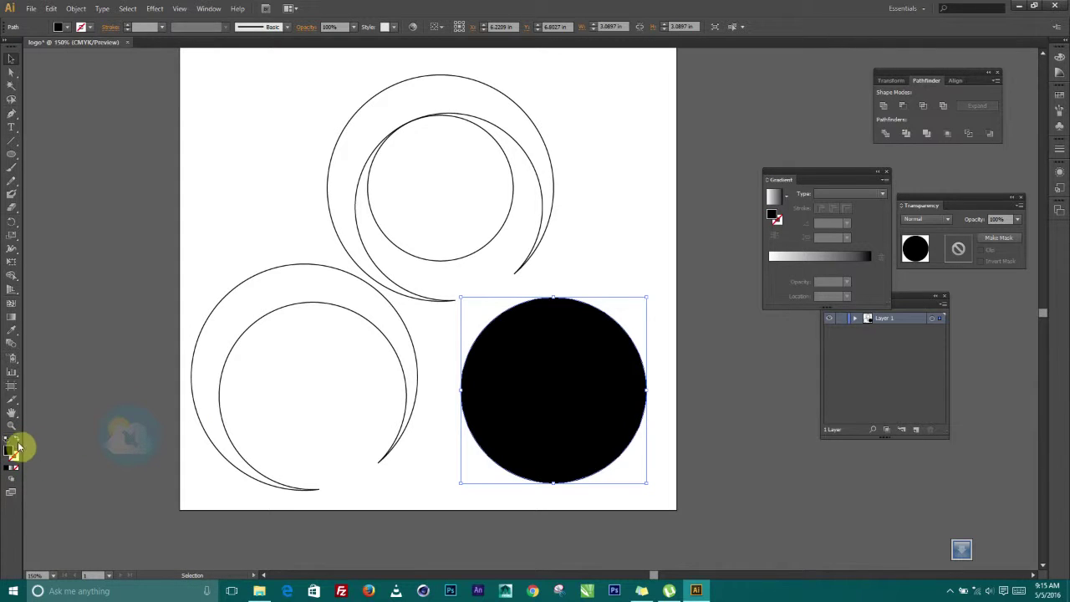
{"action": "left_click", "coordinate": [19, 445]}
{"action": "left_click", "coordinate": [609, 194]}
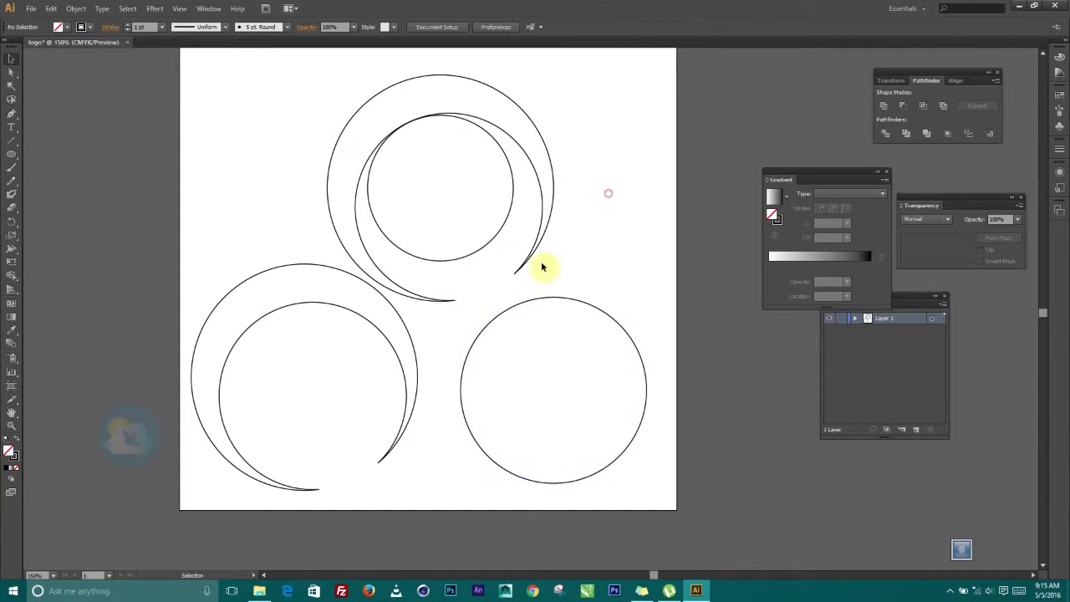
Step: Delete the duplicate crescent at the lower left of the artboard
{"action": "left_click", "coordinate": [388, 346]}
{"action": "key", "text": "Delete"}
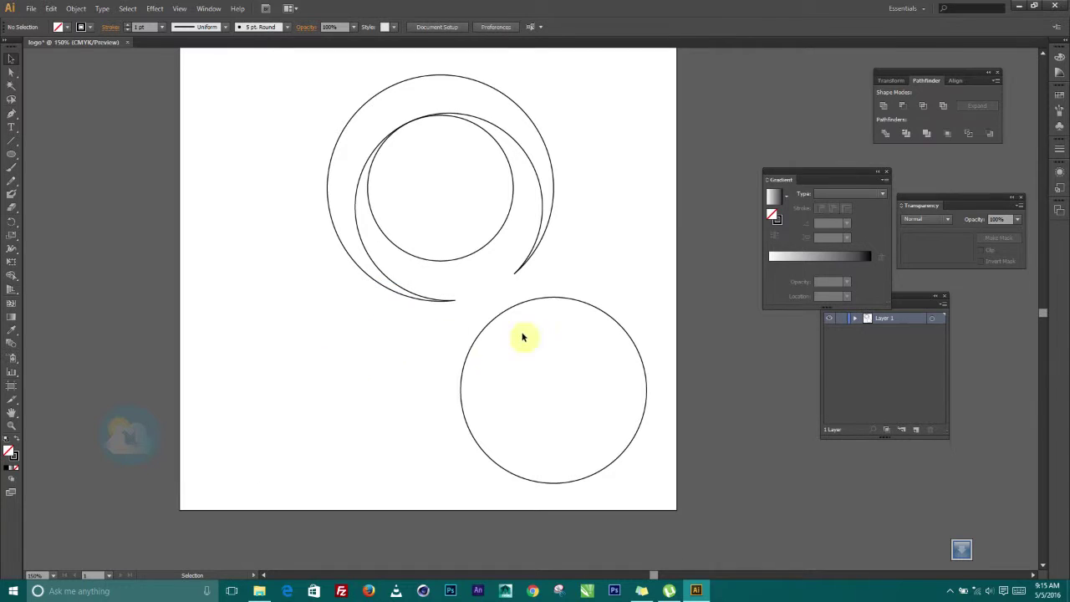
Step: Size the Eraser brush to slightly larger than the circle inside the crescent, with the separate lower circle selected
{"action": "left_click", "coordinate": [596, 310]}
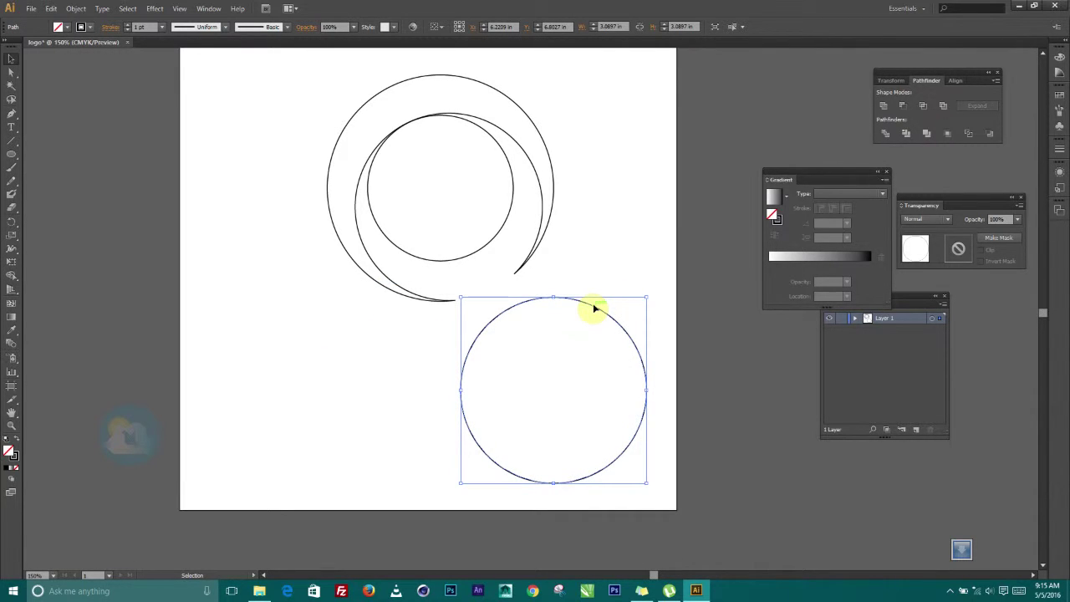
{"action": "left_click", "coordinate": [11, 215]}
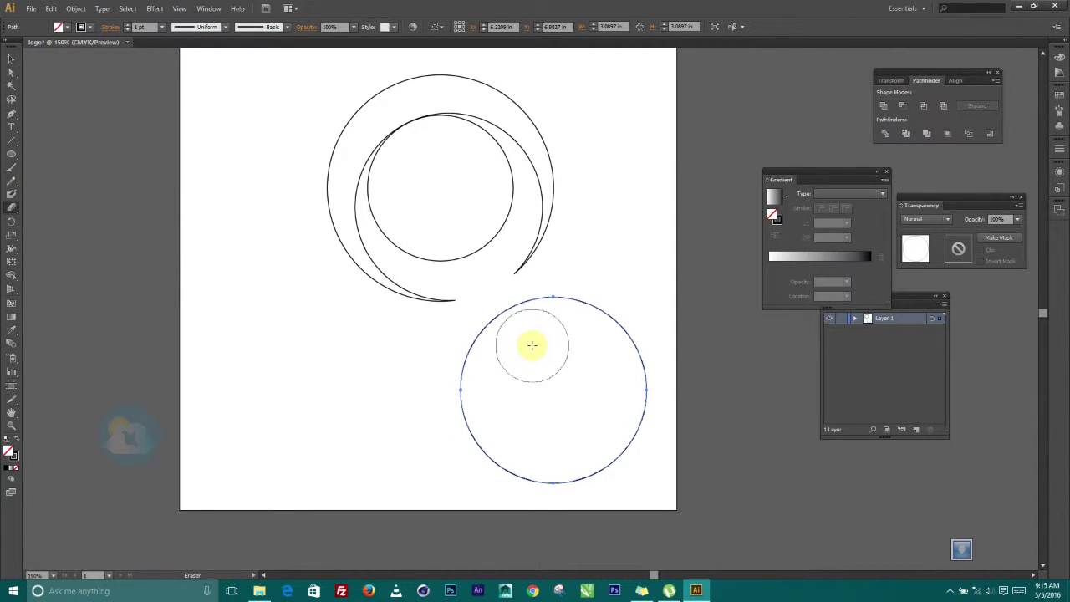
{"action": "key", "text": "bracketright"}
{"action": "key", "text": "bracketright"}
{"action": "key", "text": "bracketright"}
{"action": "key", "text": "bracketright"}
{"action": "key", "text": "bracketright"}
{"action": "key", "text": "bracketright"}
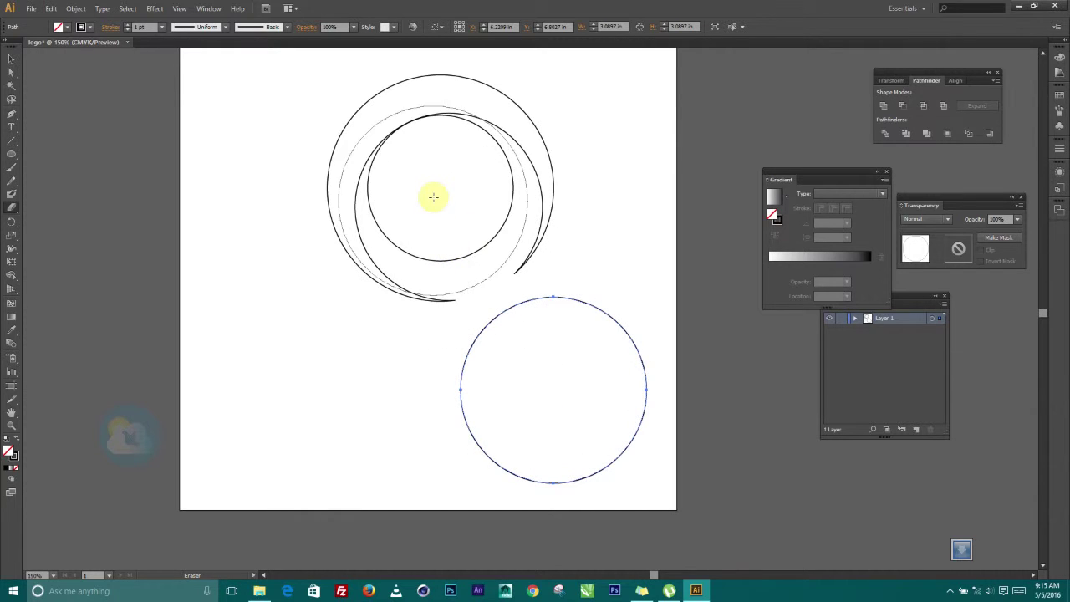
{"action": "key", "text": "bracketleft"}
{"action": "key", "text": "bracketleft"}
{"action": "key", "text": "bracketleft"}
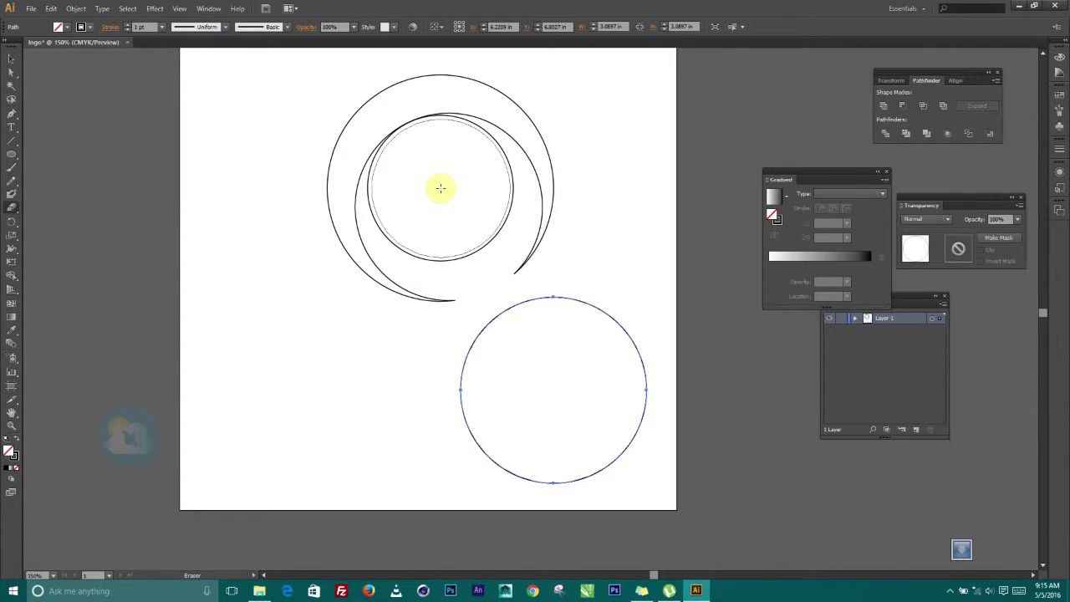
{"action": "key", "text": "bracketright"}
{"action": "key", "text": "bracketleft"}
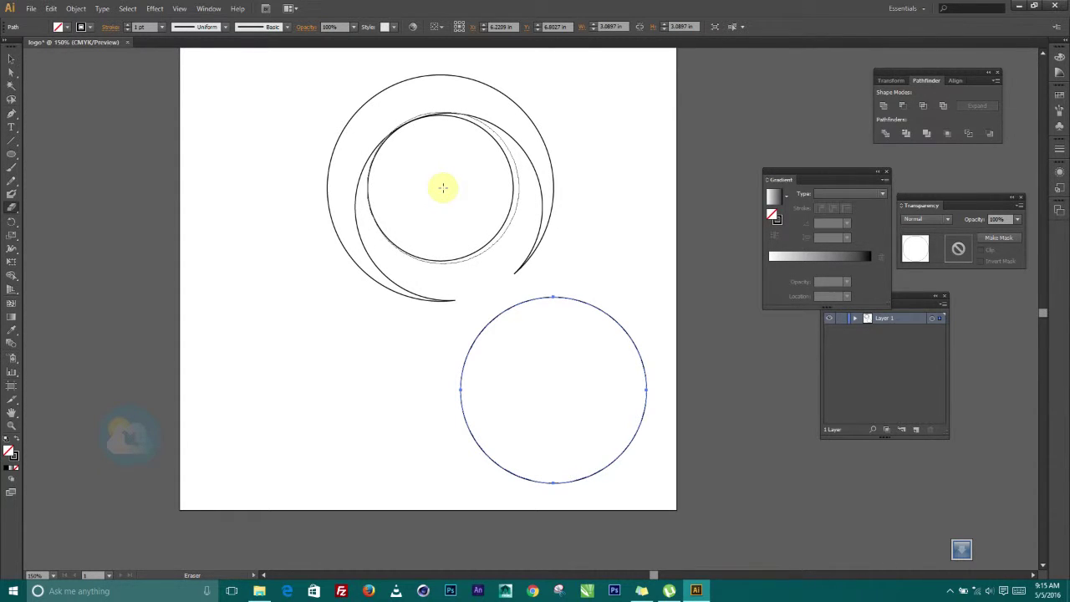
{"action": "key", "text": "bracketleft"}
Step: Erase a round area near the upper-left edge of the lower circle to turn it into a crescent open at the upper left
{"action": "left_click_drag", "start_coordinate": [440, 188], "coordinate": [541, 375]}
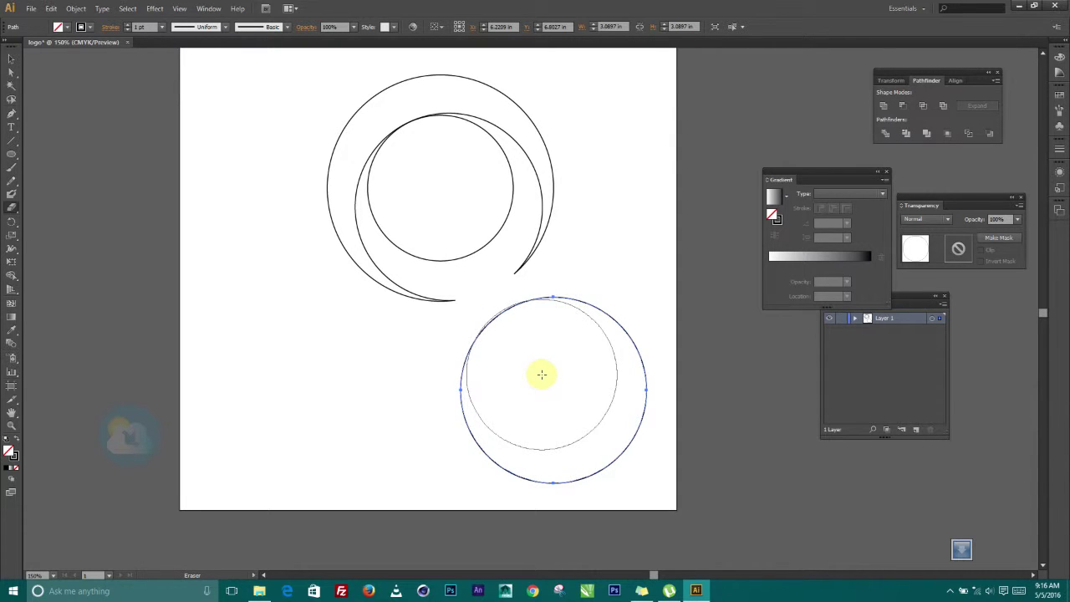
{"action": "left_click_drag", "start_coordinate": [541, 375], "coordinate": [539, 376]}
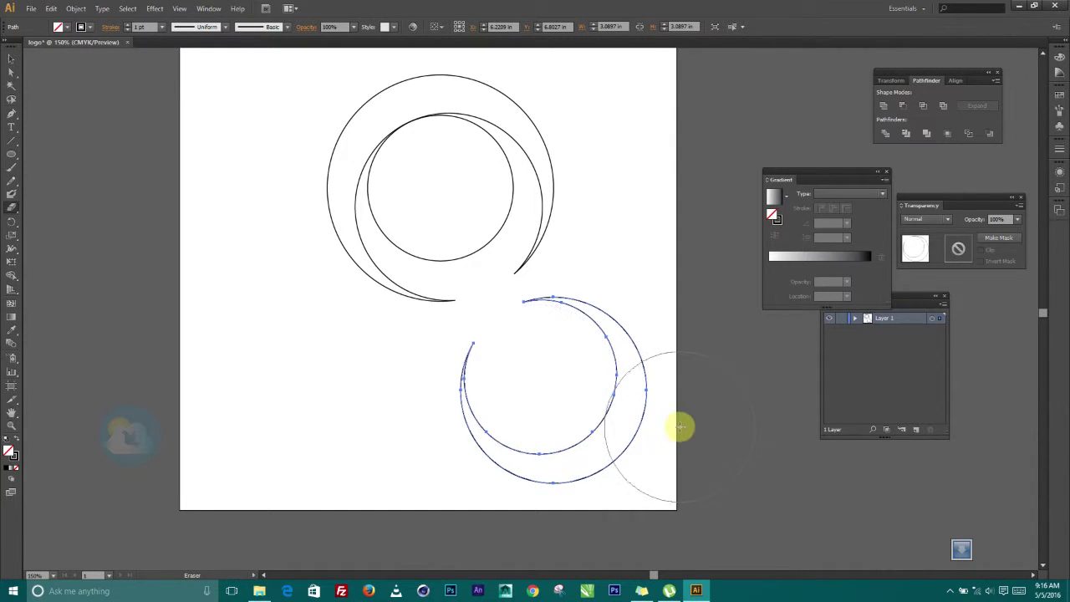
{"action": "left_click", "coordinate": [11, 63]}
{"action": "left_click", "coordinate": [636, 227]}
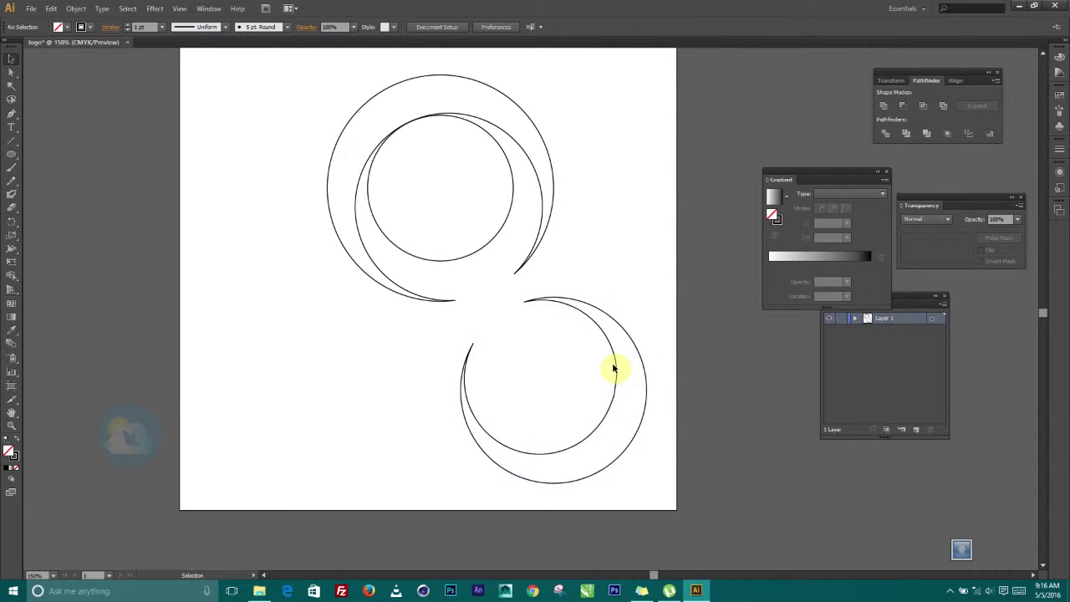
Step: Move the new crescent up into the large crescent so that it wraps around the lower right of the inner circle
{"action": "left_click_drag", "start_coordinate": [616, 364], "coordinate": [512, 186]}
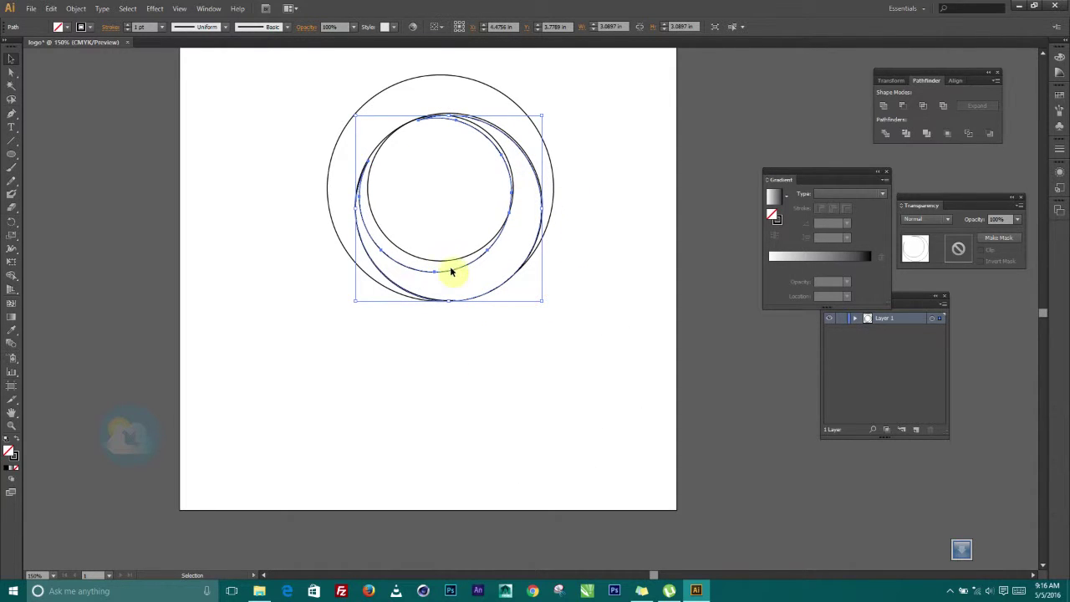
{"action": "key", "text": "ctrl+plus"}
{"action": "key", "text": "ctrl+plus"}
{"action": "key", "text": "ctrl+minus"}
{"action": "key", "text": "ctrl+minus"}
{"action": "left_click_drag", "start_coordinate": [471, 173], "coordinate": [423, 265]}
{"action": "key", "text": "ctrl+plus"}
{"action": "left_click", "coordinate": [586, 235]}
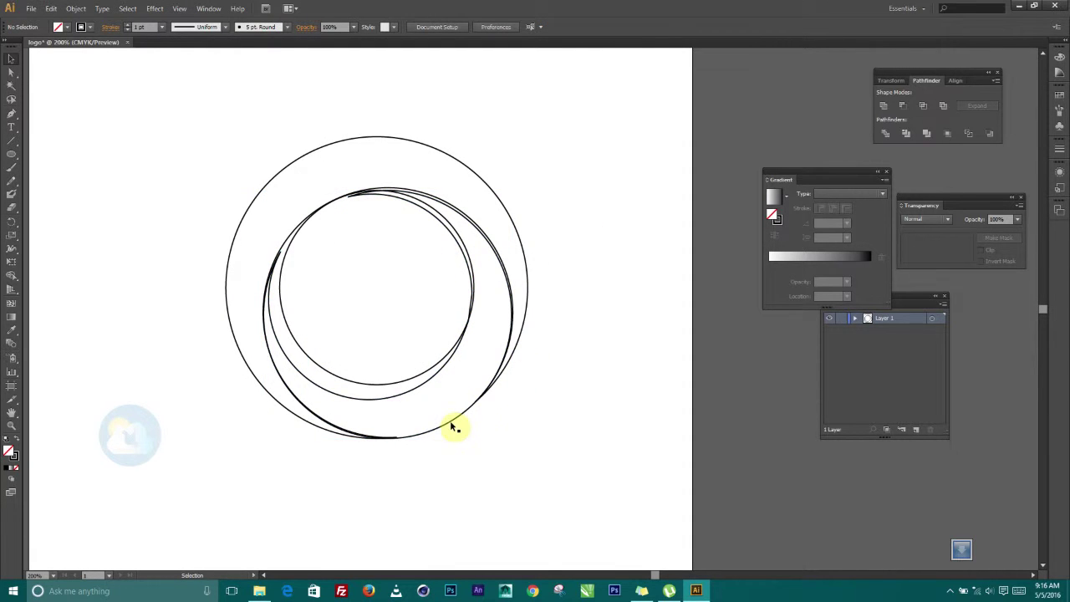
{"action": "left_click_drag", "start_coordinate": [438, 428], "coordinate": [436, 425]}
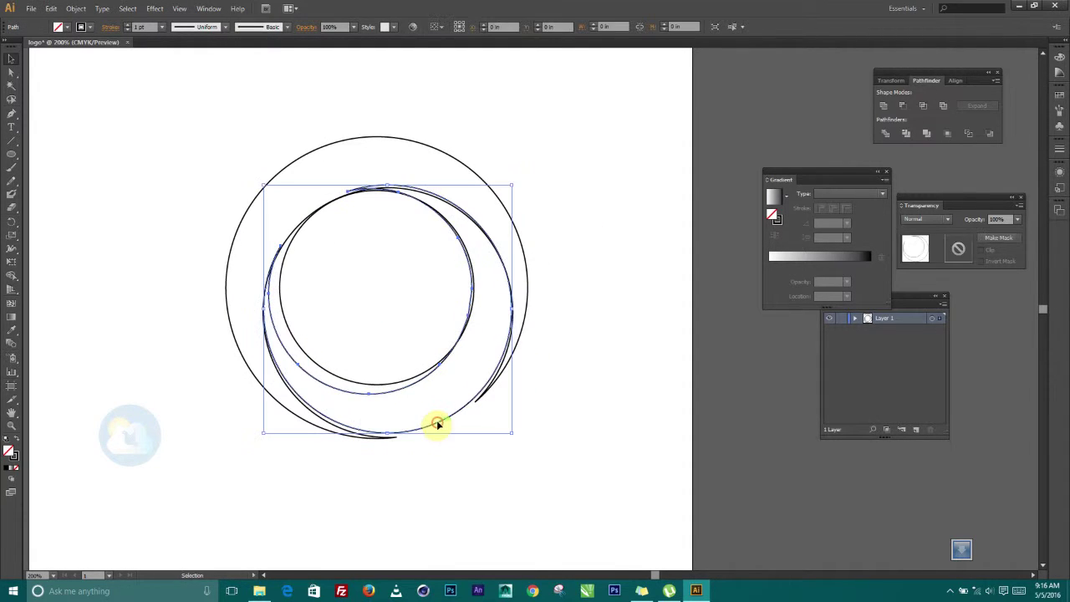
{"action": "left_click", "coordinate": [603, 269]}
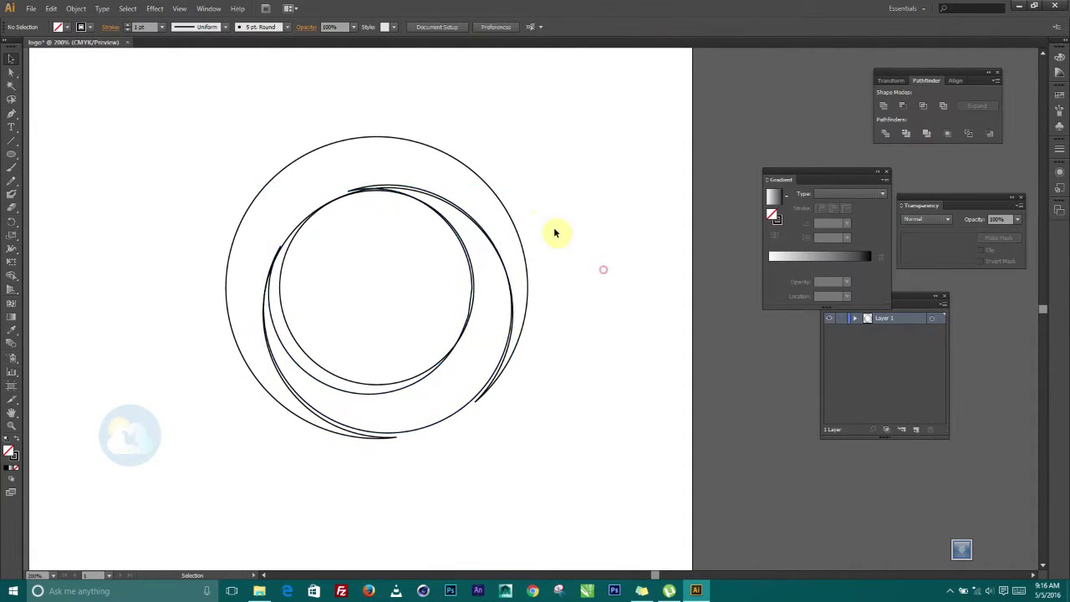
{"action": "left_click", "coordinate": [465, 167]}
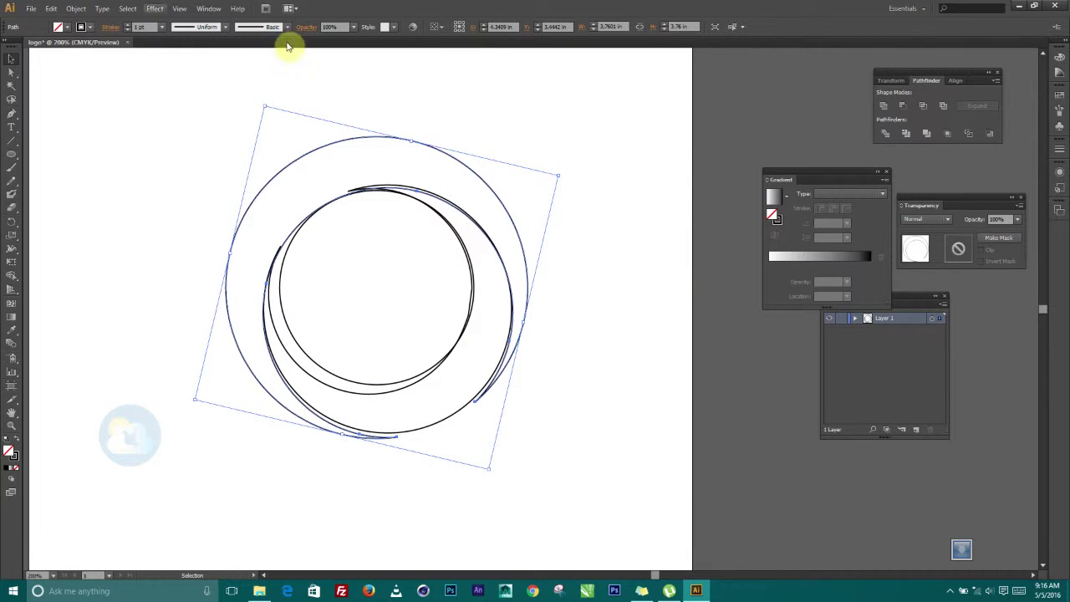
{"action": "left_click", "coordinate": [1058, 114]}
{"action": "left_click", "coordinate": [1059, 126]}
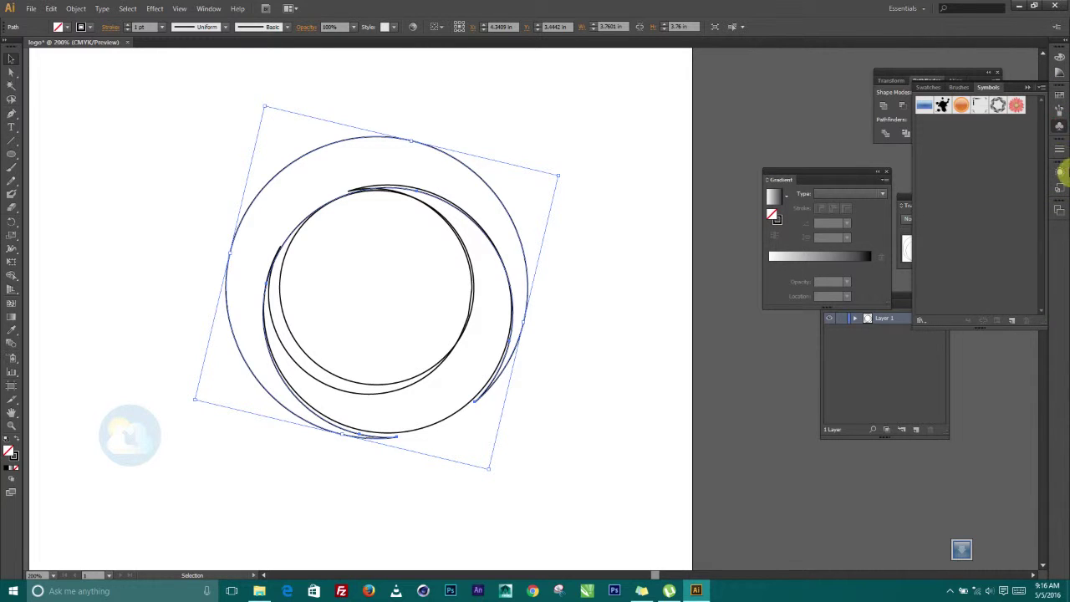
{"action": "left_click", "coordinate": [1030, 89]}
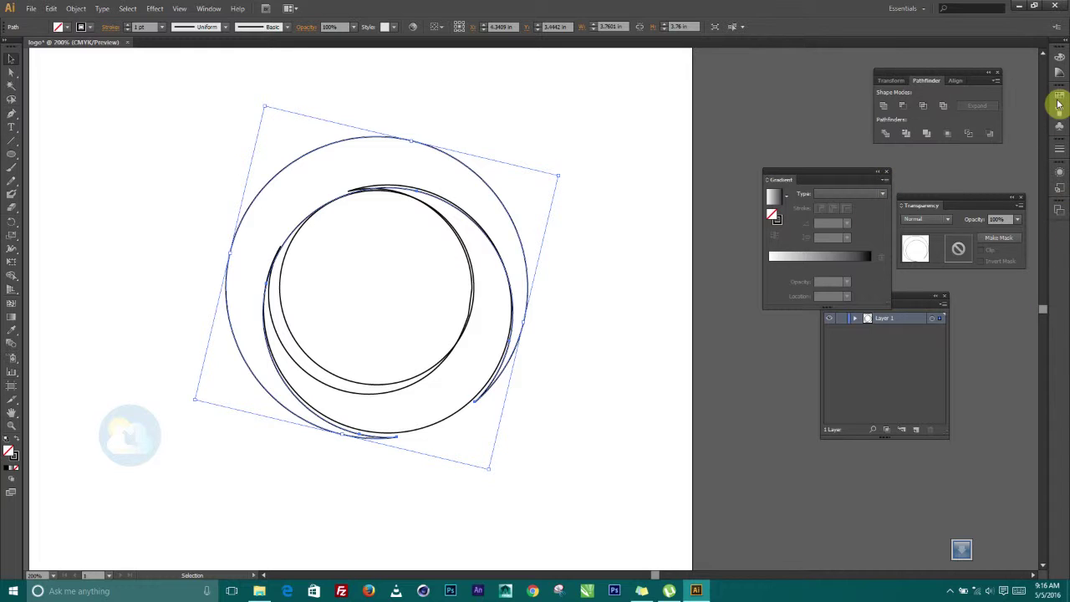
Step: Bring the layer list into view, expand Layer 1 to show its paths, and clear the selection
{"action": "left_click", "coordinate": [209, 9]}
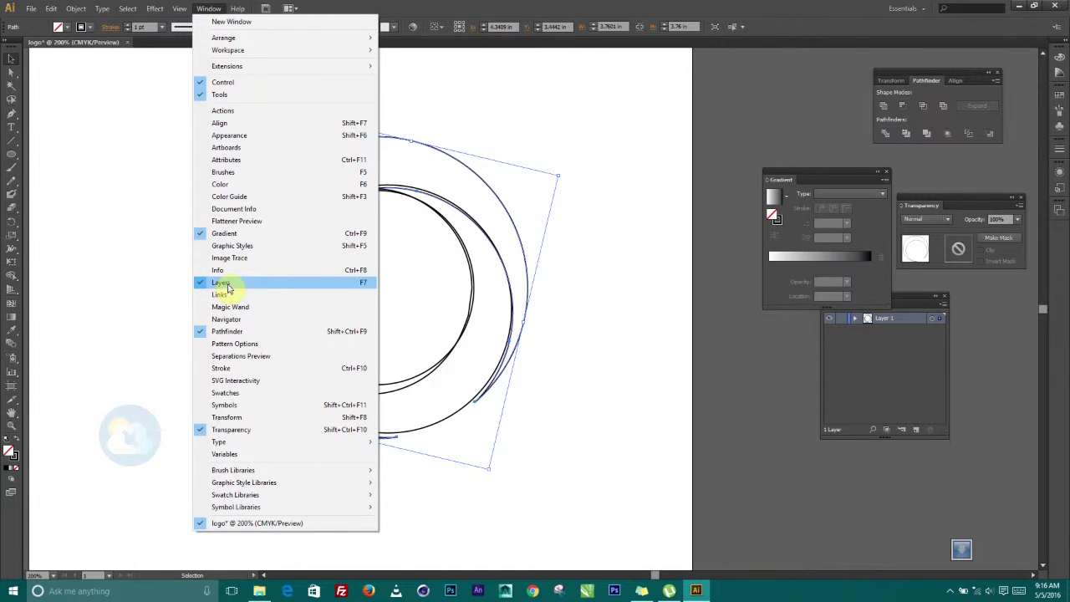
{"action": "left_click", "coordinate": [228, 285]}
{"action": "left_click", "coordinate": [204, 10]}
{"action": "left_click", "coordinate": [230, 282]}
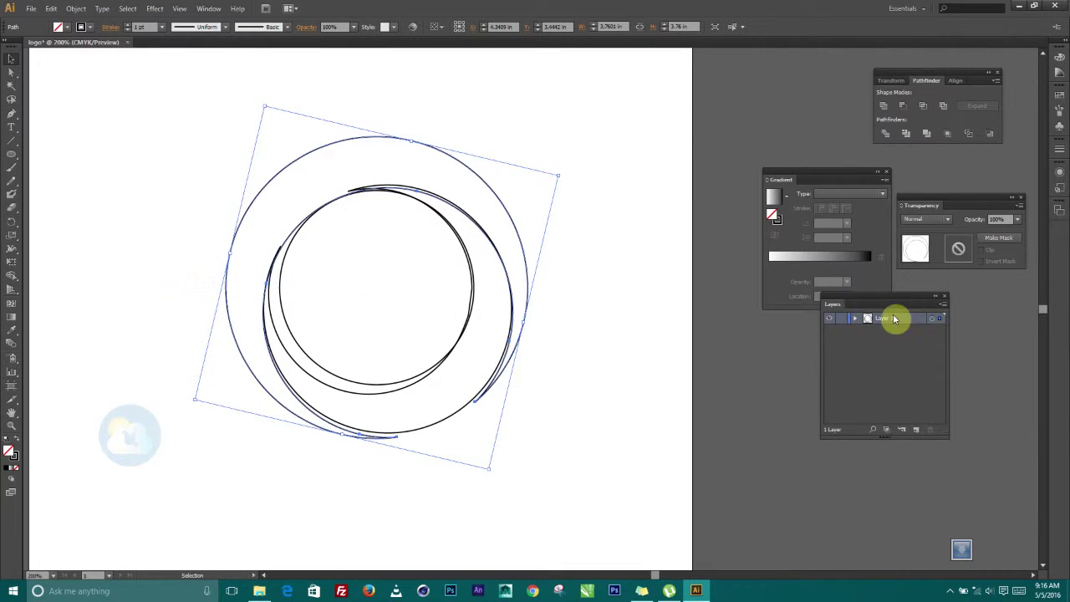
{"action": "left_click", "coordinate": [855, 319]}
{"action": "left_click", "coordinate": [901, 329]}
{"action": "left_click", "coordinate": [610, 358]}
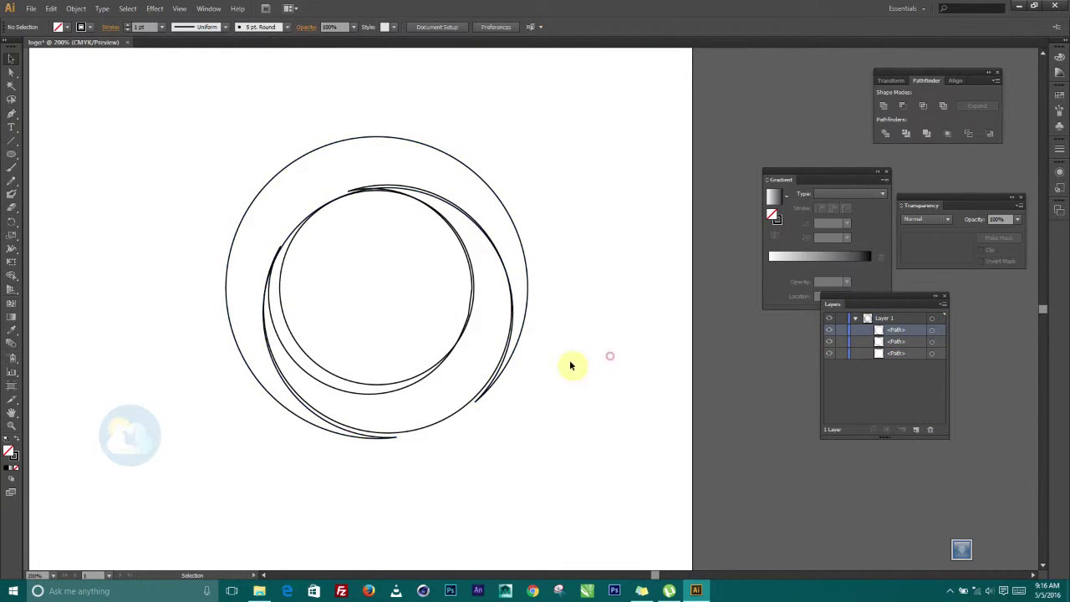
Step: Nudge the smaller crescent up and to the left, to about X 4.43 in and Y 3.67 in
{"action": "left_click", "coordinate": [409, 437]}
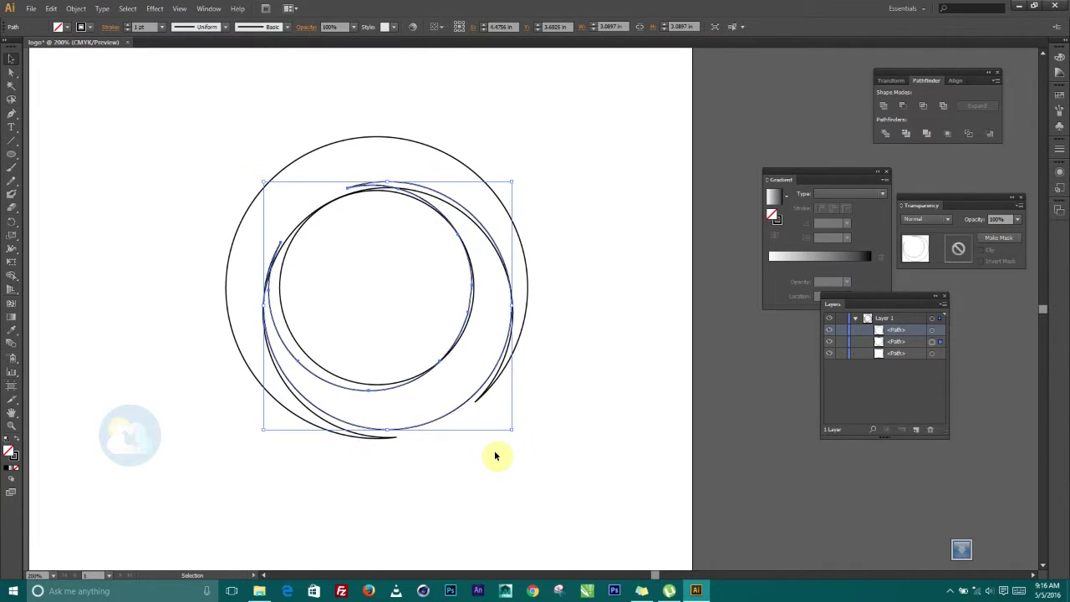
{"action": "left_click", "coordinate": [552, 354]}
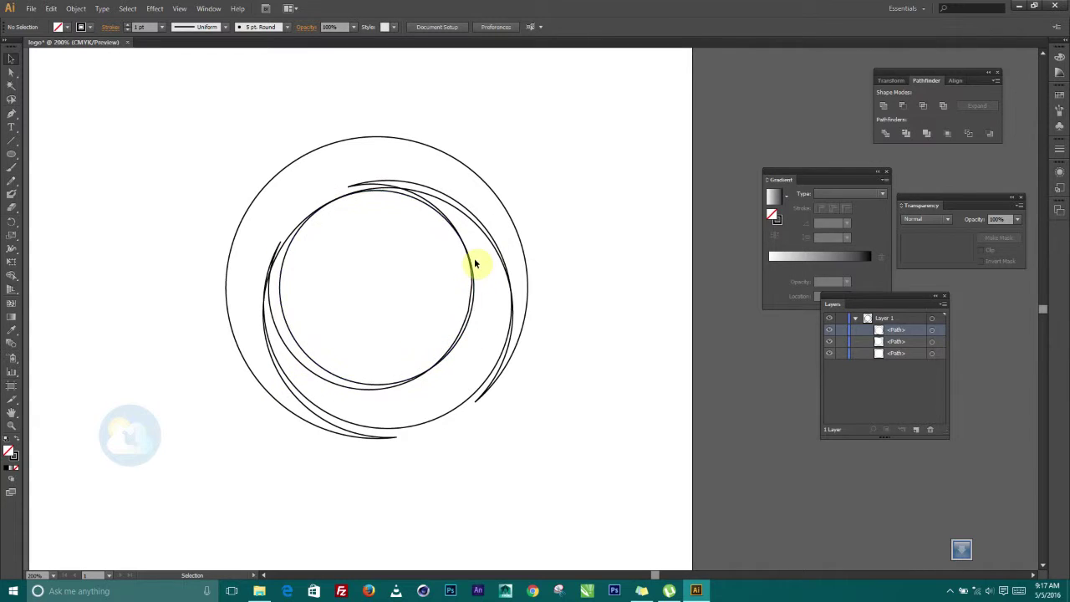
{"action": "left_click", "coordinate": [322, 410]}
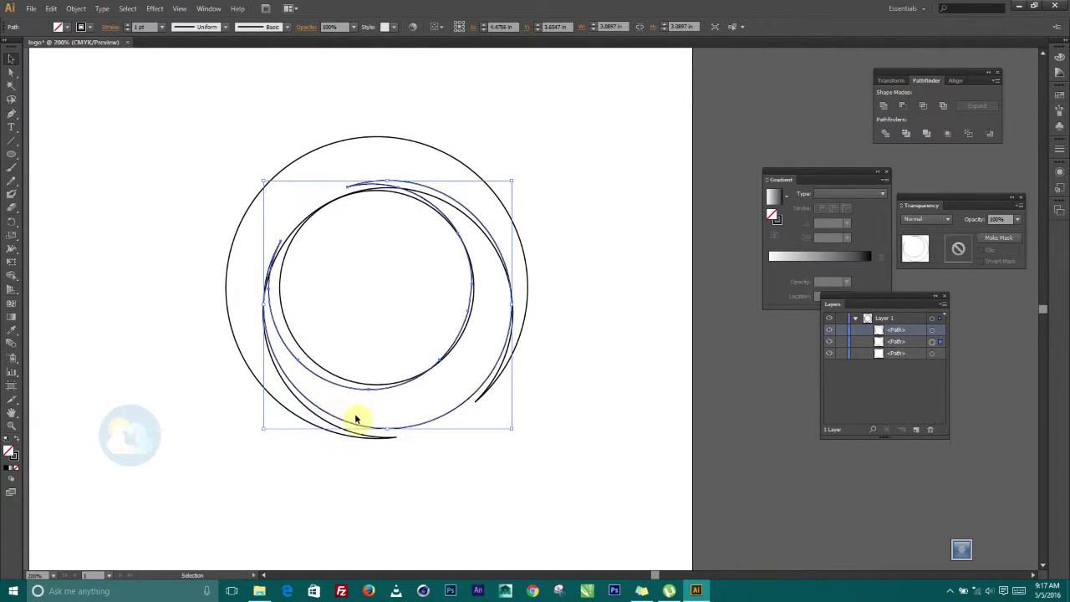
{"action": "key", "text": "Left"}
{"action": "key", "text": "Left"}
{"action": "key", "text": "Left"}
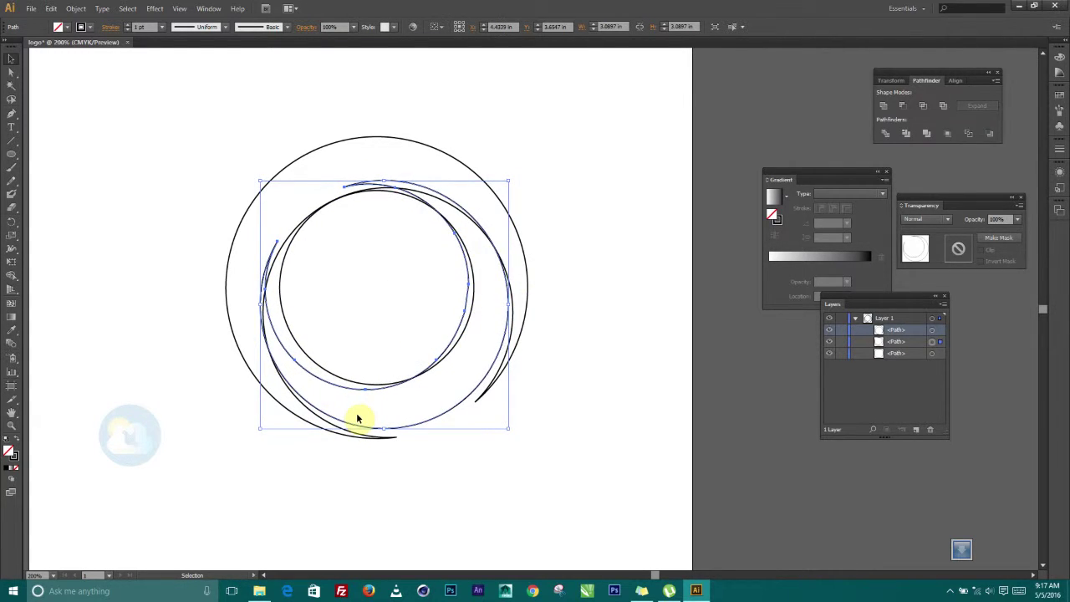
{"action": "key", "text": "Down"}
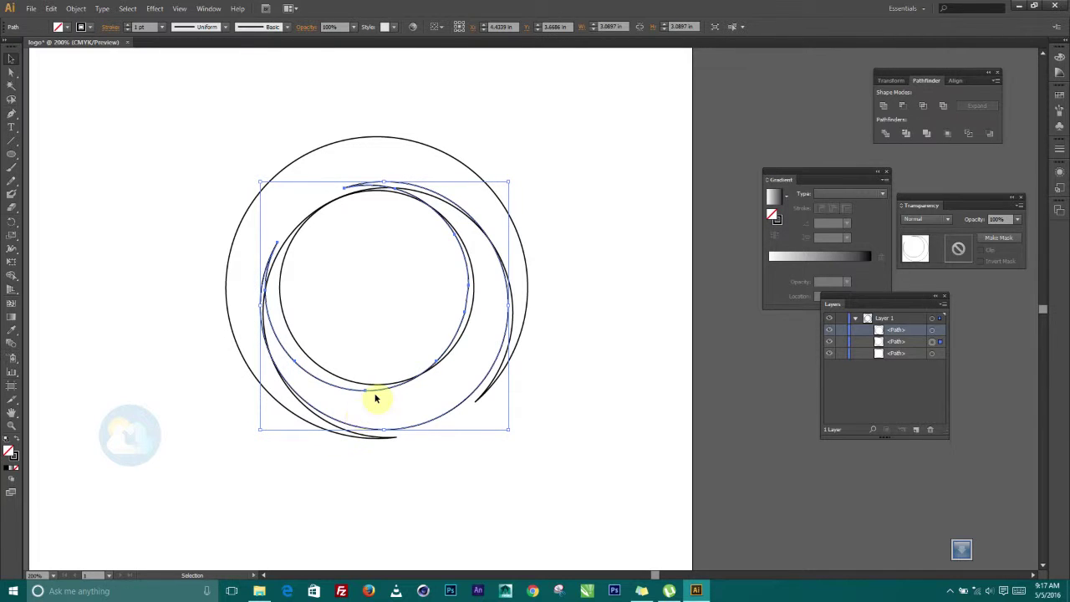
{"action": "left_click", "coordinate": [529, 193]}
Step: Fill the large outer crescent with red
{"action": "left_click", "coordinate": [481, 177]}
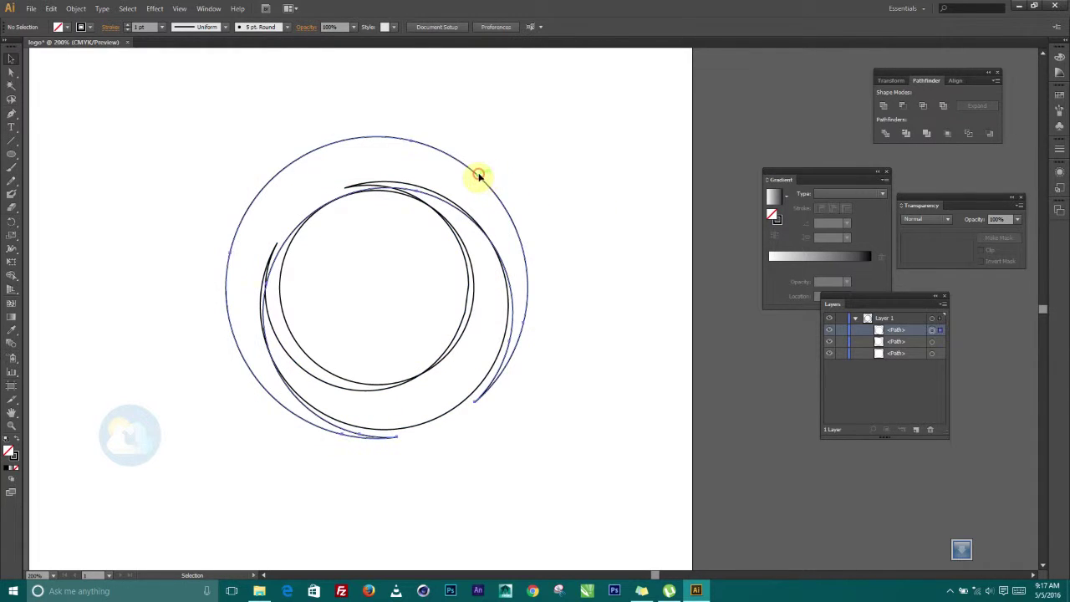
{"action": "left_click", "coordinate": [67, 27]}
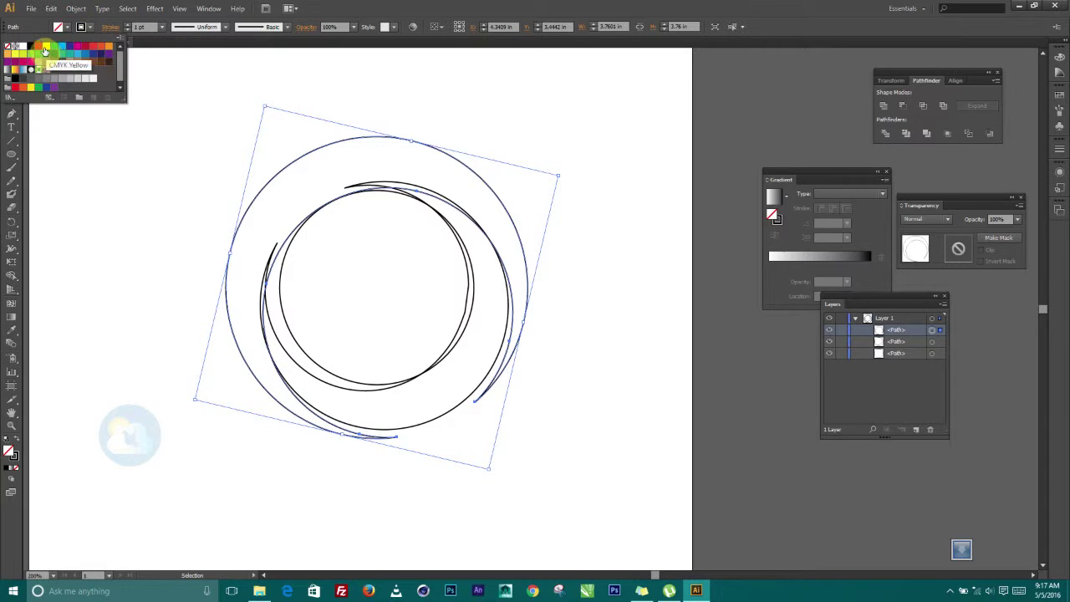
{"action": "left_click", "coordinate": [35, 46]}
{"action": "left_click", "coordinate": [523, 115]}
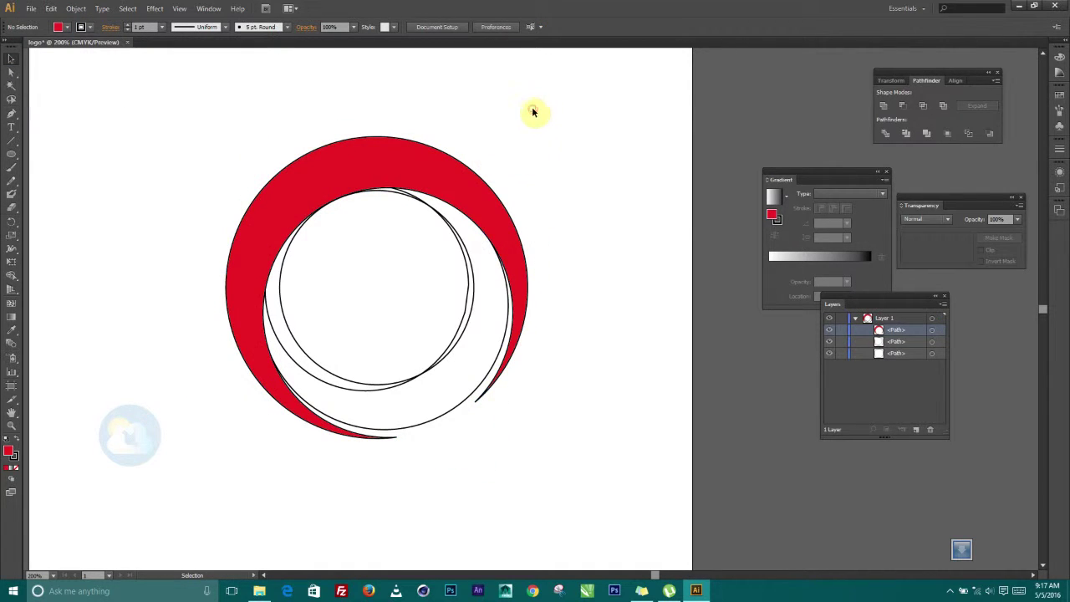
Step: Fill the inner circle with dark green
{"action": "left_click", "coordinate": [289, 331]}
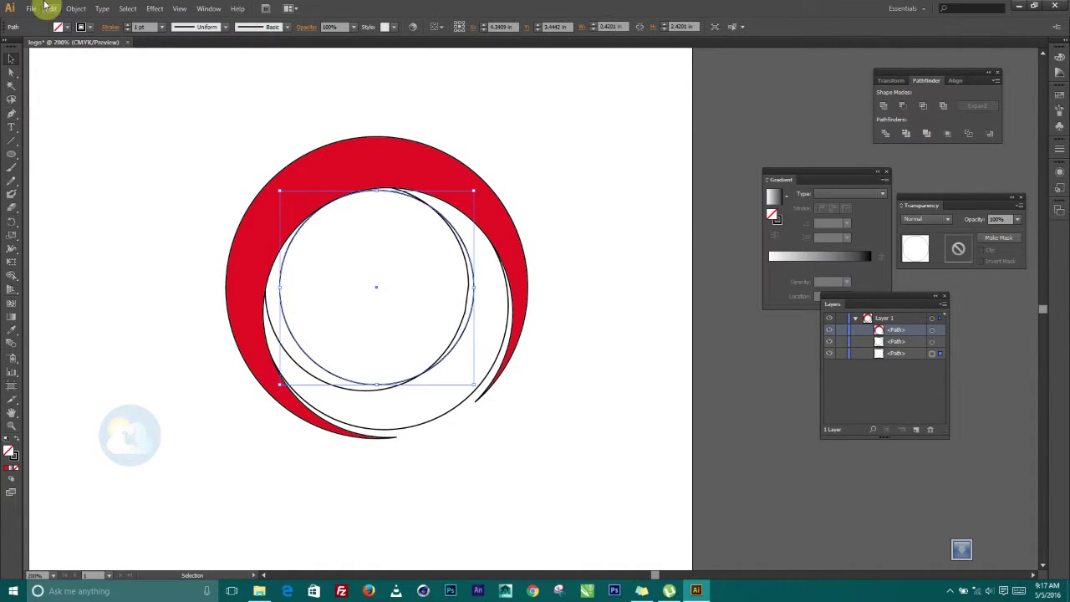
{"action": "left_click", "coordinate": [67, 27]}
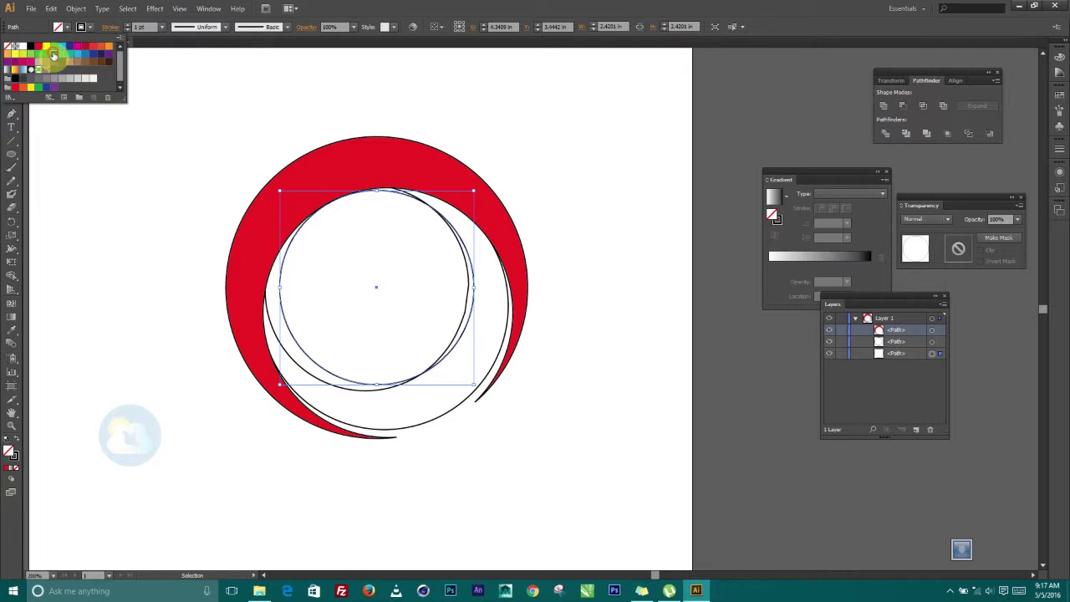
{"action": "left_click", "coordinate": [53, 54]}
{"action": "left_click", "coordinate": [508, 103]}
{"action": "left_click", "coordinate": [583, 176]}
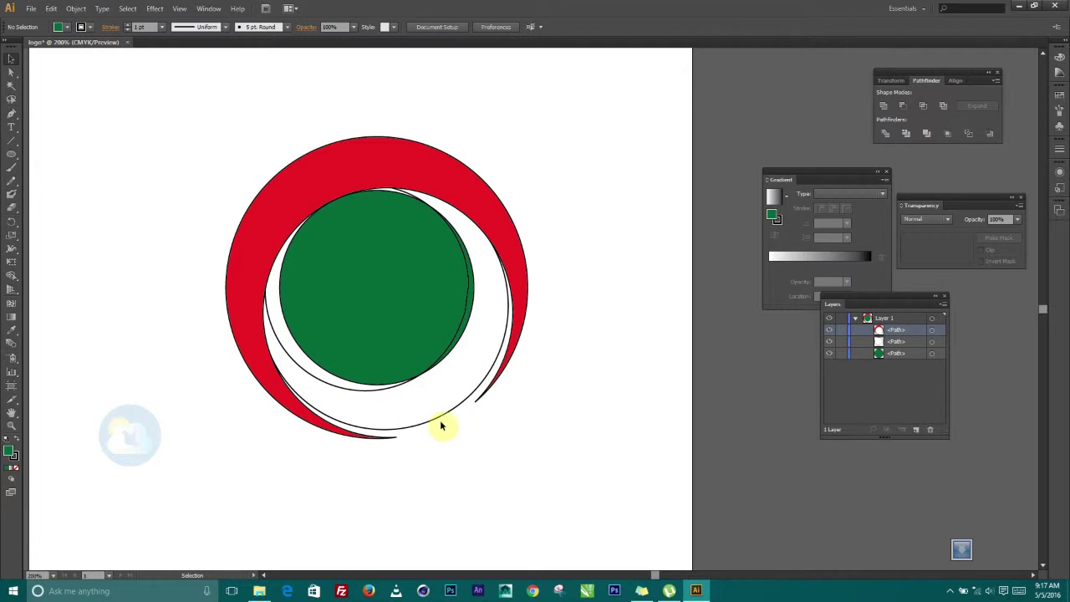
Step: Fill the smaller crescent around the green circle with light blue
{"action": "left_click", "coordinate": [441, 422]}
{"action": "left_click", "coordinate": [74, 30]}
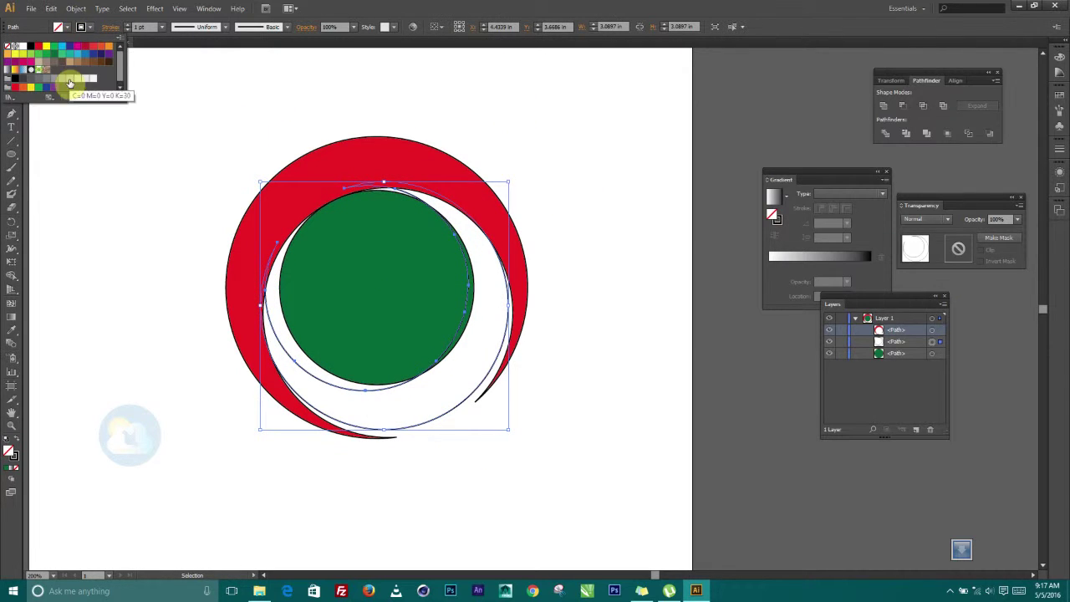
{"action": "left_click", "coordinate": [59, 52]}
{"action": "left_click", "coordinate": [354, 150]}
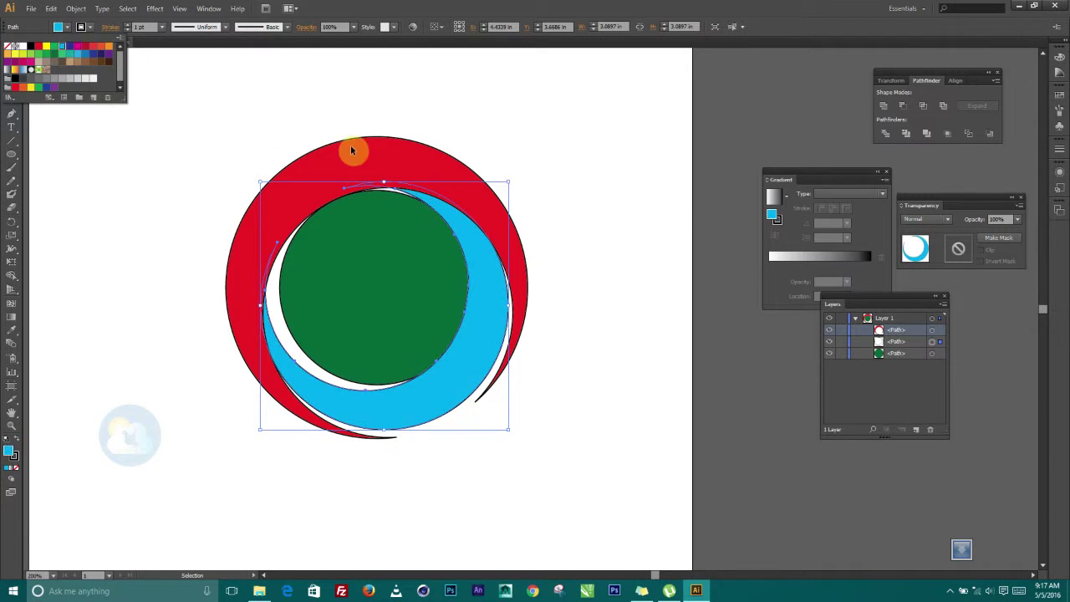
{"action": "left_click", "coordinate": [464, 90]}
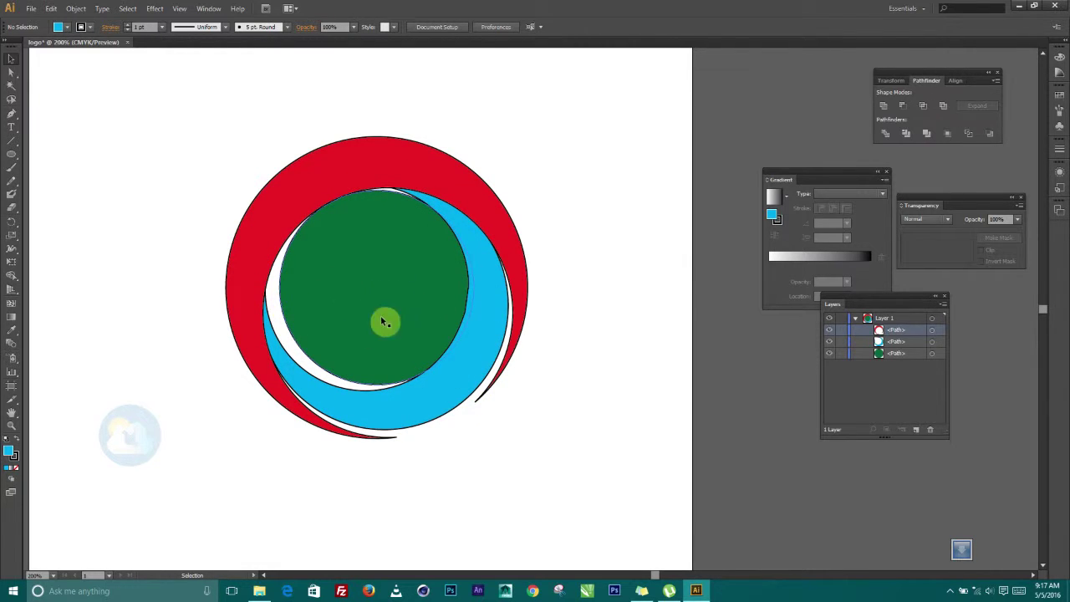
Step: Nudge the green circle about 0.07 in left and slightly up between the two crescents
{"action": "left_click", "coordinate": [294, 343]}
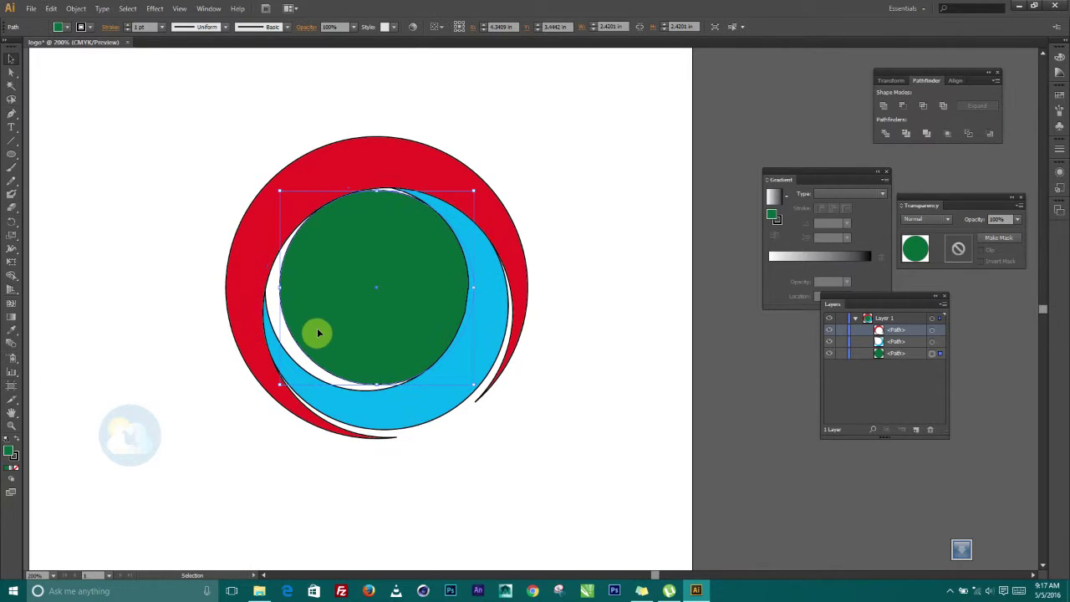
{"action": "key", "text": "Left"}
{"action": "key", "text": "Left"}
{"action": "key", "text": "Left"}
{"action": "key", "text": "Left"}
{"action": "key", "text": "Left"}
{"action": "key", "text": "Left"}
{"action": "key", "text": "Left"}
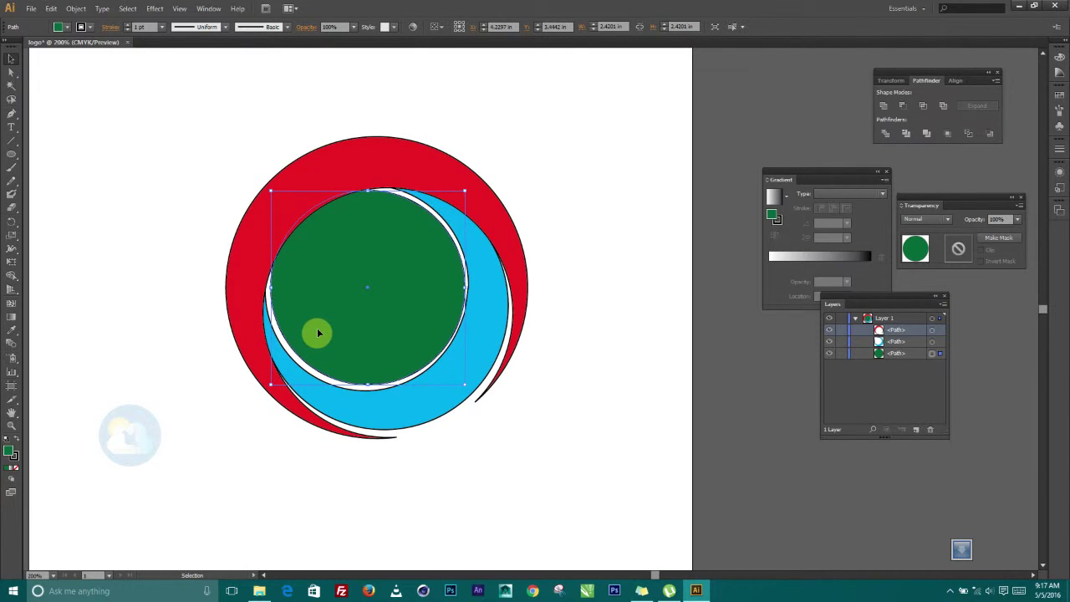
{"action": "key", "text": "Right"}
{"action": "key", "text": "Right"}
{"action": "key", "text": "Up"}
{"action": "key", "text": "Up"}
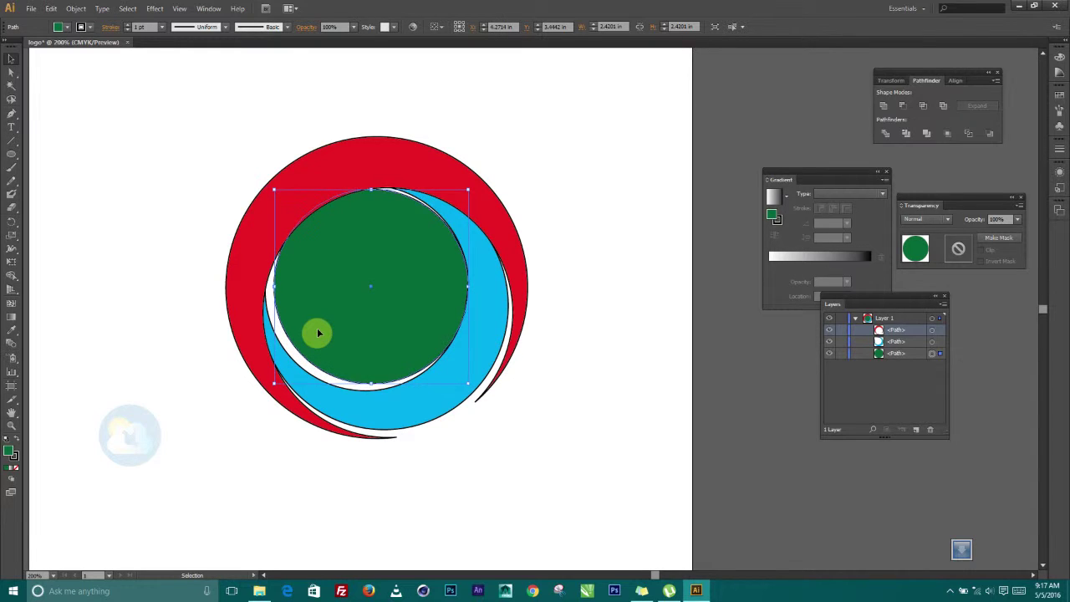
Step: Nudge the green circle about 0.06 in further up between the two crescents and deselect it
{"action": "key", "text": "Up"}
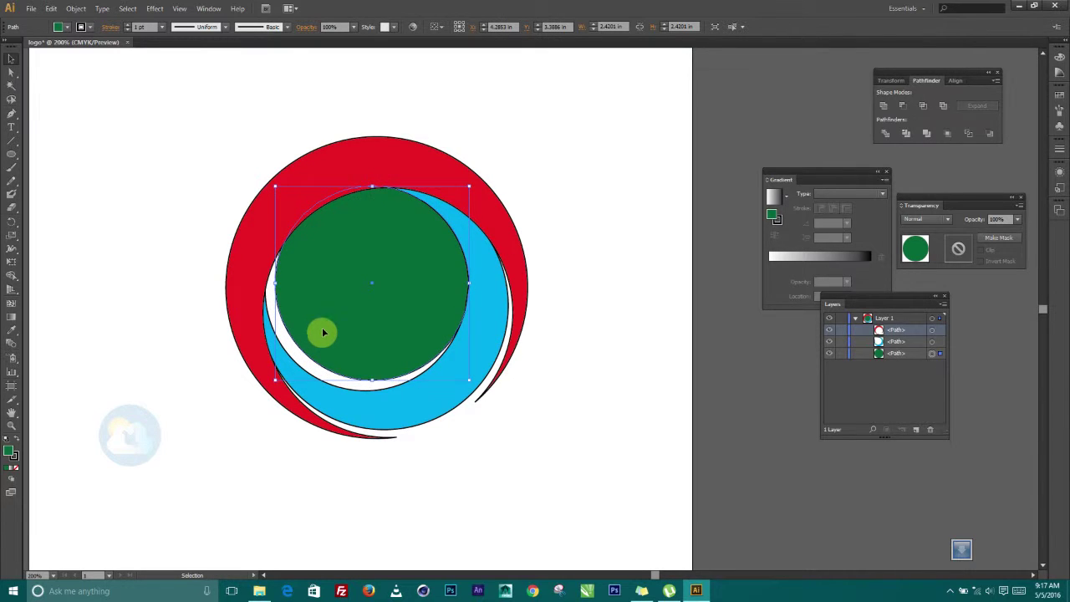
{"action": "left_click", "coordinate": [574, 216]}
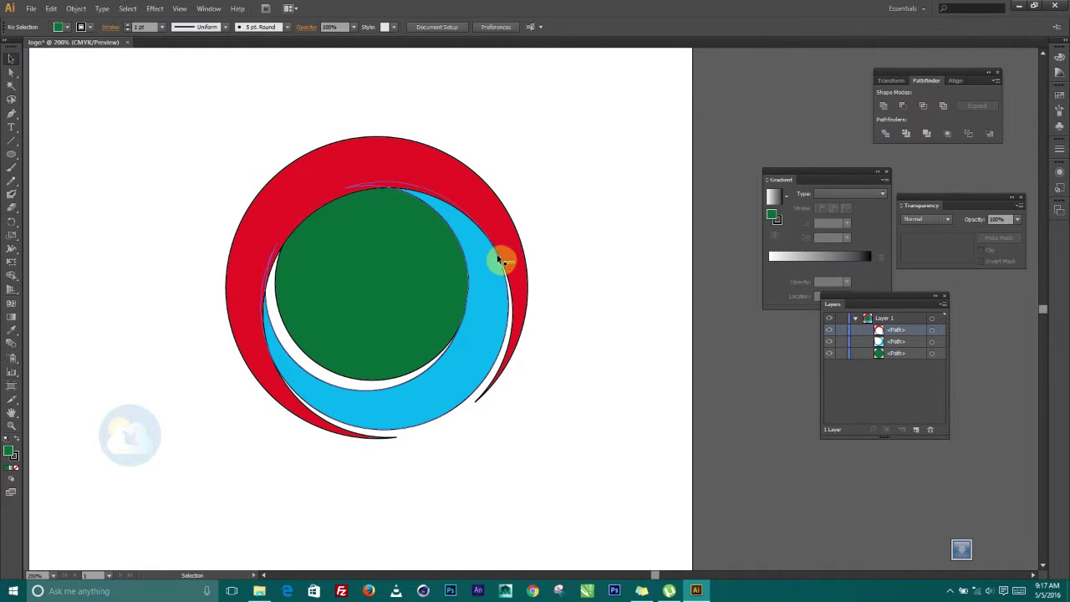
Step: Remove the black outline from the large red crescent by setting its stroke to None
{"action": "left_click", "coordinate": [256, 204]}
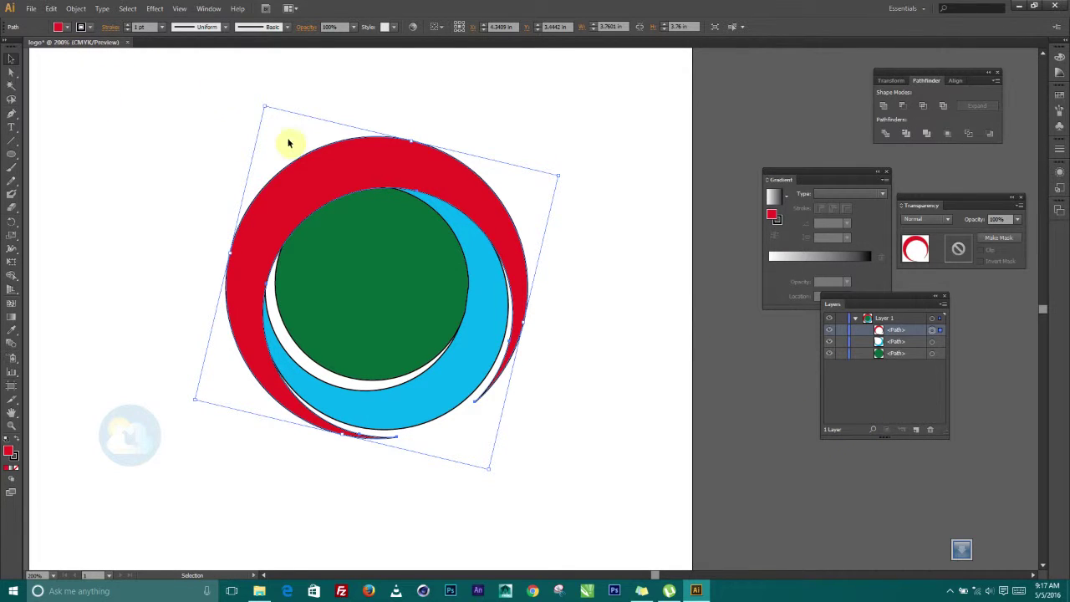
{"action": "left_click", "coordinate": [69, 29]}
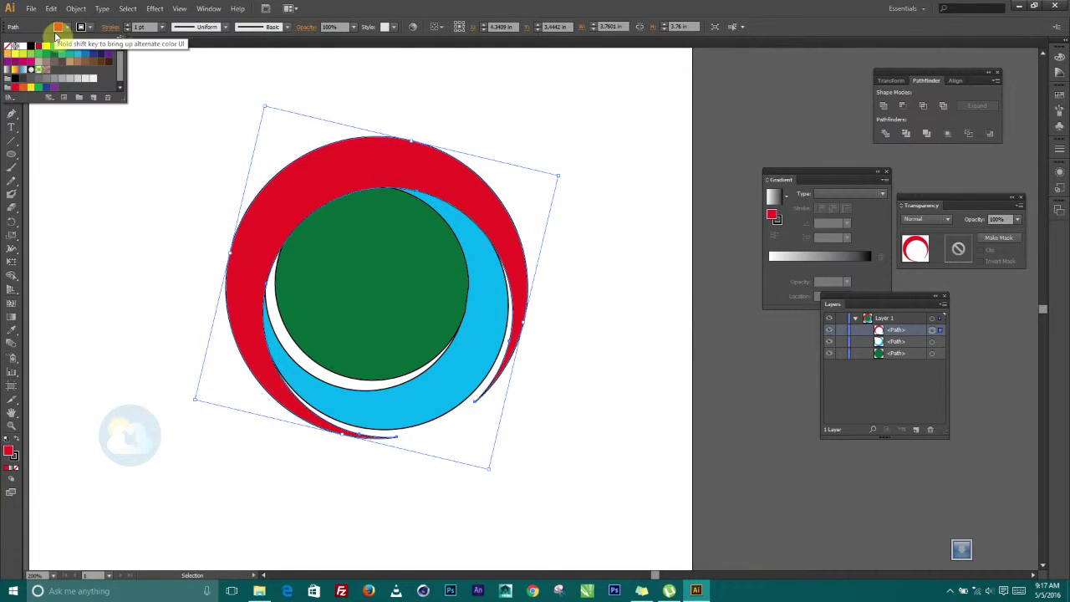
{"action": "left_click", "coordinate": [81, 27]}
{"action": "left_click", "coordinate": [81, 28]}
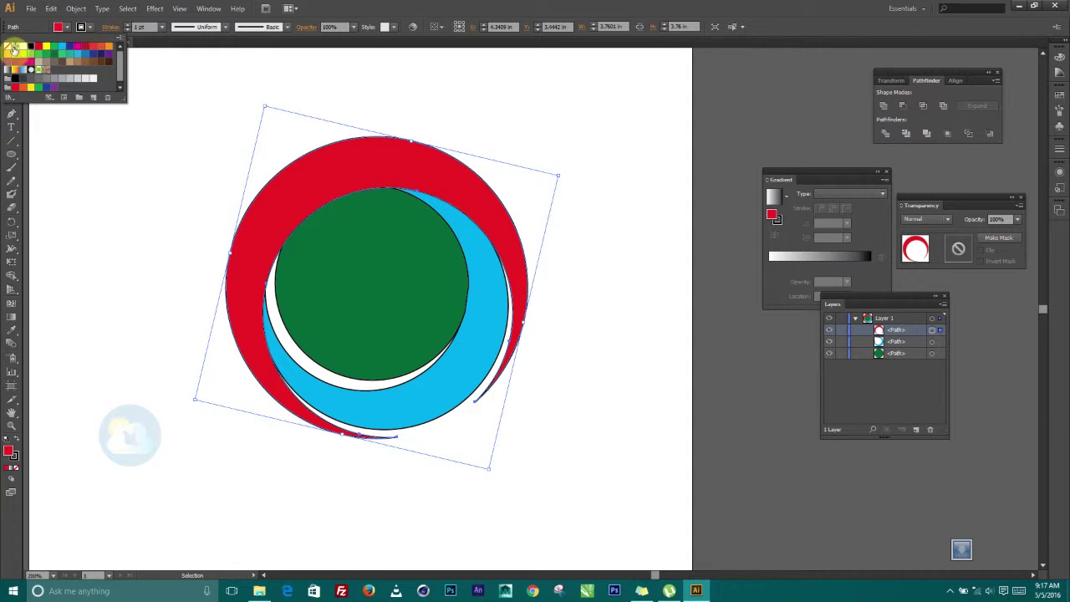
{"action": "left_click", "coordinate": [7, 48]}
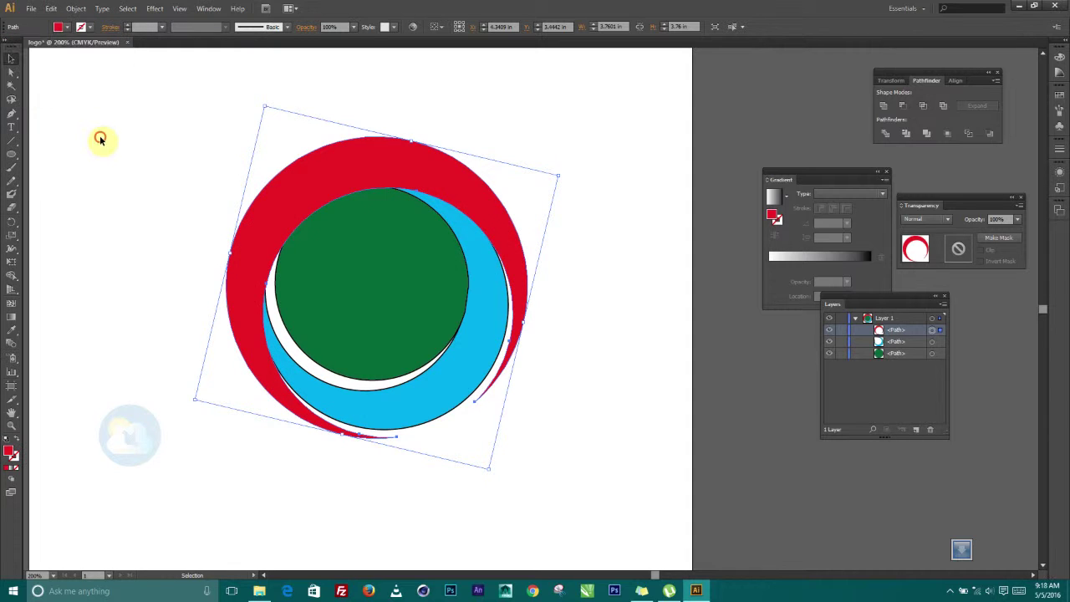
{"action": "left_click", "coordinate": [66, 266]}
Step: Set the stroke of the inner green circle to None
{"action": "left_click", "coordinate": [281, 306]}
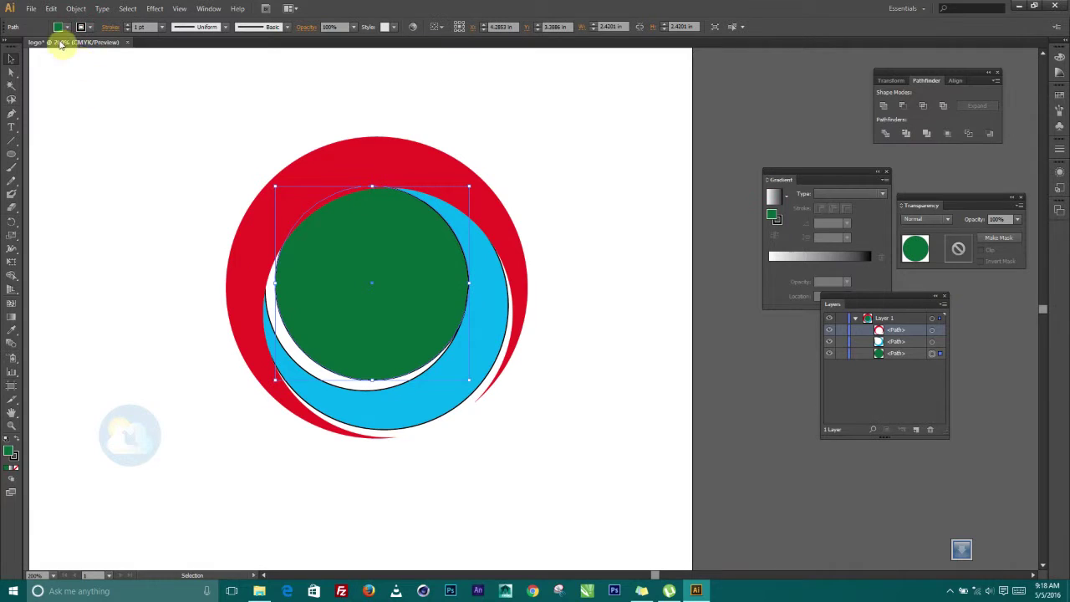
{"action": "left_click", "coordinate": [89, 28]}
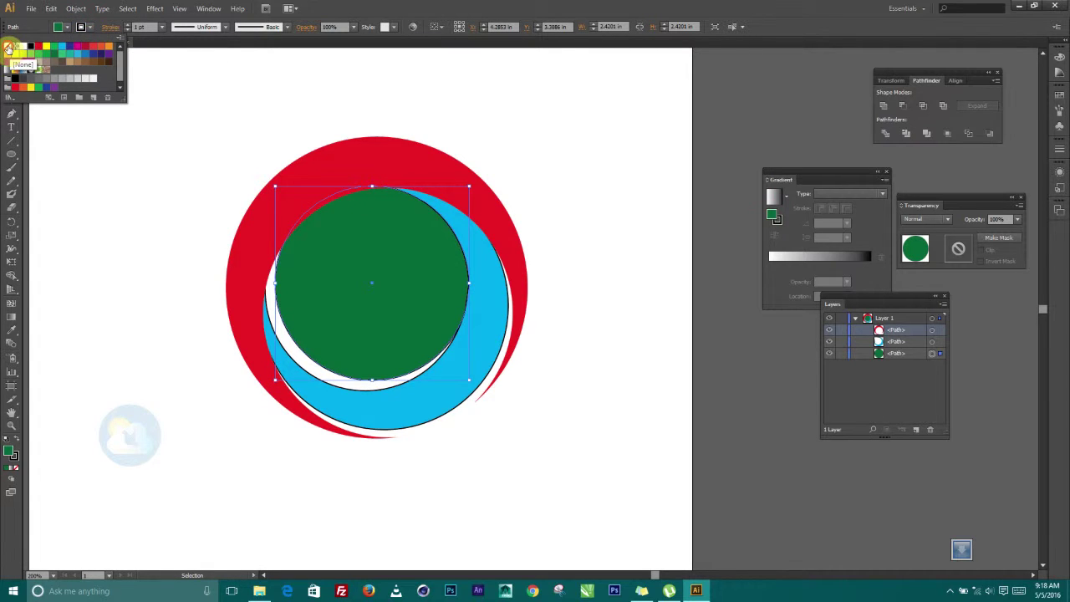
{"action": "left_click", "coordinate": [6, 47]}
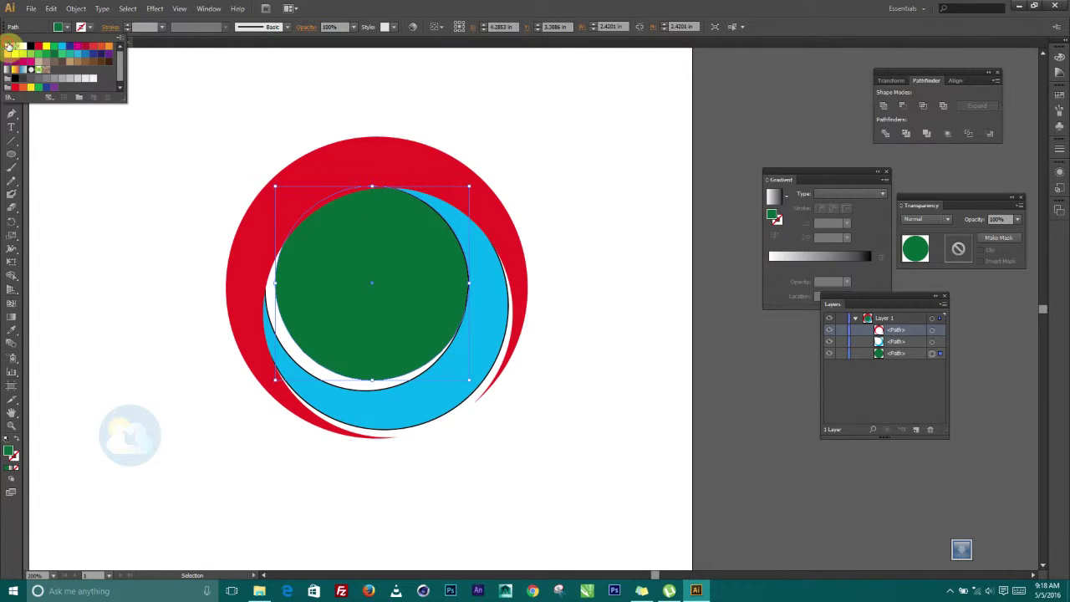
{"action": "left_click", "coordinate": [130, 277]}
{"action": "left_click", "coordinate": [171, 282]}
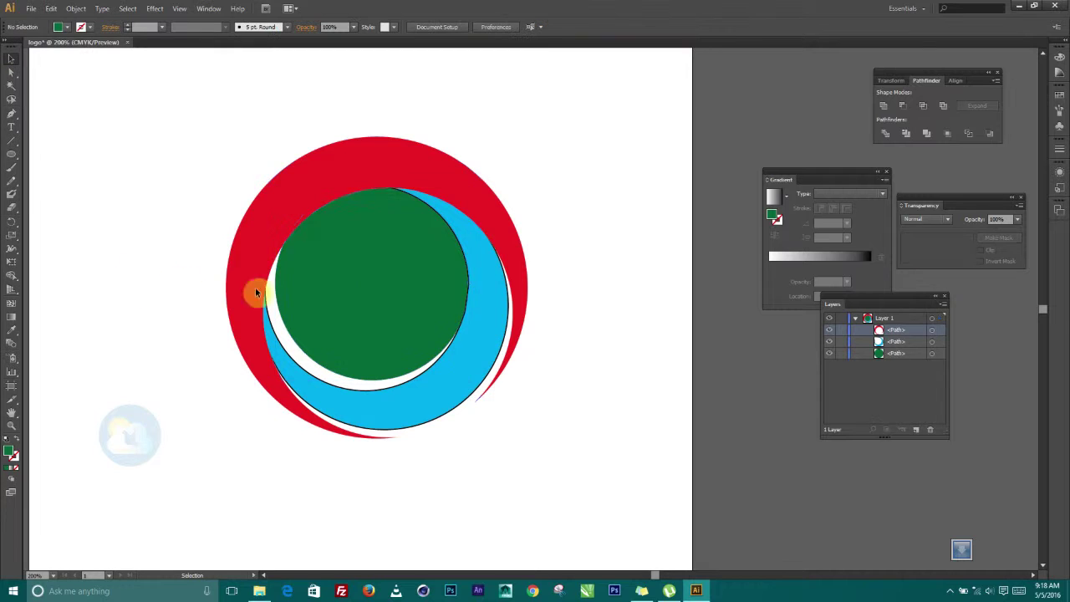
{"action": "left_click", "coordinate": [444, 358]}
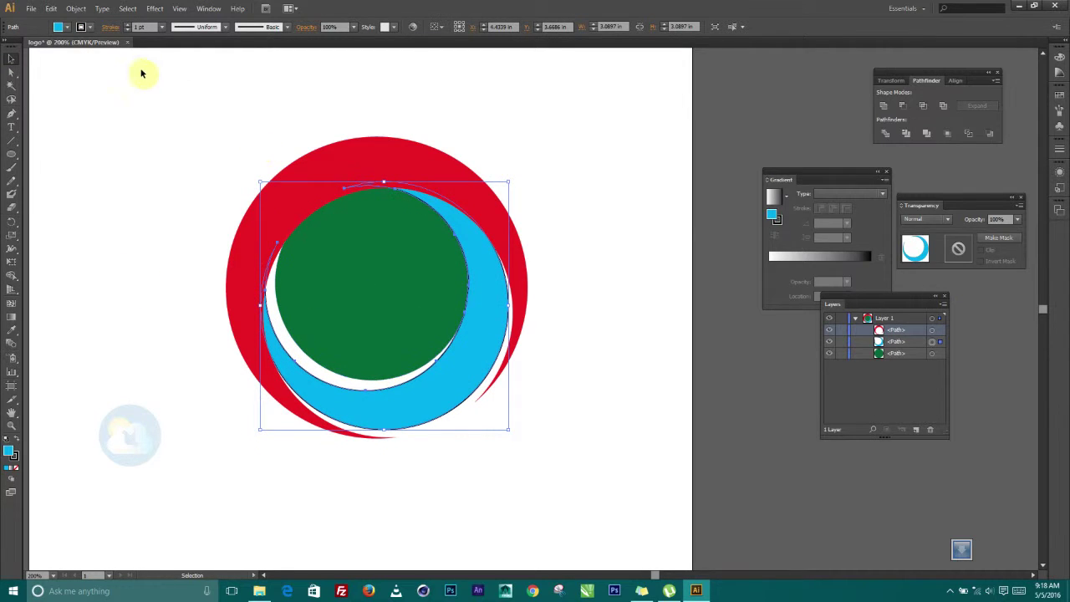
{"action": "left_click", "coordinate": [70, 29]}
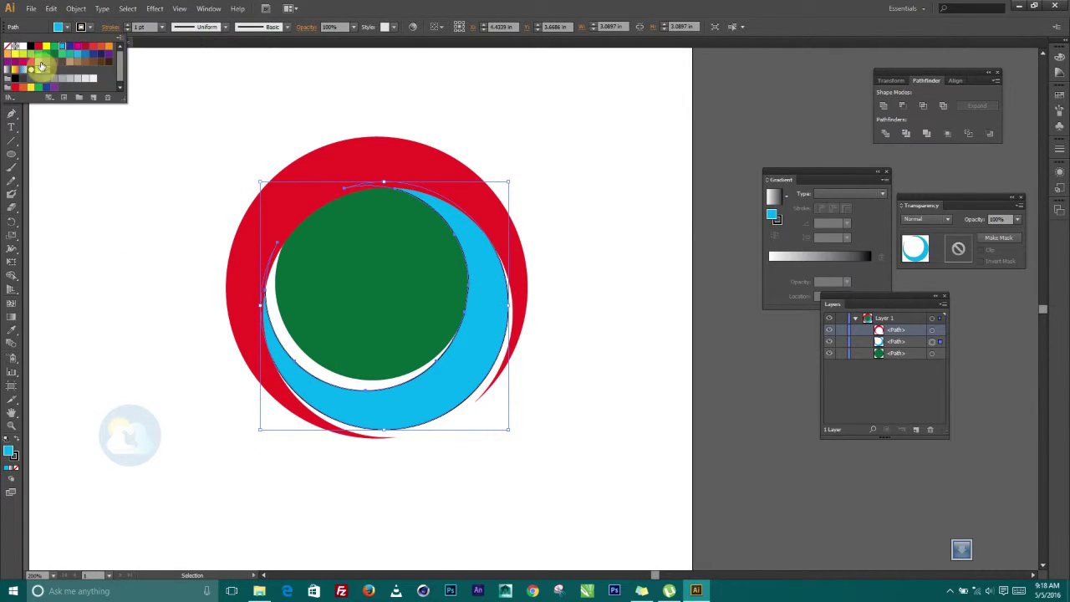
{"action": "left_click", "coordinate": [9, 46]}
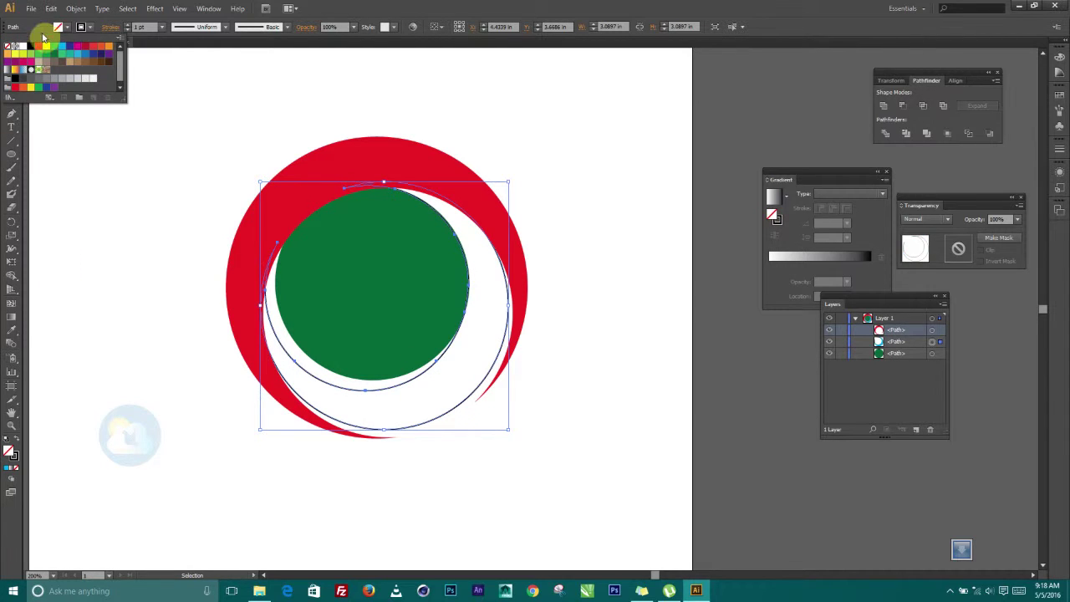
{"action": "key", "text": "Escape"}
{"action": "key", "text": "ctrl+z"}
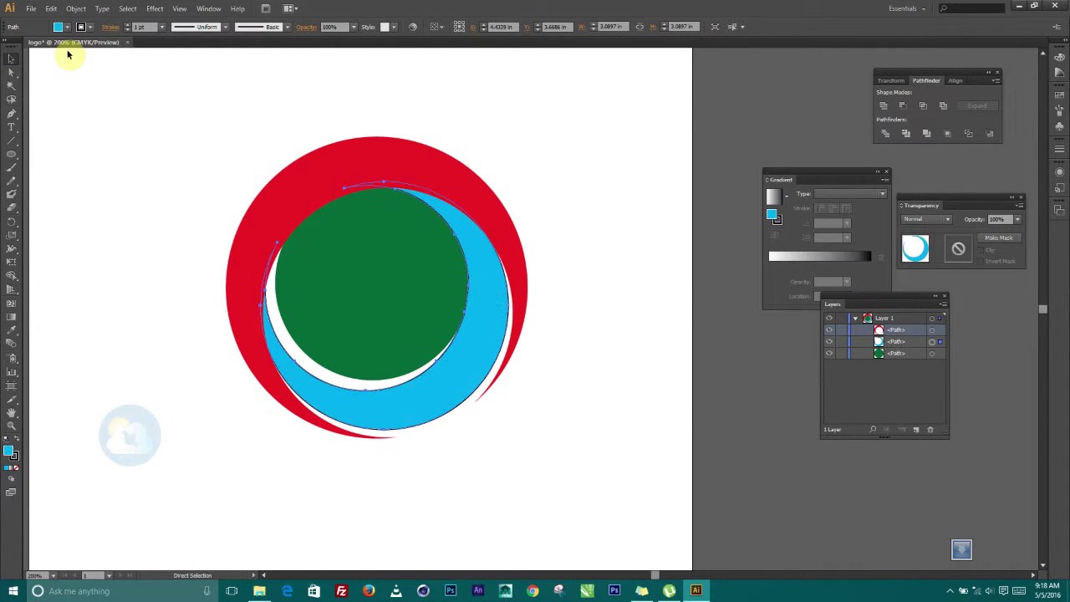
Step: Set the stroke of the light blue crescent to None and deselect it
{"action": "left_click", "coordinate": [86, 28]}
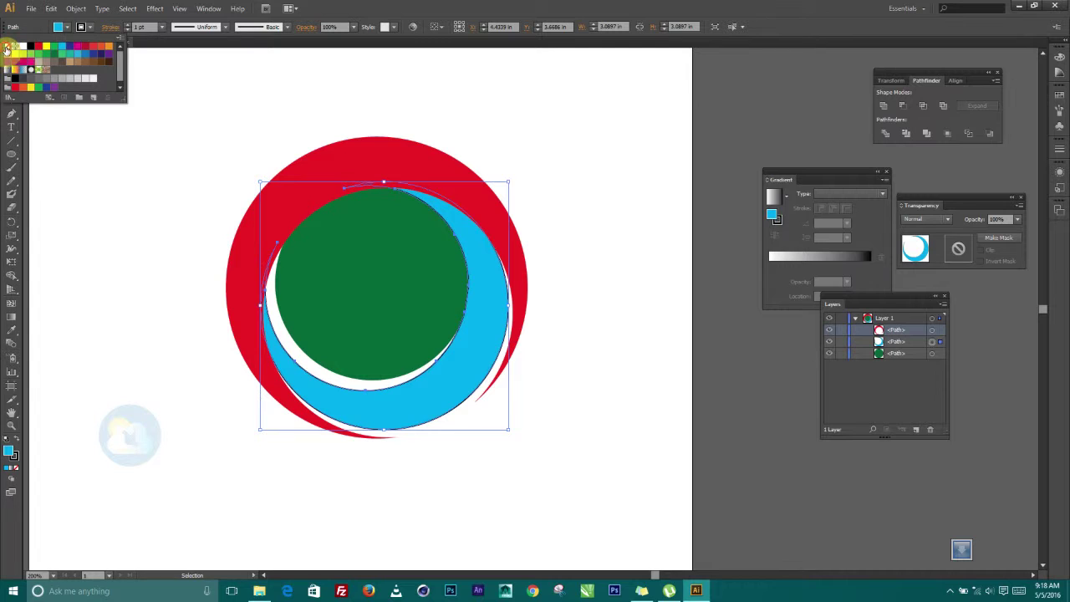
{"action": "left_click", "coordinate": [6, 48]}
{"action": "left_click", "coordinate": [540, 162]}
{"action": "left_click", "coordinate": [539, 161]}
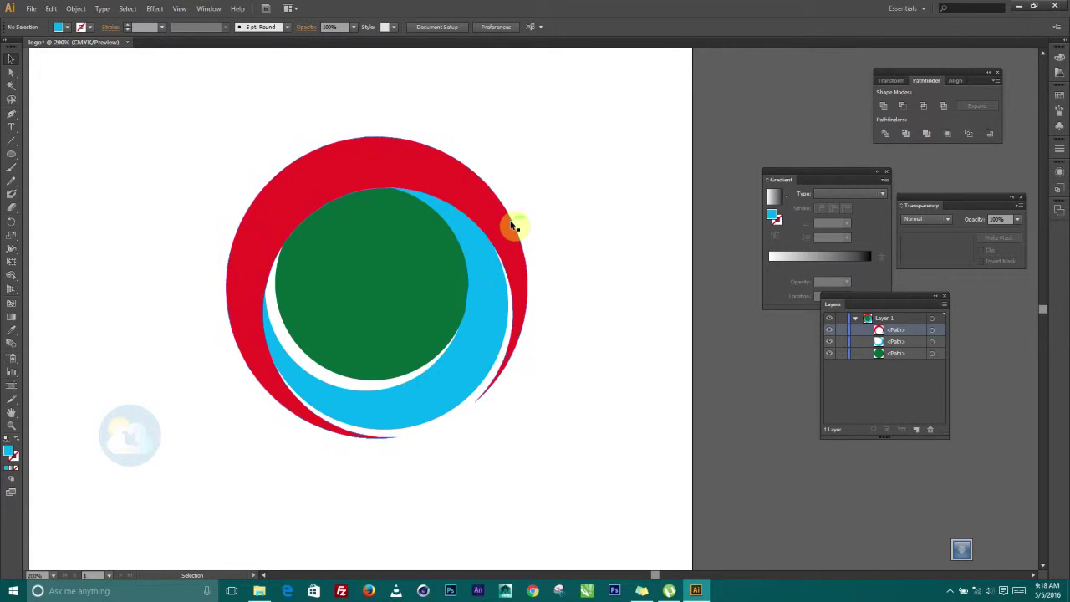
Step: Fill the large outer crescent with the yellow-to-red gradient swatch and change the gradient type to Radial
{"action": "left_click", "coordinate": [512, 224]}
{"action": "left_click", "coordinate": [69, 29]}
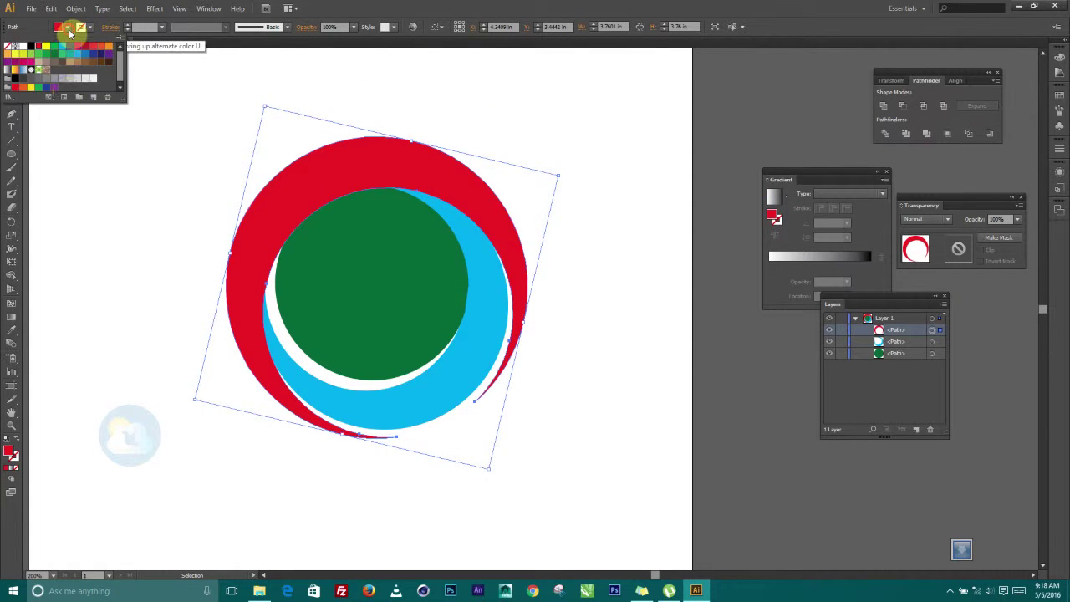
{"action": "left_click", "coordinate": [23, 69]}
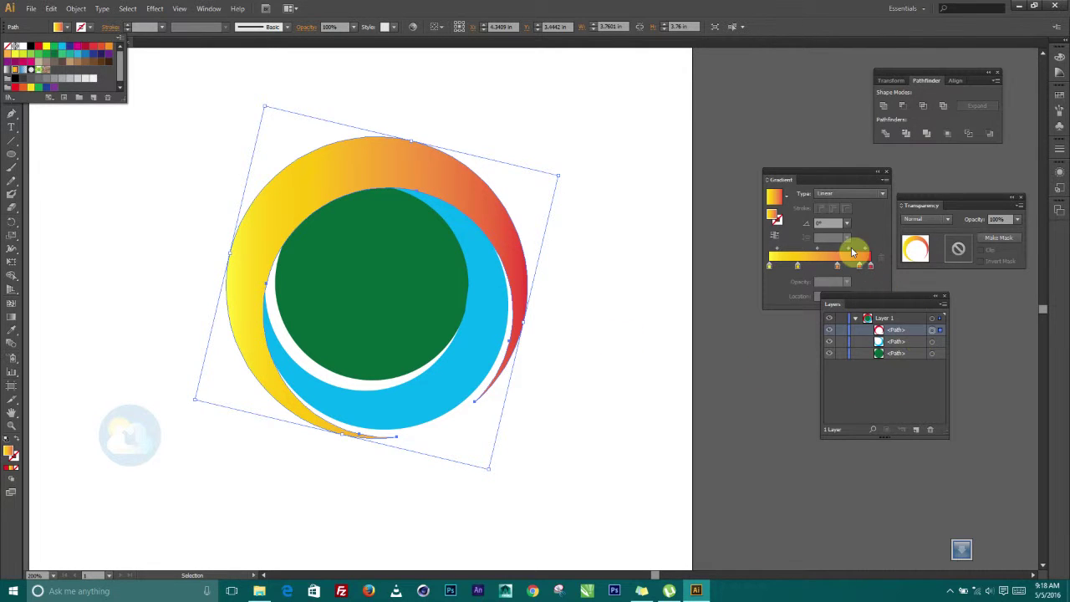
{"action": "left_click", "coordinate": [841, 203]}
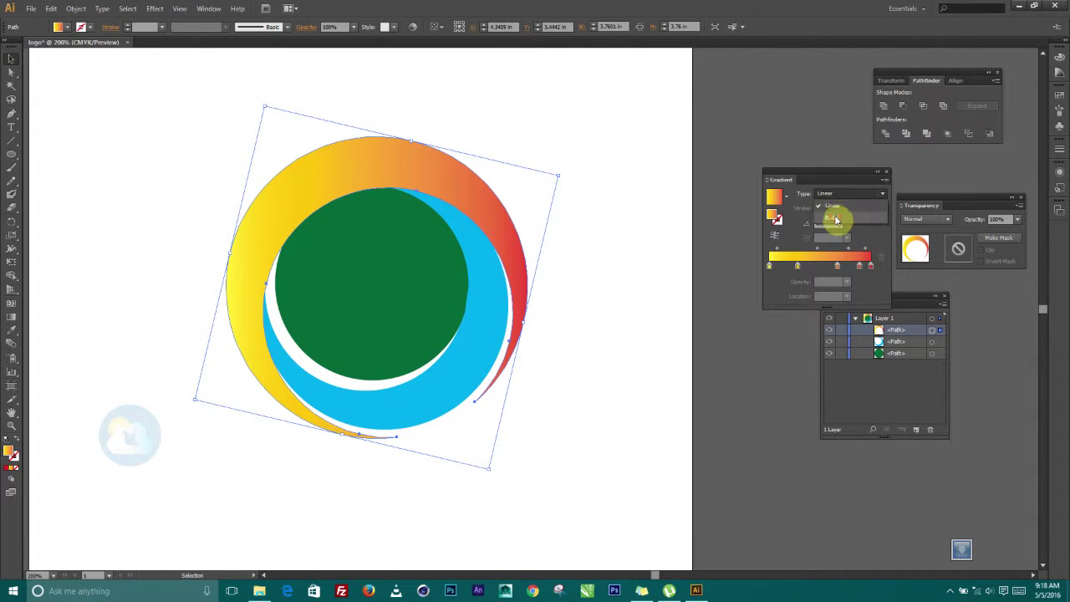
{"action": "left_click", "coordinate": [838, 219]}
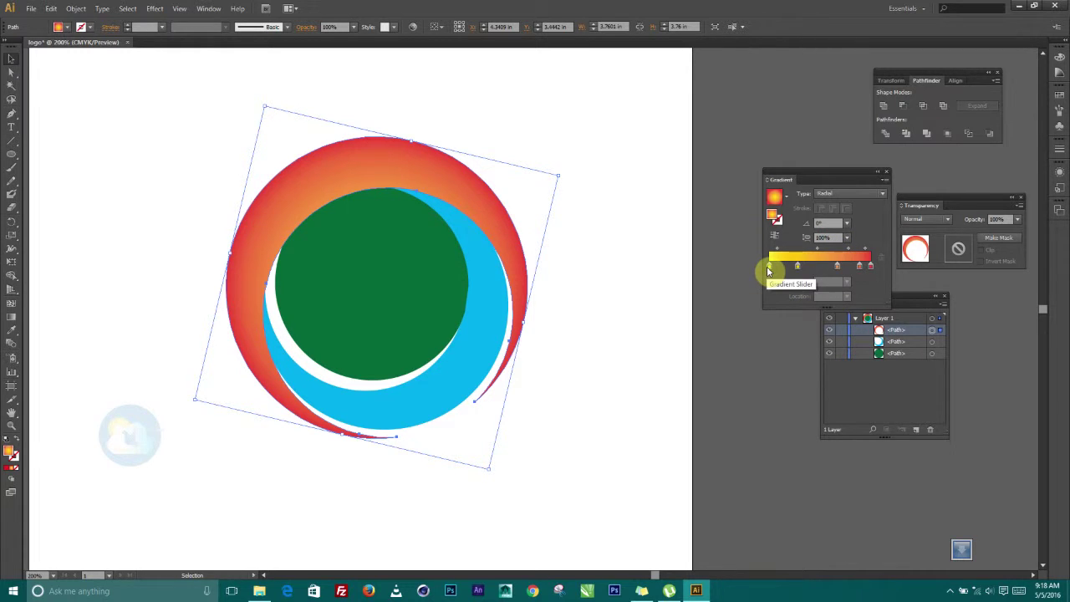
Step: Fill the inner green circle with the same yellow-to-red gradient and make it Radial
{"action": "left_click", "coordinate": [382, 267]}
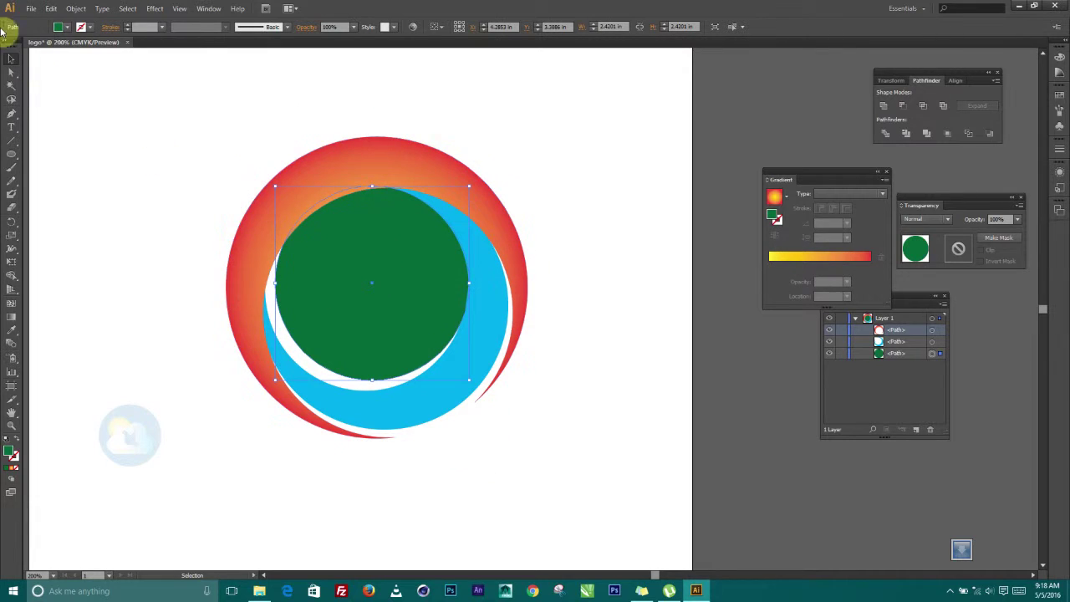
{"action": "left_click", "coordinate": [73, 27]}
{"action": "left_click", "coordinate": [14, 70]}
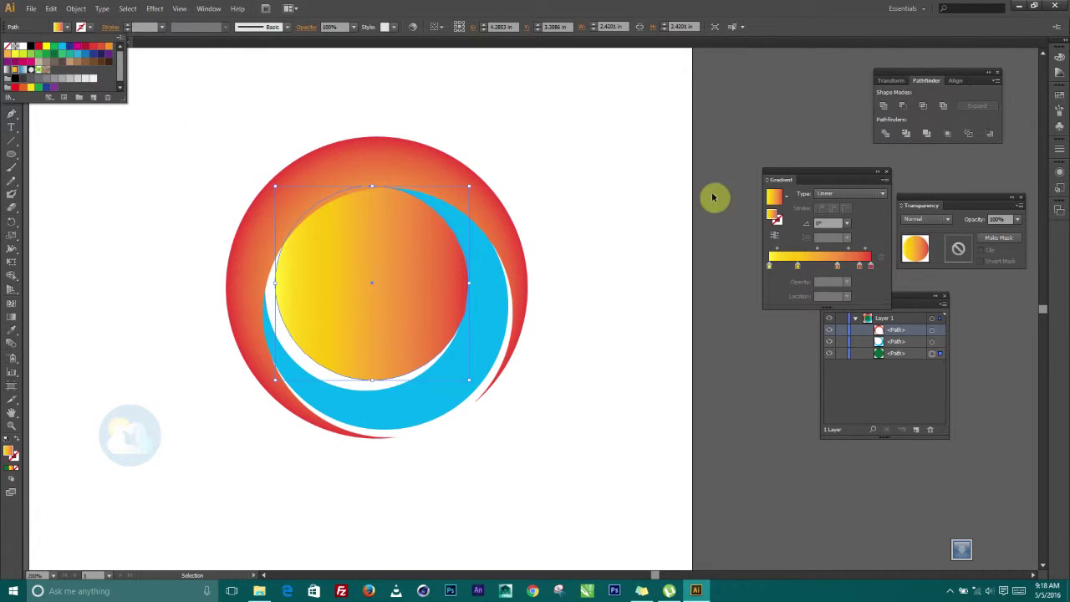
{"action": "left_click", "coordinate": [837, 199]}
{"action": "left_click", "coordinate": [832, 214]}
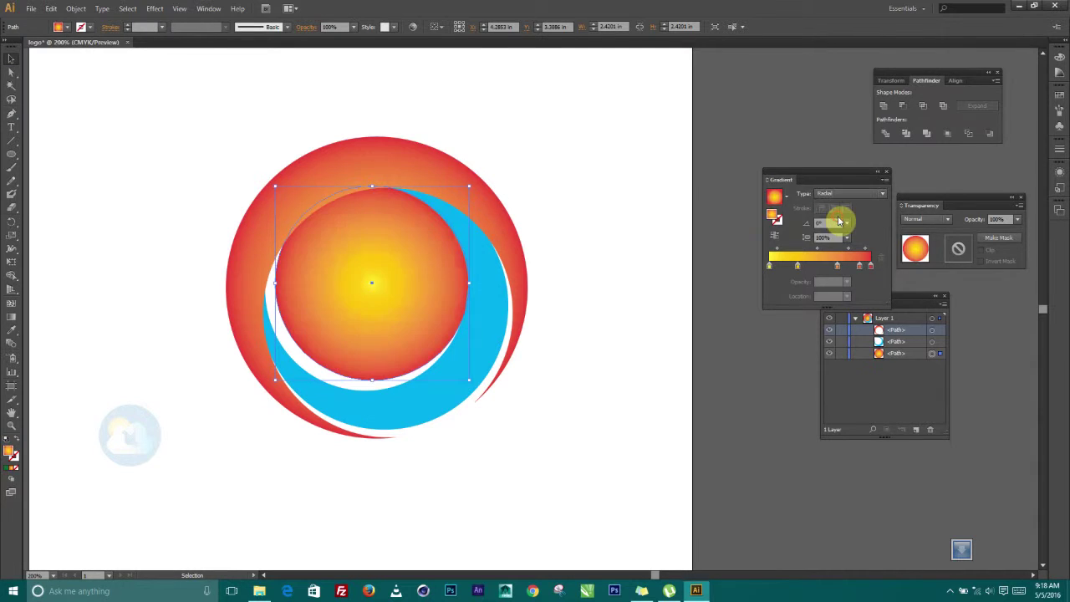
{"action": "left_click", "coordinate": [633, 336]}
Step: Apply the yellow-to-red gradient to the light blue crescent and set its type to Radial
{"action": "left_click", "coordinate": [423, 418]}
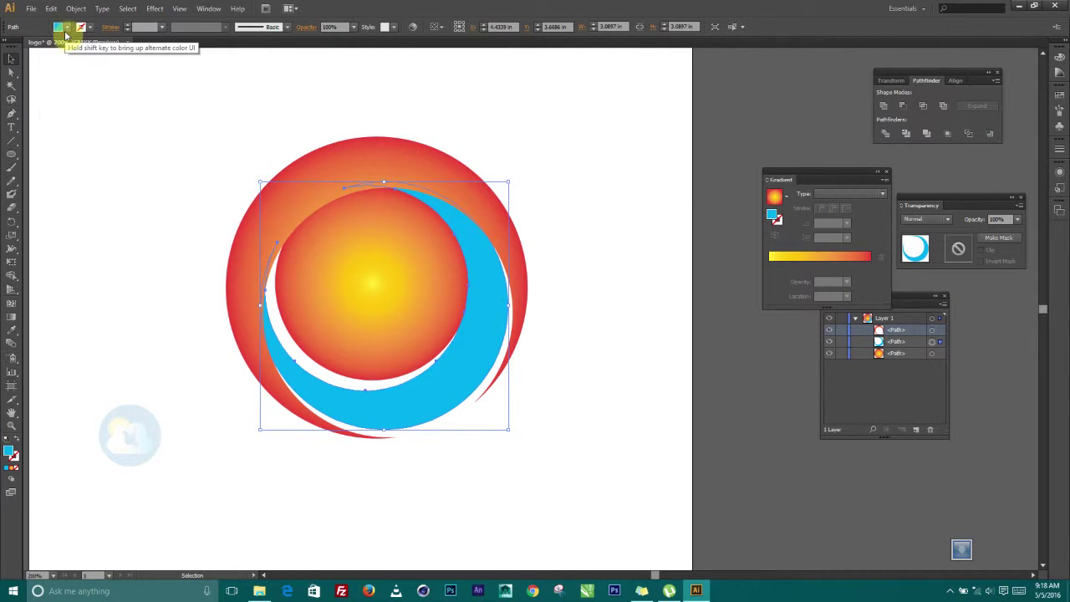
{"action": "left_click", "coordinate": [67, 28]}
{"action": "left_click", "coordinate": [13, 69]}
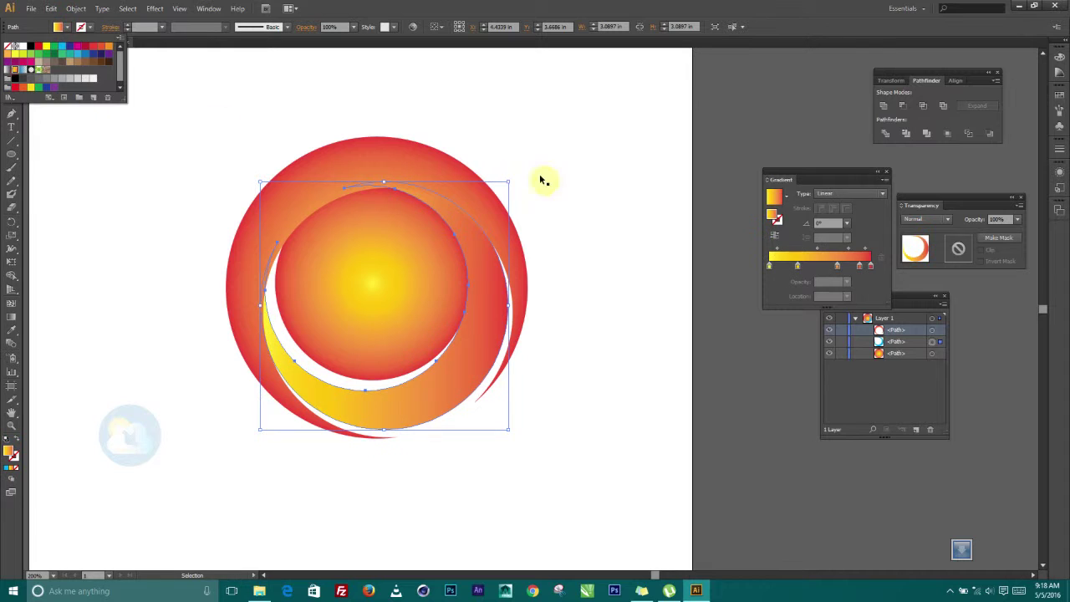
{"action": "left_click", "coordinate": [848, 194]}
{"action": "left_click", "coordinate": [848, 194]}
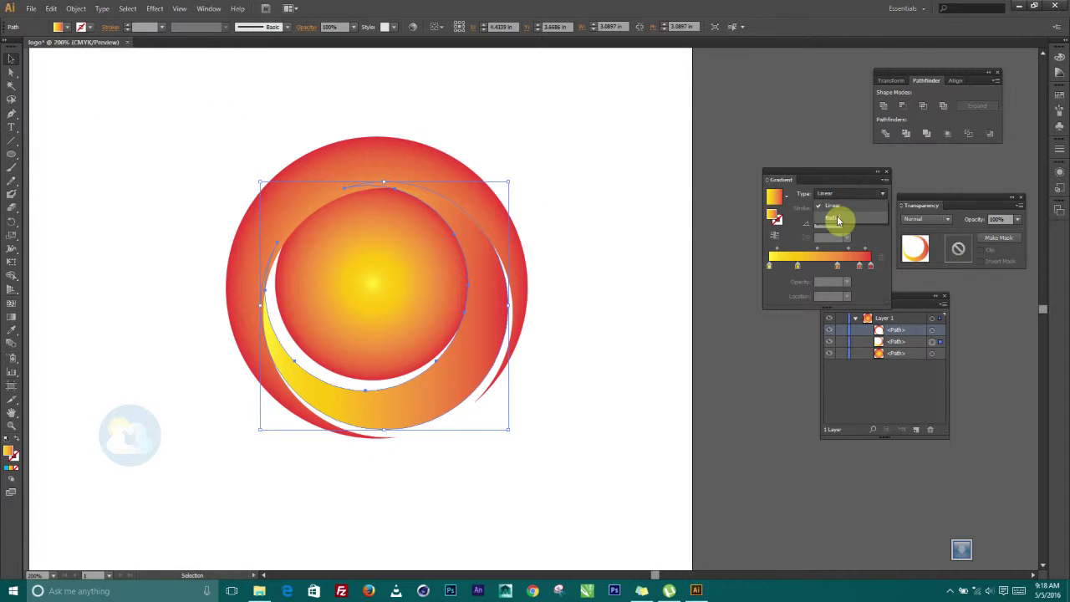
{"action": "left_click", "coordinate": [841, 214]}
{"action": "left_click", "coordinate": [632, 307]}
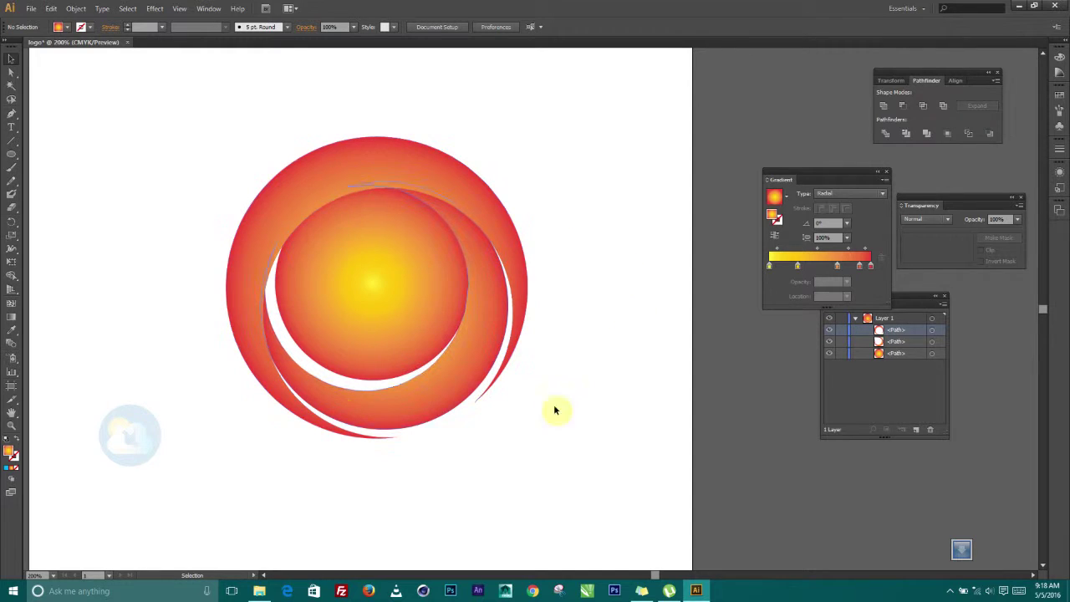
Step: Try moving the smaller crescent's path above the outer crescent's path in the layer order
{"action": "left_click", "coordinate": [446, 307]}
{"action": "left_click", "coordinate": [489, 347]}
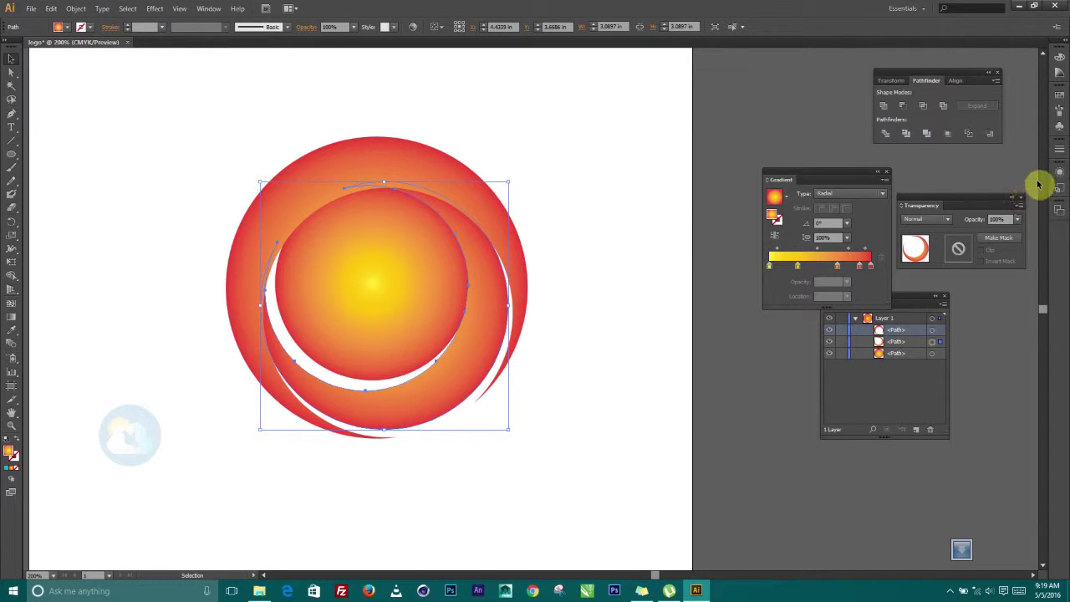
{"action": "left_click_drag", "start_coordinate": [920, 303], "coordinate": [929, 322]}
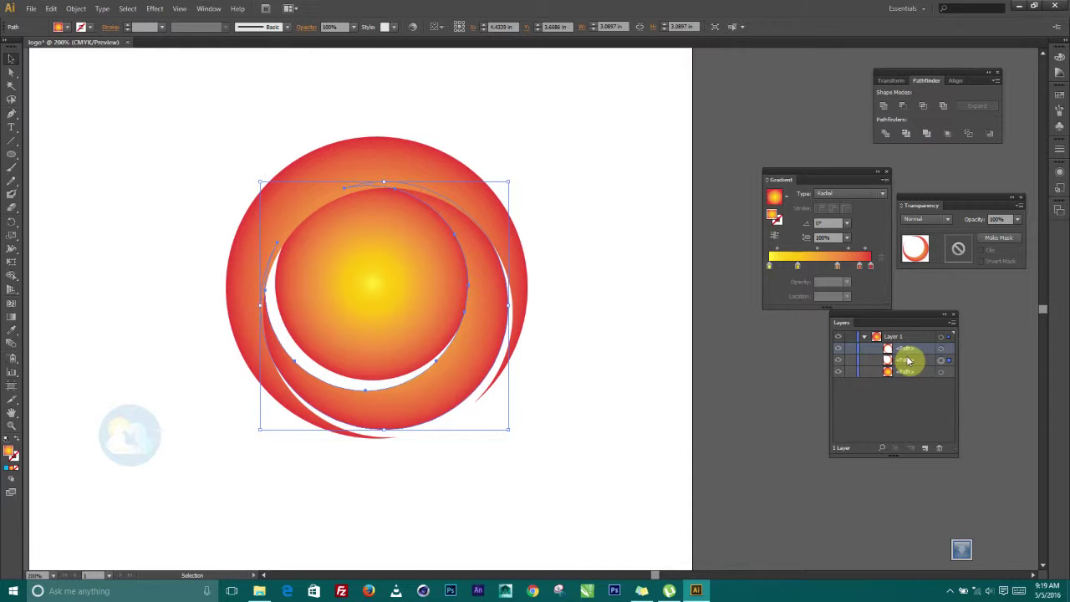
{"action": "left_click_drag", "start_coordinate": [909, 362], "coordinate": [906, 343]}
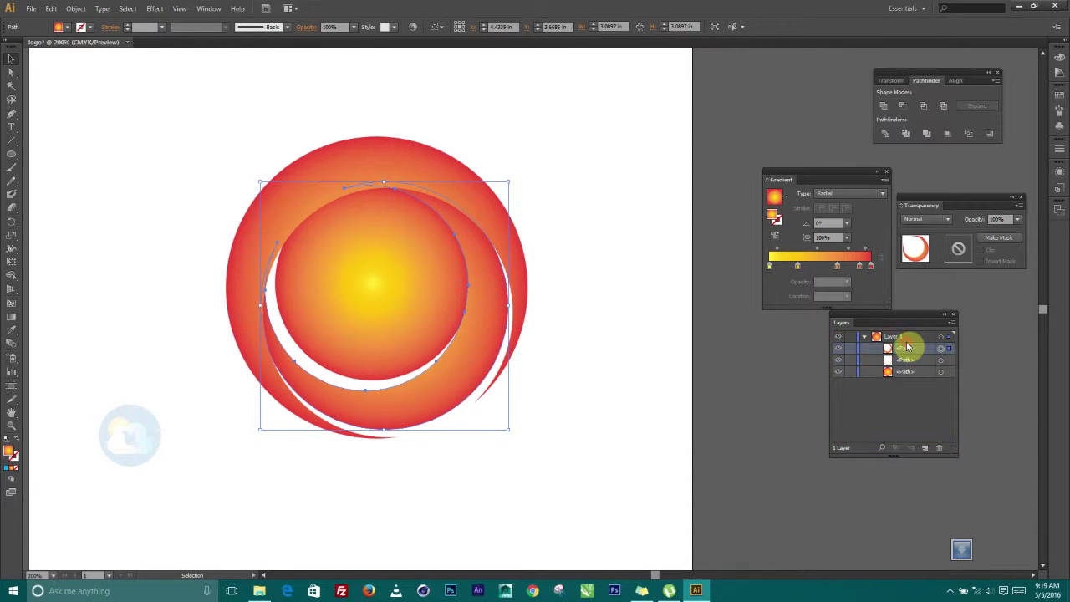
{"action": "left_click", "coordinate": [597, 184]}
{"action": "key", "text": "ctrl+z"}
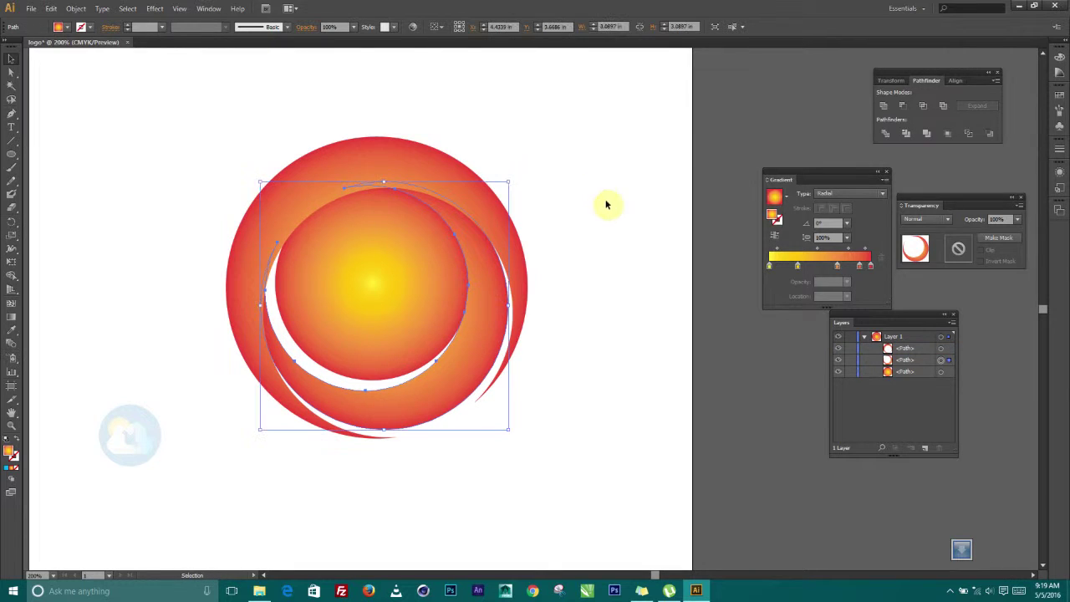
{"action": "left_click", "coordinate": [621, 266]}
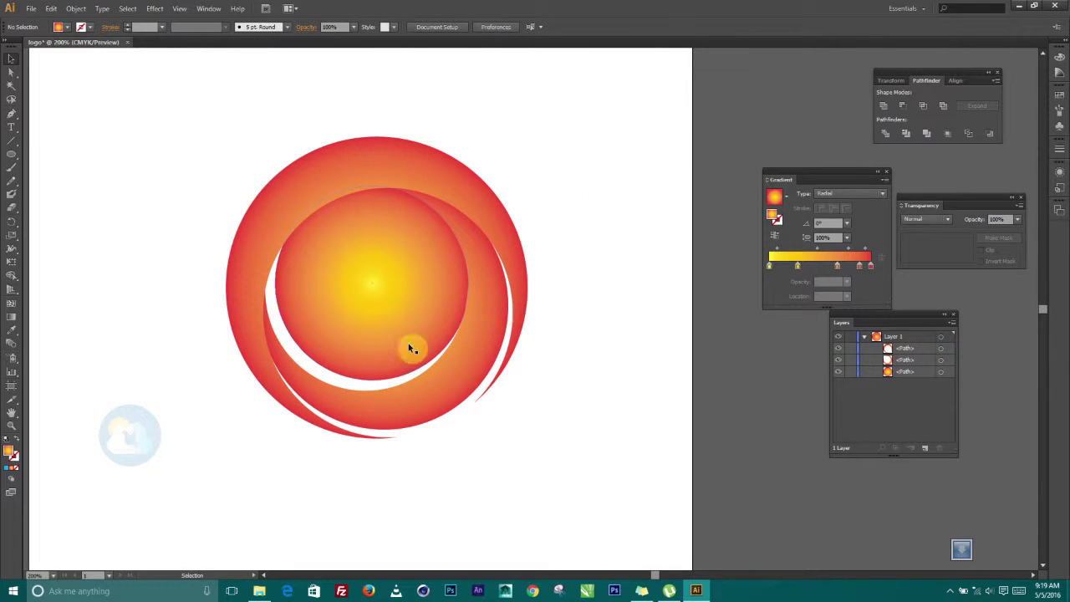
{"action": "left_click", "coordinate": [377, 382]}
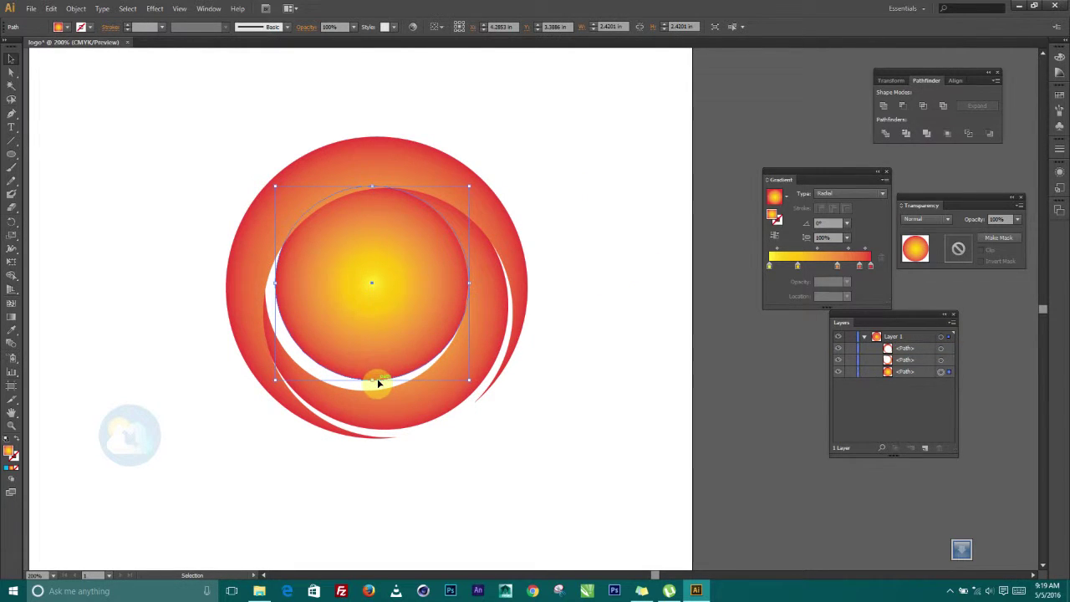
{"action": "left_click", "coordinate": [600, 305]}
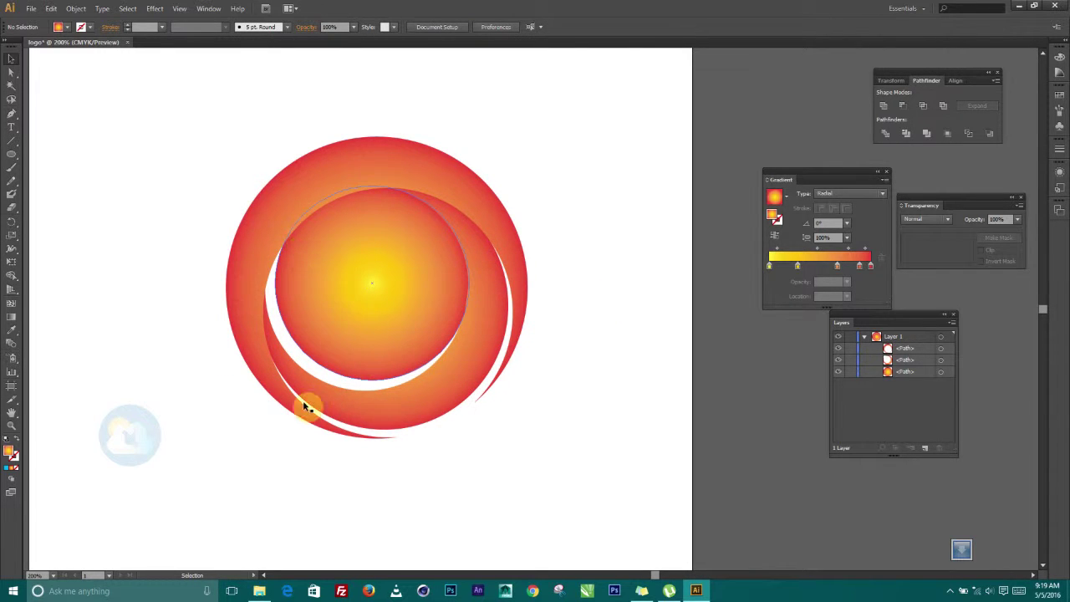
Step: Remove the orange stops from the outer crescent's gradient and colour its middle yellow stop black
{"action": "left_click", "coordinate": [433, 148]}
{"action": "left_click_drag", "start_coordinate": [838, 266], "coordinate": [853, 312]}
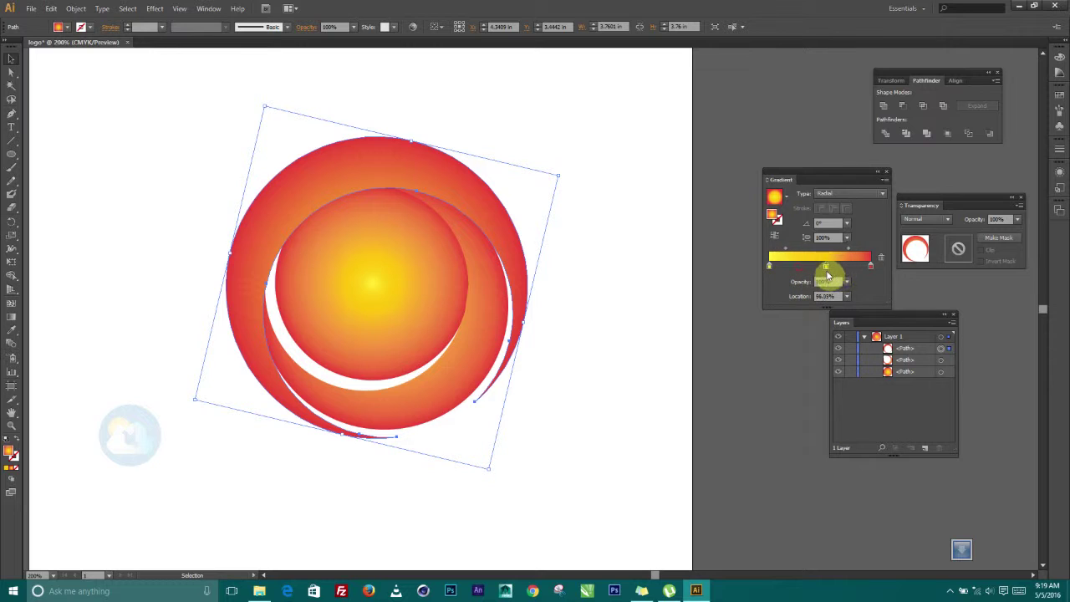
{"action": "left_click", "coordinate": [826, 268]}
{"action": "double_click", "coordinate": [825, 268]}
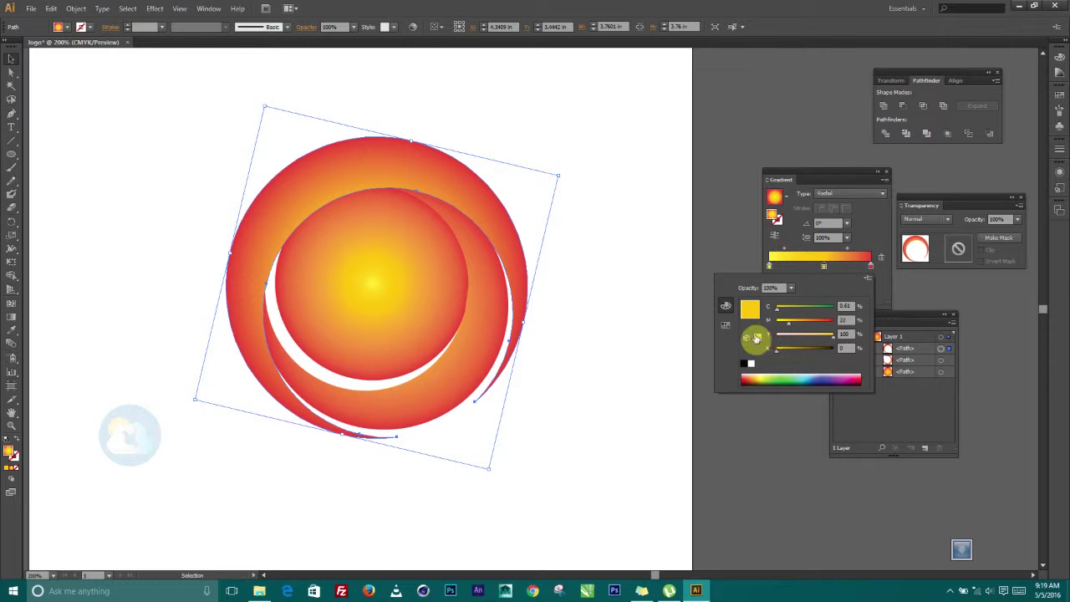
{"action": "left_click", "coordinate": [745, 369]}
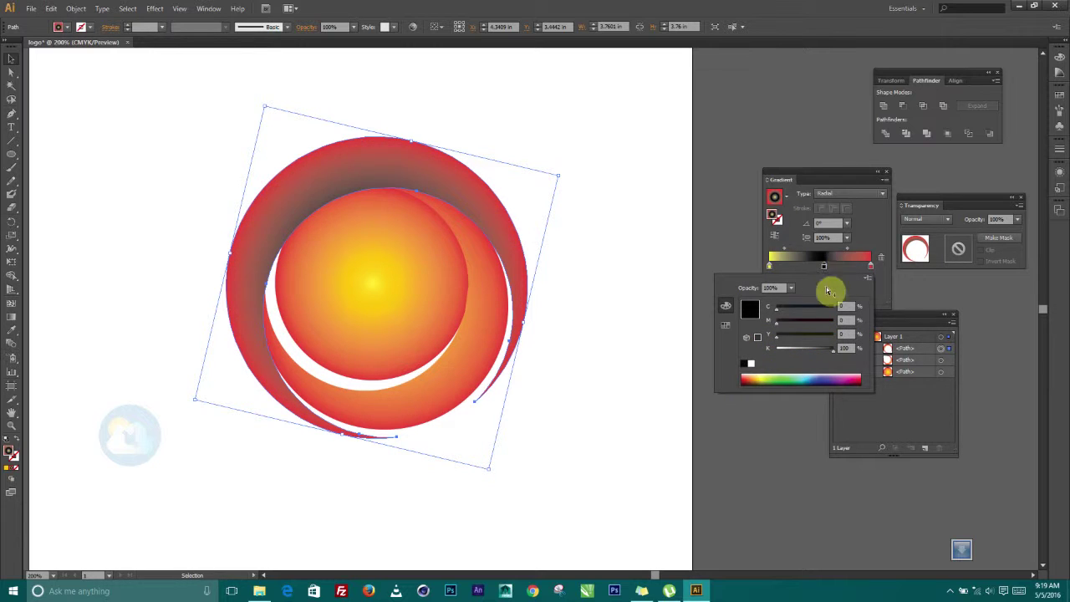
Step: Remove the outer crescent's yellow start stop, move the black stop to the gradient's start, and set the midpoint to about 84%
{"action": "left_click", "coordinate": [770, 268]}
{"action": "double_click", "coordinate": [770, 269]}
{"action": "left_click", "coordinate": [771, 269]}
{"action": "left_click_drag", "start_coordinate": [771, 269], "coordinate": [770, 296]}
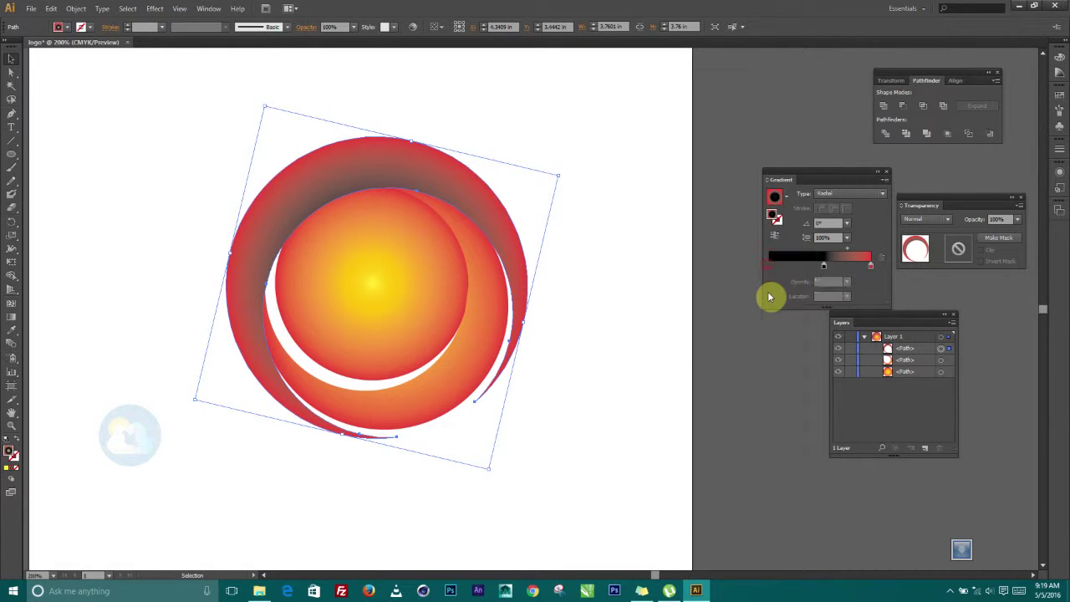
{"action": "left_click_drag", "start_coordinate": [827, 267], "coordinate": [741, 276]}
{"action": "left_click_drag", "start_coordinate": [825, 252], "coordinate": [856, 251]}
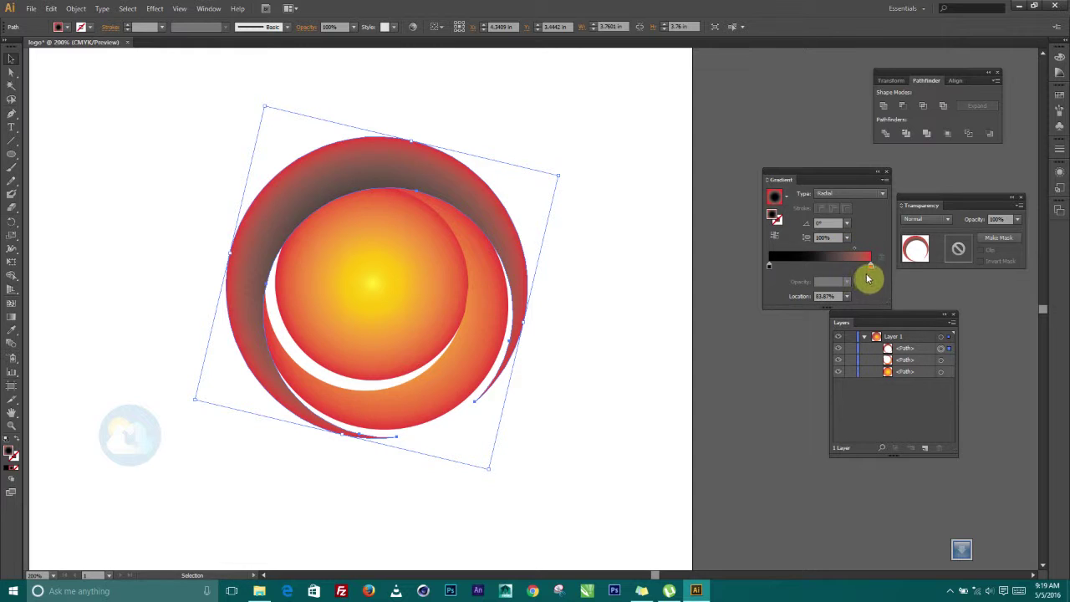
Step: Change the red end stop of the outer crescent's gradient to dark blue
{"action": "double_click", "coordinate": [872, 269]}
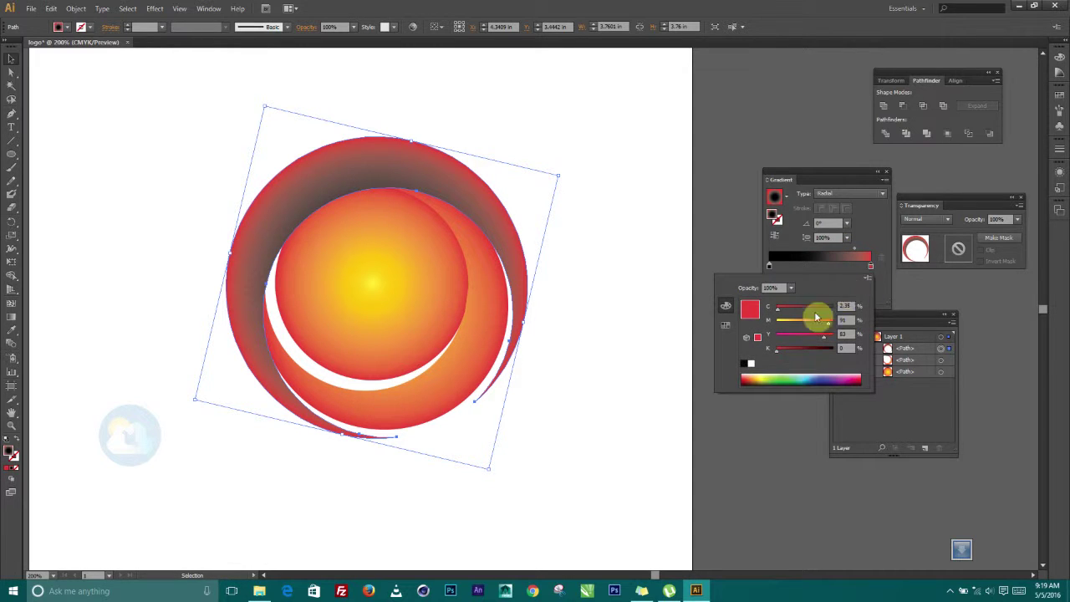
{"action": "left_click", "coordinate": [817, 378]}
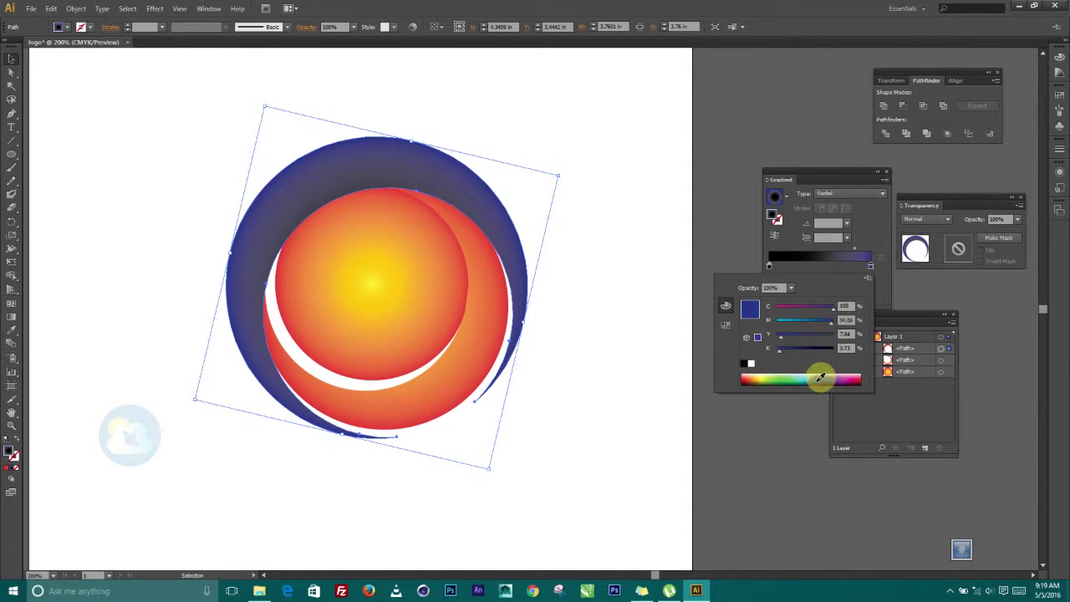
{"action": "left_click", "coordinate": [720, 211]}
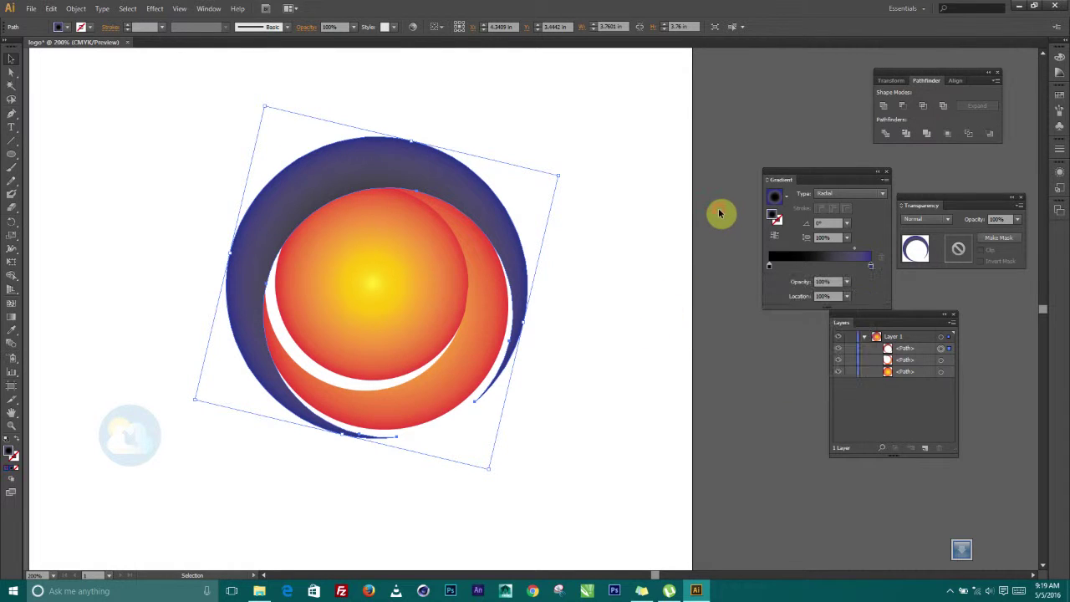
{"action": "left_click", "coordinate": [642, 349]}
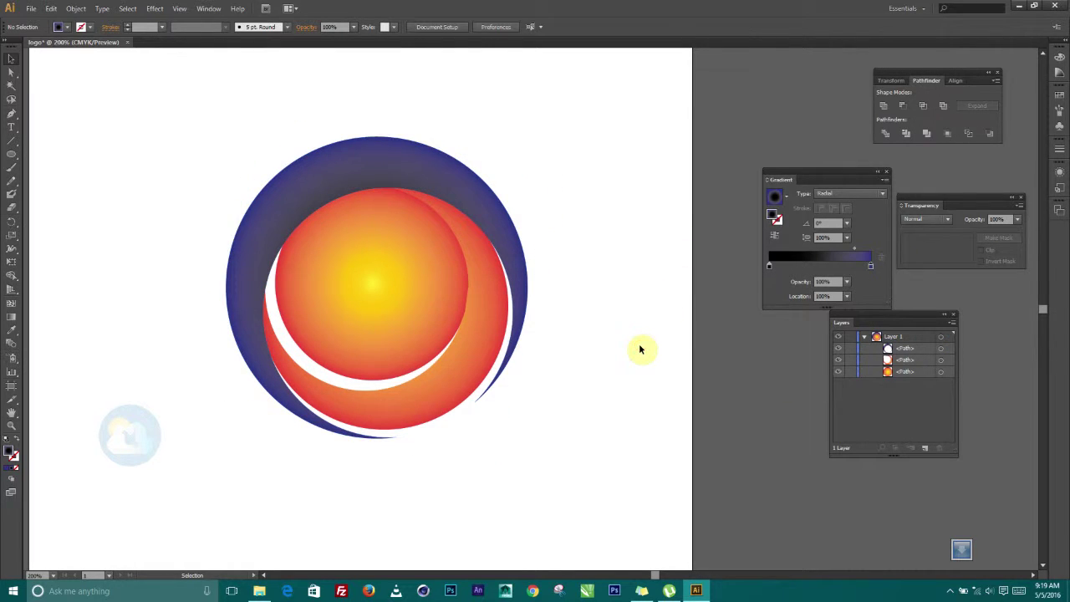
Step: Reduce the smaller crescent's gradient to its two end stops and change the red one to light grey
{"action": "left_click", "coordinate": [432, 369]}
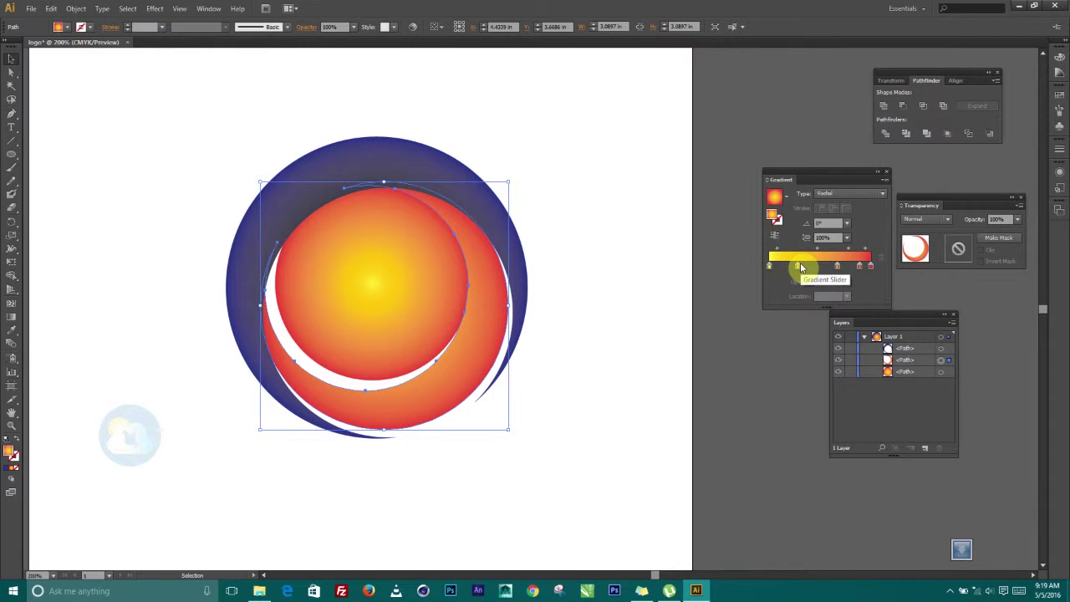
{"action": "left_click_drag", "start_coordinate": [797, 267], "coordinate": [866, 297]}
{"action": "double_click", "coordinate": [872, 267]}
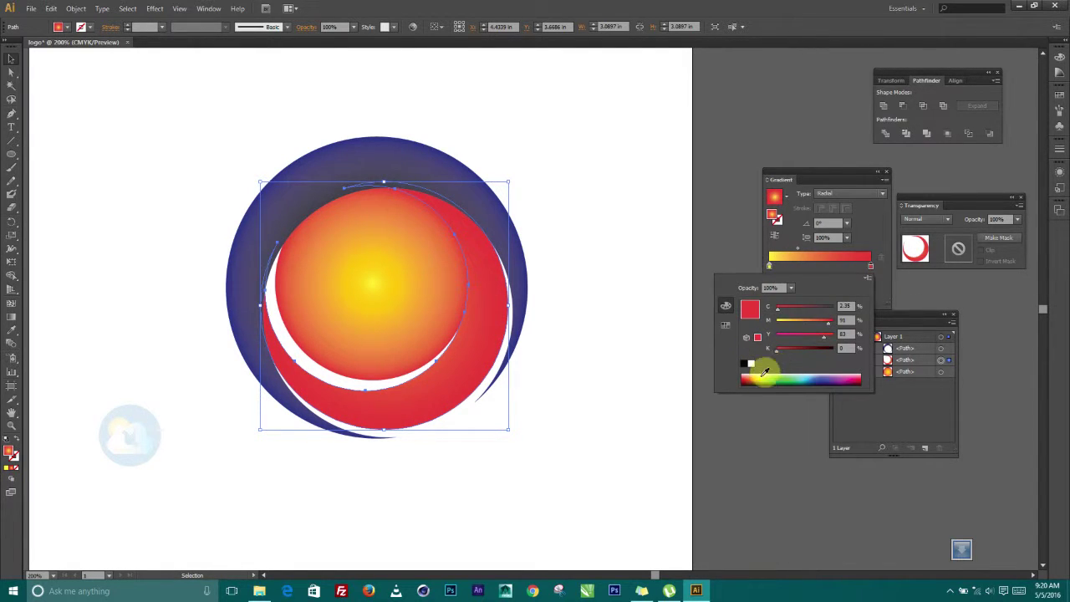
{"action": "left_click", "coordinate": [754, 377]}
{"action": "left_click", "coordinate": [748, 364]}
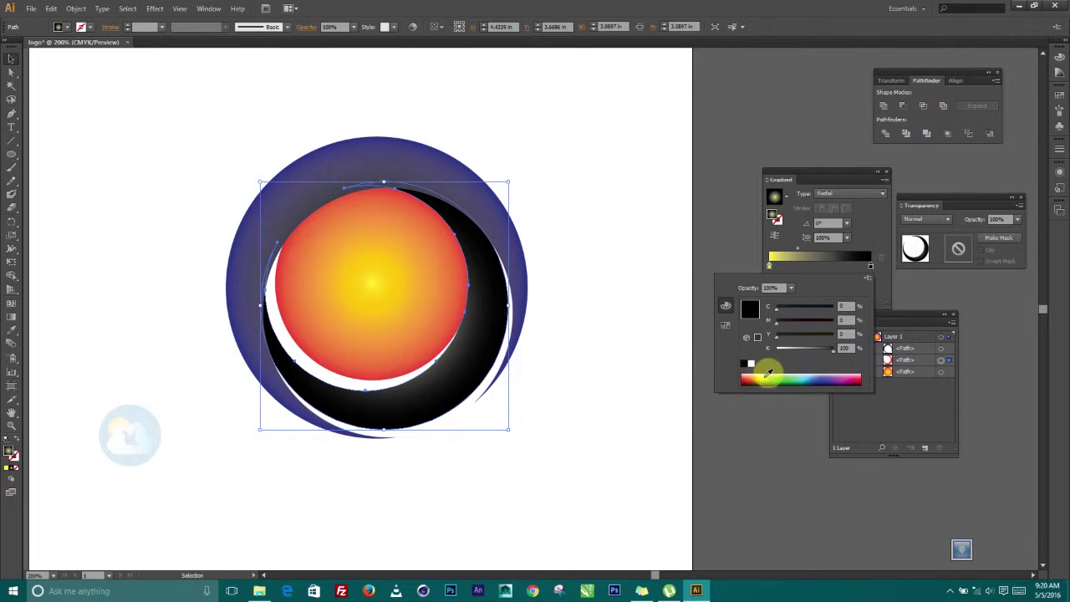
{"action": "left_click_drag", "start_coordinate": [833, 350], "coordinate": [840, 351]}
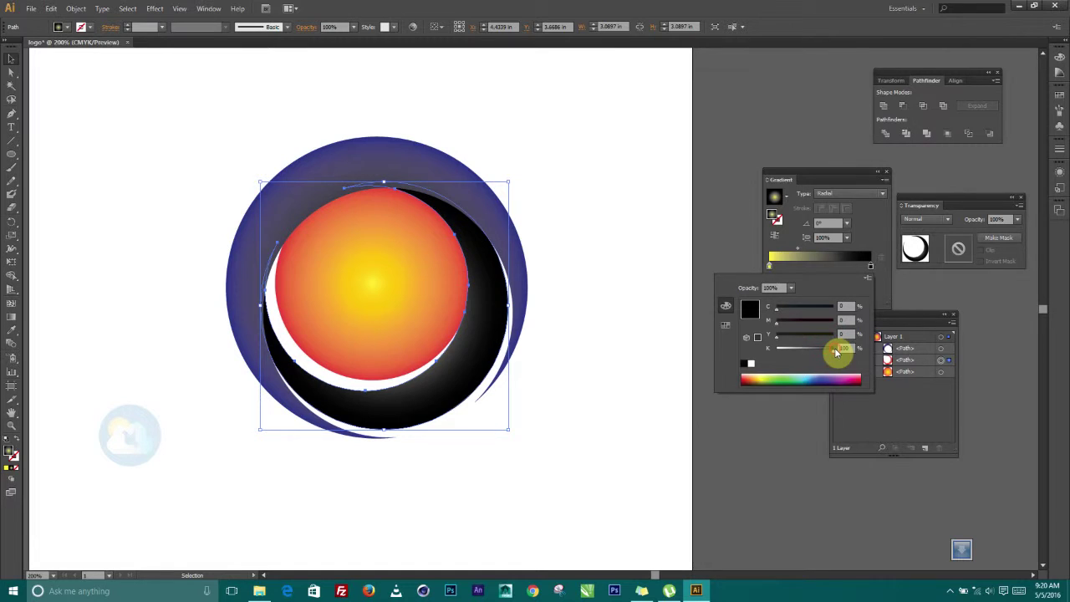
{"action": "left_click_drag", "start_coordinate": [834, 352], "coordinate": [795, 351]}
Step: Change the smaller crescent's yellow start stop to a darker grey and set the gradient midpoint to 87%
{"action": "left_click", "coordinate": [769, 268]}
{"action": "double_click", "coordinate": [769, 267]}
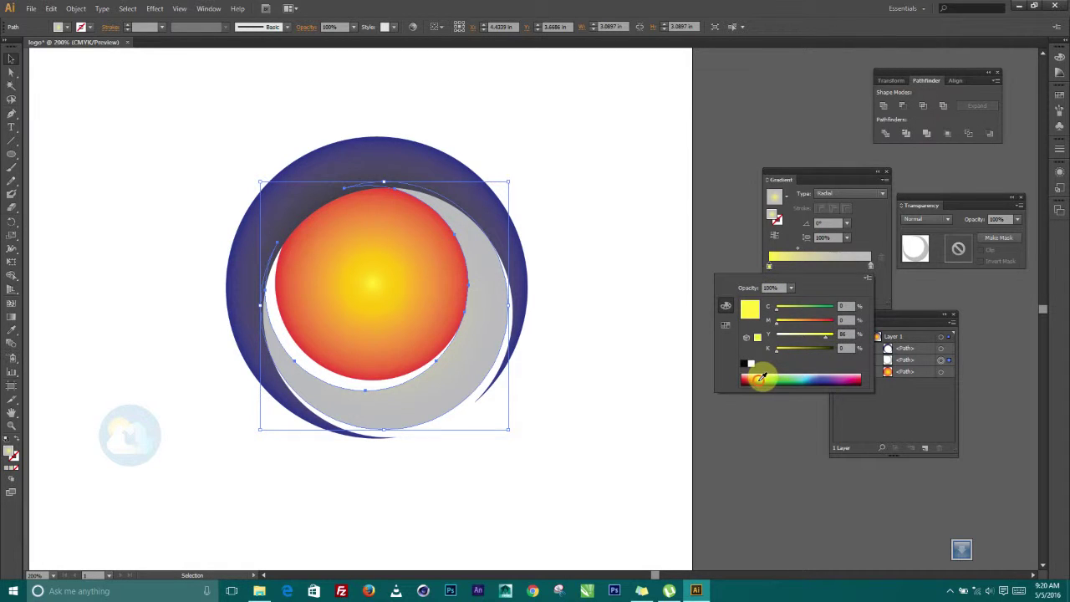
{"action": "left_click_drag", "start_coordinate": [761, 378], "coordinate": [768, 371]}
{"action": "left_click", "coordinate": [744, 363]}
{"action": "left_click_drag", "start_coordinate": [827, 352], "coordinate": [812, 351]}
{"action": "left_click", "coordinate": [776, 243]}
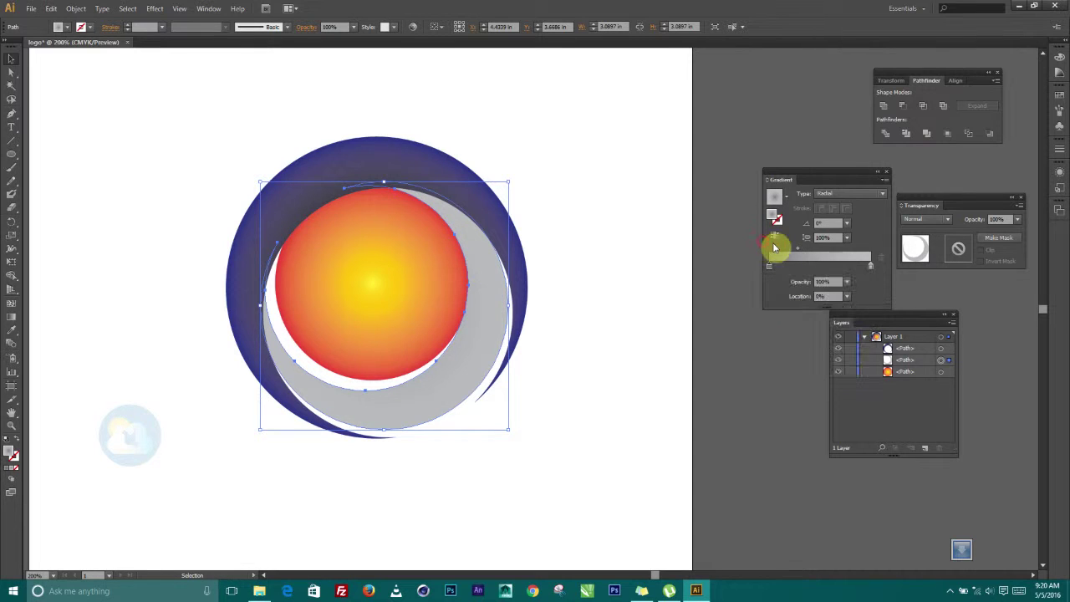
{"action": "left_click_drag", "start_coordinate": [798, 249], "coordinate": [864, 248]}
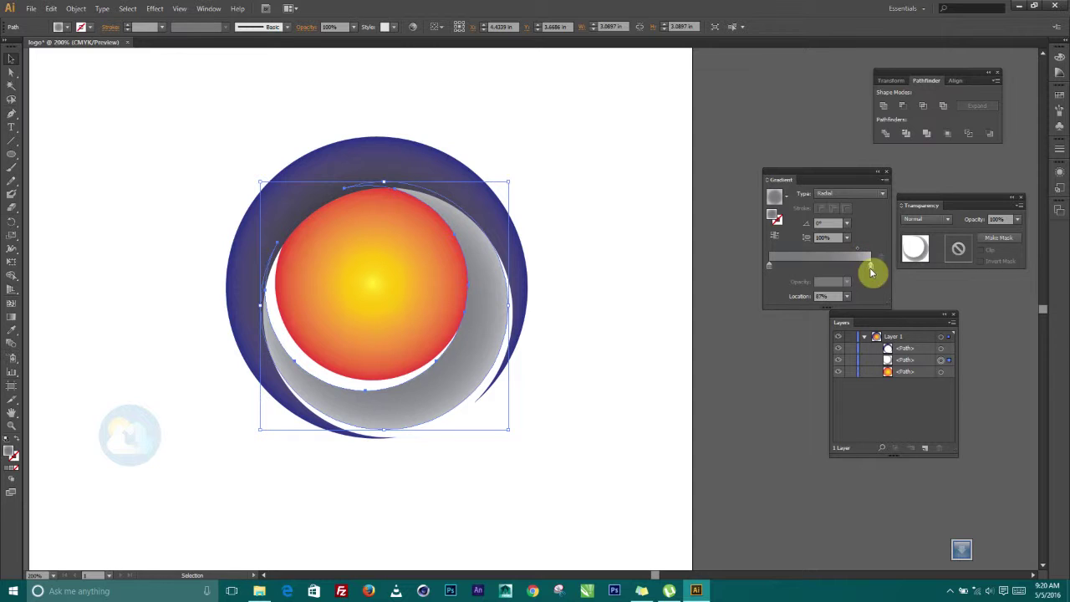
{"action": "left_click", "coordinate": [591, 361]}
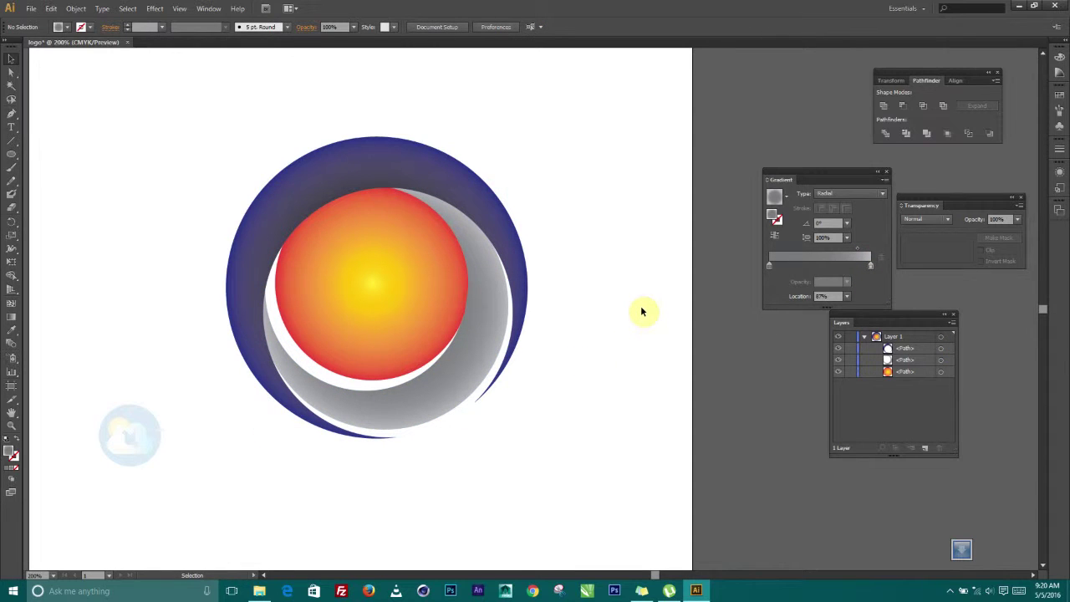
Step: Remove the intermediate stops from the central circle's gradient, leaving only yellow and red
{"action": "left_click", "coordinate": [407, 306]}
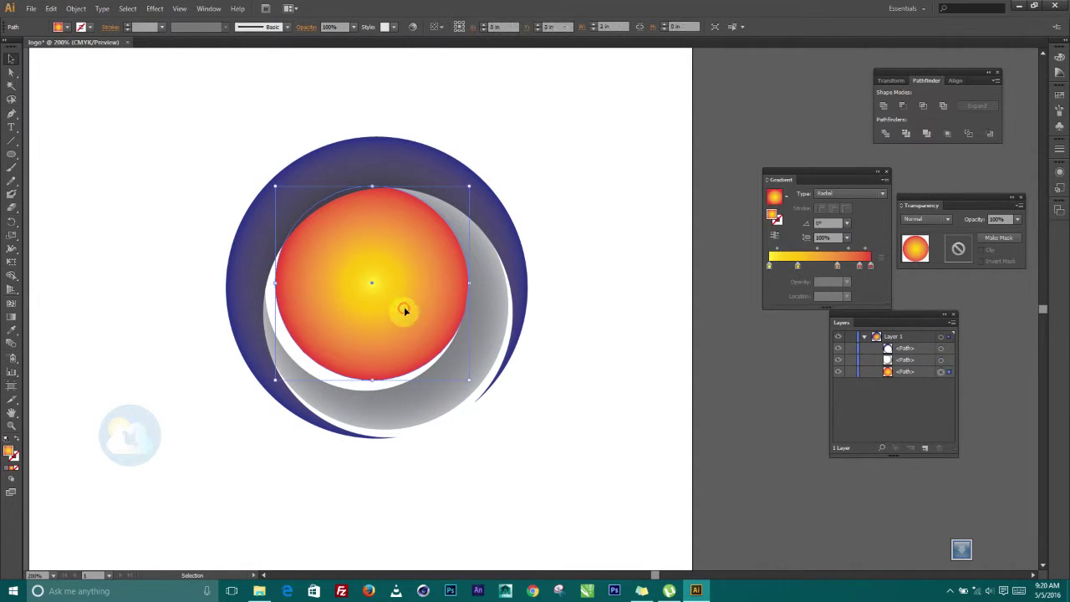
{"action": "left_click_drag", "start_coordinate": [838, 266], "coordinate": [865, 278]}
{"action": "left_click", "coordinate": [799, 267]}
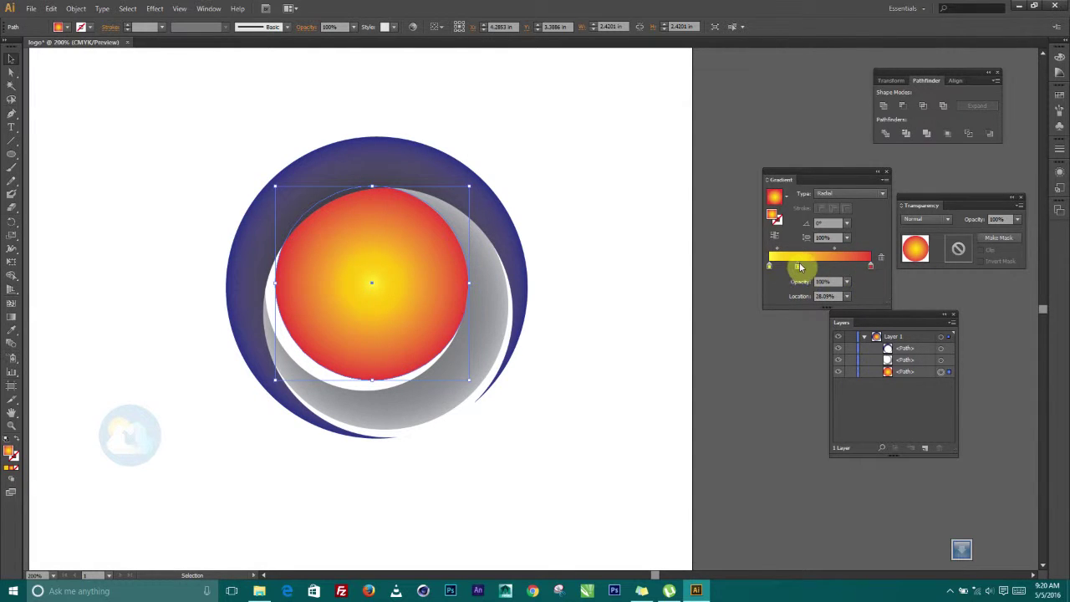
{"action": "left_click_drag", "start_coordinate": [800, 276], "coordinate": [798, 284]}
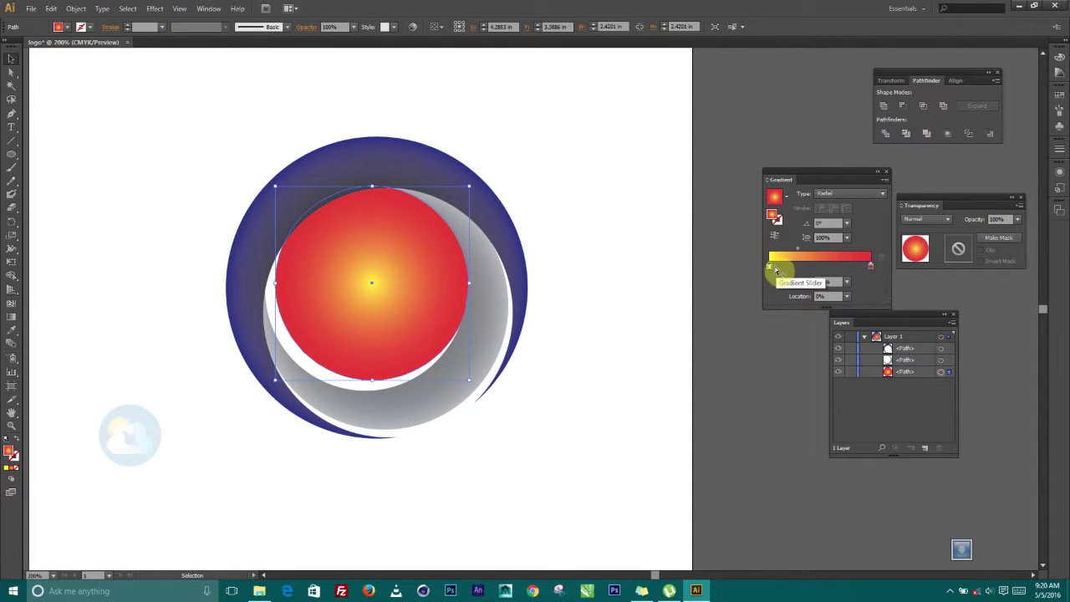
Step: Change the yellow start stop of the central circle's gradient to dark blue
{"action": "double_click", "coordinate": [768, 267]}
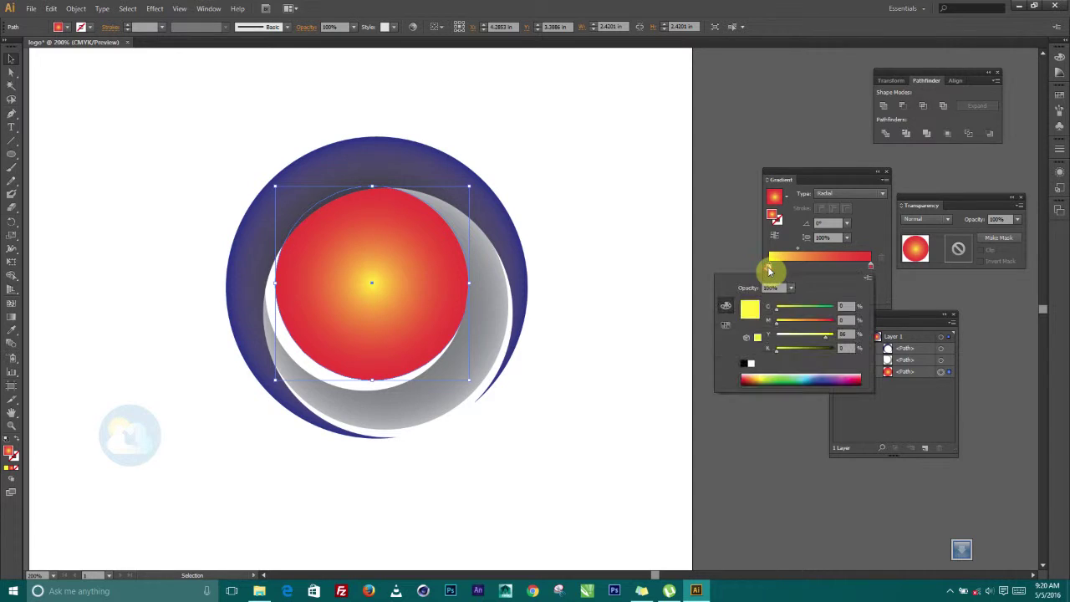
{"action": "left_click", "coordinate": [812, 375]}
{"action": "left_click", "coordinate": [817, 377]}
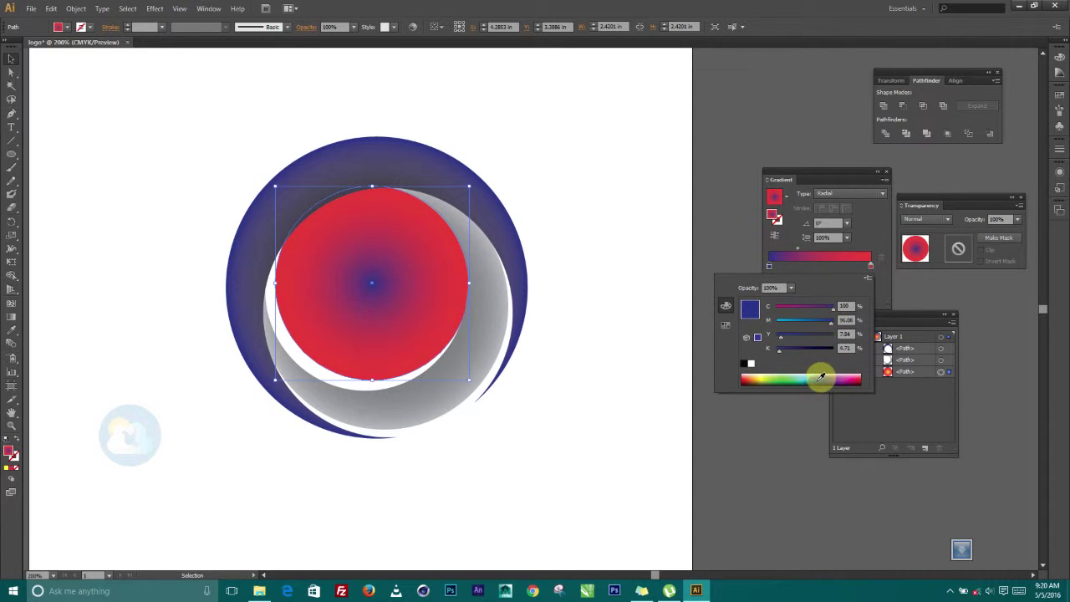
Step: Set the end stop of the central circle's gradient to deep blue with C 100, M 29, Y 0, K 60
{"action": "left_click", "coordinate": [870, 267]}
{"action": "double_click", "coordinate": [870, 267]}
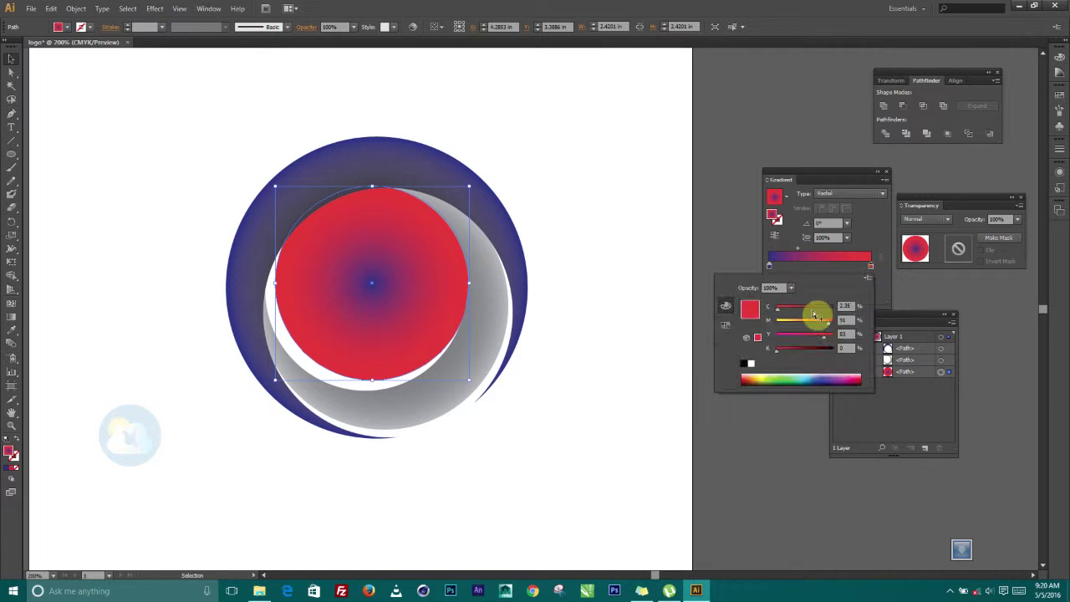
{"action": "left_click", "coordinate": [771, 374]}
{"action": "left_click_drag", "start_coordinate": [773, 374], "coordinate": [804, 375]}
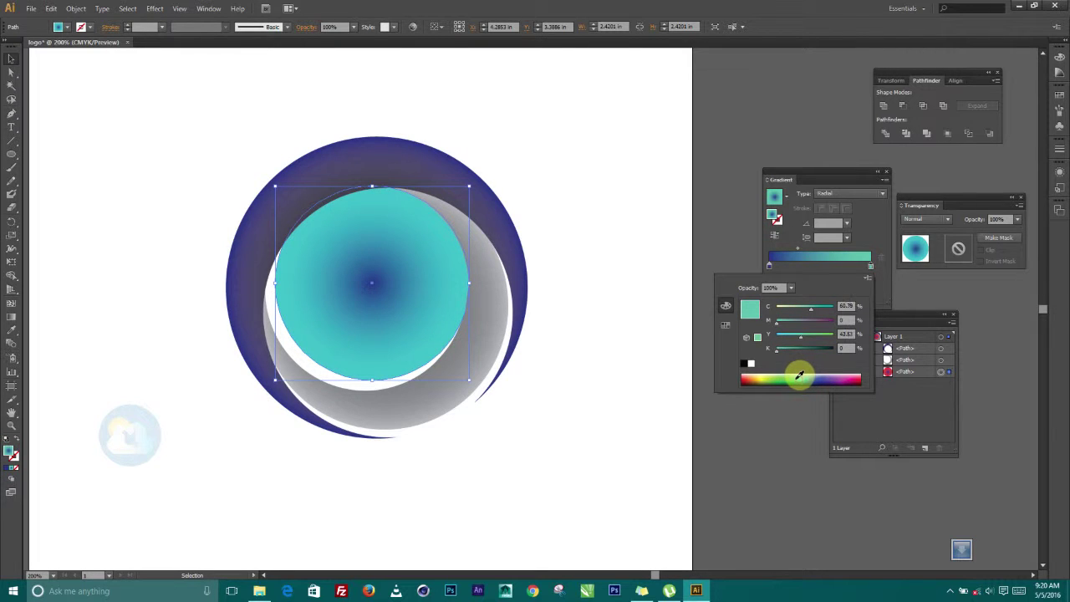
{"action": "left_click_drag", "start_coordinate": [807, 376], "coordinate": [813, 375]}
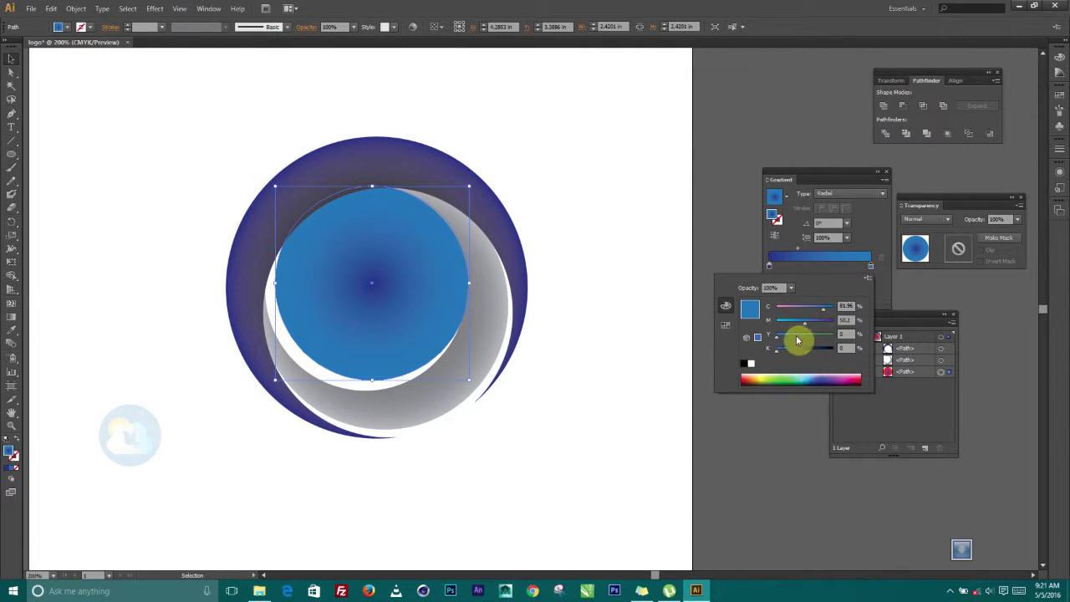
{"action": "left_click_drag", "start_coordinate": [797, 323], "coordinate": [796, 326]}
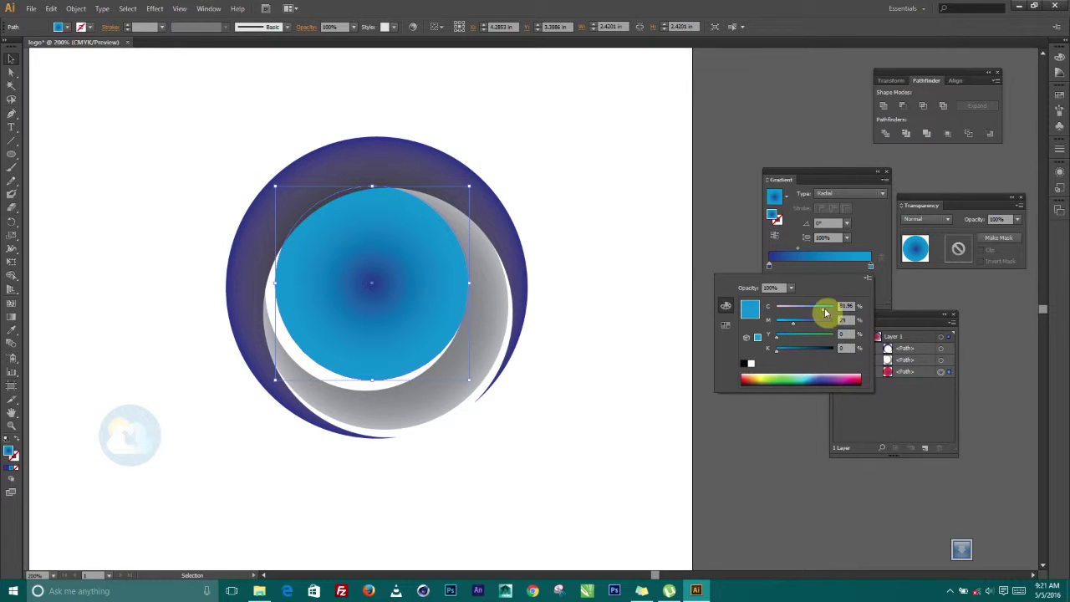
{"action": "left_click_drag", "start_coordinate": [832, 312], "coordinate": [836, 313]}
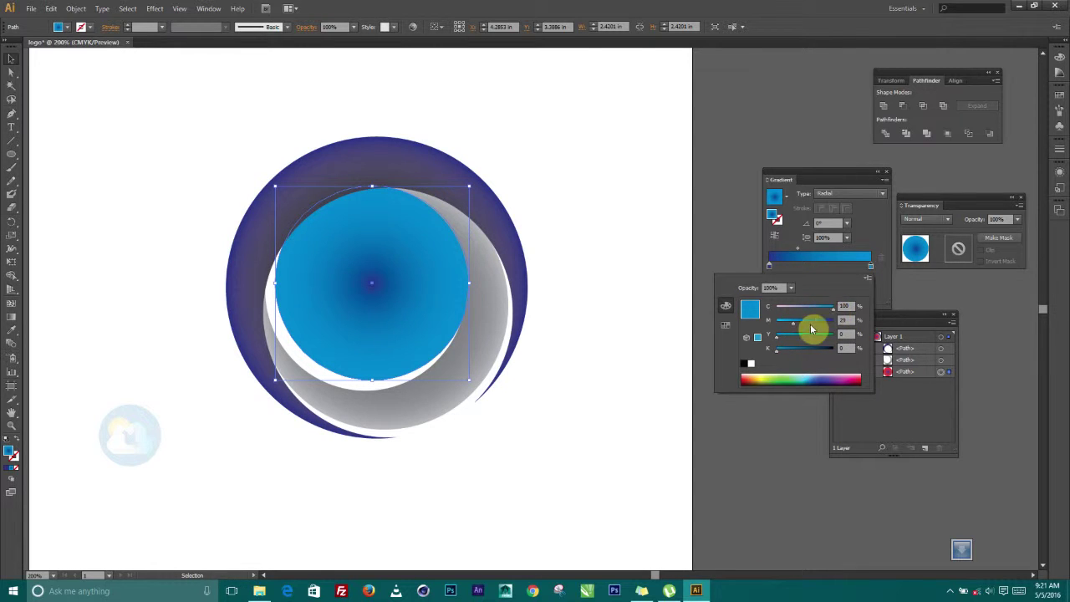
{"action": "left_click_drag", "start_coordinate": [777, 349], "coordinate": [812, 357]}
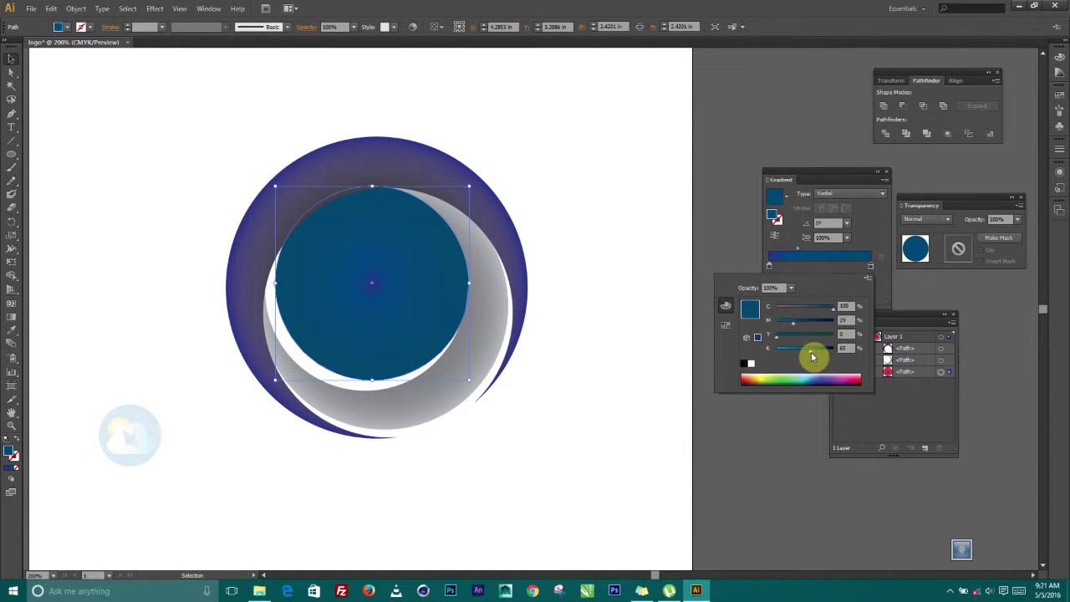
{"action": "left_click", "coordinate": [603, 320]}
{"action": "left_click", "coordinate": [605, 304]}
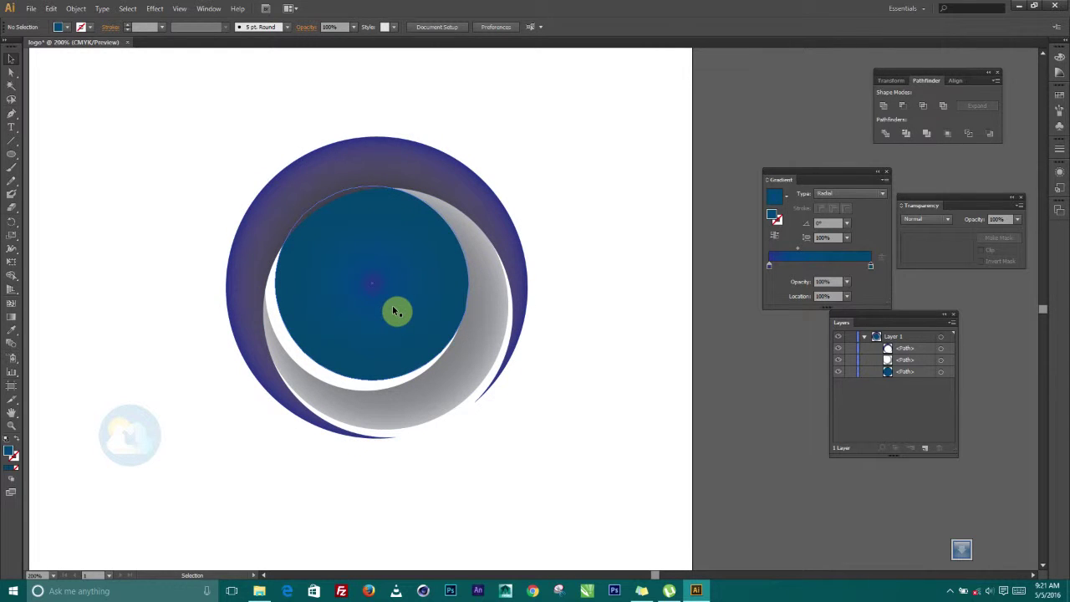
Step: Duplicate the central circle slightly down and to the left, and shrink the copy to about 2.41 in
{"action": "left_click", "coordinate": [364, 326]}
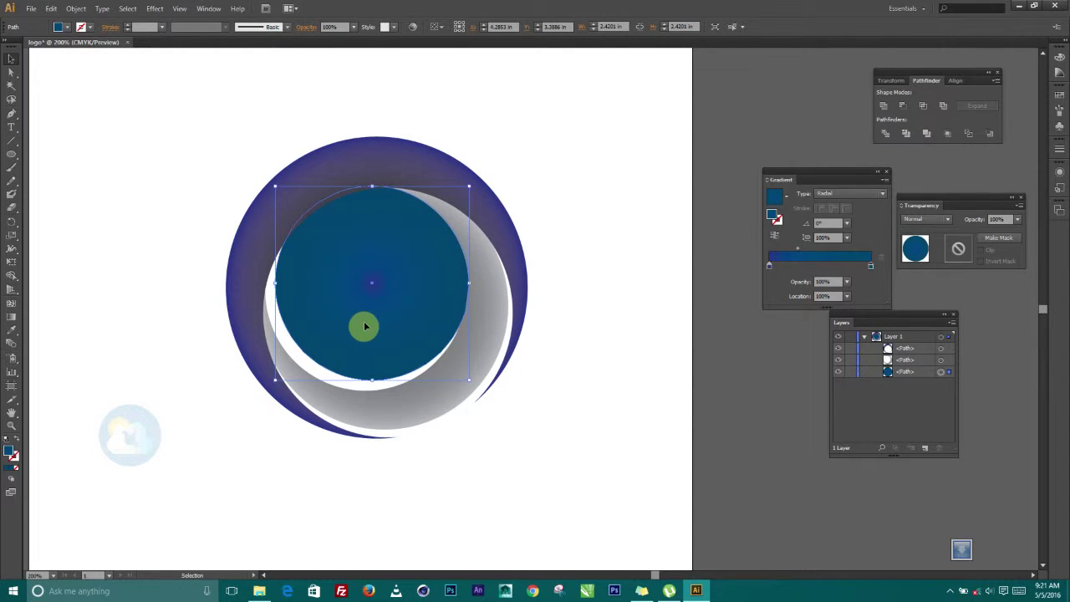
{"action": "mouse_move", "coordinate": [361, 326]}
{"action": "left_mouse_down"}
{"action": "mouse_move", "coordinate": [390, 390]}
{"action": "mouse_move", "coordinate": [351, 342]}
{"action": "left_mouse_up"}
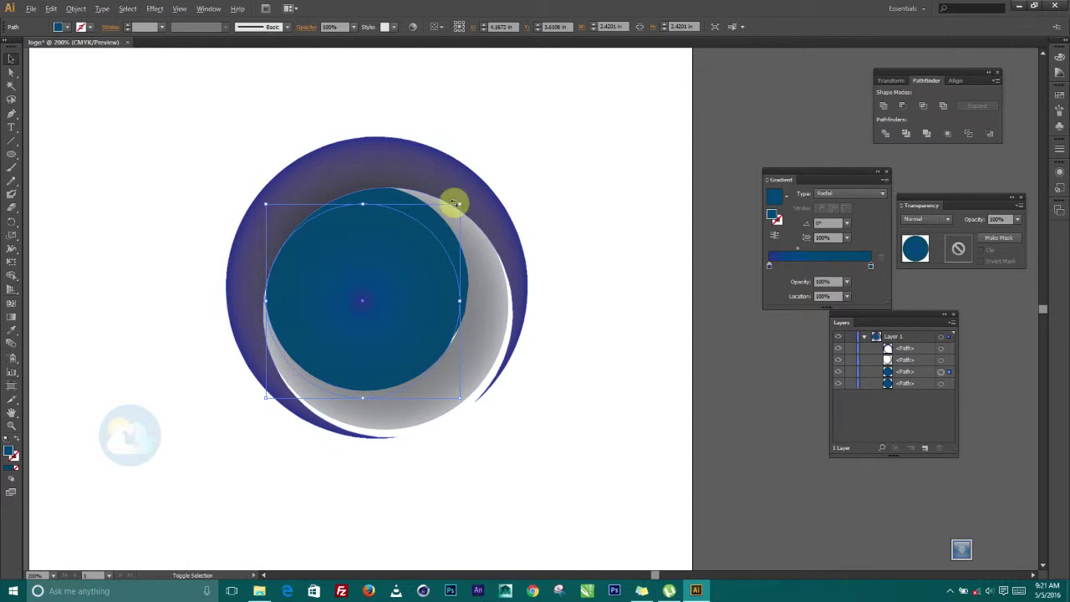
{"action": "left_click_drag", "start_coordinate": [460, 205], "coordinate": [460, 204]}
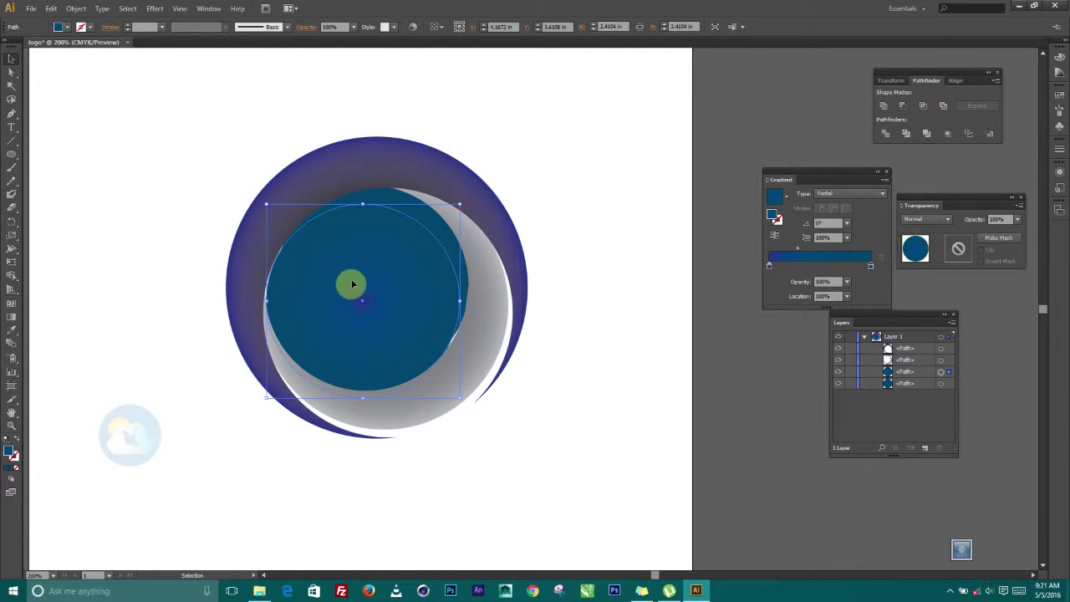
Step: Fill the duplicated circle with solid white
{"action": "left_click", "coordinate": [67, 27]}
{"action": "left_click", "coordinate": [76, 80]}
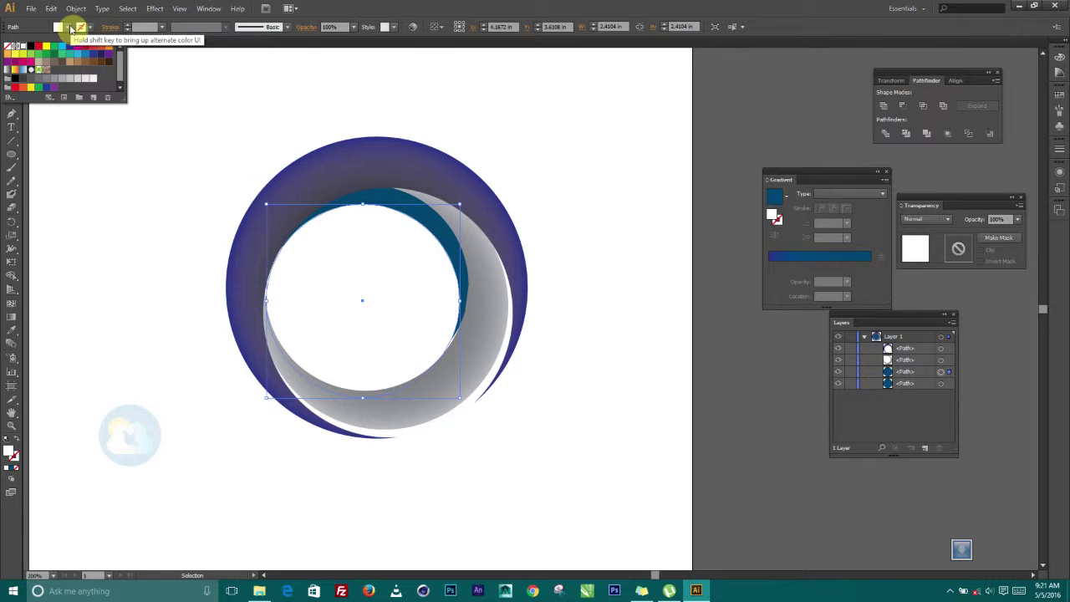
Step: Give the duplicated white circle a black 1 pt outline while keeping its white fill
{"action": "left_click", "coordinate": [15, 441]}
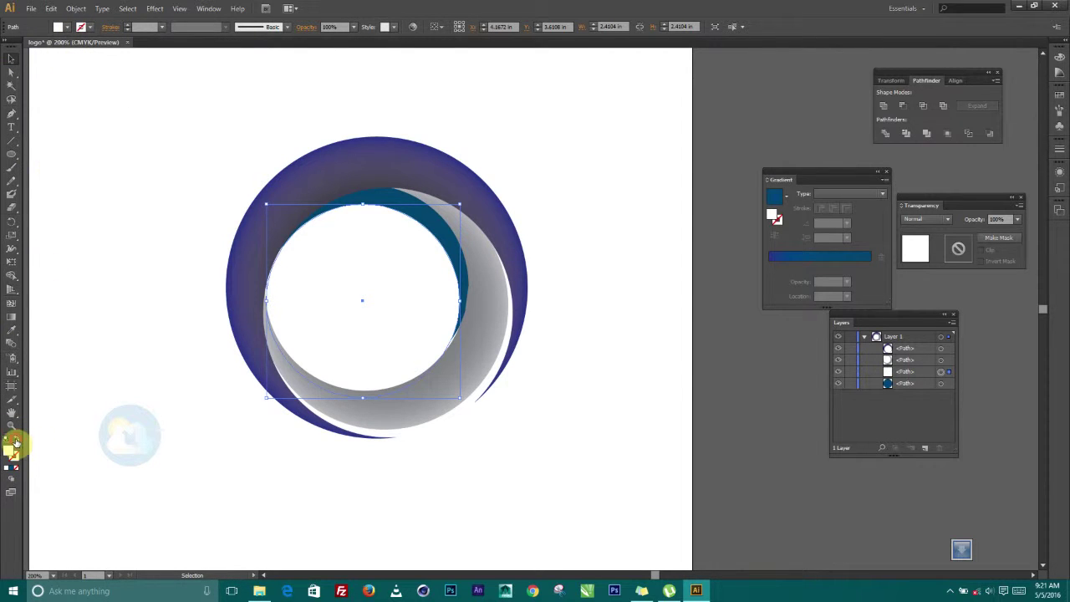
{"action": "left_click", "coordinate": [14, 440]}
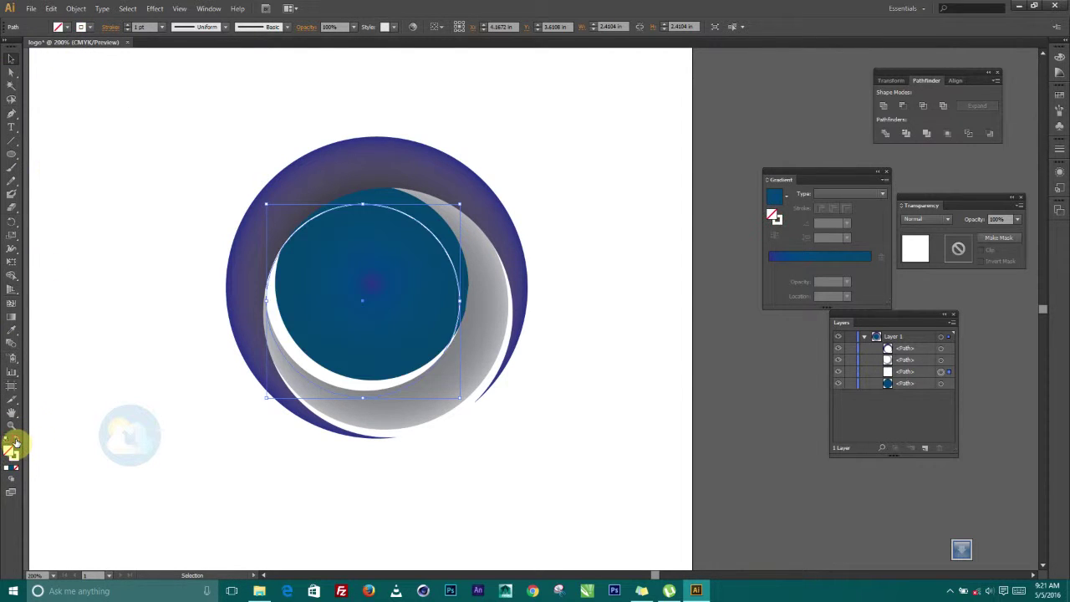
{"action": "left_click", "coordinate": [67, 31]}
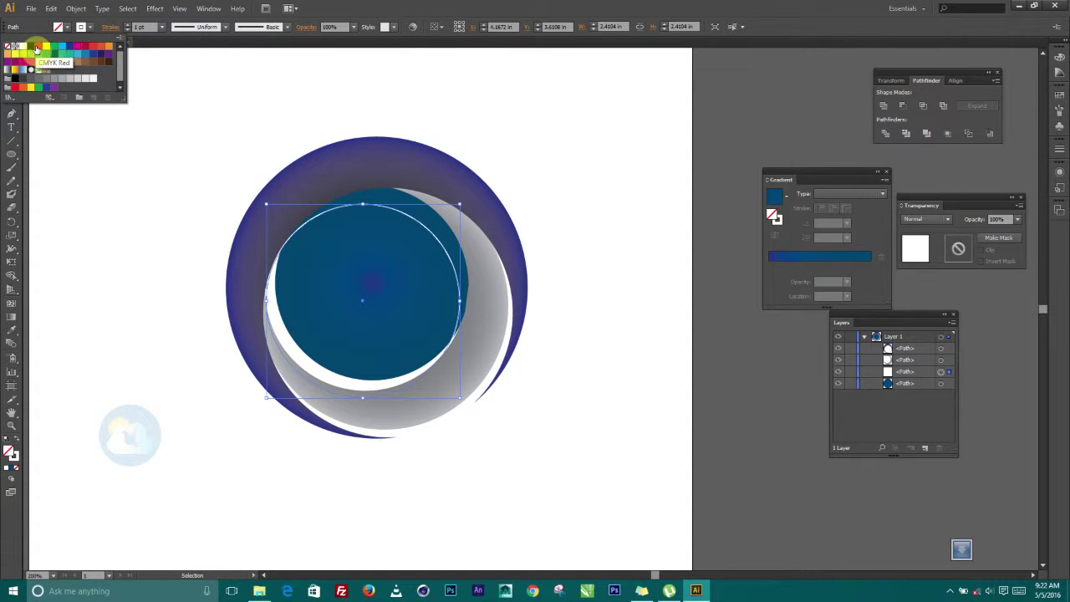
{"action": "left_click", "coordinate": [30, 49]}
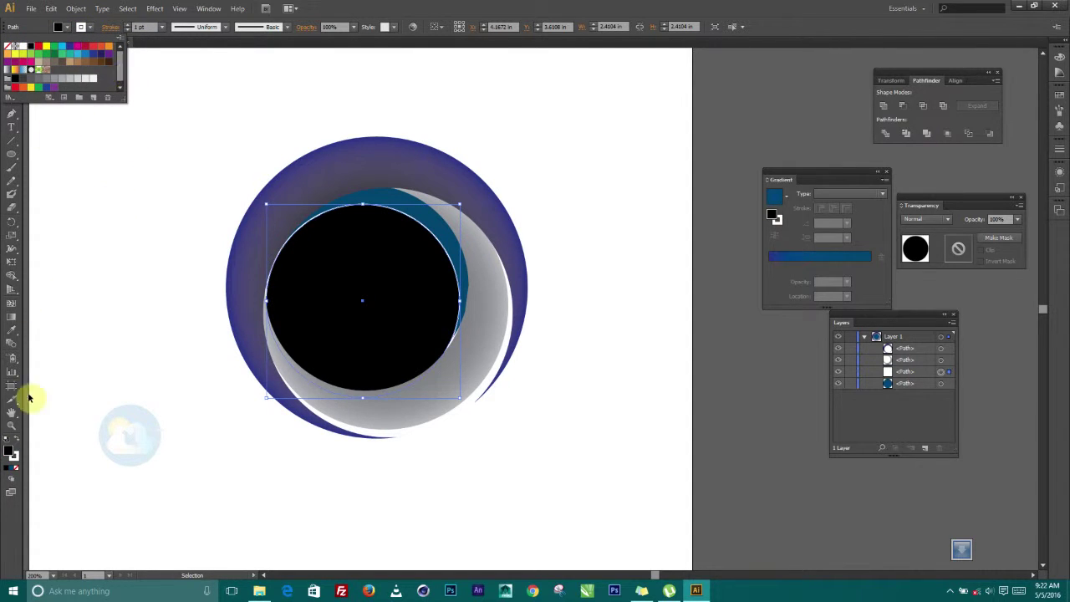
{"action": "left_click", "coordinate": [9, 442]}
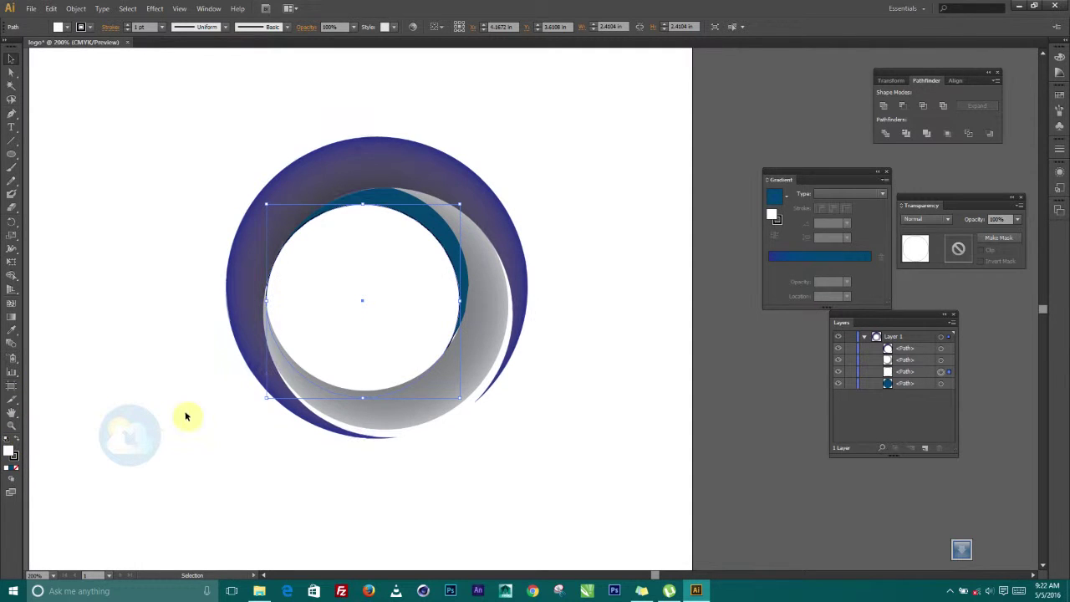
{"action": "left_click", "coordinate": [152, 355]}
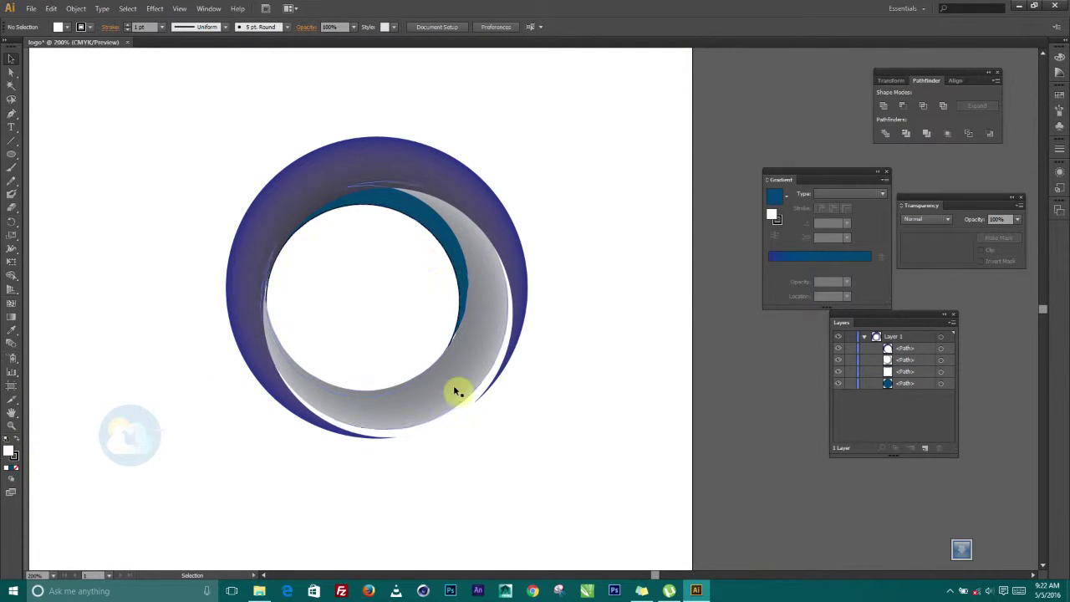
Step: Remove the white circle's fill, keeping only its black outline
{"action": "left_click", "coordinate": [390, 287]}
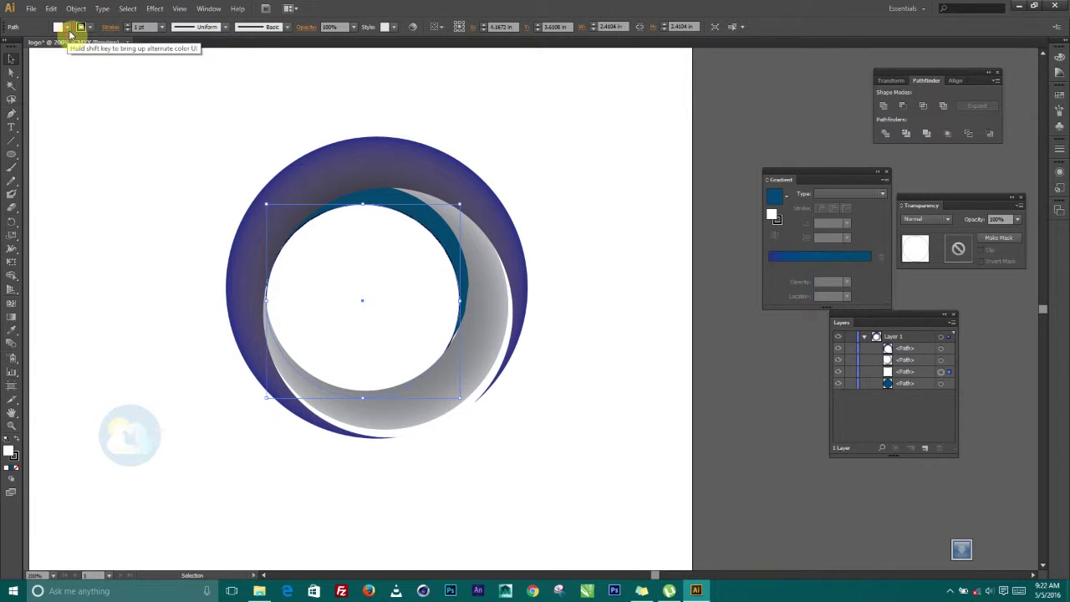
{"action": "left_click", "coordinate": [67, 27]}
{"action": "left_click", "coordinate": [9, 52]}
{"action": "left_click", "coordinate": [91, 237]}
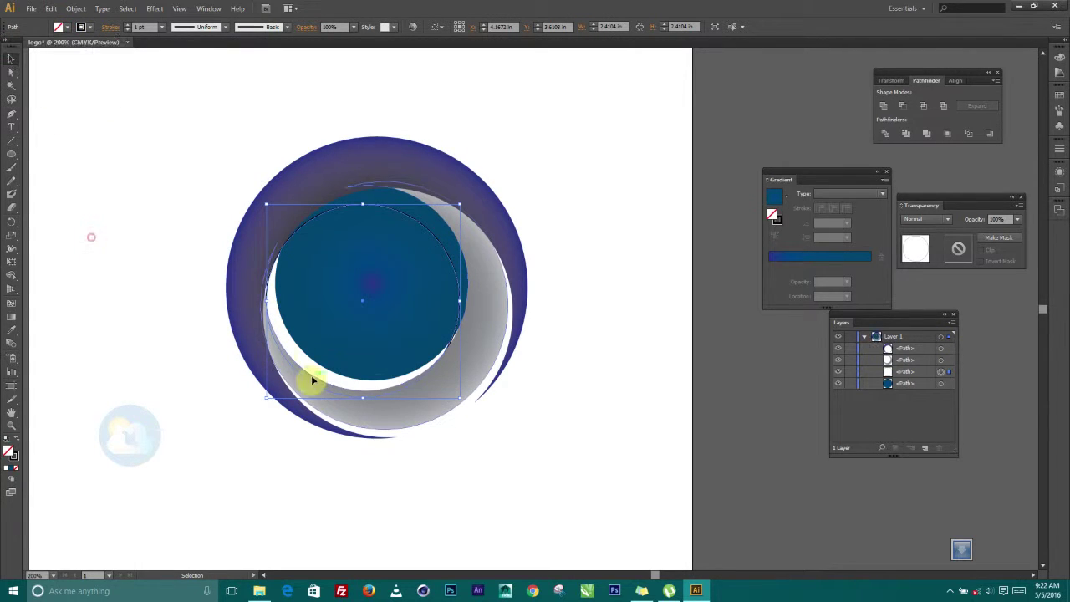
{"action": "left_click", "coordinate": [602, 192]}
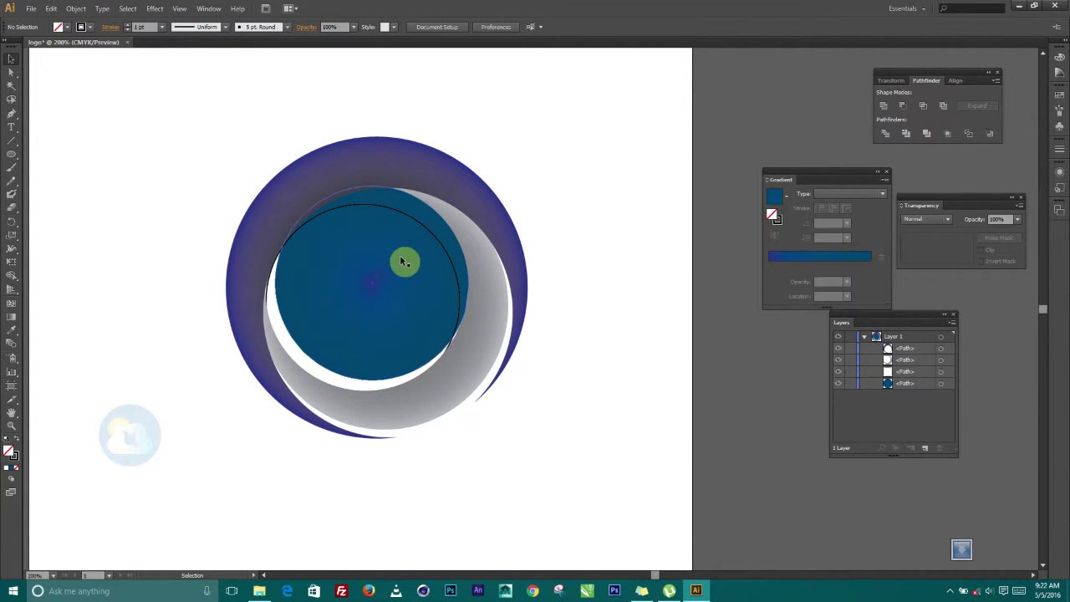
Step: Try duplicating the outlined circle over the central circle and selecting shapes around it, and undo the duplication
{"action": "mouse_move", "coordinate": [419, 224]}
{"action": "left_mouse_down"}
{"action": "mouse_move", "coordinate": [437, 187]}
{"action": "mouse_move", "coordinate": [426, 209]}
{"action": "left_mouse_up"}
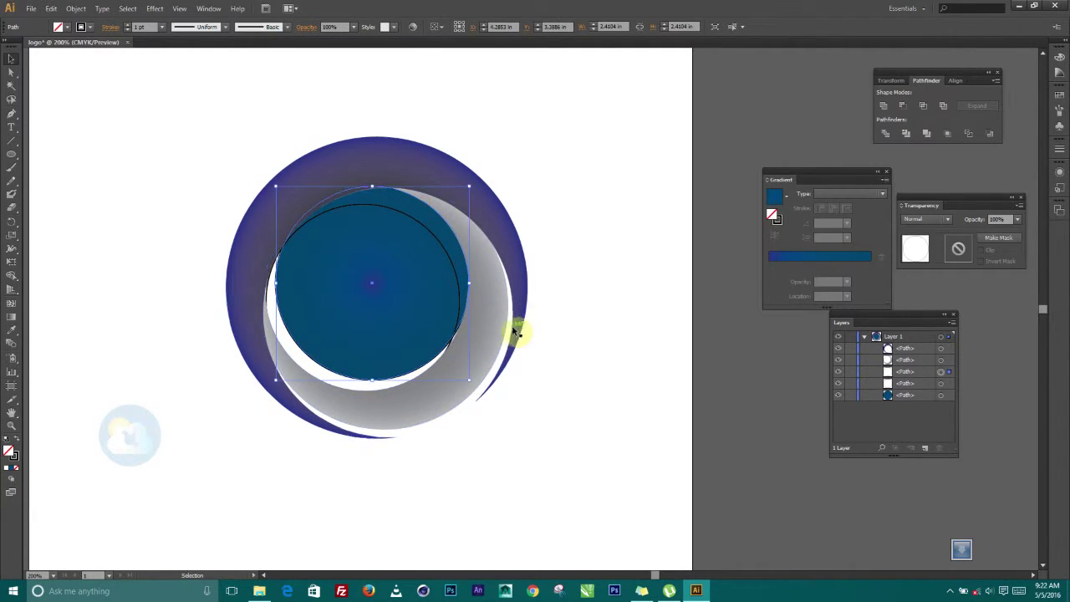
{"action": "left_click", "coordinate": [566, 151]}
{"action": "left_click_drag", "start_coordinate": [311, 234], "coordinate": [379, 193]}
{"action": "left_click", "coordinate": [334, 200]}
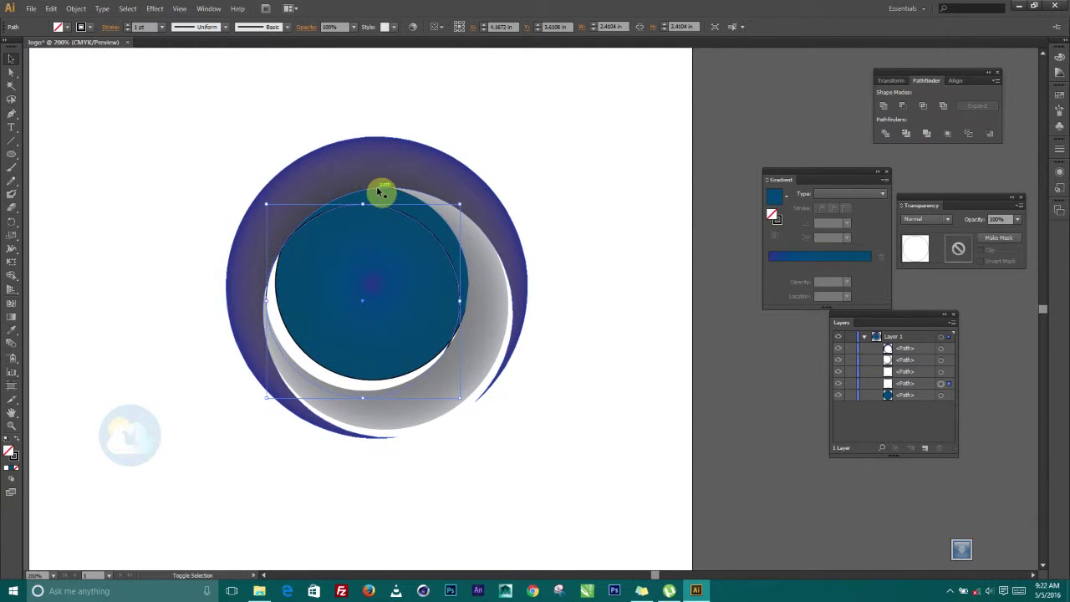
{"action": "left_click", "coordinate": [378, 192]}
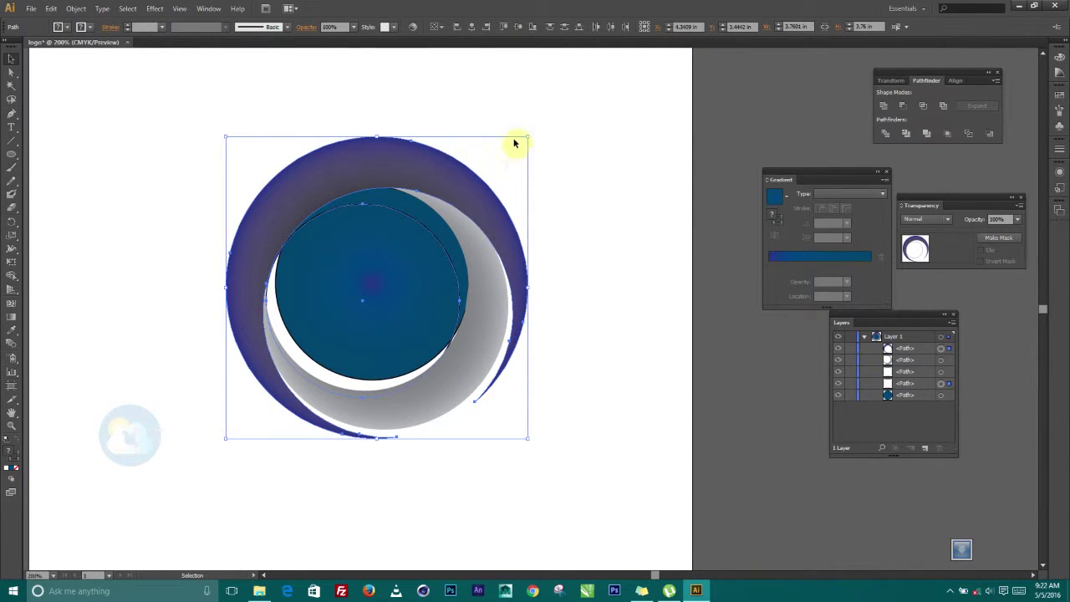
{"action": "left_click_drag", "start_coordinate": [513, 139], "coordinate": [570, 231]}
{"action": "left_click", "coordinate": [570, 231]}
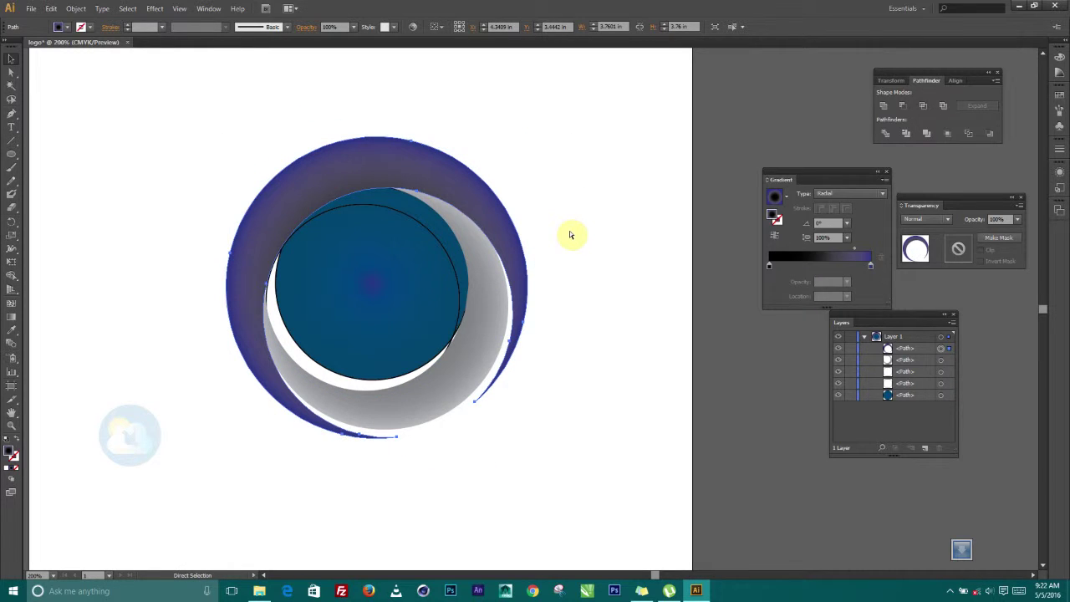
{"action": "key", "text": "ctrl+z"}
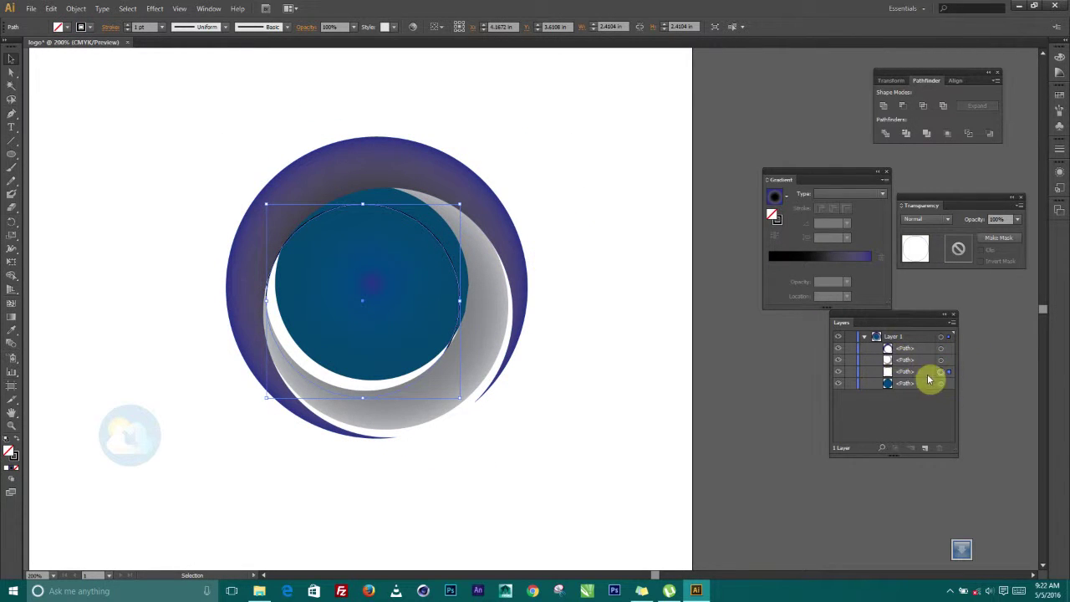
Step: Try moving the outlined circle down and to the left, away from the central blue circle
{"action": "left_click", "coordinate": [652, 389]}
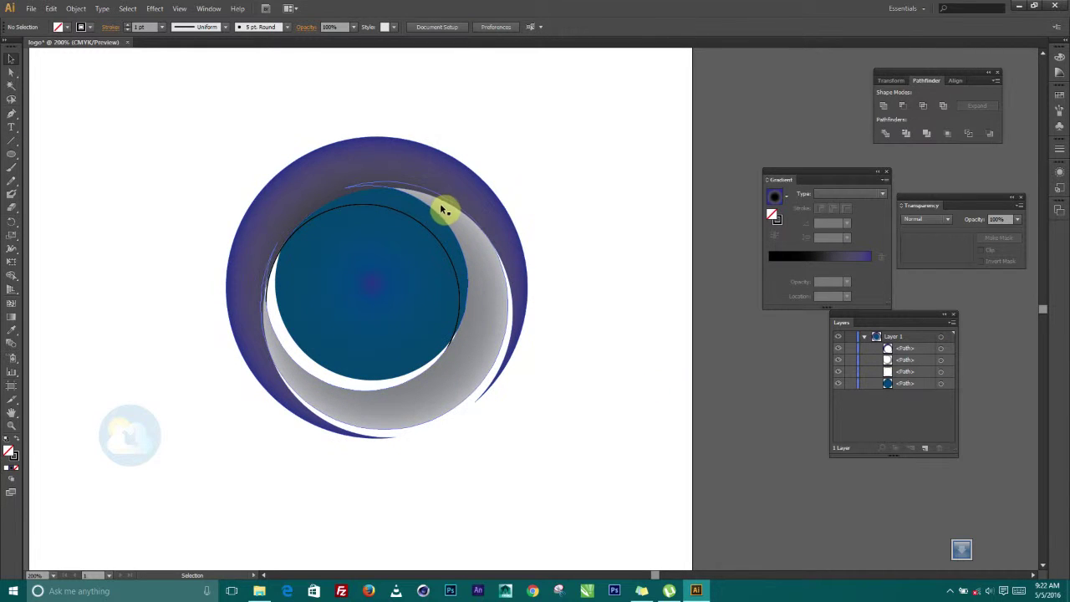
{"action": "left_click", "coordinate": [368, 199]}
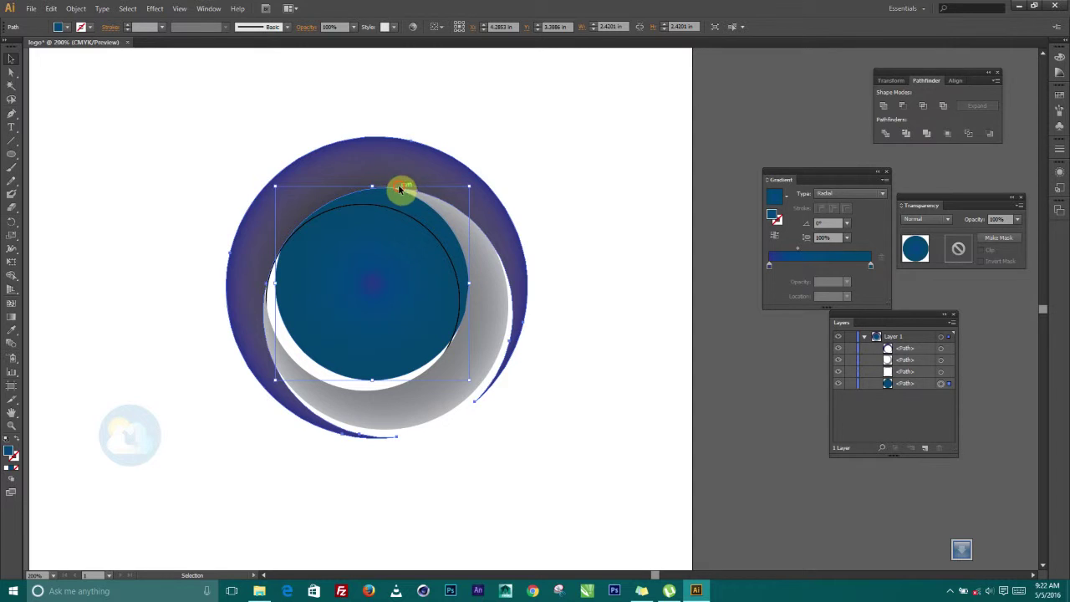
{"action": "left_click_drag", "start_coordinate": [400, 189], "coordinate": [553, 110]}
{"action": "key", "text": "v"}
{"action": "left_click", "coordinate": [626, 359]}
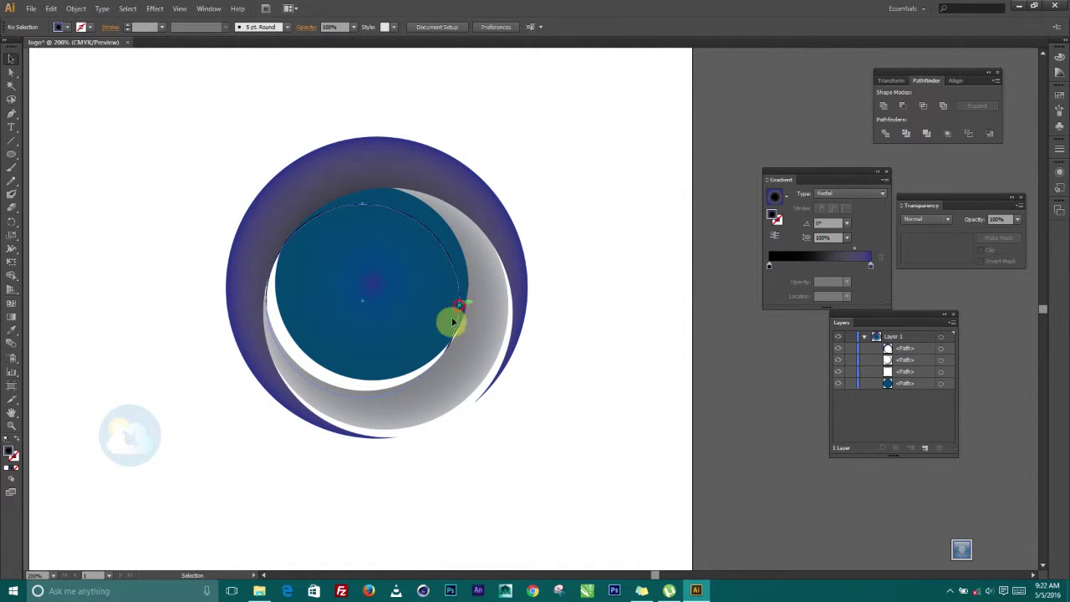
{"action": "left_click_drag", "start_coordinate": [459, 309], "coordinate": [359, 441]}
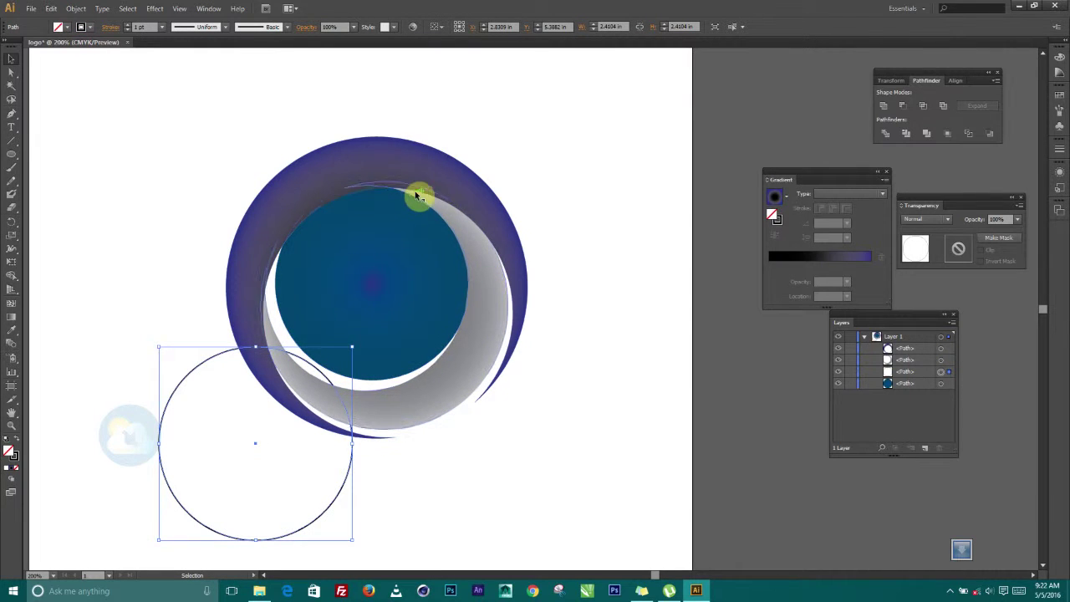
{"action": "left_click", "coordinate": [456, 241]}
{"action": "left_click", "coordinate": [451, 445]}
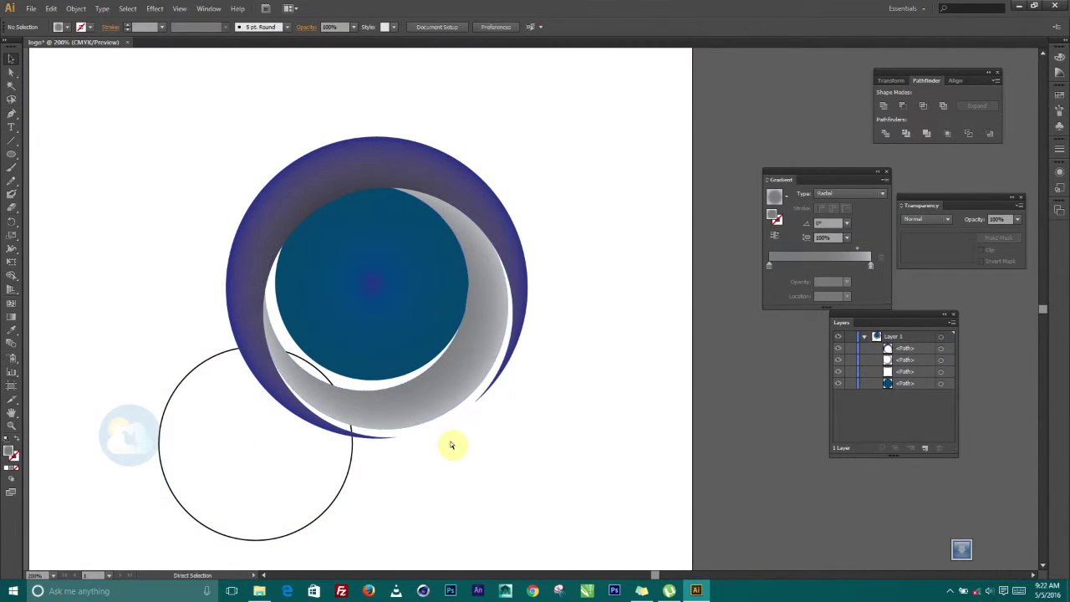
Step: Undo the outlined circle's move, and redo its colour changes until it has no fill and a black outline
{"action": "key", "text": "ctrl+z"}
{"action": "key", "text": "shift+x"}
{"action": "key", "text": "/"}
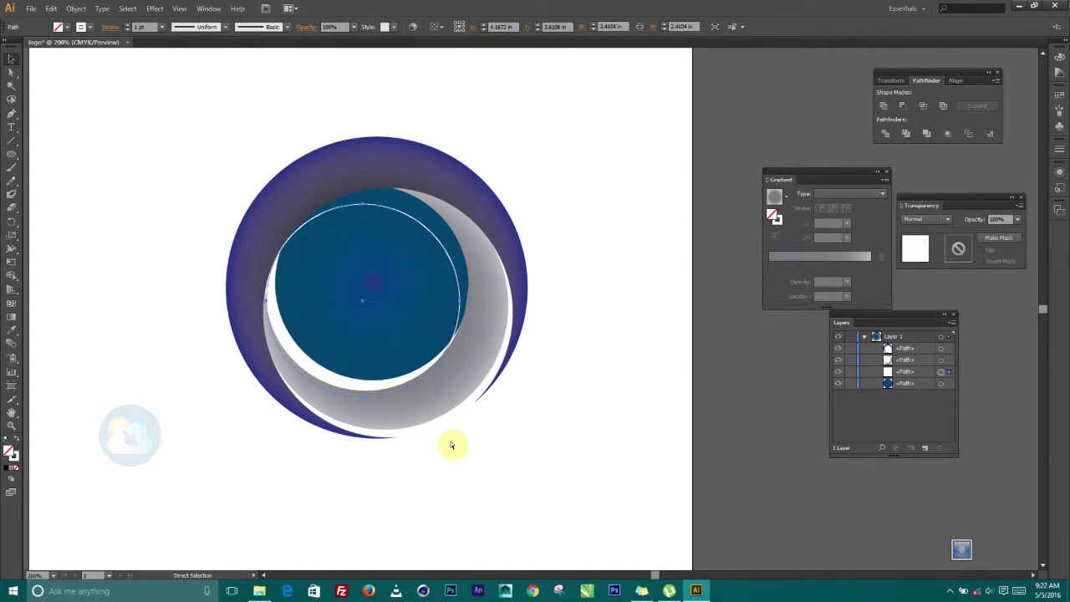
{"action": "left_click", "coordinate": [51, 8]}
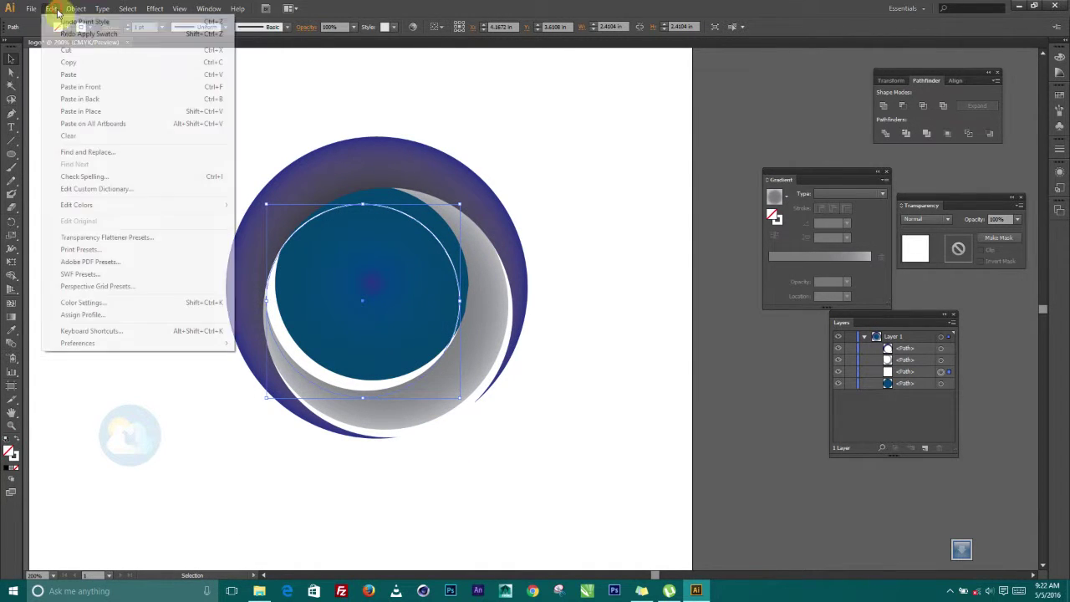
{"action": "left_click", "coordinate": [59, 30]}
{"action": "left_click", "coordinate": [51, 8]}
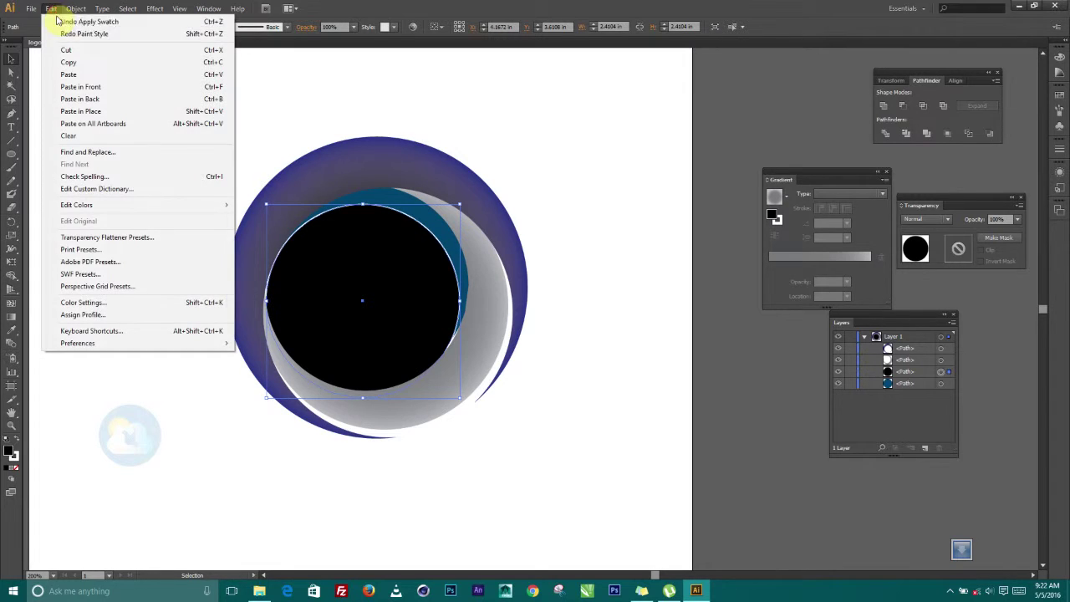
{"action": "left_click", "coordinate": [69, 36]}
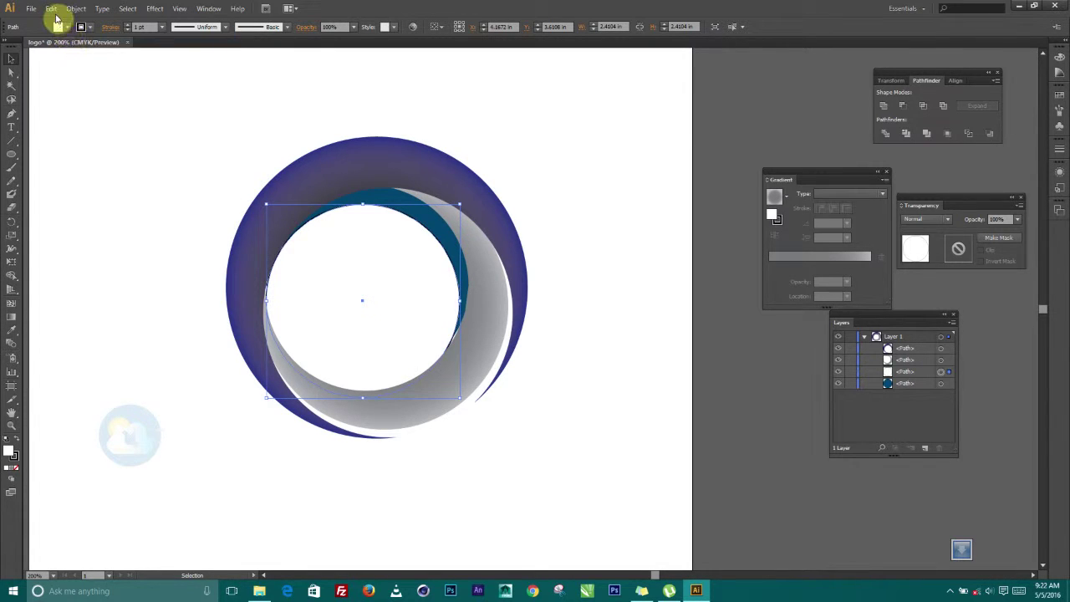
{"action": "left_click", "coordinate": [52, 9]}
{"action": "left_click", "coordinate": [72, 34]}
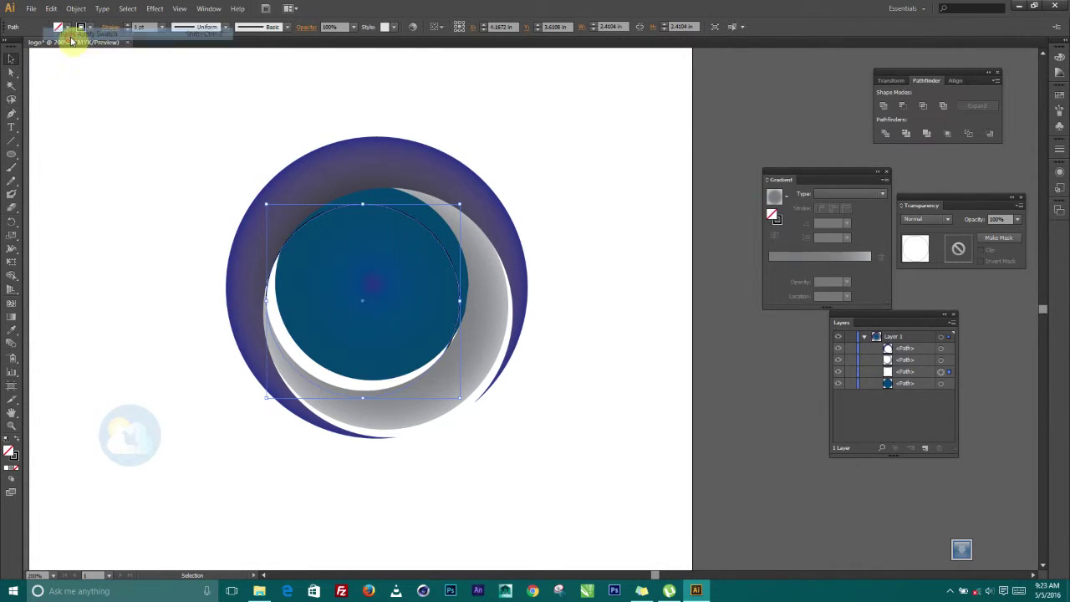
{"action": "left_click", "coordinate": [172, 309]}
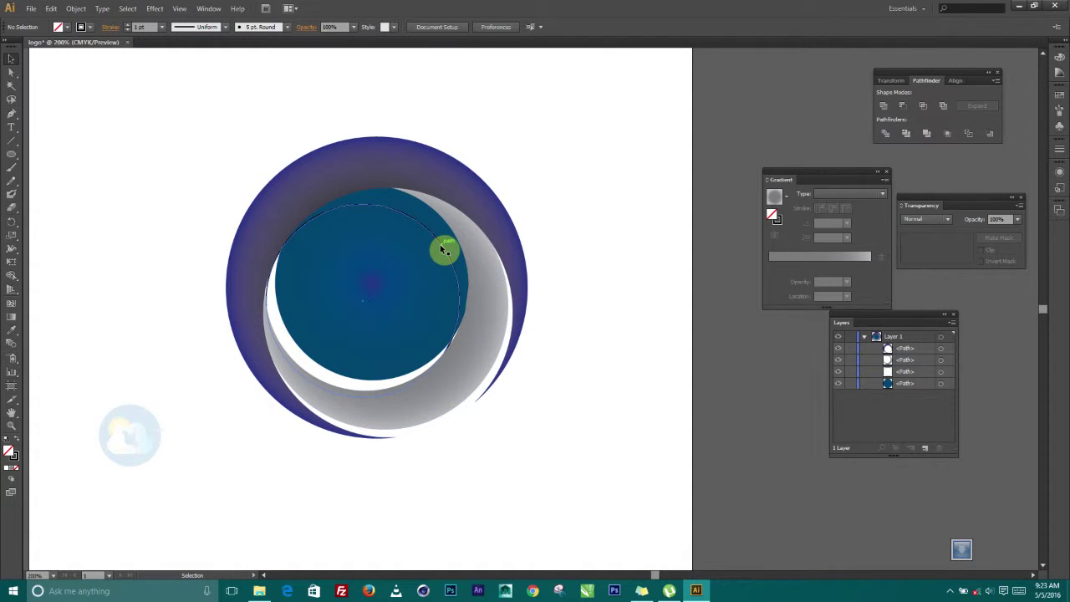
Step: Duplicate the outlined circle and name the copy's path cut and the original outlined circle's path cut1
{"action": "mouse_move", "coordinate": [444, 248]}
{"action": "left_mouse_down"}
{"action": "mouse_move", "coordinate": [447, 223]}
{"action": "mouse_move", "coordinate": [460, 225]}
{"action": "mouse_move", "coordinate": [435, 238]}
{"action": "mouse_move", "coordinate": [592, 149]}
{"action": "mouse_move", "coordinate": [447, 214]}
{"action": "mouse_move", "coordinate": [453, 233]}
{"action": "left_mouse_up"}
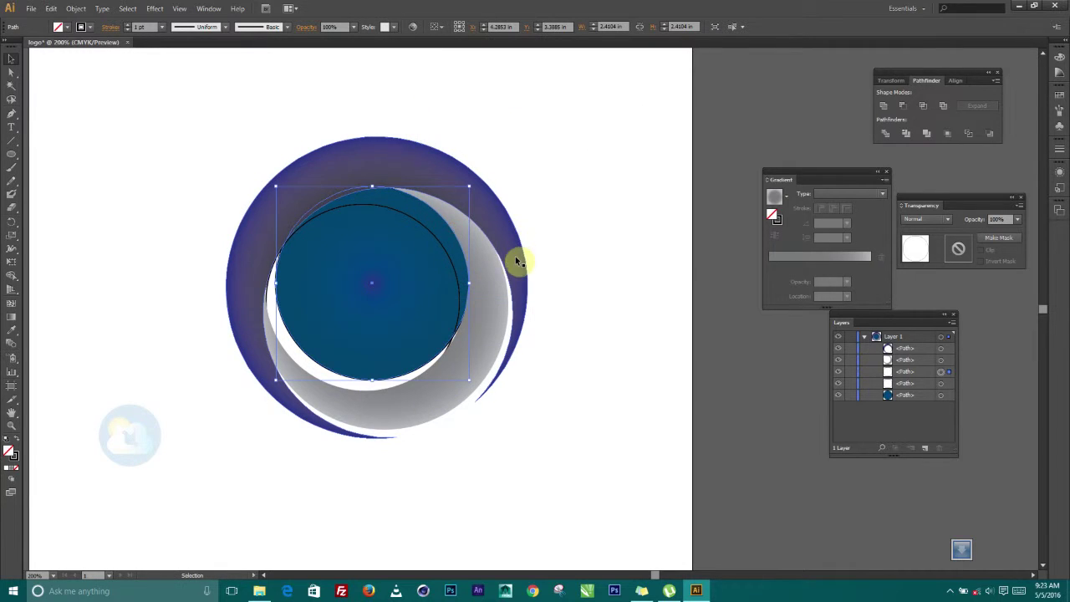
{"action": "left_click", "coordinate": [614, 180]}
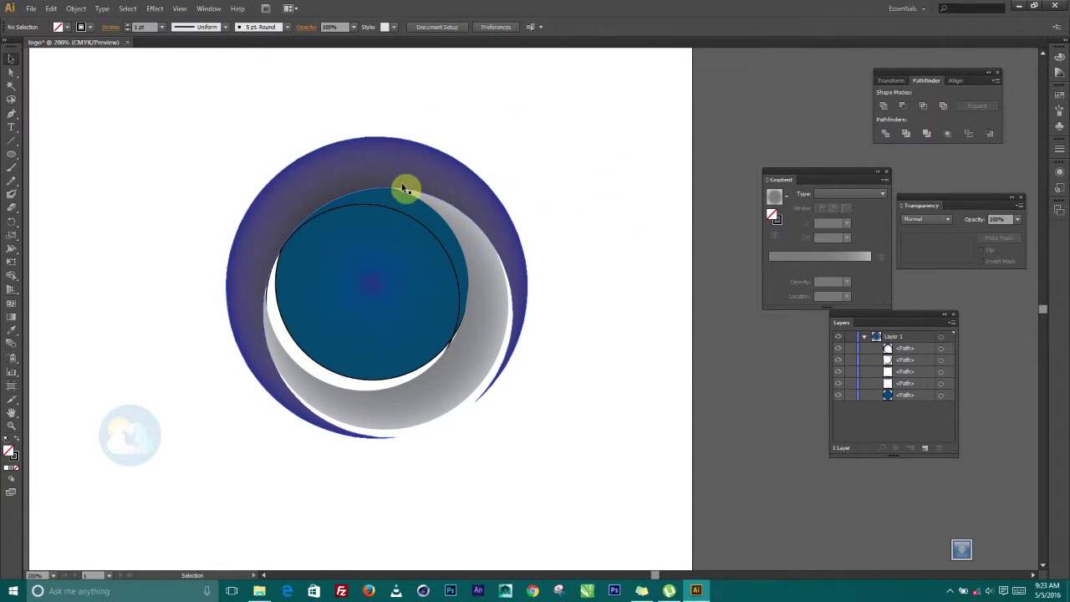
{"action": "key", "text": "ctrl+z"}
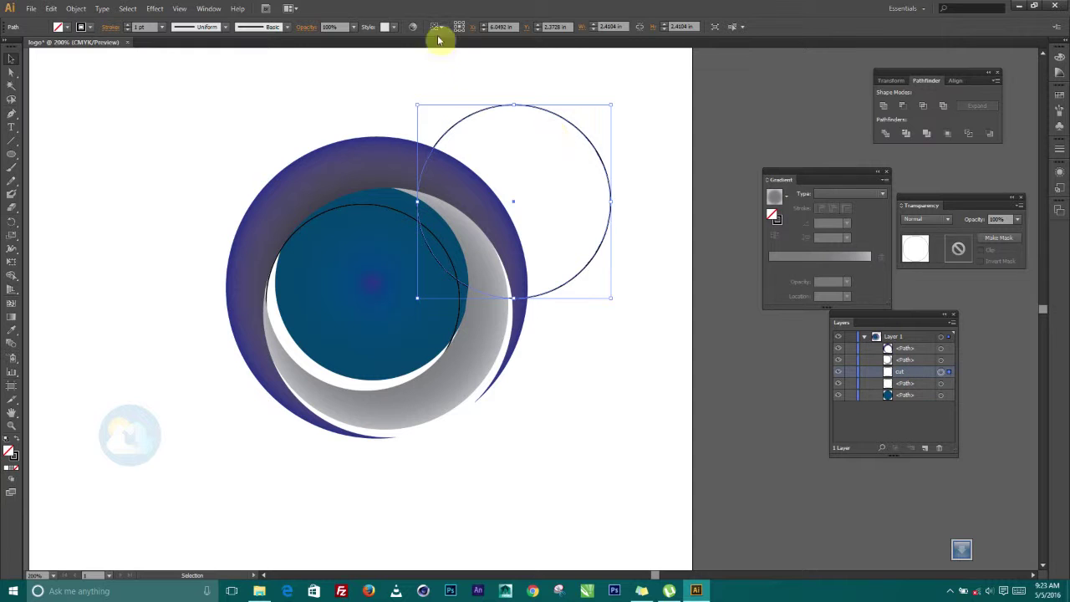
{"action": "left_click", "coordinate": [381, 214]}
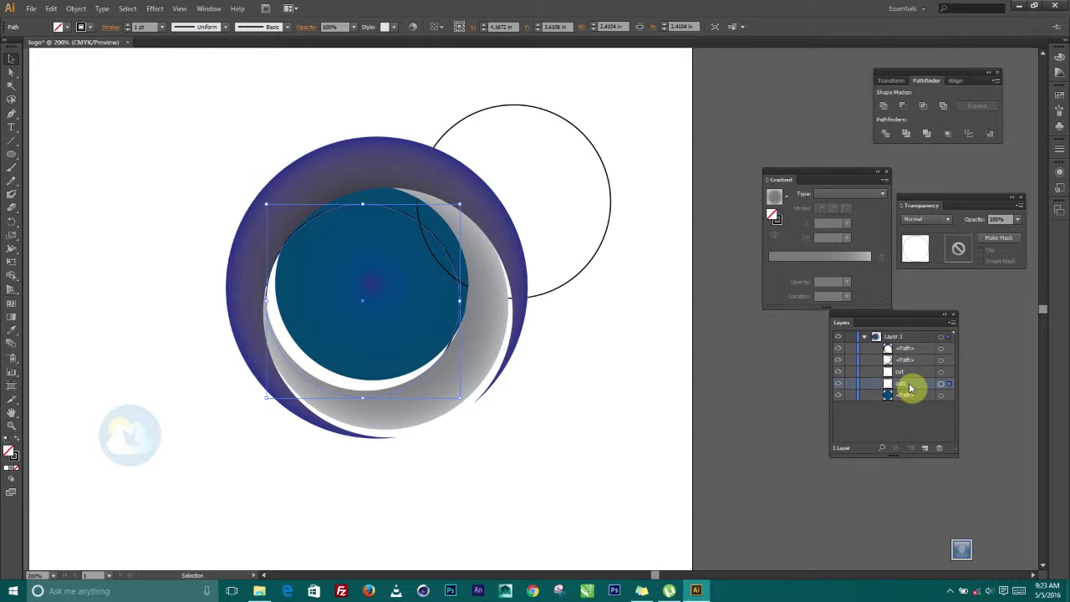
Step: Place the cut circle exactly over the central blue circle and subtract it from cut1 to leave a thin lower crescent
{"action": "left_click", "coordinate": [599, 155]}
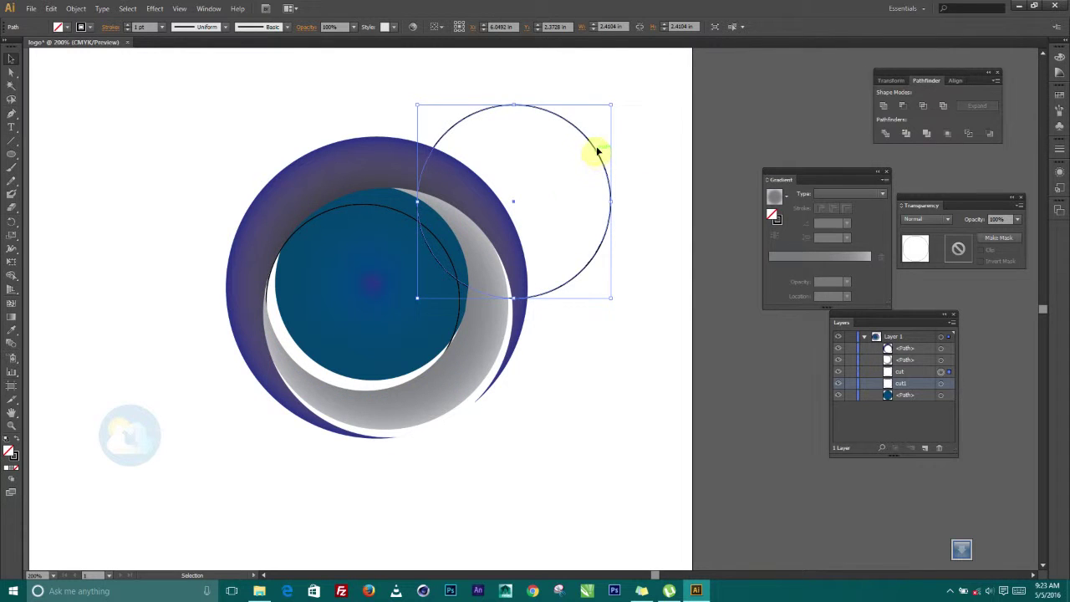
{"action": "left_click_drag", "start_coordinate": [589, 160], "coordinate": [452, 234]}
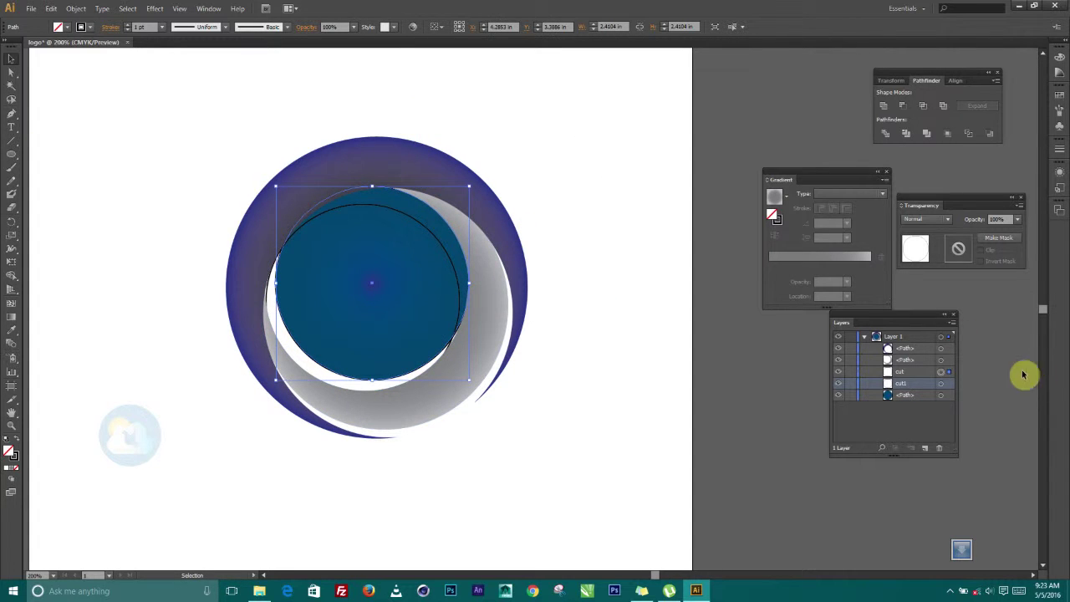
{"action": "left_click", "coordinate": [941, 389], "text": "shift"}
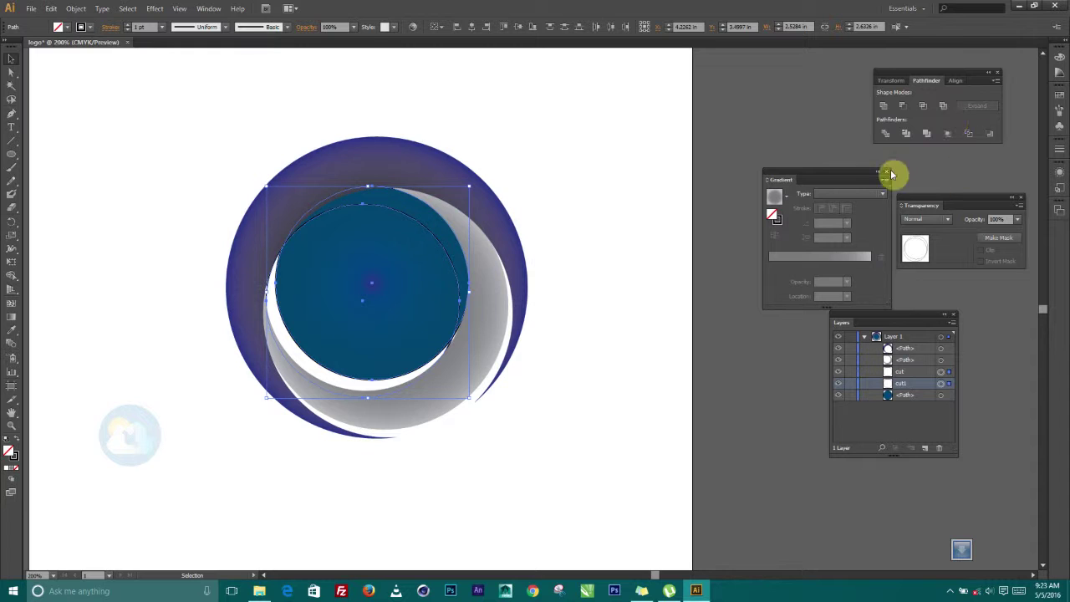
{"action": "left_click", "coordinate": [903, 106]}
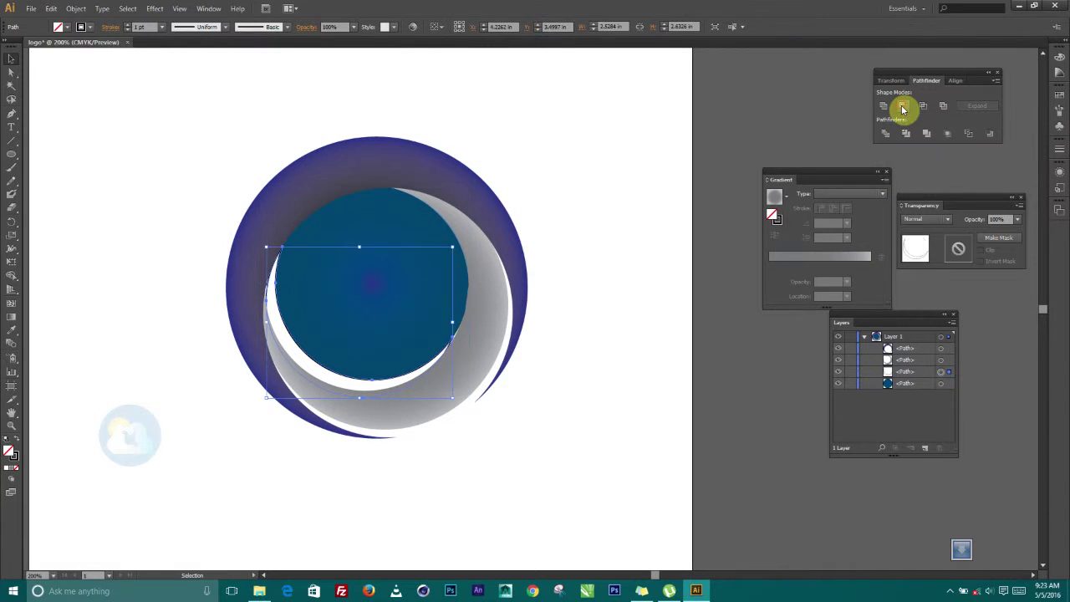
{"action": "left_click", "coordinate": [608, 202]}
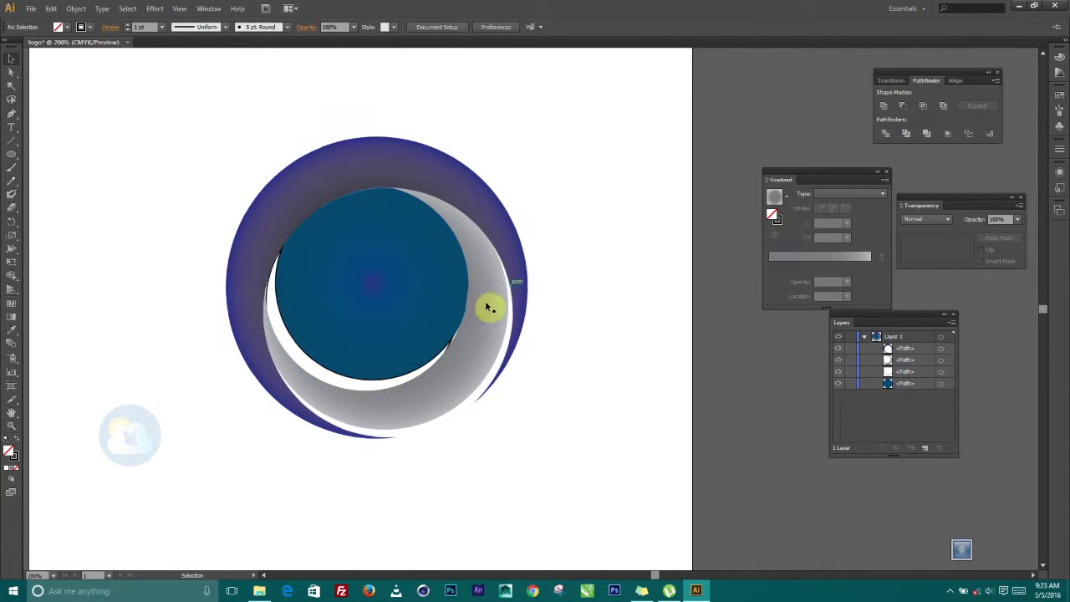
{"action": "left_click", "coordinate": [268, 290]}
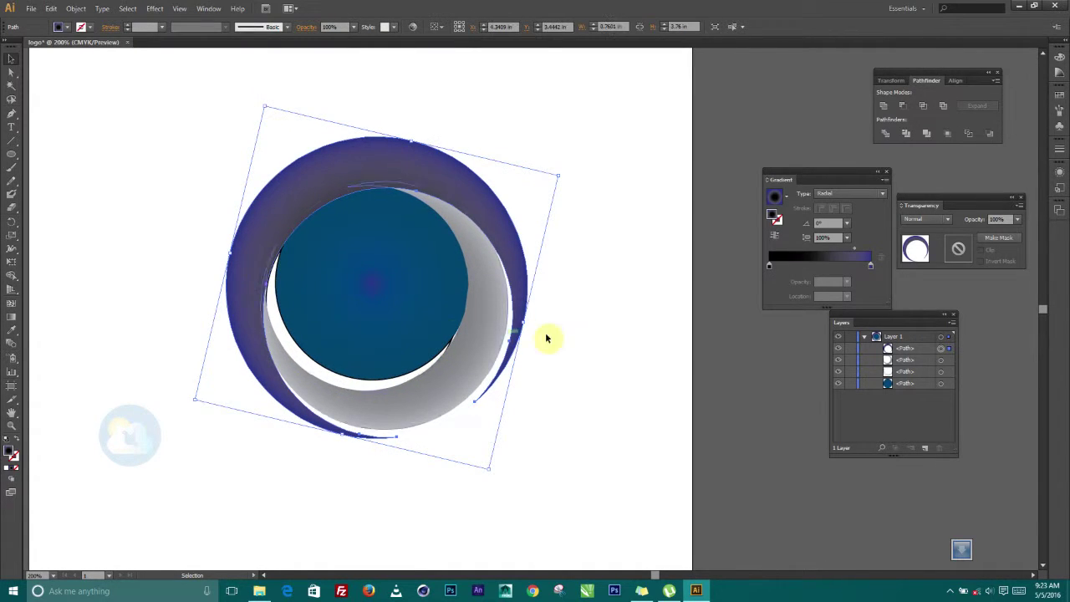
Step: Swap the fill and stroke of the thin lower crescent so it has a solid black fill and no outline
{"action": "left_click", "coordinate": [598, 416]}
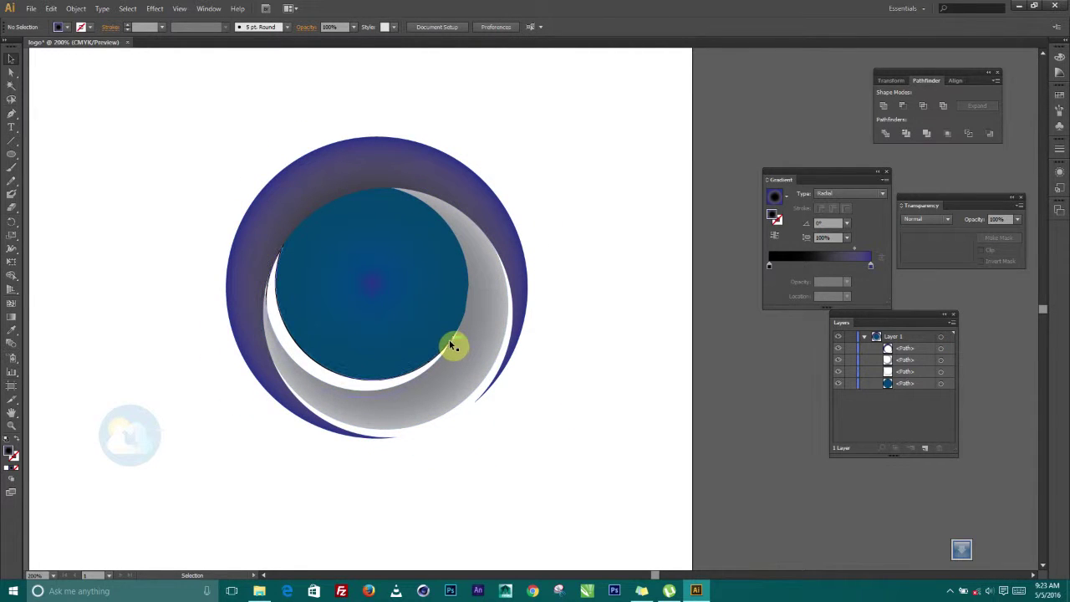
{"action": "scroll", "coordinate": [445, 345], "scroll_direction": "up", "scroll_amount": 4}
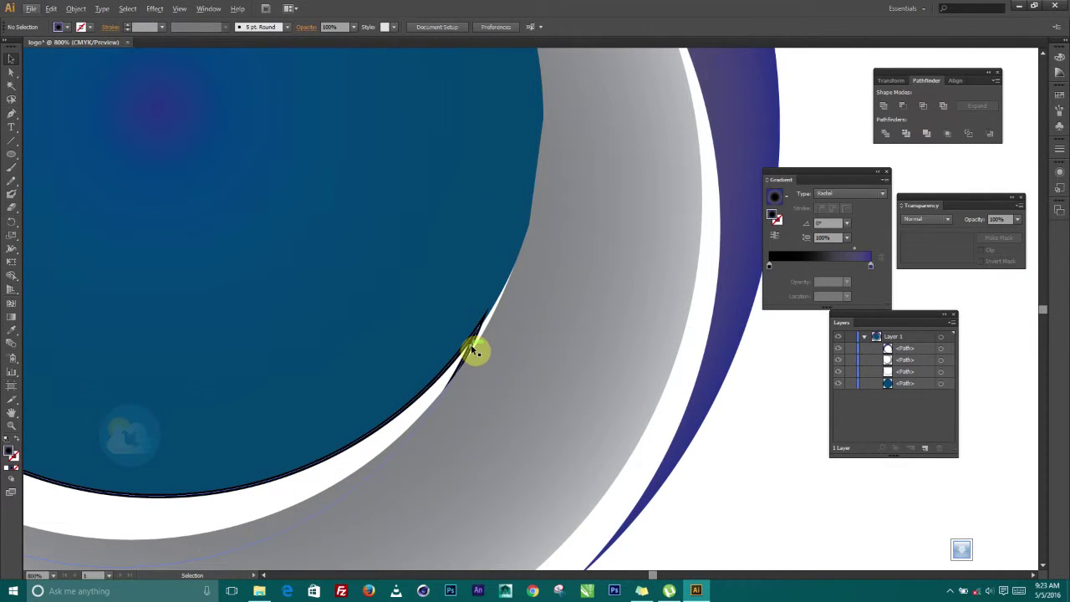
{"action": "left_click", "coordinate": [470, 348]}
{"action": "scroll", "coordinate": [474, 350], "scroll_direction": "down", "scroll_amount": 3}
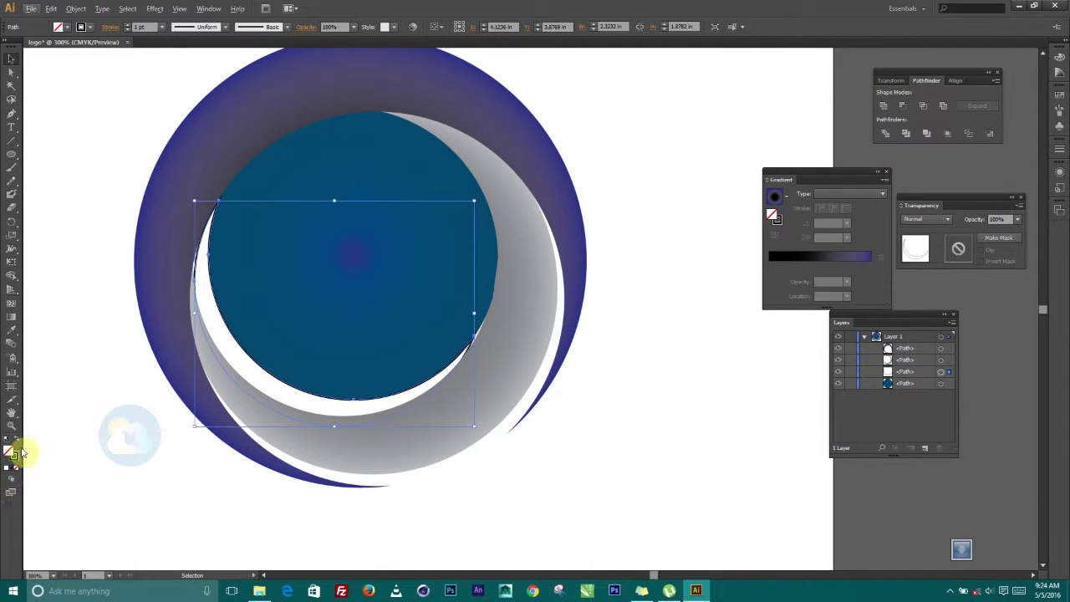
{"action": "left_click", "coordinate": [15, 442]}
{"action": "left_click", "coordinate": [629, 214]}
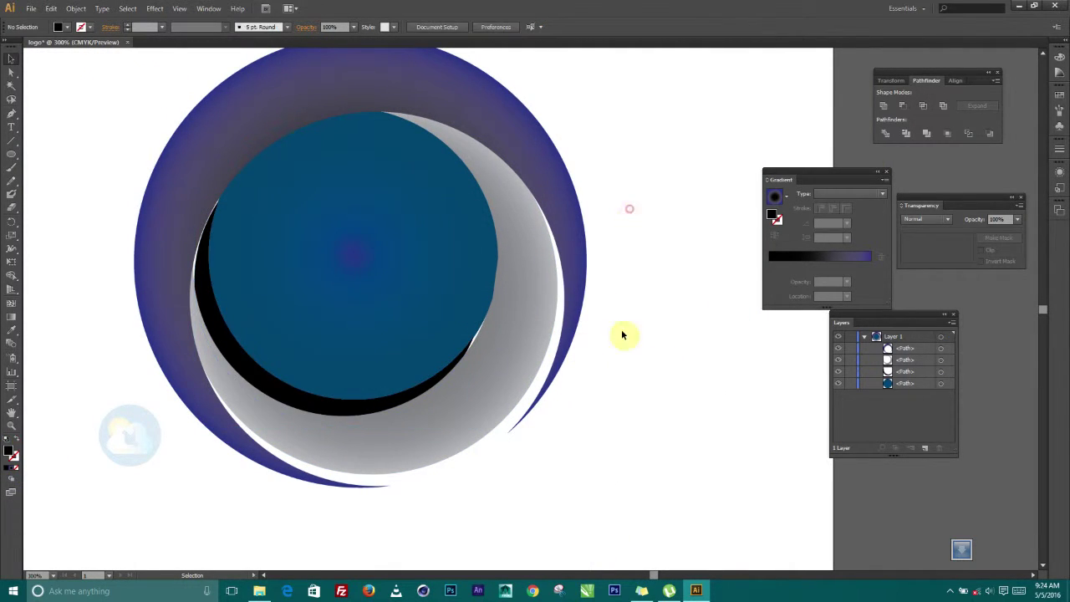
Step: Hide the bounding box around the selected black crescent and switch the artwork to outline display for anchor editing
{"action": "scroll", "coordinate": [233, 365], "scroll_direction": "up", "scroll_amount": 1}
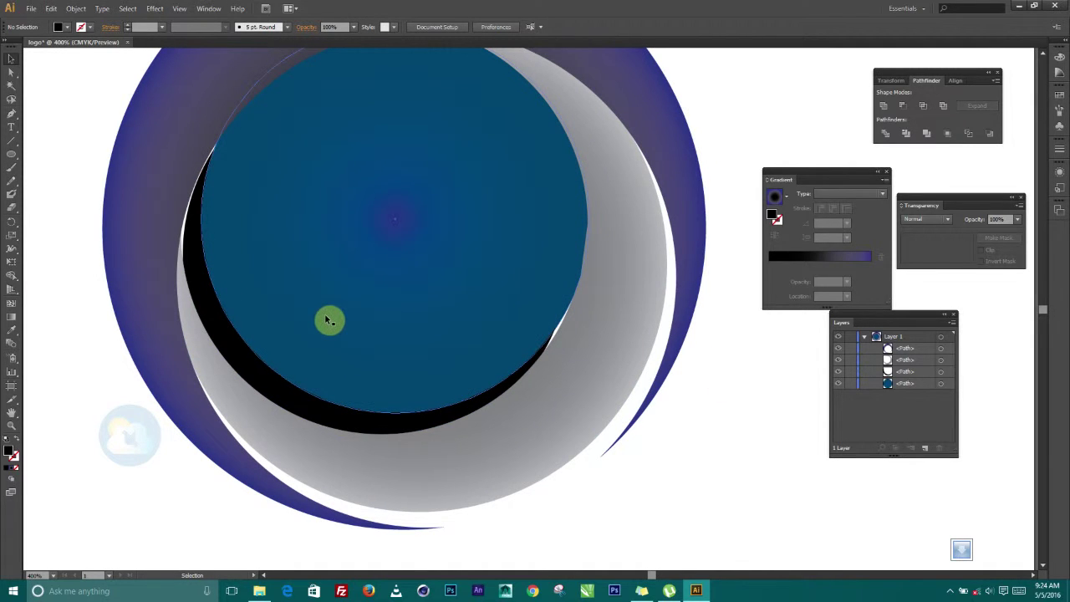
{"action": "scroll", "coordinate": [458, 343], "scroll_direction": "up", "scroll_amount": 1}
{"action": "left_click_drag", "start_coordinate": [378, 205], "coordinate": [492, 294]}
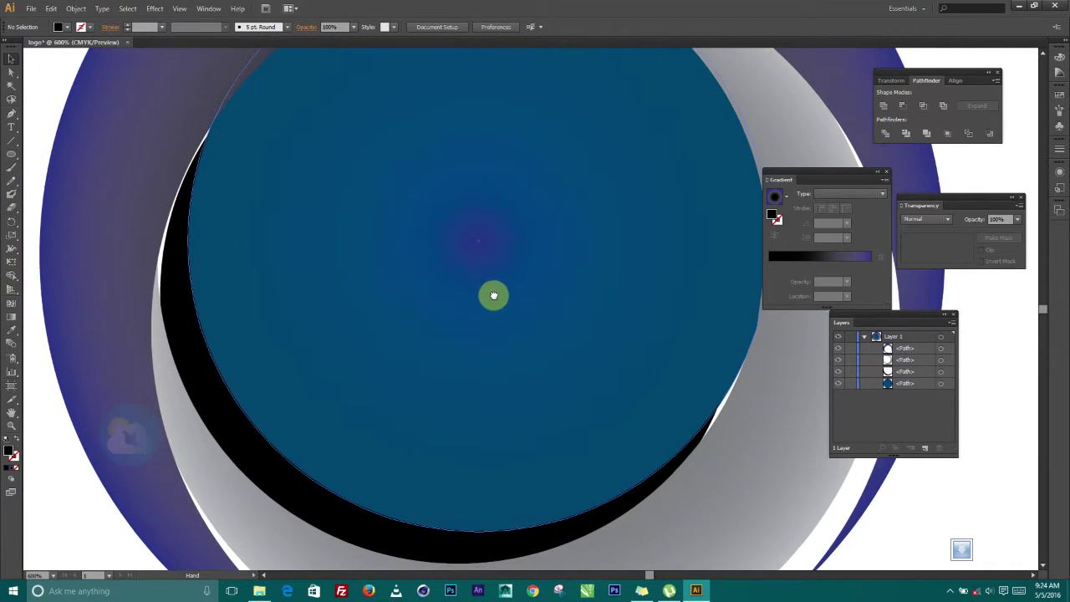
{"action": "left_click", "coordinate": [169, 240]}
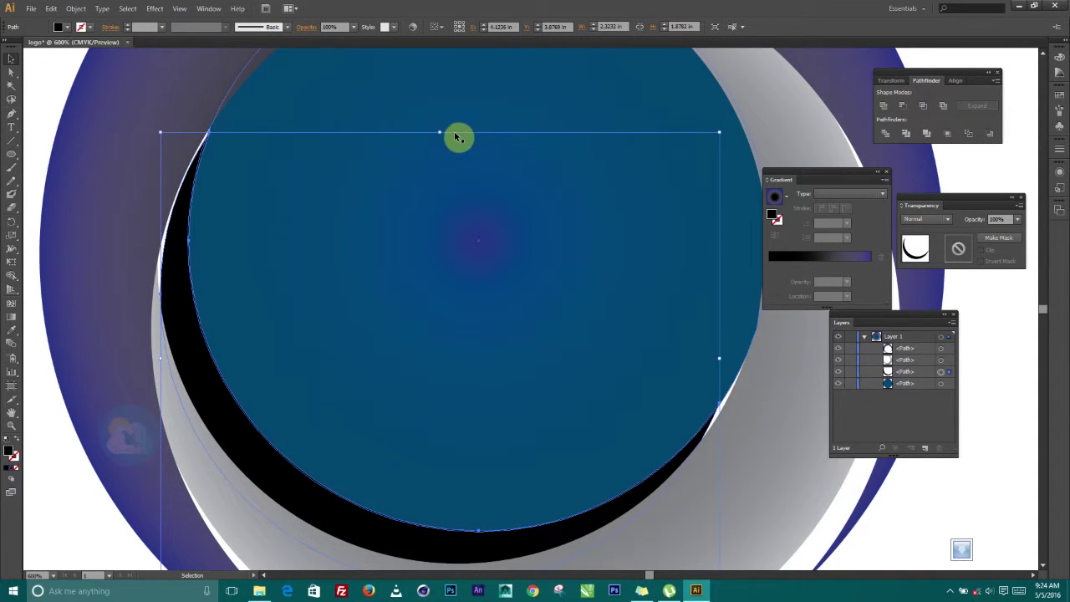
{"action": "left_click", "coordinate": [180, 10]}
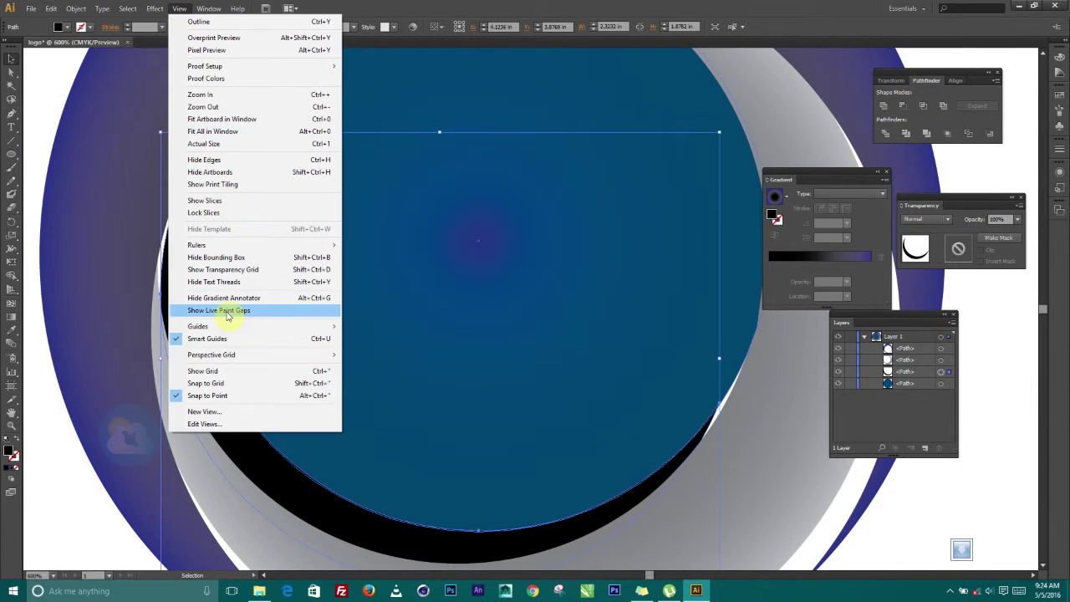
{"action": "left_click", "coordinate": [223, 258]}
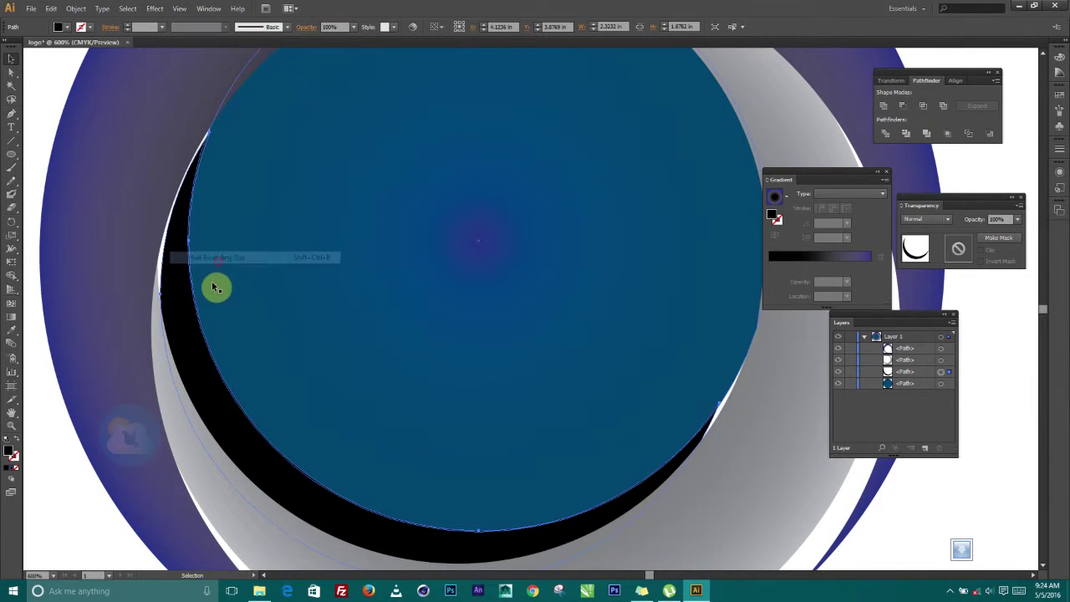
{"action": "left_click", "coordinate": [12, 75]}
{"action": "left_click", "coordinate": [262, 245]}
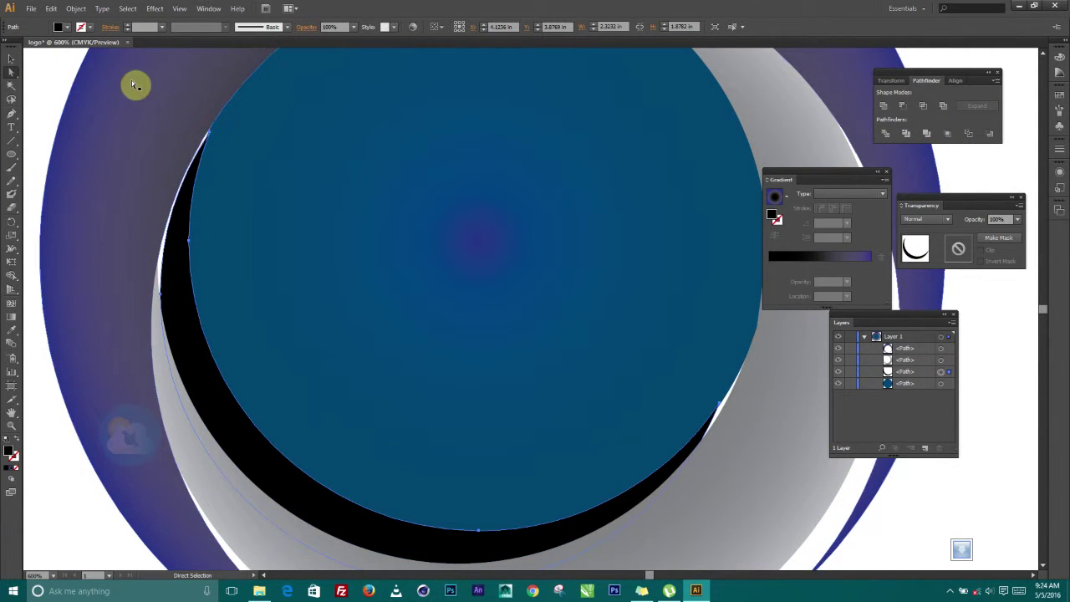
{"action": "left_click", "coordinate": [181, 9]}
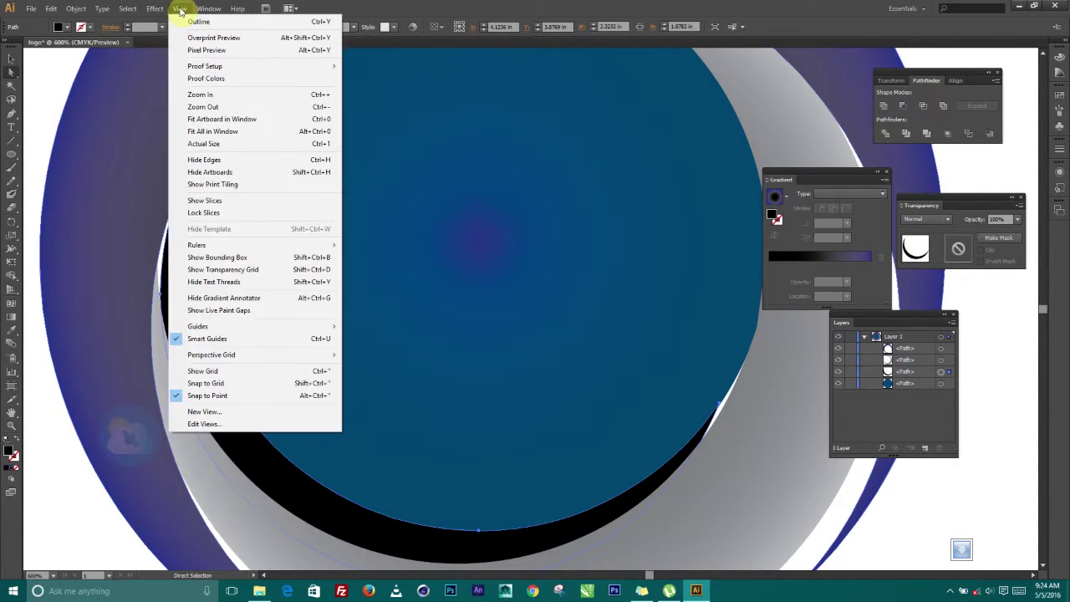
{"action": "left_click", "coordinate": [181, 19]}
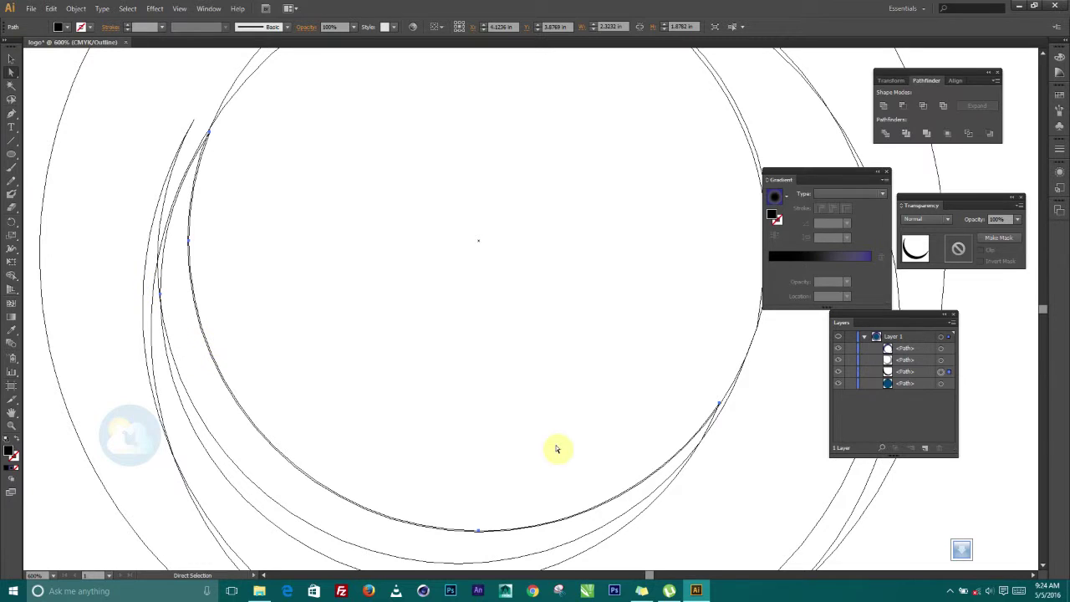
Step: Move the black crescent's right tip up along the central circle's edge and bend its curve to follow the circle
{"action": "left_click", "coordinate": [721, 408]}
{"action": "left_click_drag", "start_coordinate": [721, 407], "coordinate": [743, 366]}
{"action": "left_click_drag", "start_coordinate": [640, 437], "coordinate": [611, 260]}
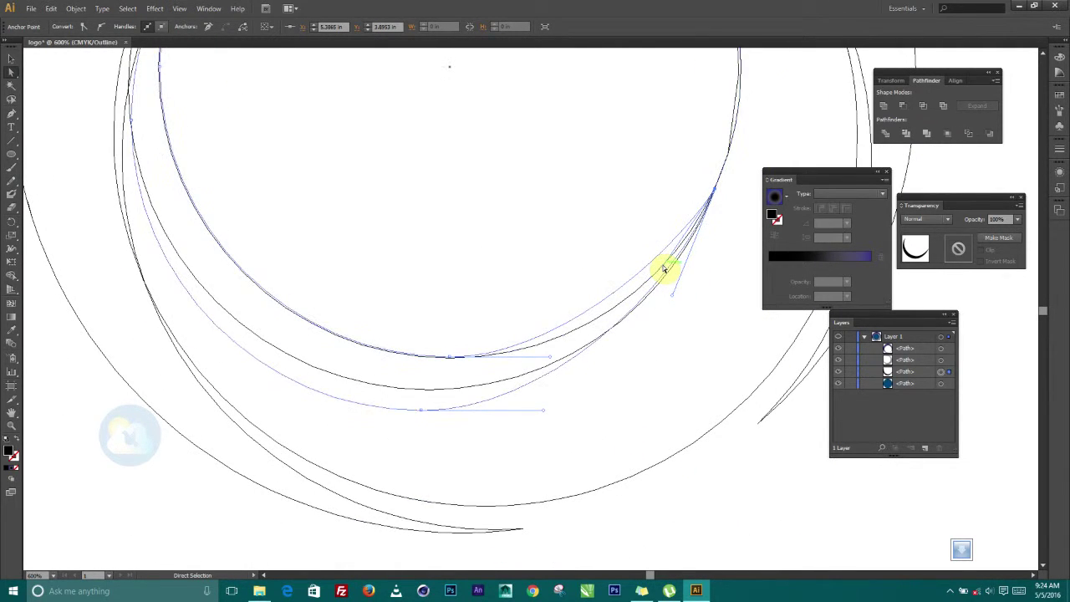
{"action": "left_click_drag", "start_coordinate": [661, 267], "coordinate": [673, 295]}
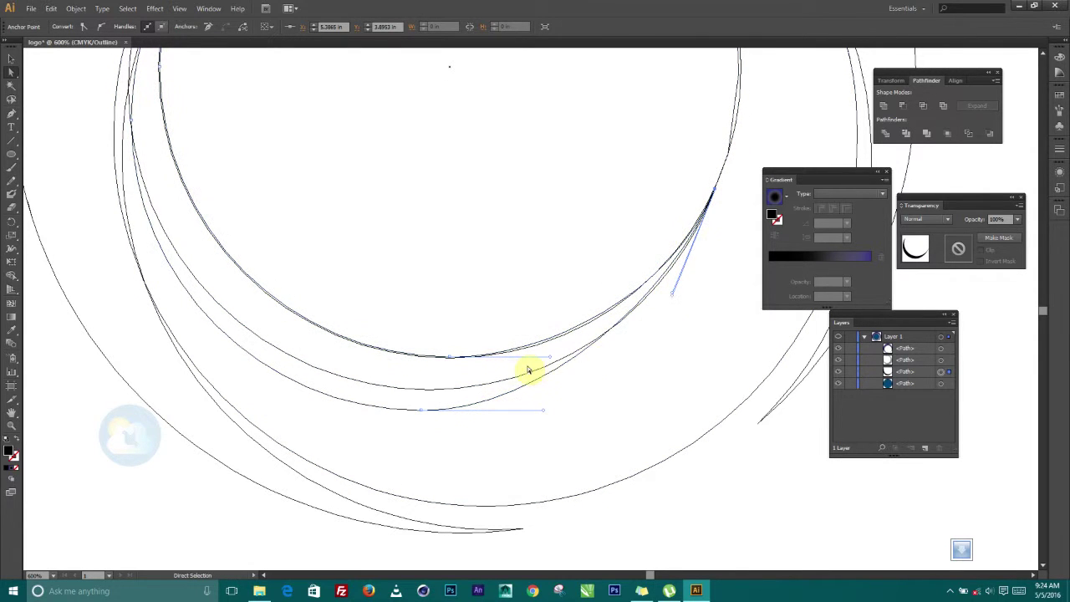
Step: Adjust the curve at the black crescent's upper-left tip and return the artwork to preview display
{"action": "left_click_drag", "start_coordinate": [257, 118], "coordinate": [356, 316]}
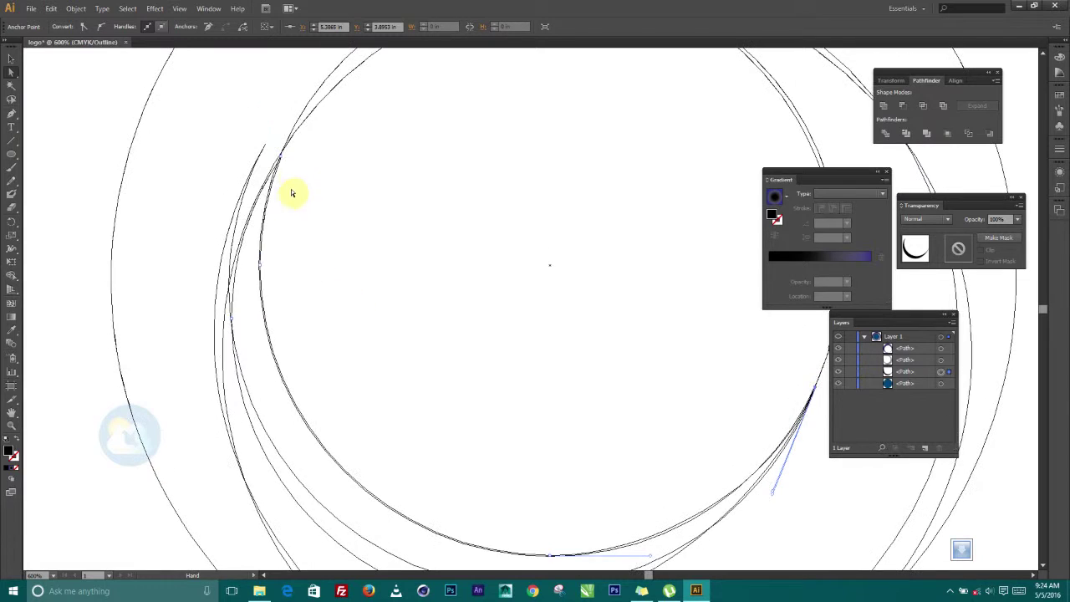
{"action": "left_click_drag", "start_coordinate": [281, 159], "coordinate": [266, 194]}
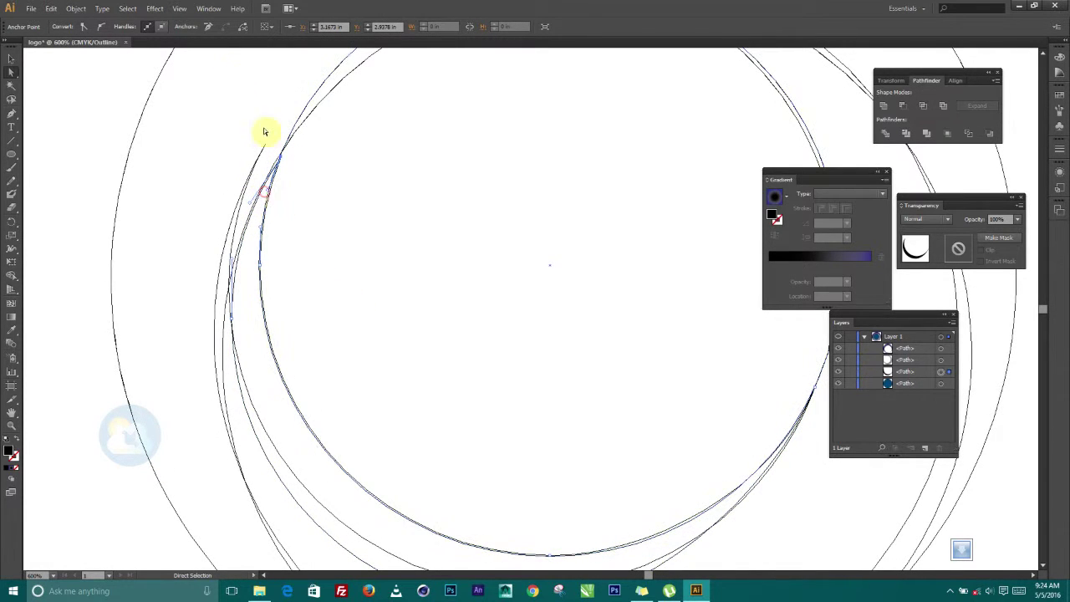
{"action": "left_click", "coordinate": [180, 9]}
{"action": "left_click", "coordinate": [199, 18]}
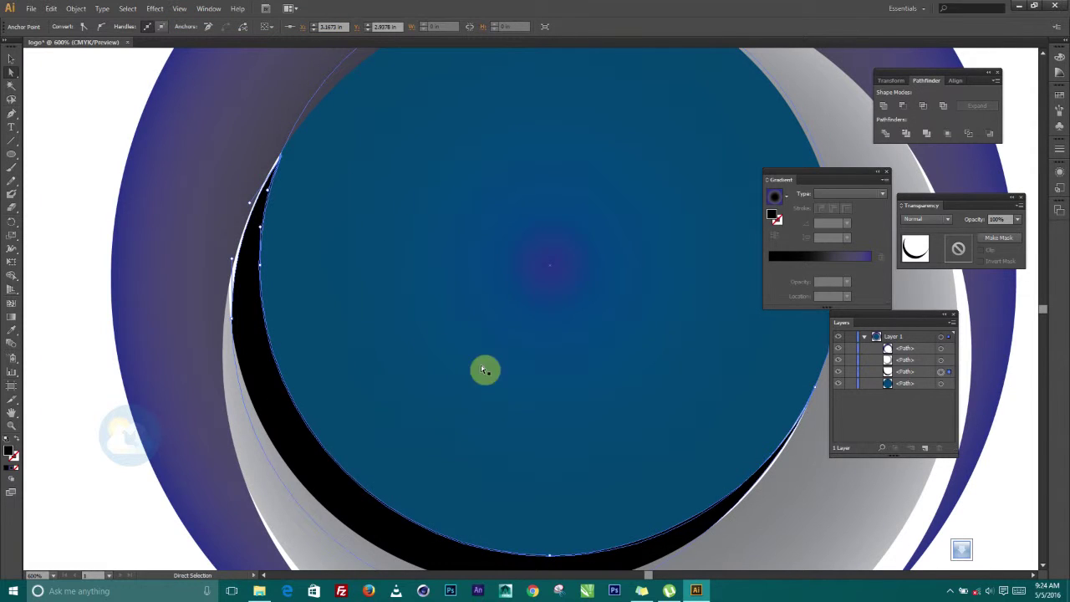
Step: Extend the crescent's right tip further up the circle's edge and pull its outer curve outward over the white gap
{"action": "left_click_drag", "start_coordinate": [688, 372], "coordinate": [396, 256]}
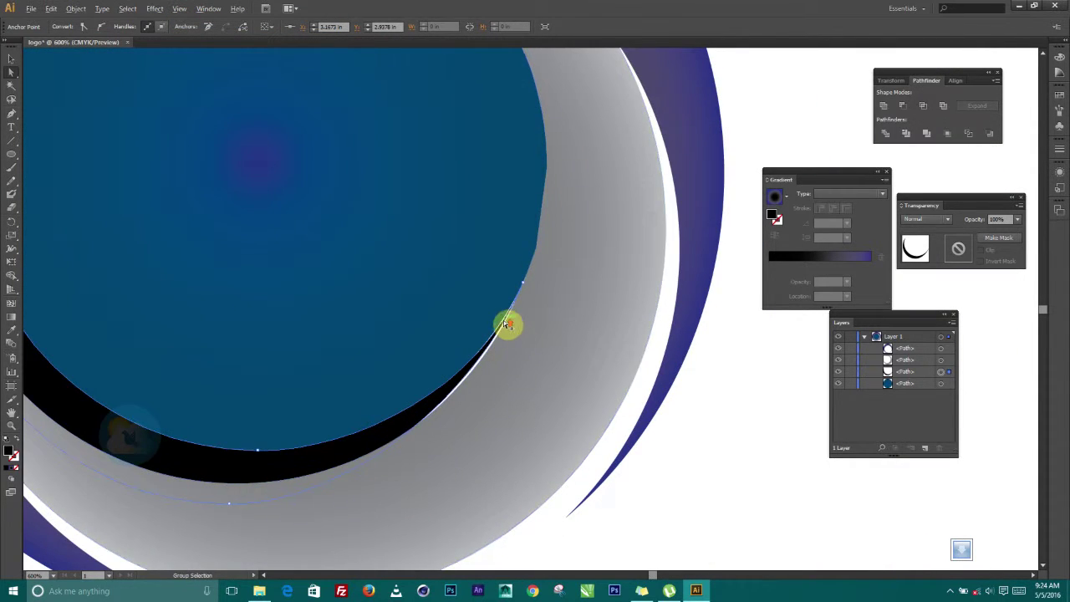
{"action": "scroll", "coordinate": [509, 327], "scroll_direction": "up", "scroll_amount": 2}
{"action": "scroll", "coordinate": [507, 326], "scroll_direction": "up", "scroll_amount": 1}
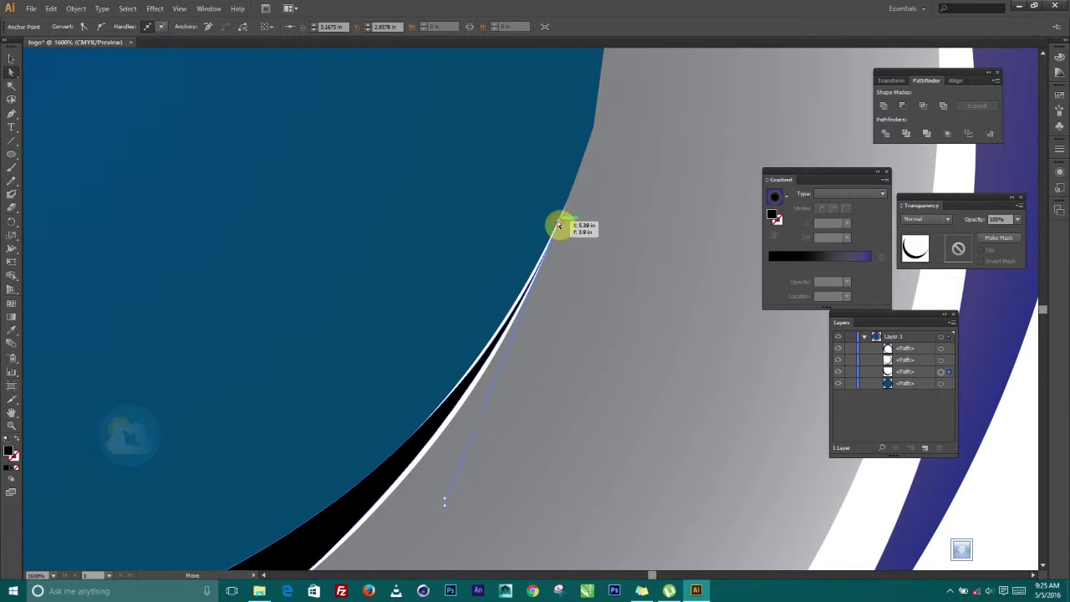
{"action": "left_click_drag", "start_coordinate": [560, 224], "coordinate": [566, 205]}
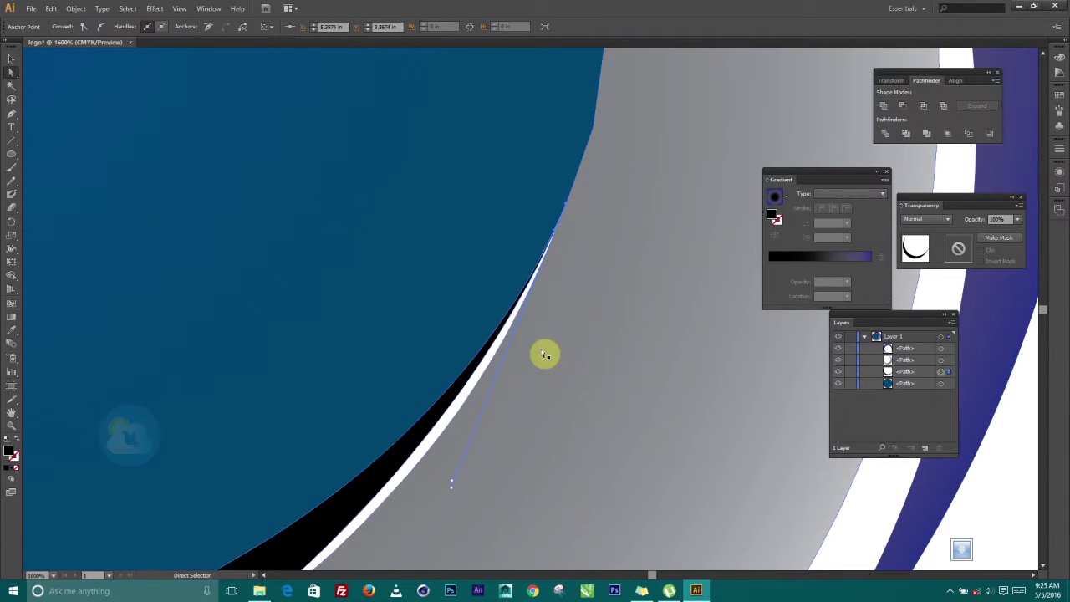
{"action": "left_click_drag", "start_coordinate": [452, 490], "coordinate": [480, 490]}
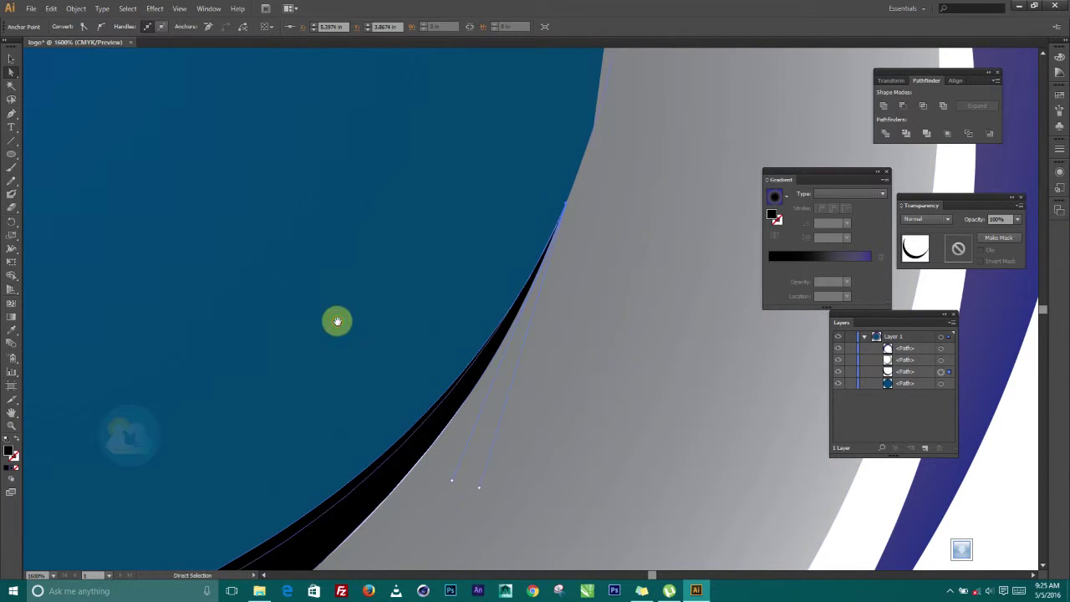
Step: Move the black crescent's upper-left tip anchor slightly up to where the central circle meets the purple crescent
{"action": "left_click_drag", "start_coordinate": [377, 353], "coordinate": [560, 155]}
{"action": "left_click_drag", "start_coordinate": [431, 313], "coordinate": [576, 254]}
{"action": "left_click_drag", "start_coordinate": [369, 263], "coordinate": [580, 398]}
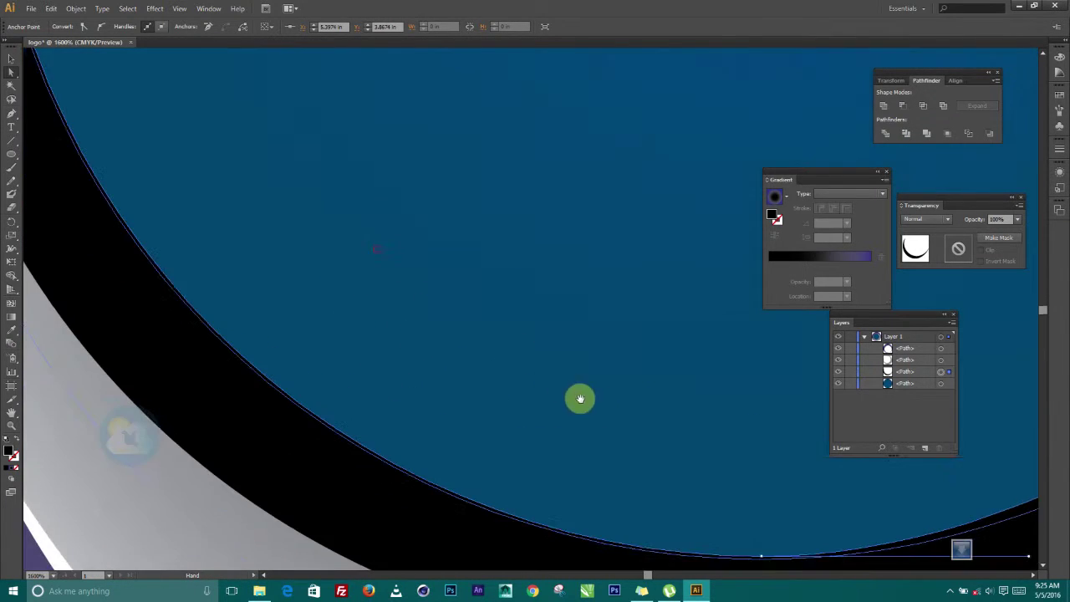
{"action": "left_click_drag", "start_coordinate": [296, 206], "coordinate": [451, 393]}
{"action": "left_click_drag", "start_coordinate": [310, 117], "coordinate": [392, 239]}
{"action": "left_click_drag", "start_coordinate": [371, 178], "coordinate": [427, 290]}
{"action": "left_click_drag", "start_coordinate": [433, 165], "coordinate": [444, 275]}
{"action": "left_click_drag", "start_coordinate": [433, 191], "coordinate": [427, 249]}
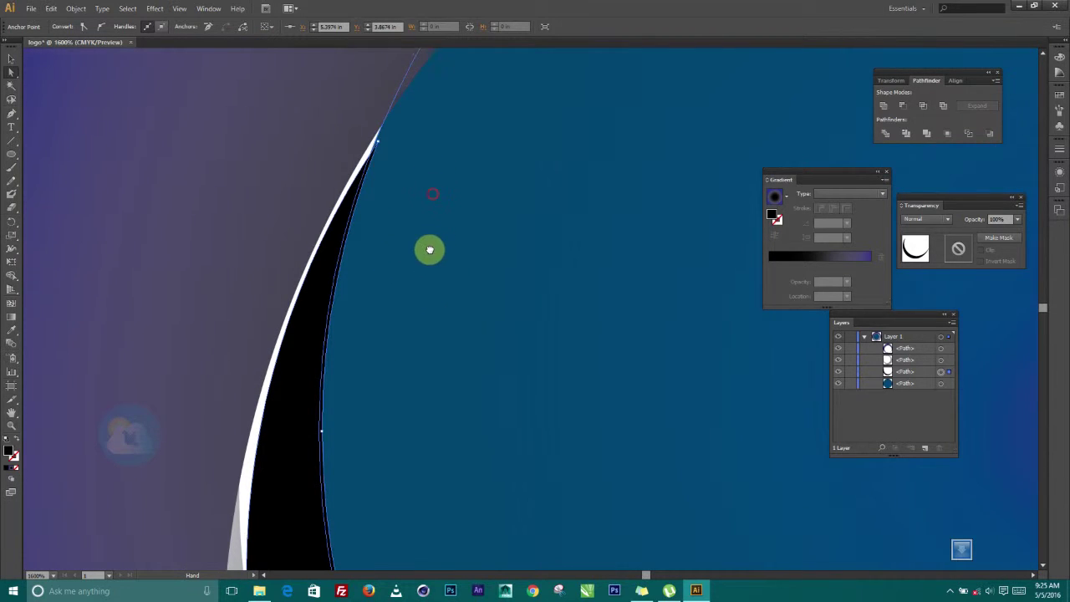
{"action": "left_click", "coordinate": [377, 144]}
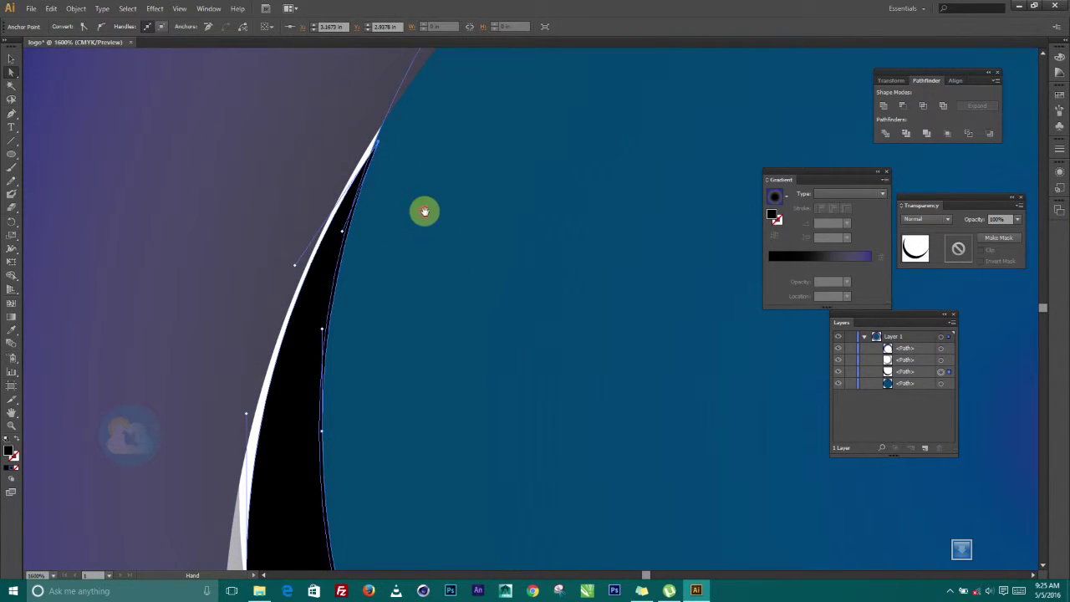
{"action": "left_click_drag", "start_coordinate": [425, 211], "coordinate": [423, 192]}
{"action": "left_click_drag", "start_coordinate": [383, 128], "coordinate": [380, 111]}
Step: Push the crescent's outer left curve outward with the tip's handle and move its left anchor outward to cover the white gap
{"action": "left_click_drag", "start_coordinate": [413, 279], "coordinate": [432, 106]}
{"action": "left_click_drag", "start_coordinate": [266, 352], "coordinate": [267, 381]}
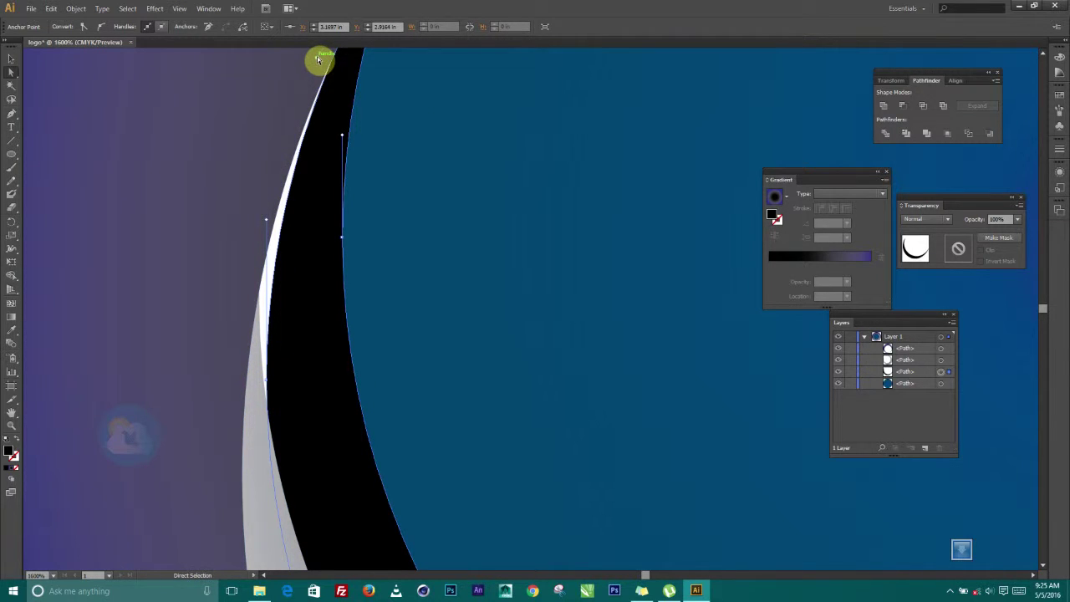
{"action": "left_click_drag", "start_coordinate": [318, 59], "coordinate": [270, 164]}
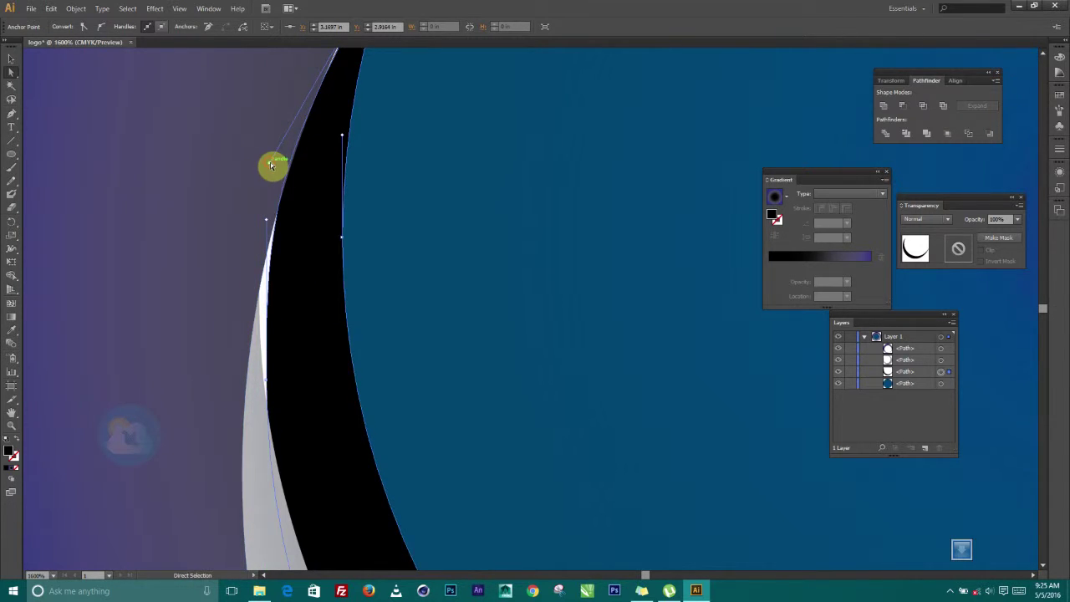
{"action": "left_click_drag", "start_coordinate": [270, 386], "coordinate": [258, 358]}
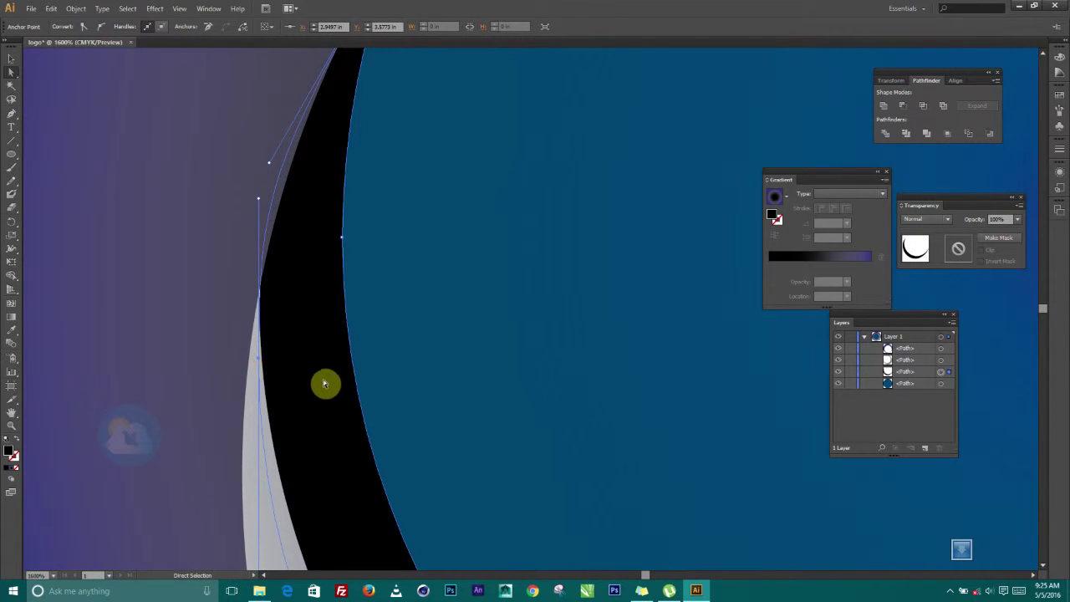
{"action": "scroll", "coordinate": [325, 381], "scroll_direction": "down", "scroll_amount": 3}
{"action": "left_click", "coordinate": [80, 251]}
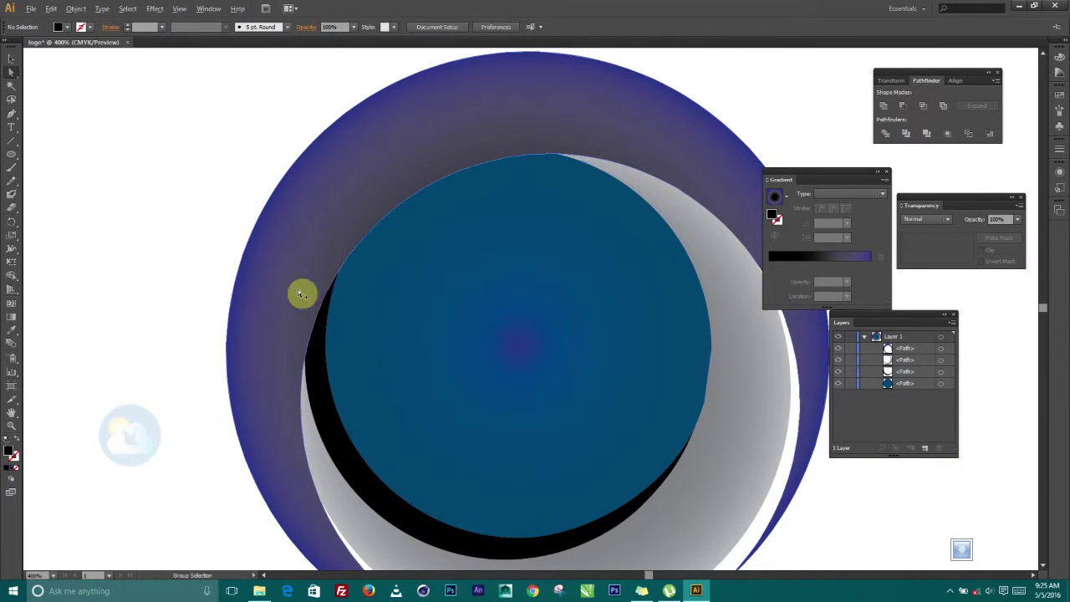
Step: Try reshaping the outer and inner curves at the black crescent's upper-left tip, undoing each change
{"action": "scroll", "coordinate": [318, 299], "scroll_direction": "up", "scroll_amount": 3}
{"action": "left_click", "coordinate": [378, 198]}
{"action": "left_click", "coordinate": [379, 193]}
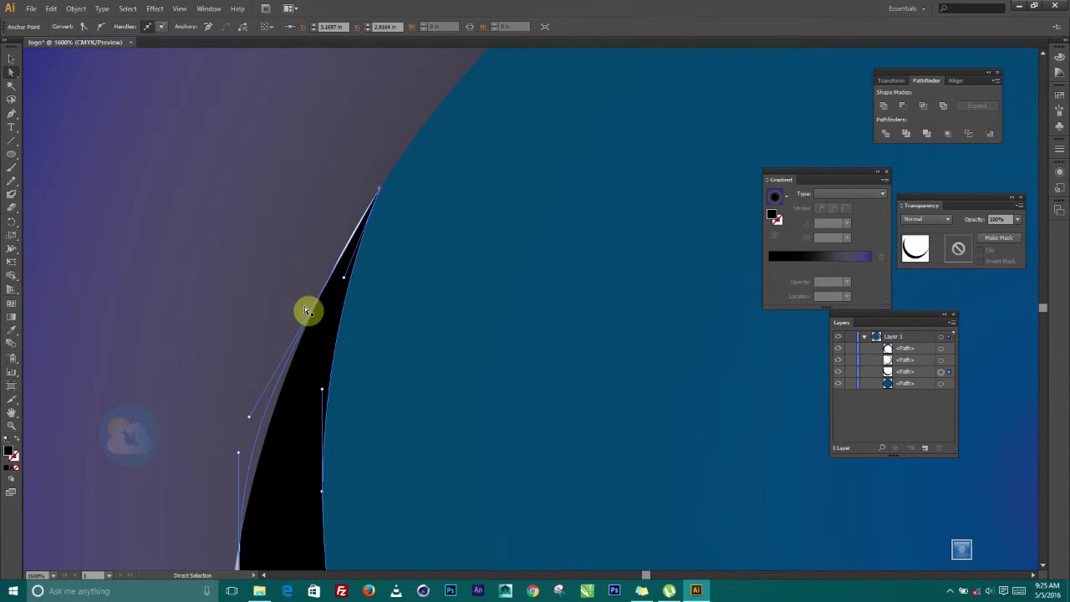
{"action": "left_click_drag", "start_coordinate": [250, 424], "coordinate": [281, 373]}
{"action": "key", "text": "ctrl+z"}
{"action": "left_click", "coordinate": [327, 363]}
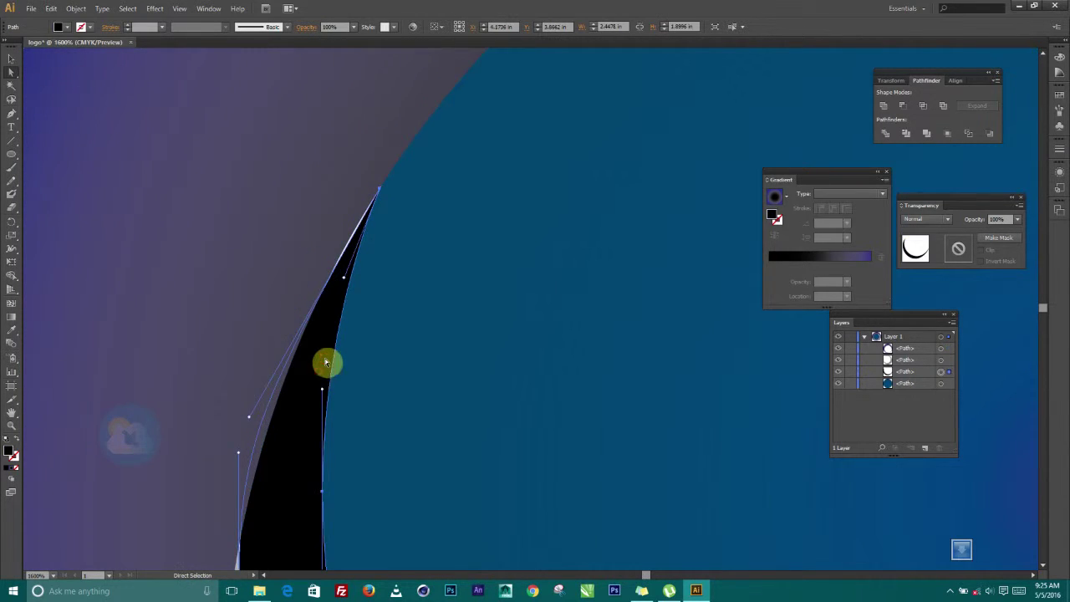
{"action": "left_click_drag", "start_coordinate": [344, 278], "coordinate": [360, 286]}
{"action": "key", "text": "ctrl+z"}
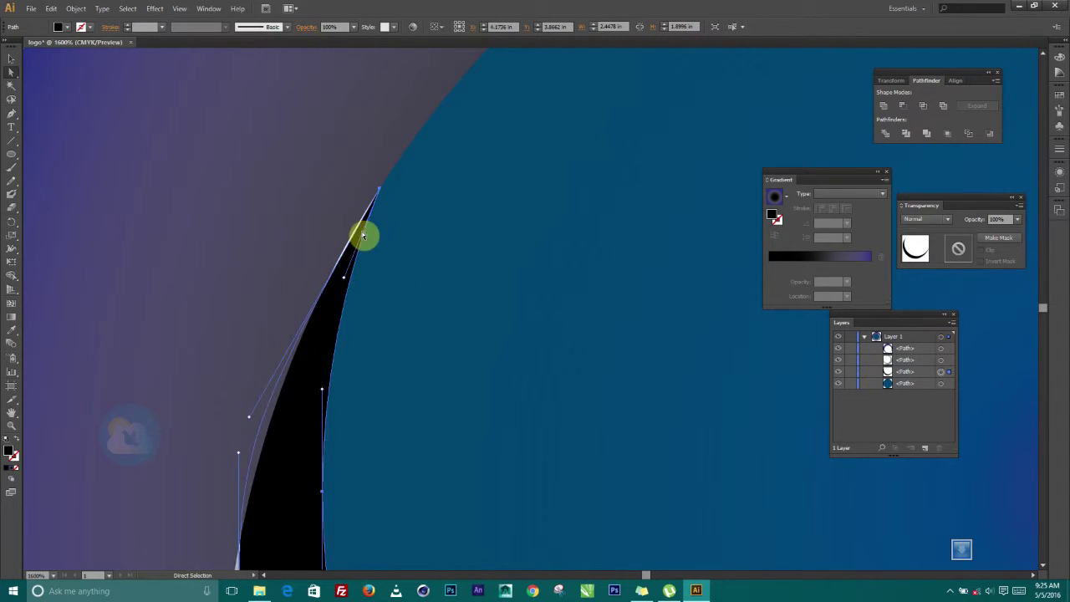
Step: Shorten the outer handle of the crescent's upper-left tip and pull the left anchor's upper handle outward to close the remaining white gap
{"action": "left_click", "coordinate": [378, 193]}
{"action": "left_click_drag", "start_coordinate": [251, 418], "coordinate": [302, 328]}
{"action": "key", "text": "space"}
{"action": "left_click_drag", "start_coordinate": [375, 367], "coordinate": [427, 131]}
{"action": "left_click_drag", "start_coordinate": [388, 234], "coordinate": [393, 148]}
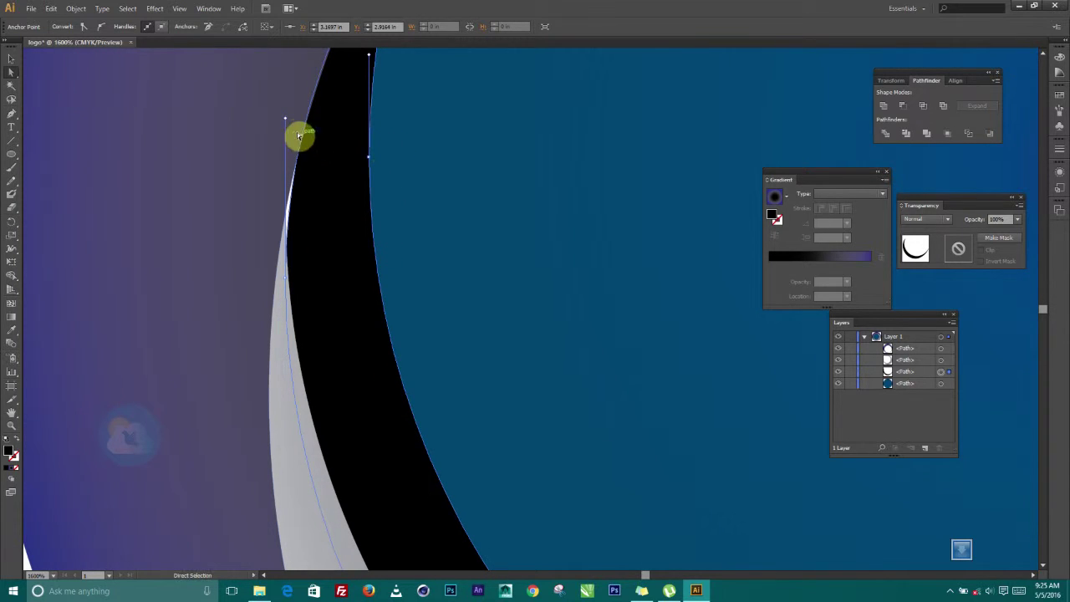
{"action": "left_click_drag", "start_coordinate": [285, 123], "coordinate": [275, 121]}
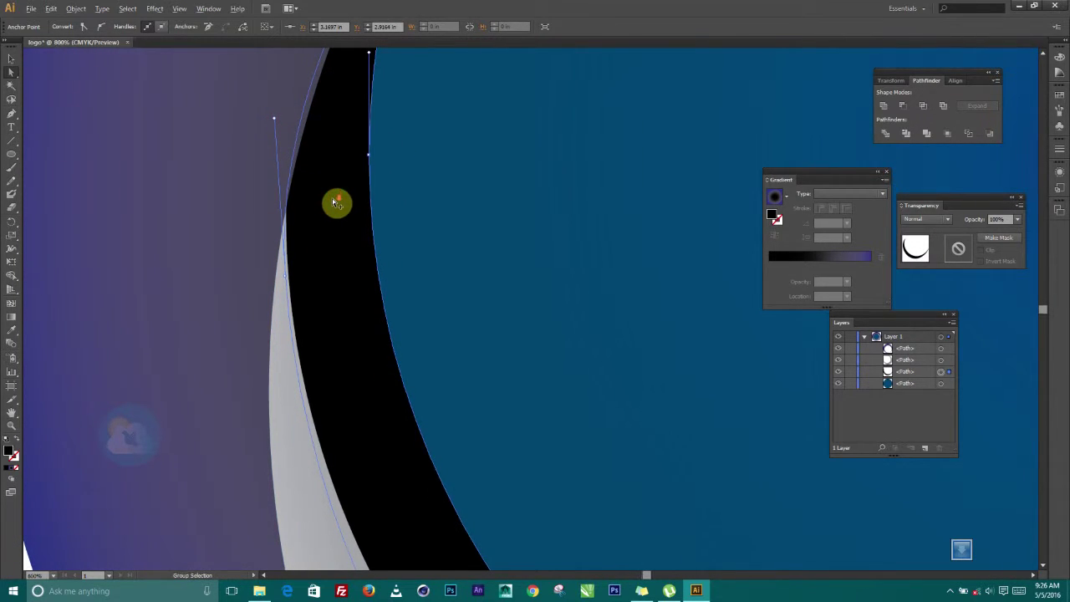
{"action": "scroll", "coordinate": [336, 203], "scroll_direction": "down", "scroll_amount": 3}
{"action": "left_click", "coordinate": [170, 236]}
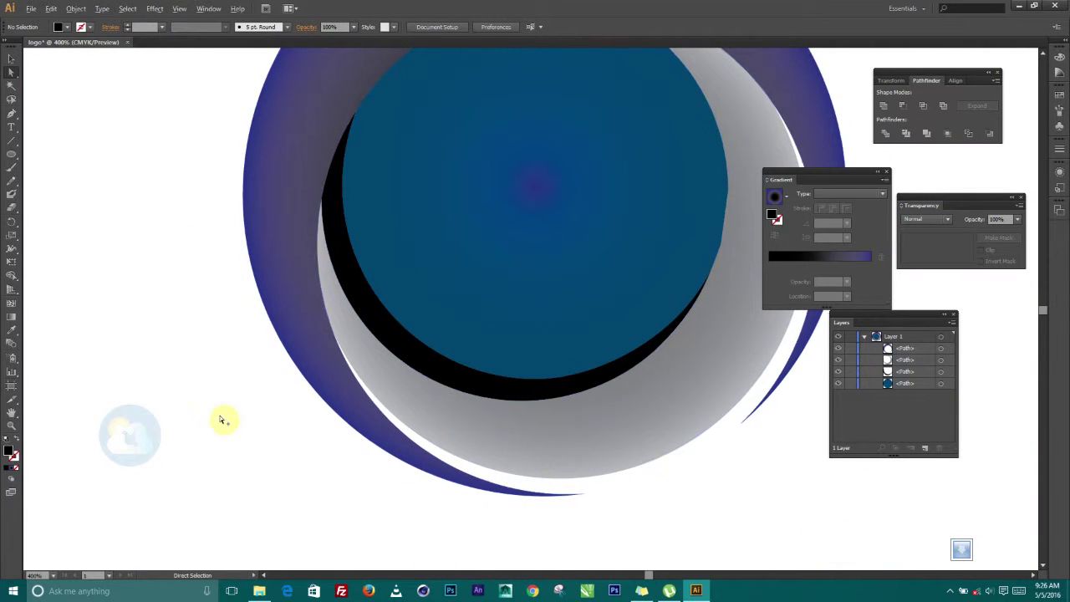
{"action": "scroll", "coordinate": [81, 313], "scroll_direction": "down", "scroll_amount": 1}
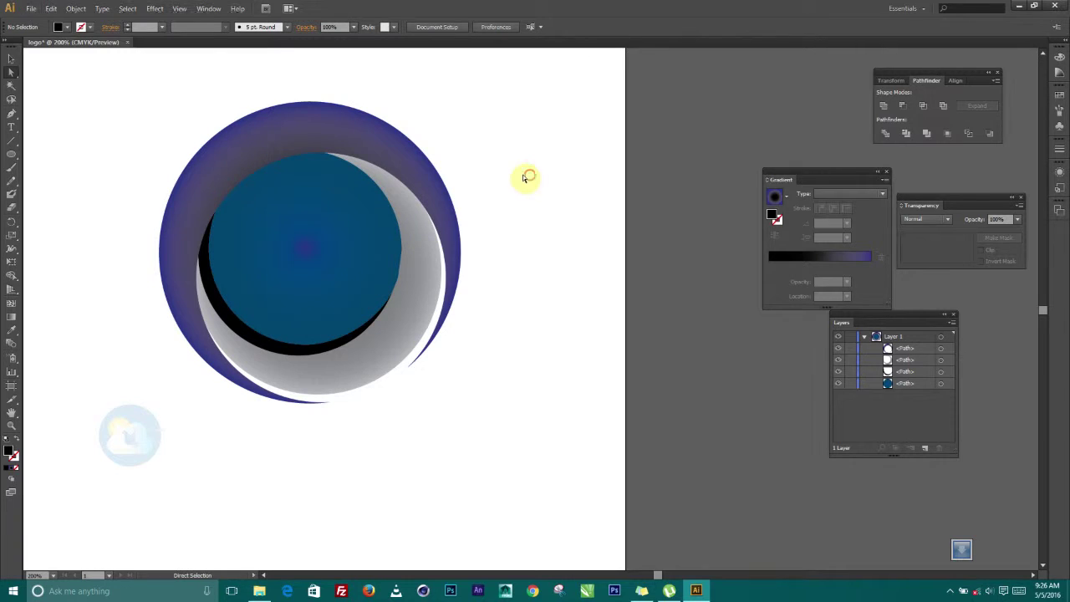
Step: Fill the black crescent around the central circle with the white-to-black gradient and set its type to Radial
{"action": "left_click", "coordinate": [11, 59]}
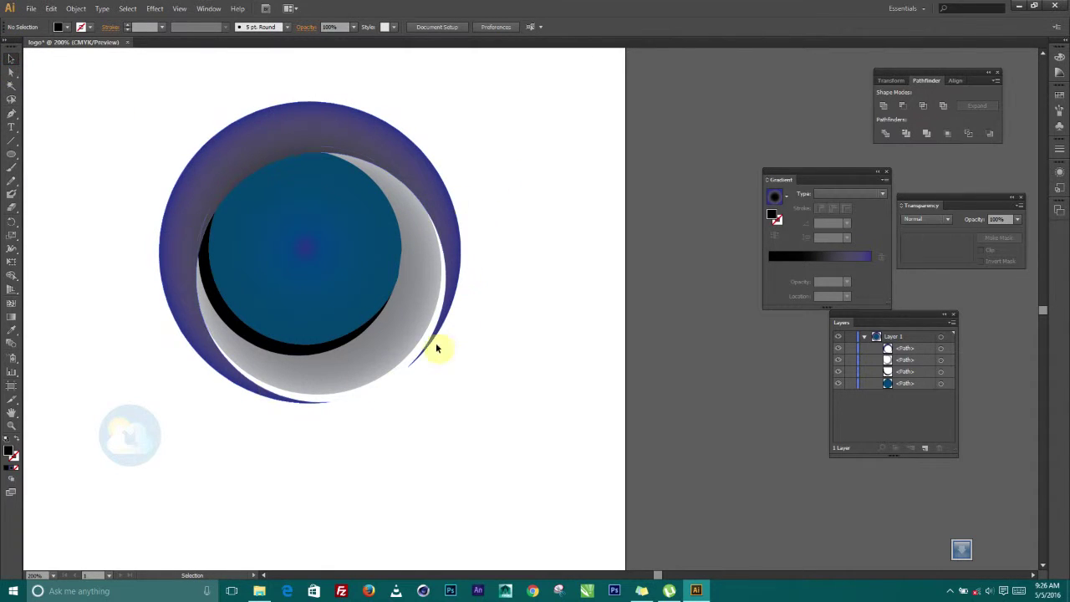
{"action": "left_click", "coordinate": [221, 322]}
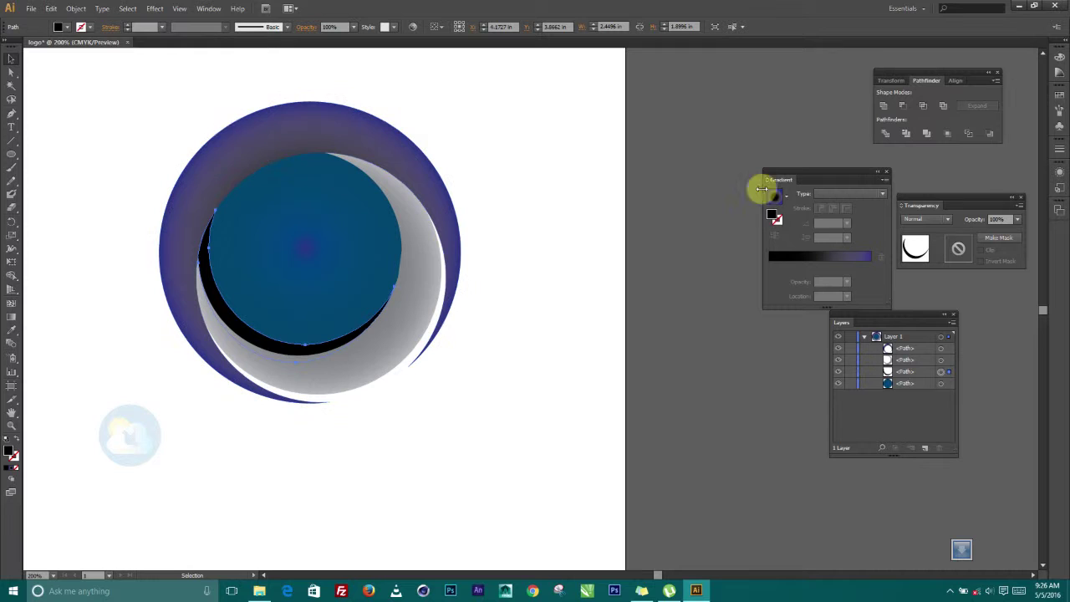
{"action": "left_click", "coordinate": [67, 27]}
{"action": "left_click", "coordinate": [10, 73]}
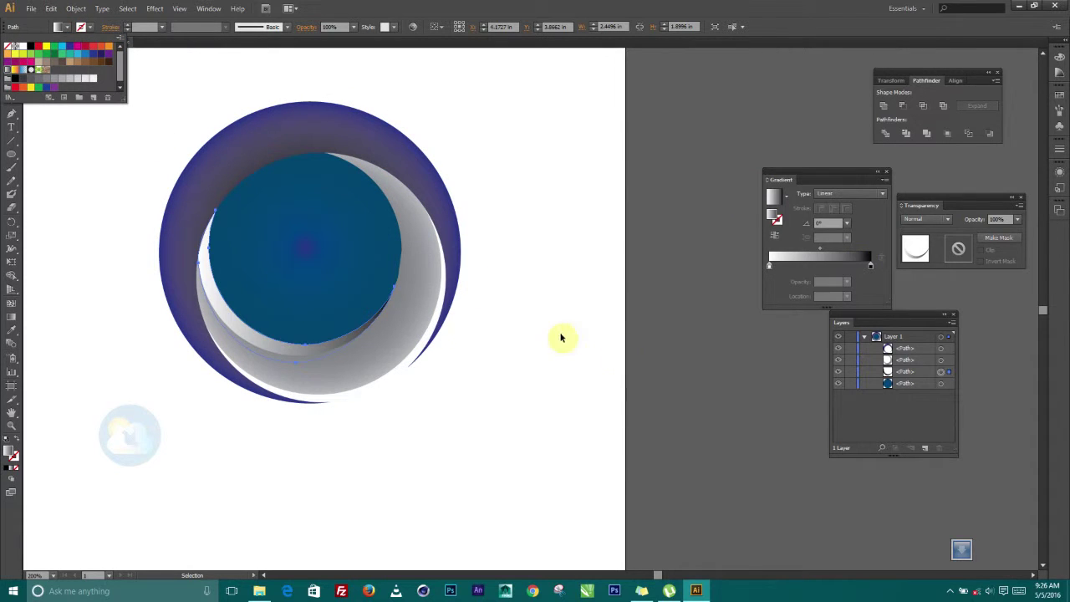
{"action": "left_click", "coordinate": [849, 193]}
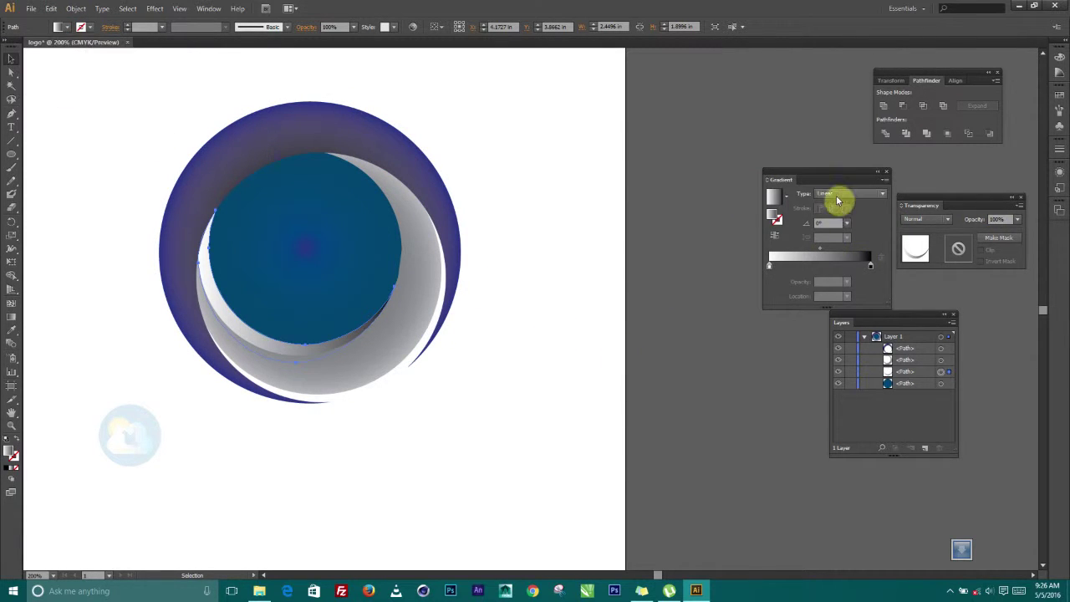
{"action": "left_click", "coordinate": [836, 219]}
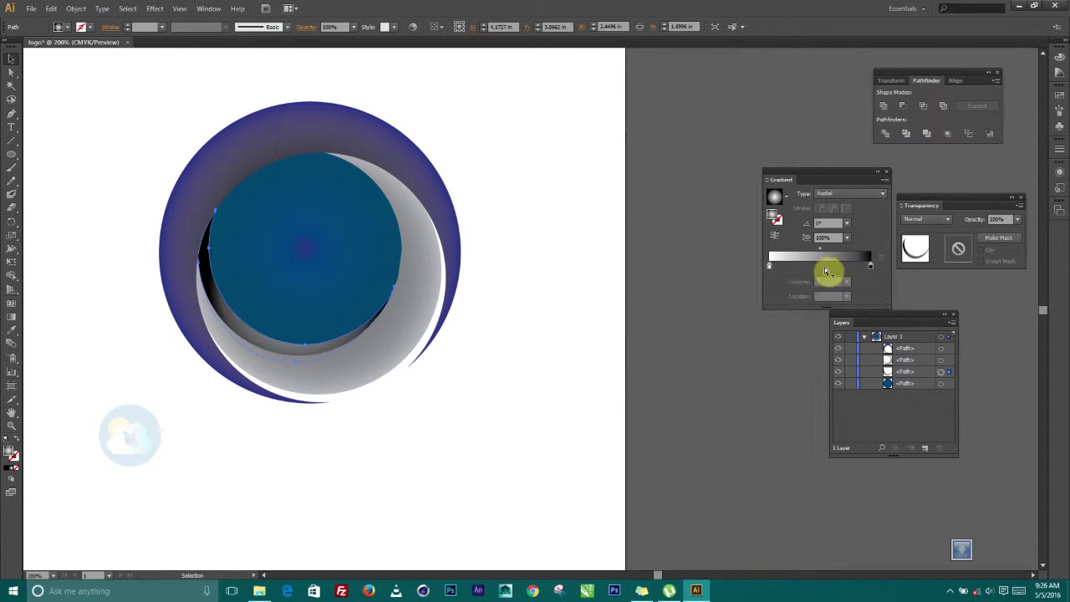
Step: Shift the crescent gradient's midpoint toward its dark end and lighten the black stop to grey, about 67% black
{"action": "left_click_drag", "start_coordinate": [822, 253], "coordinate": [872, 266]}
{"action": "left_click", "coordinate": [871, 266]}
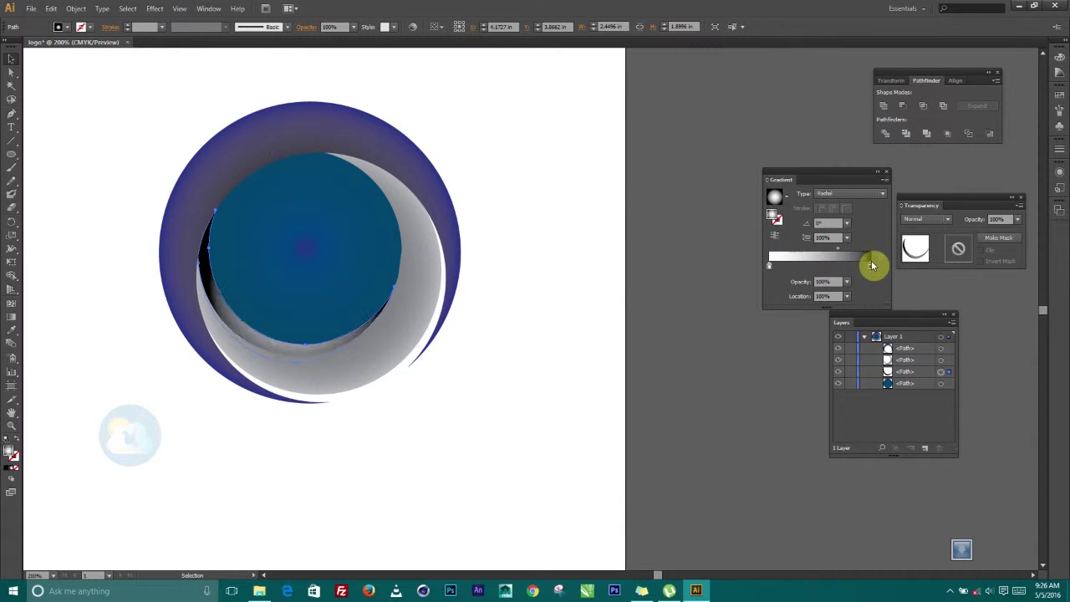
{"action": "double_click", "coordinate": [872, 264]}
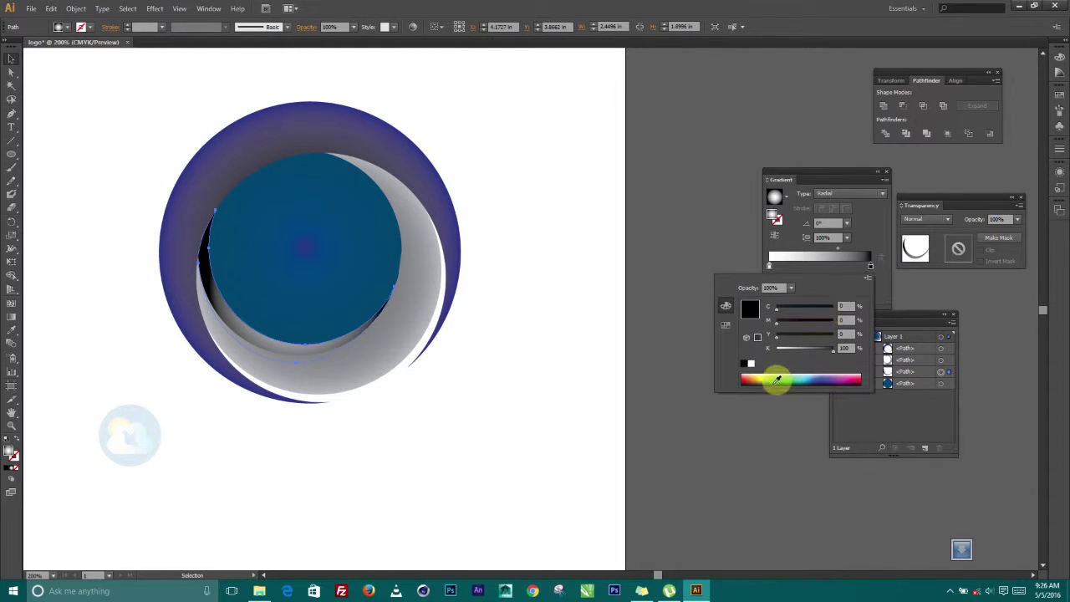
{"action": "left_click_drag", "start_coordinate": [830, 354], "coordinate": [816, 355]}
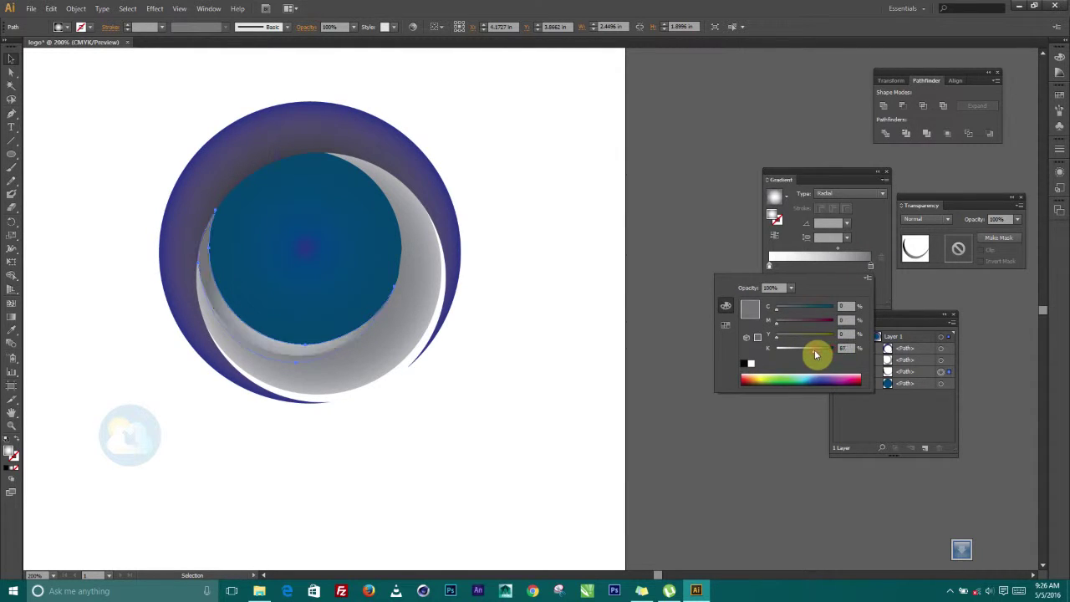
{"action": "left_click", "coordinate": [577, 381]}
{"action": "left_click", "coordinate": [557, 387]}
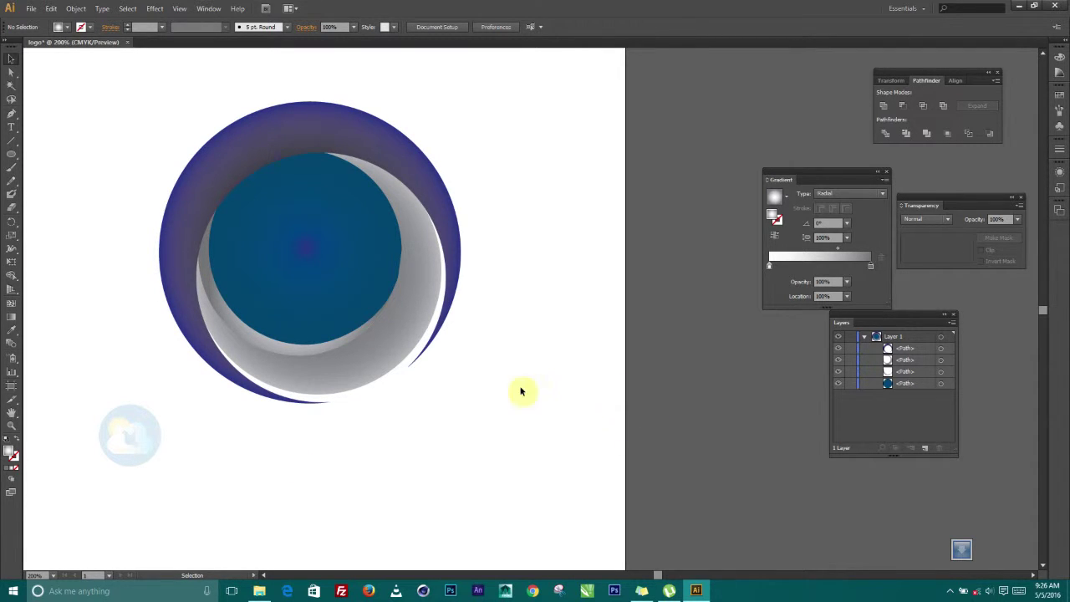
Step: Try pulling the handle at the inner light-grey crescent's lower-right tip outward, undo it, and deselect the crescent
{"action": "scroll", "coordinate": [354, 330], "scroll_direction": "up", "scroll_amount": 2}
{"action": "left_click", "coordinate": [417, 320]}
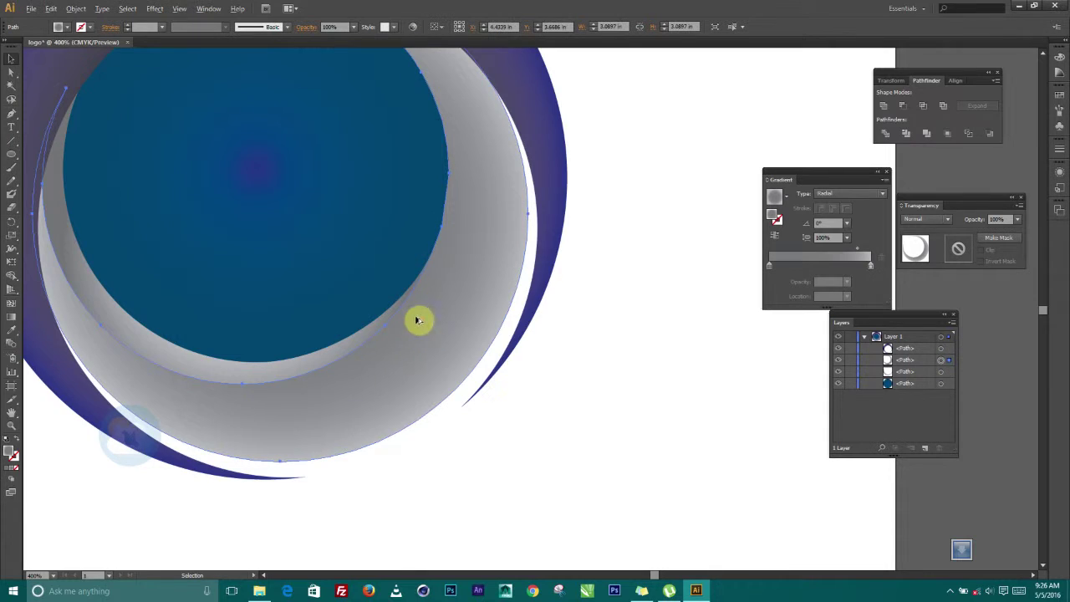
{"action": "scroll", "coordinate": [416, 320], "scroll_direction": "up", "scroll_amount": 2}
{"action": "left_click", "coordinate": [746, 482]}
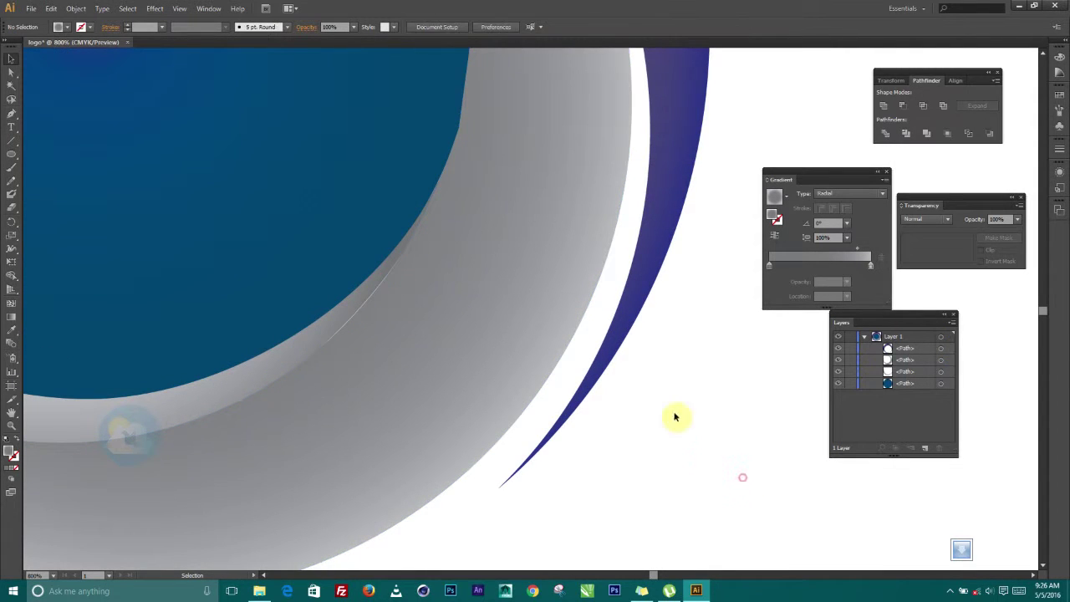
{"action": "left_click", "coordinate": [417, 225]}
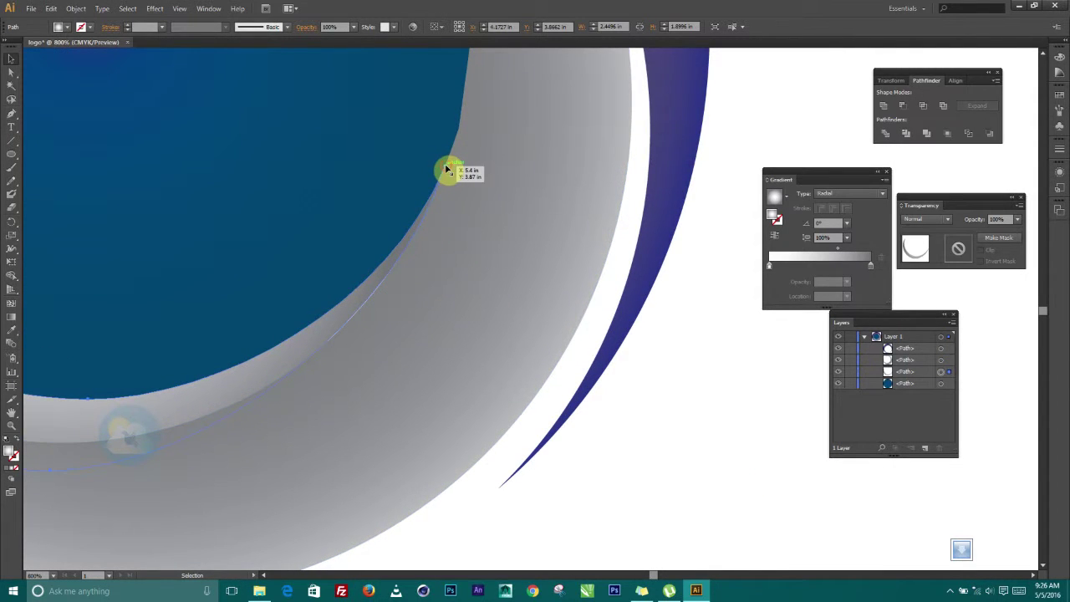
{"action": "left_click", "coordinate": [10, 72]}
{"action": "left_click", "coordinate": [452, 176]}
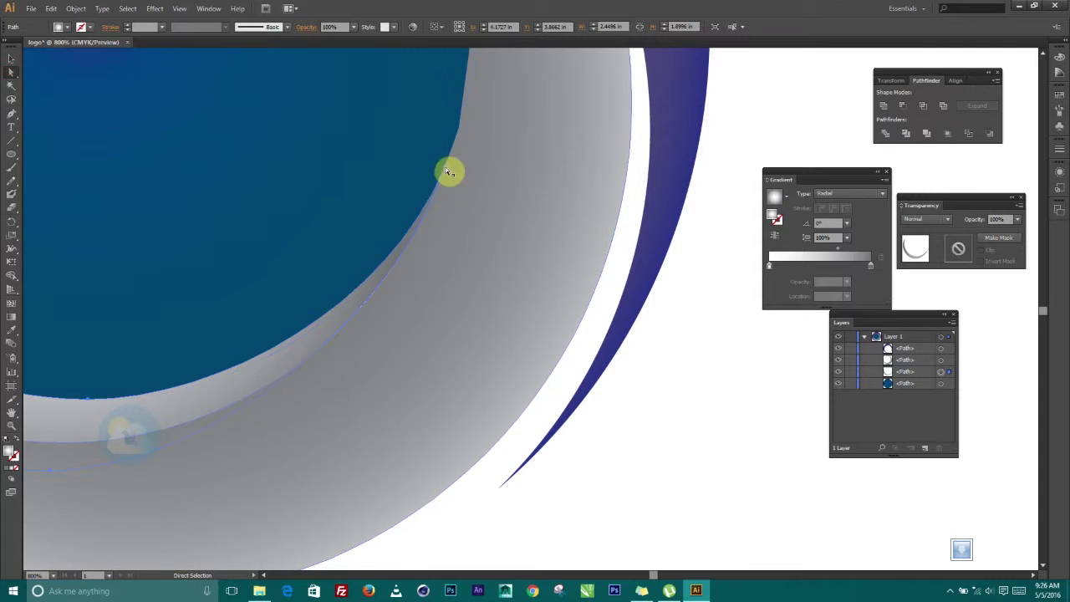
{"action": "left_click", "coordinate": [444, 168]}
{"action": "left_click_drag", "start_coordinate": [391, 307], "coordinate": [407, 311]}
{"action": "key", "text": "ctrl+z"}
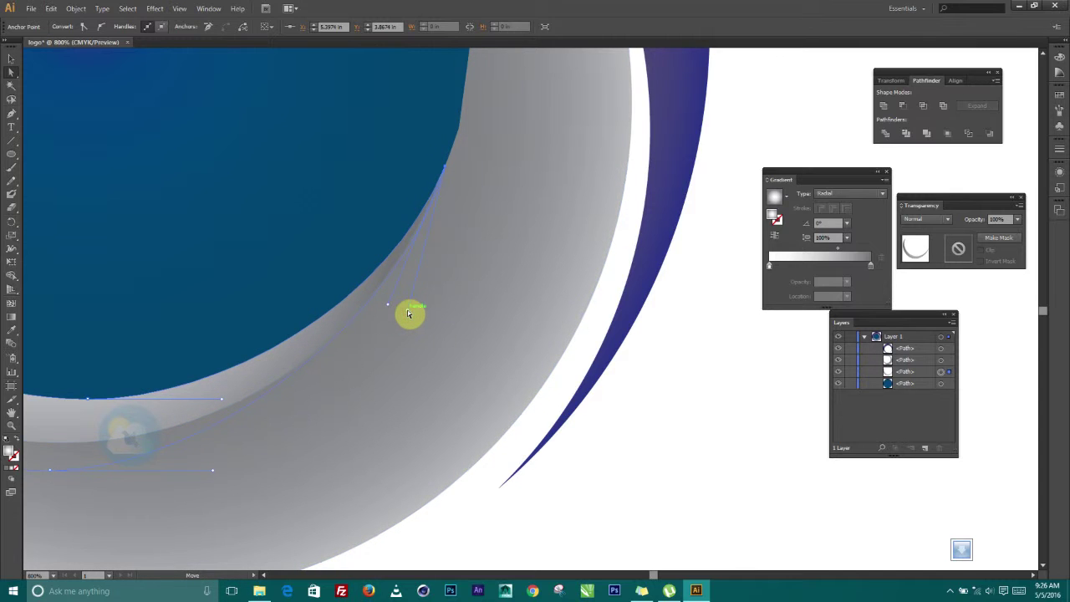
{"action": "scroll", "coordinate": [407, 324], "scroll_direction": "down", "scroll_amount": 1}
{"action": "scroll", "coordinate": [409, 328], "scroll_direction": "down", "scroll_amount": 2}
{"action": "left_click", "coordinate": [11, 59]}
{"action": "left_click", "coordinate": [97, 435]}
{"action": "scroll", "coordinate": [403, 444], "scroll_direction": "down", "scroll_amount": 1}
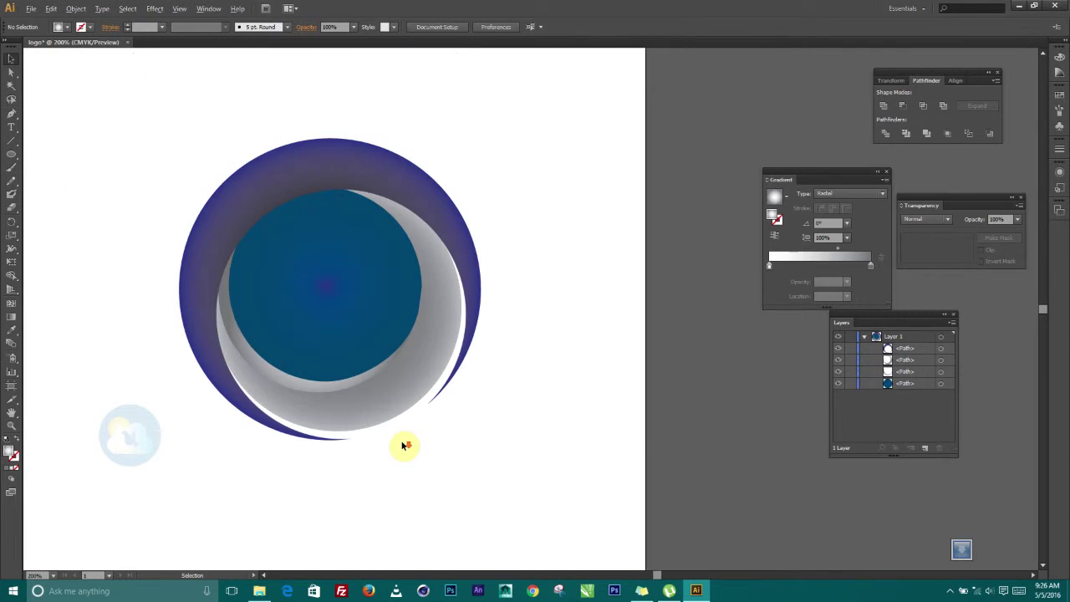
{"action": "scroll", "coordinate": [508, 403], "scroll_direction": "up", "scroll_amount": 1}
{"action": "scroll", "coordinate": [507, 403], "scroll_direction": "down", "scroll_amount": 1}
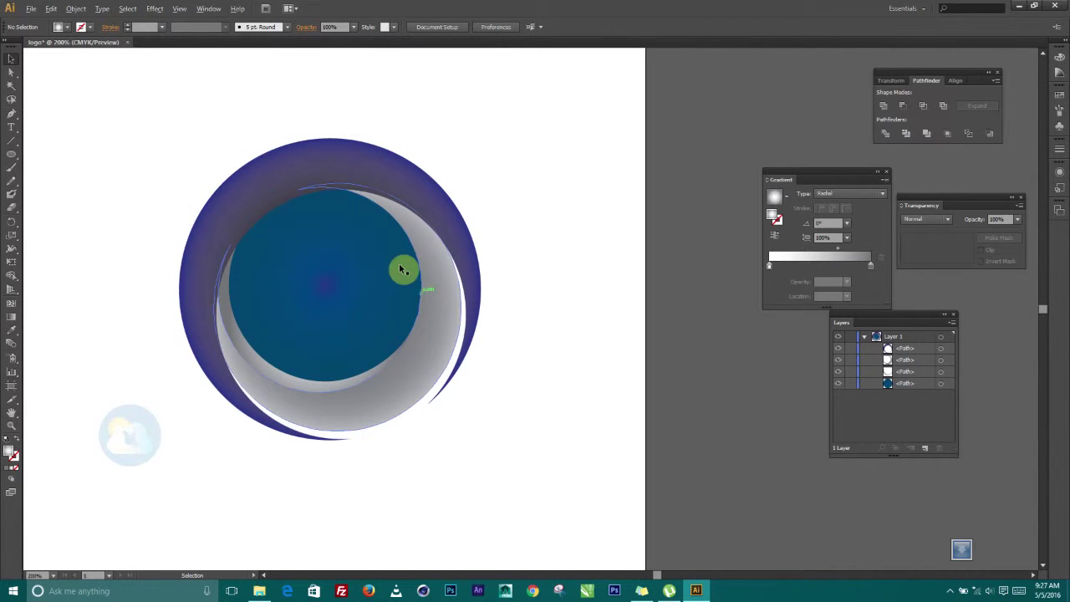
{"action": "left_click", "coordinate": [248, 320]}
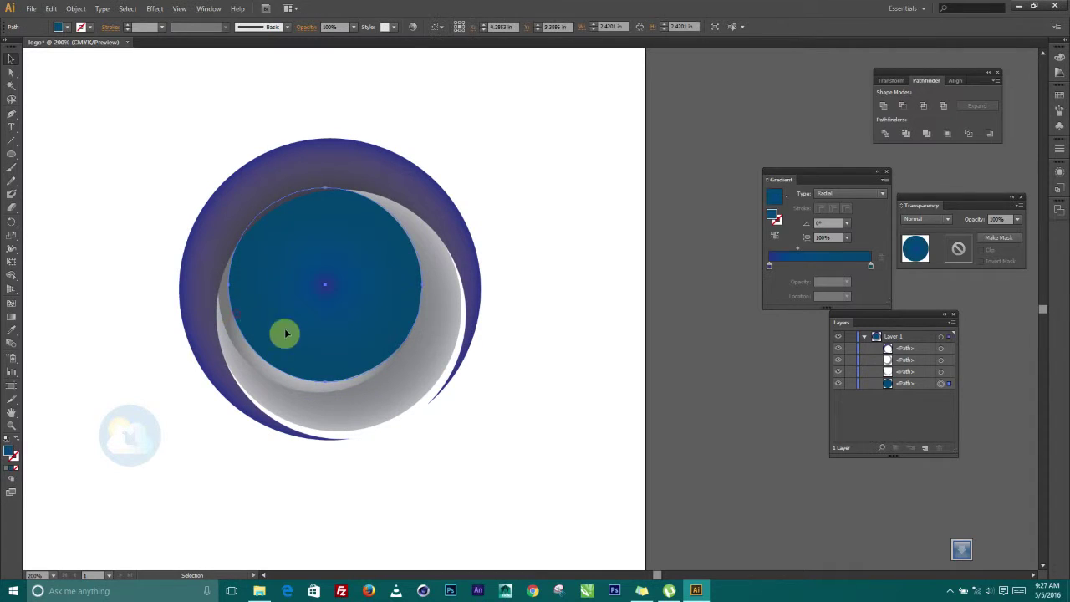
{"action": "left_click", "coordinate": [381, 314]}
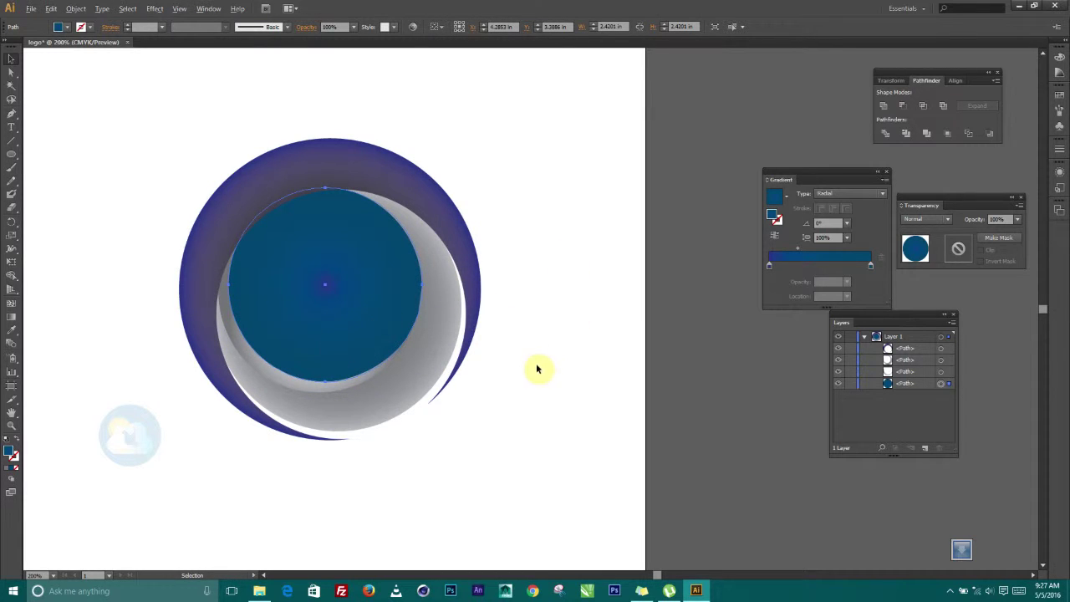
{"action": "left_click", "coordinate": [588, 241]}
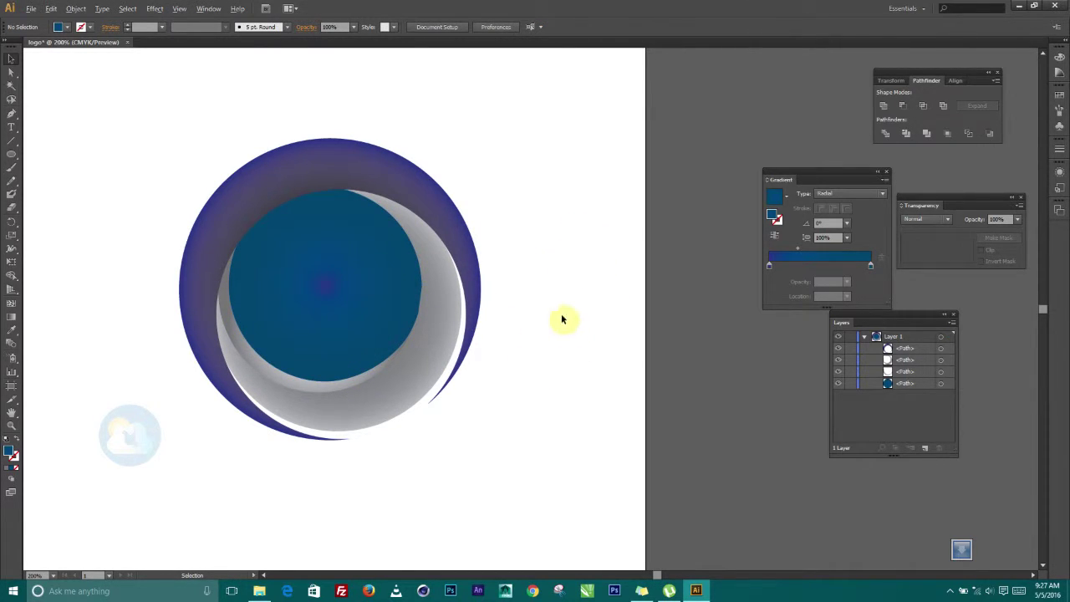
Step: Recolor the purple stop of the outer crescent's gradient to blue, C 87.06, M 52.94, Y 0, K 0
{"action": "left_click", "coordinate": [437, 190]}
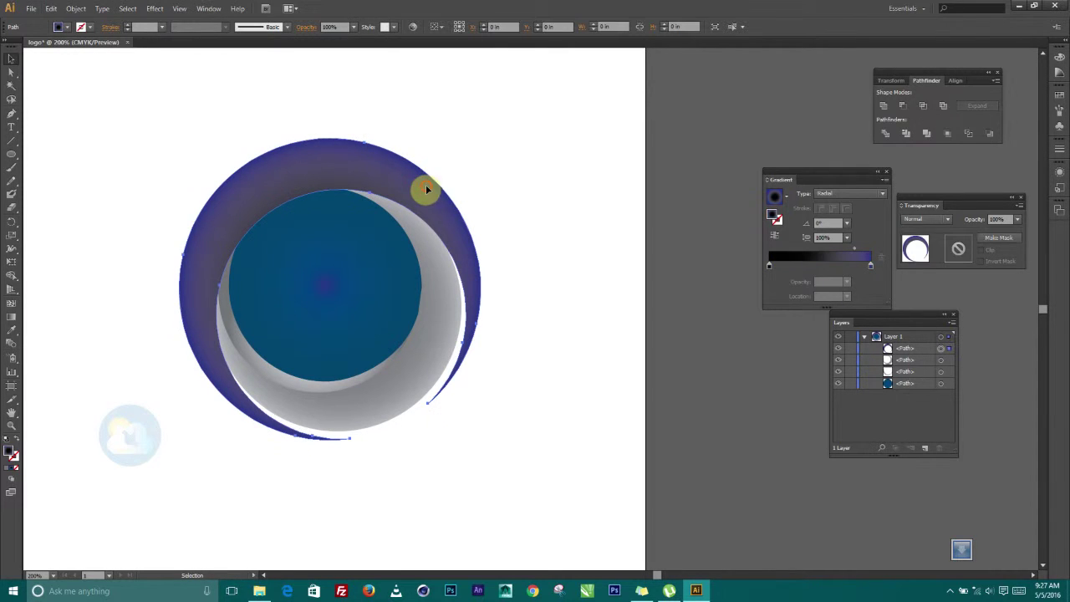
{"action": "double_click", "coordinate": [870, 266]}
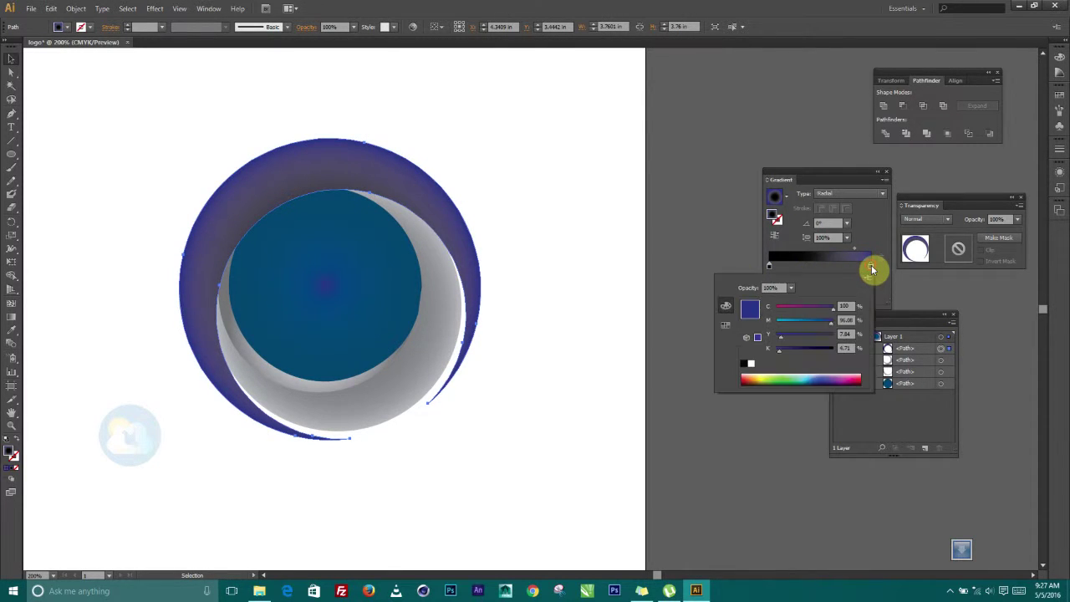
{"action": "left_click", "coordinate": [811, 378]}
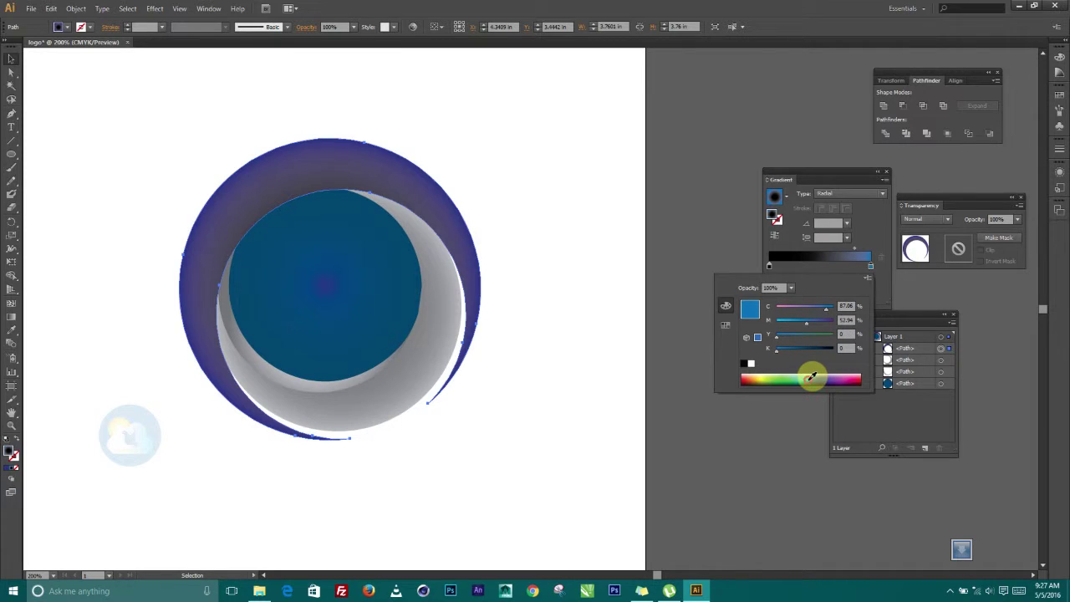
{"action": "left_click", "coordinate": [499, 387]}
{"action": "left_click", "coordinate": [497, 387]}
{"action": "scroll", "coordinate": [583, 269], "scroll_direction": "up", "scroll_amount": 1}
{"action": "scroll", "coordinate": [583, 270], "scroll_direction": "down", "scroll_amount": 1}
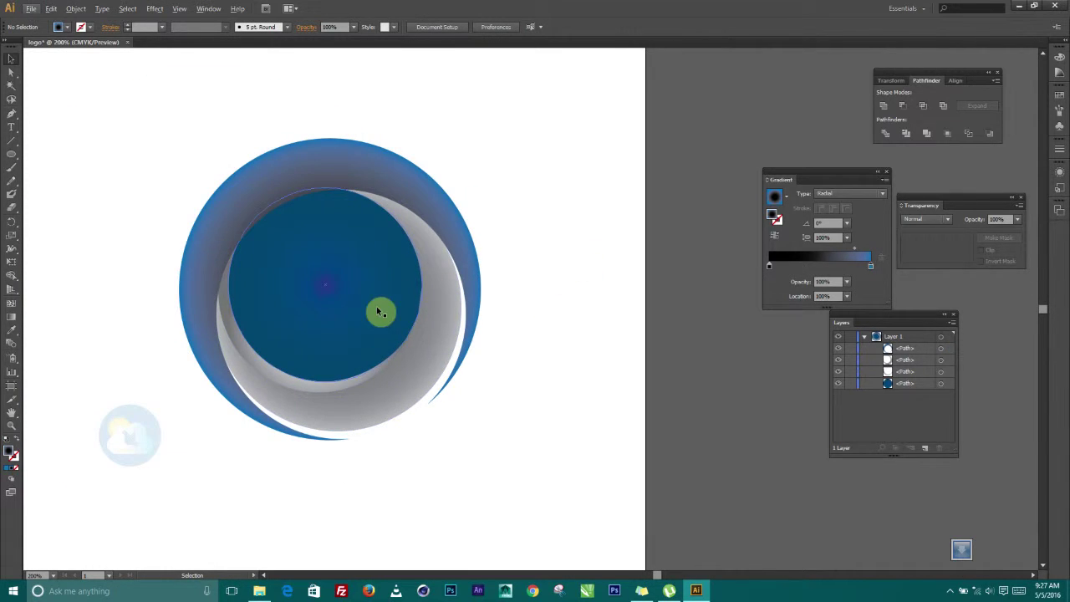
Step: Recolor the outer stop of the central circle's radial gradient to a brighter blue, C 87.45, M 56.86, Y 0, K 0
{"action": "left_click", "coordinate": [373, 371]}
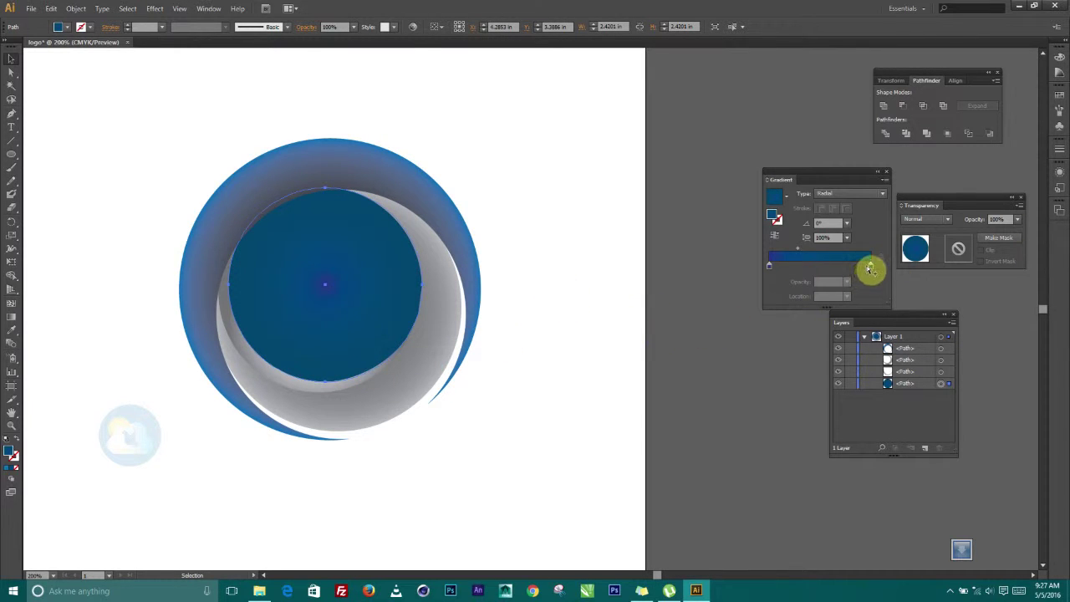
{"action": "double_click", "coordinate": [874, 269]}
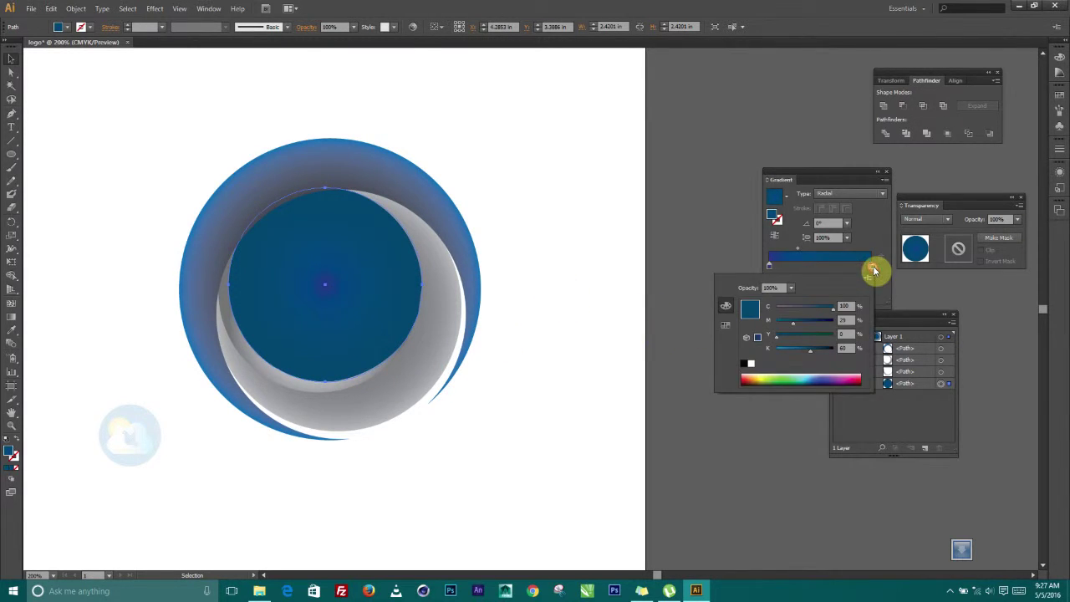
{"action": "left_click_drag", "start_coordinate": [817, 375], "coordinate": [811, 375]}
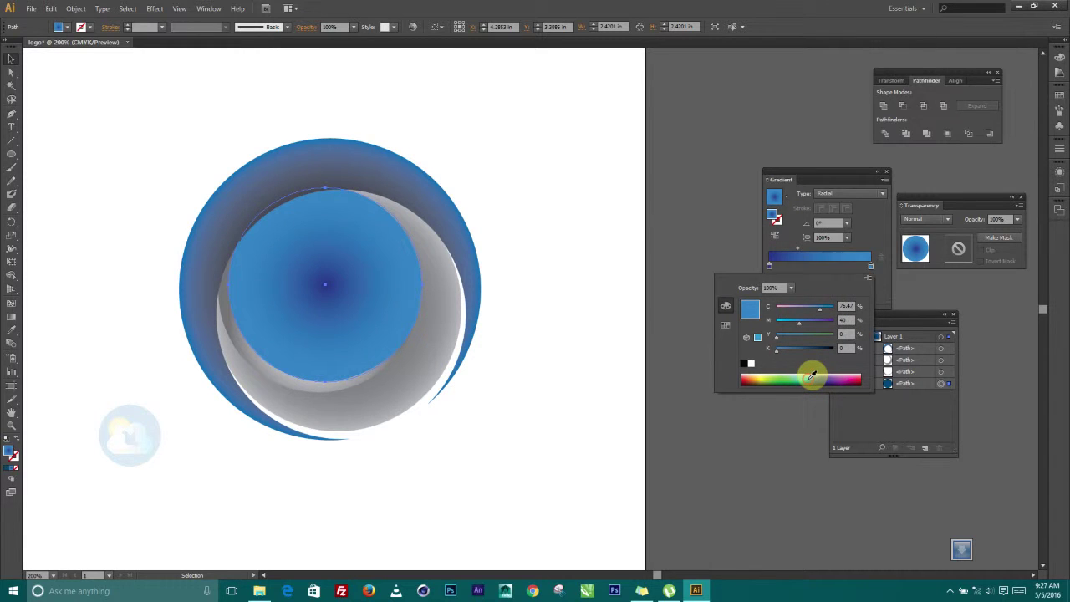
{"action": "left_click_drag", "start_coordinate": [812, 376], "coordinate": [816, 376]}
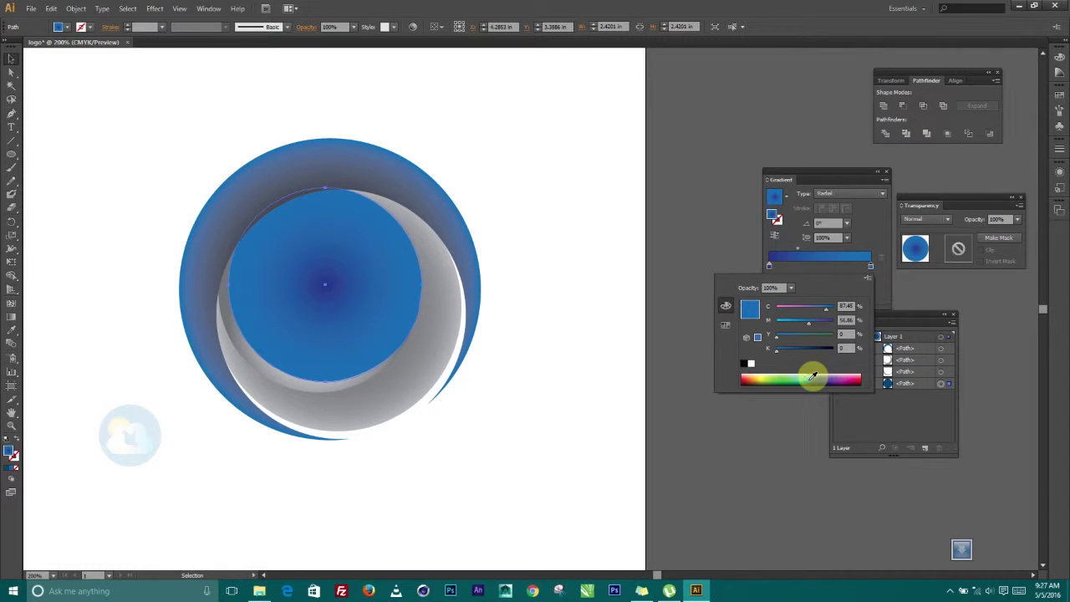
{"action": "left_click", "coordinate": [533, 265]}
{"action": "left_click", "coordinate": [532, 282]}
{"action": "key", "text": "super"}
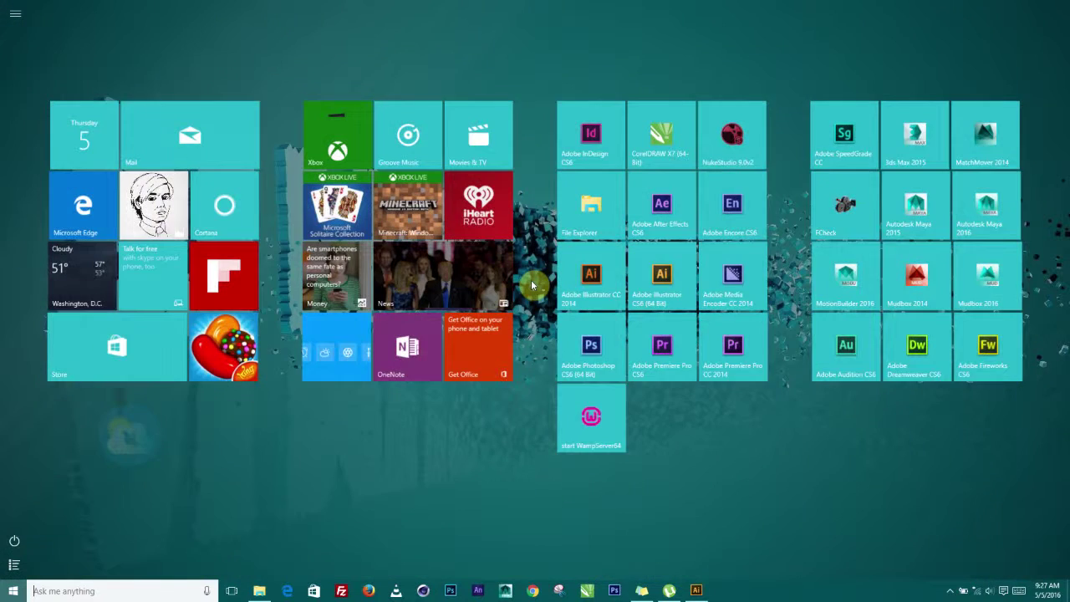
{"action": "key", "text": "super"}
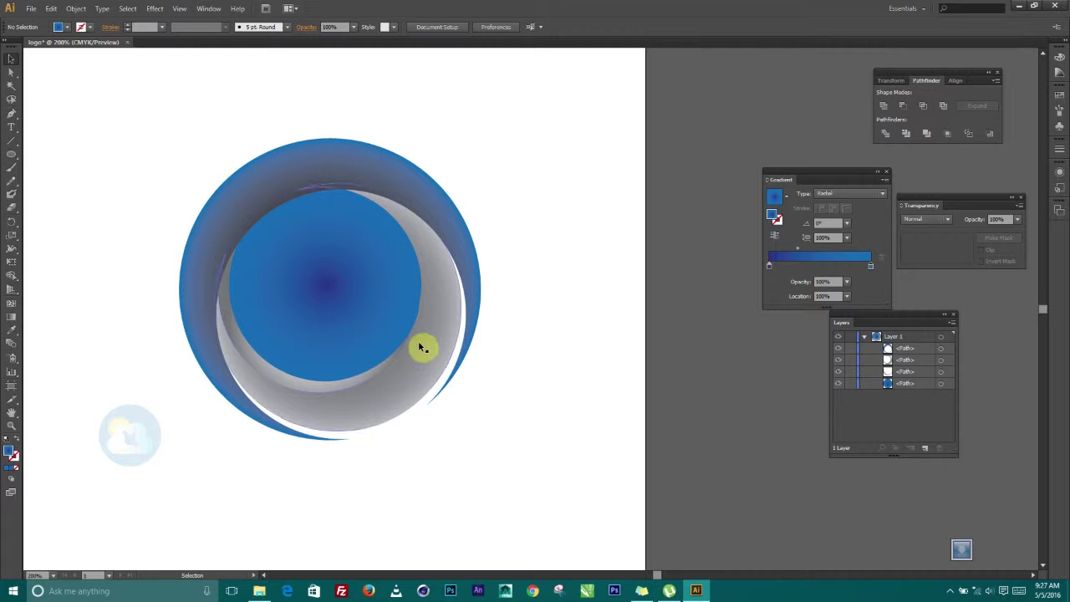
{"action": "key", "text": "super"}
{"action": "key", "text": "super+e"}
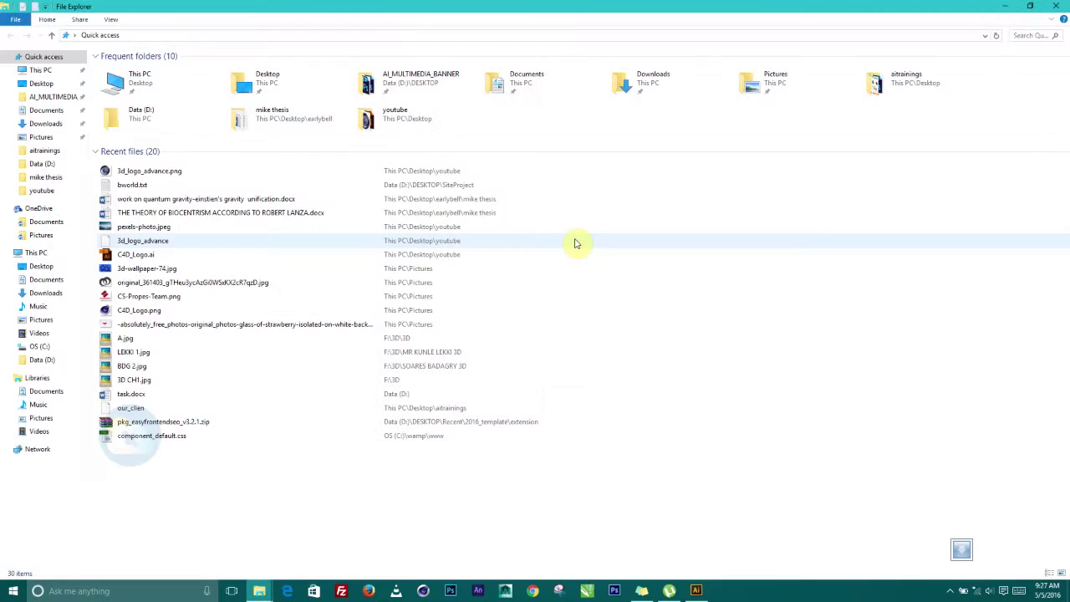
{"action": "left_click_drag", "start_coordinate": [925, 5], "coordinate": [966, 224]}
{"action": "left_click", "coordinate": [976, 215]}
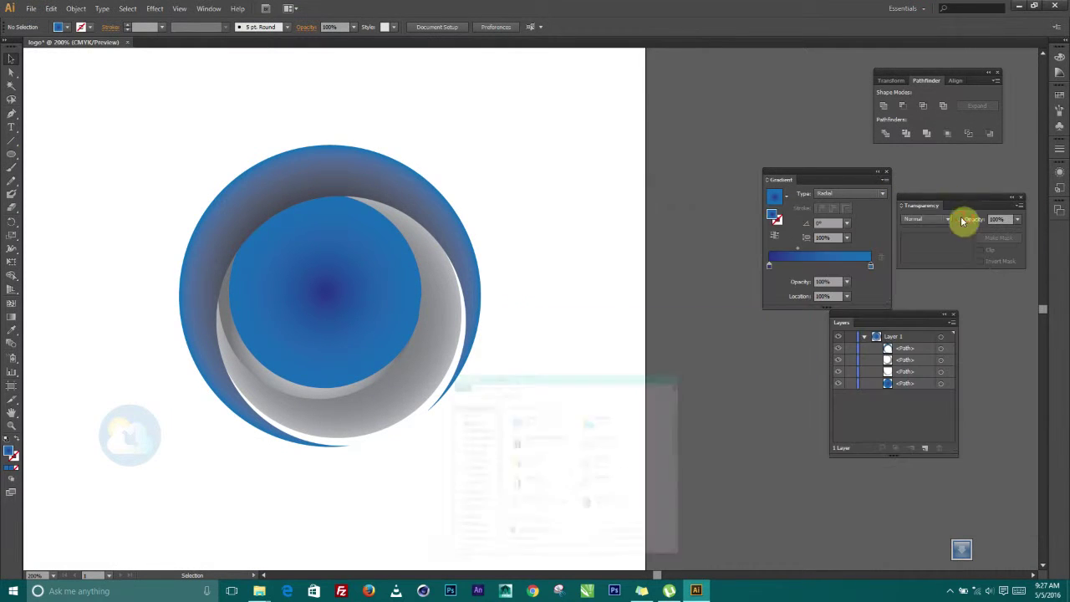
{"action": "scroll", "coordinate": [337, 329], "scroll_direction": "up", "scroll_amount": 1}
{"action": "key", "text": "space"}
{"action": "left_click_drag", "start_coordinate": [523, 263], "coordinate": [561, 265]}
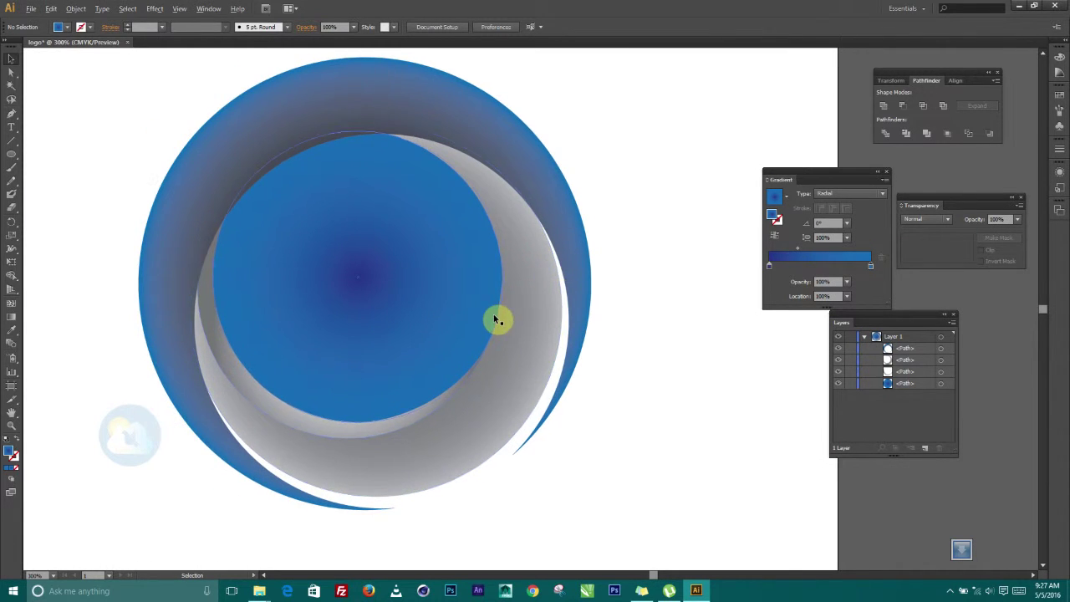
{"action": "scroll", "coordinate": [498, 319], "scroll_direction": "down", "scroll_amount": 1}
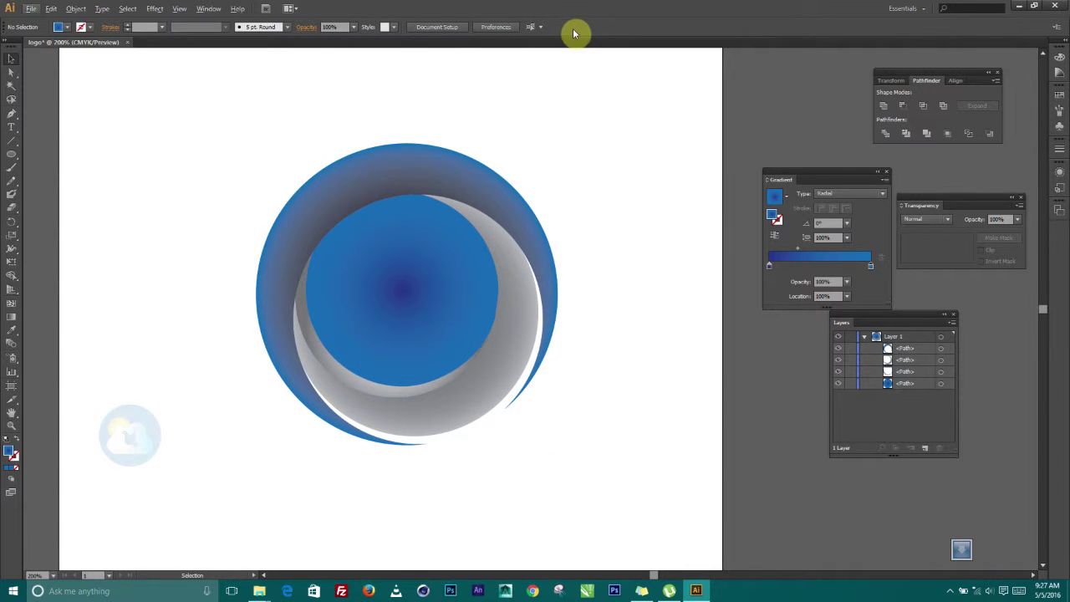
Step: Select the central blue circle and show its appearance attributes beside the artwork
{"action": "left_click", "coordinate": [479, 287]}
{"action": "left_click", "coordinate": [421, 385]}
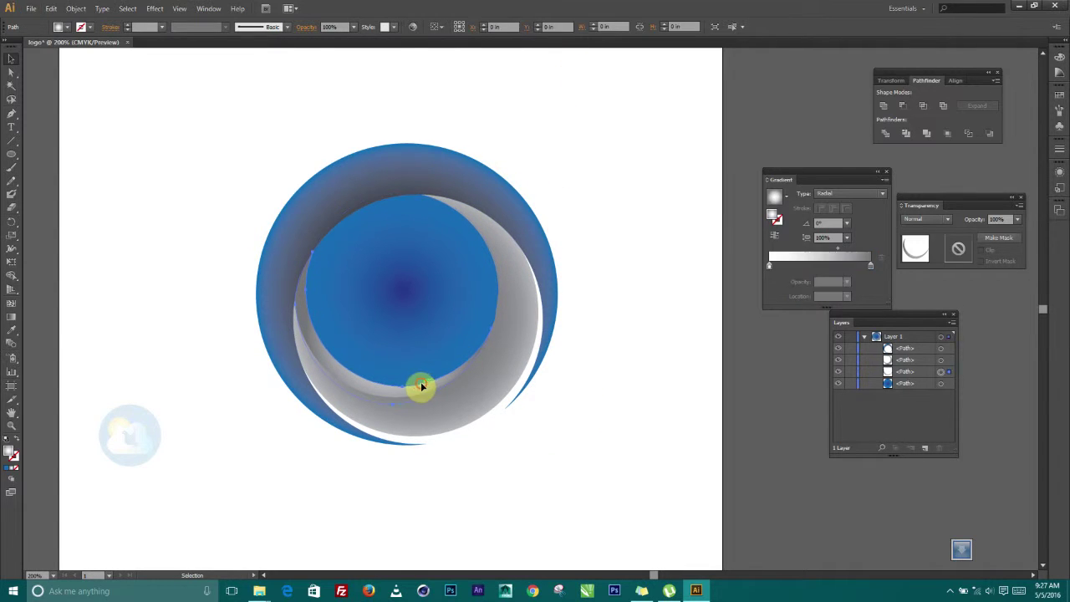
{"action": "left_click", "coordinate": [453, 218]}
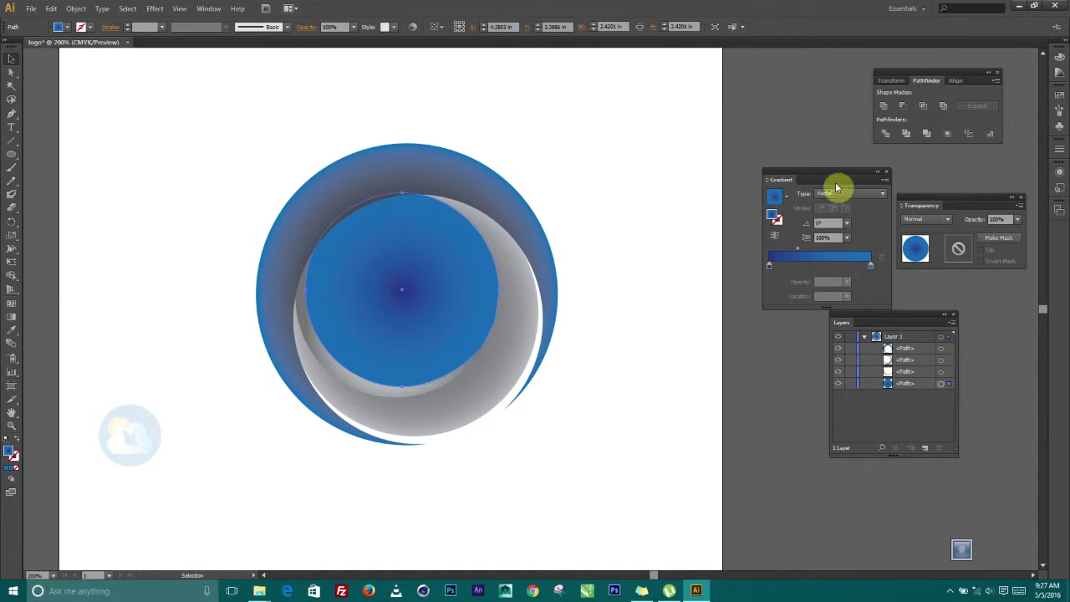
{"action": "left_click_drag", "start_coordinate": [885, 329], "coordinate": [865, 328]}
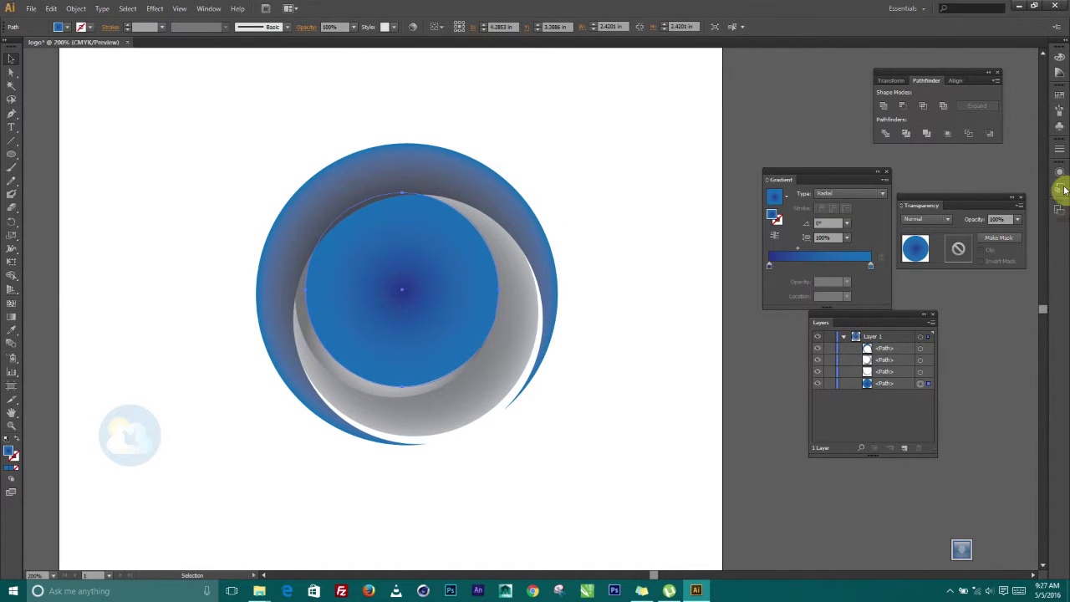
{"action": "left_click", "coordinate": [1061, 171]}
{"action": "left_click_drag", "start_coordinate": [983, 167], "coordinate": [696, 99]}
{"action": "left_click", "coordinate": [635, 268]}
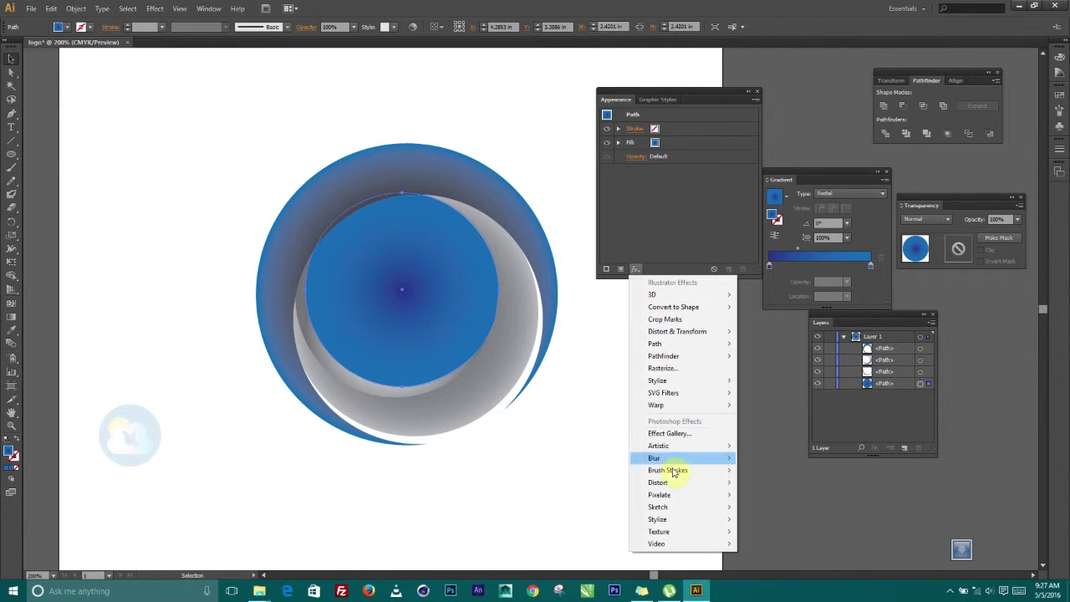
{"action": "mouse_move", "coordinate": [663, 381]}
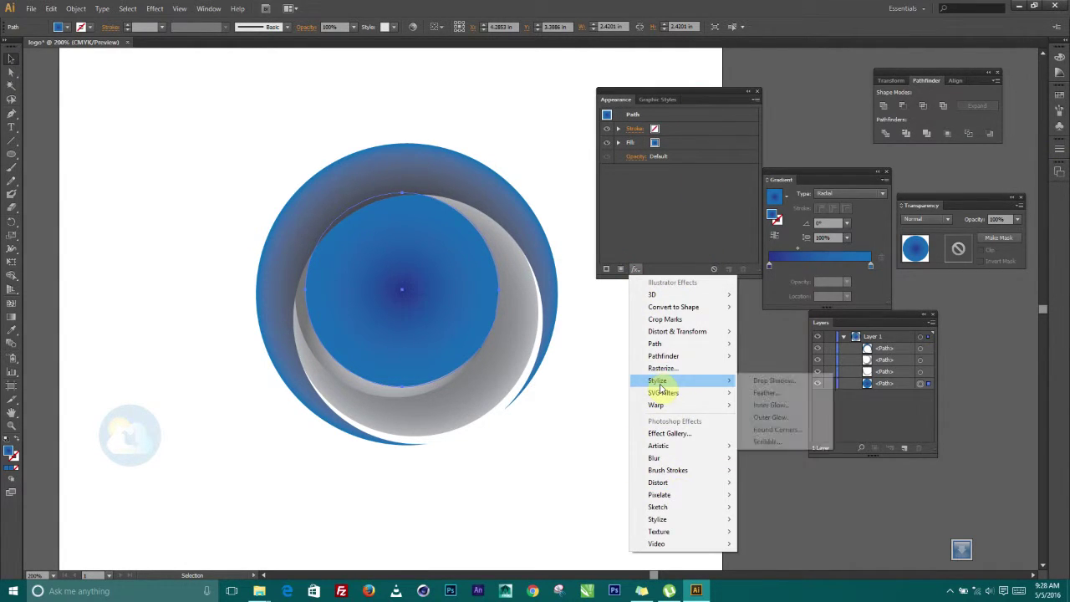
{"action": "left_click", "coordinate": [760, 380]}
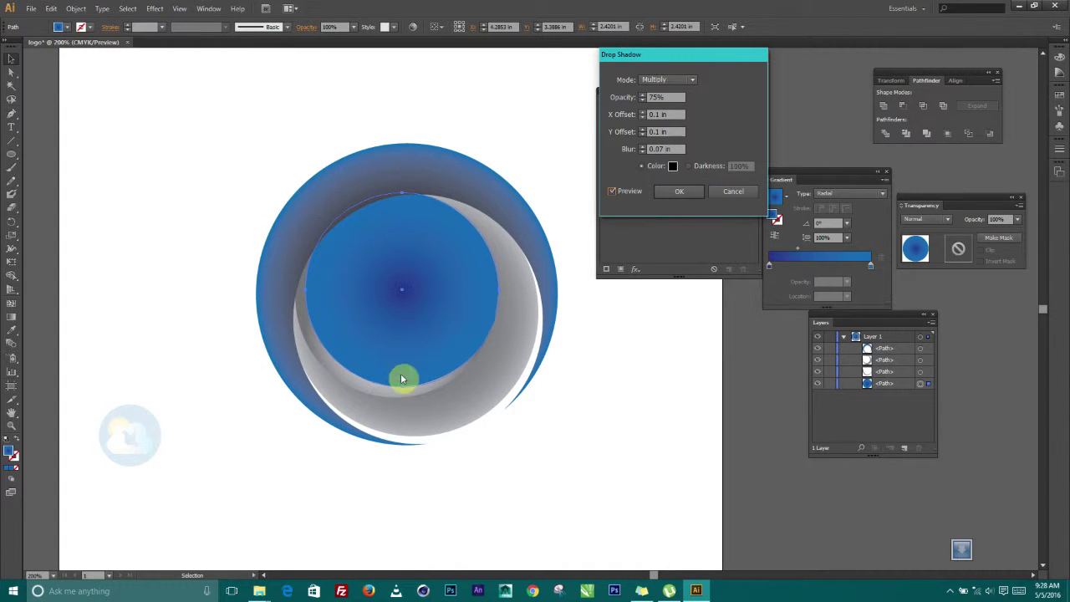
{"action": "left_click", "coordinate": [723, 195]}
{"action": "left_click", "coordinate": [621, 378]}
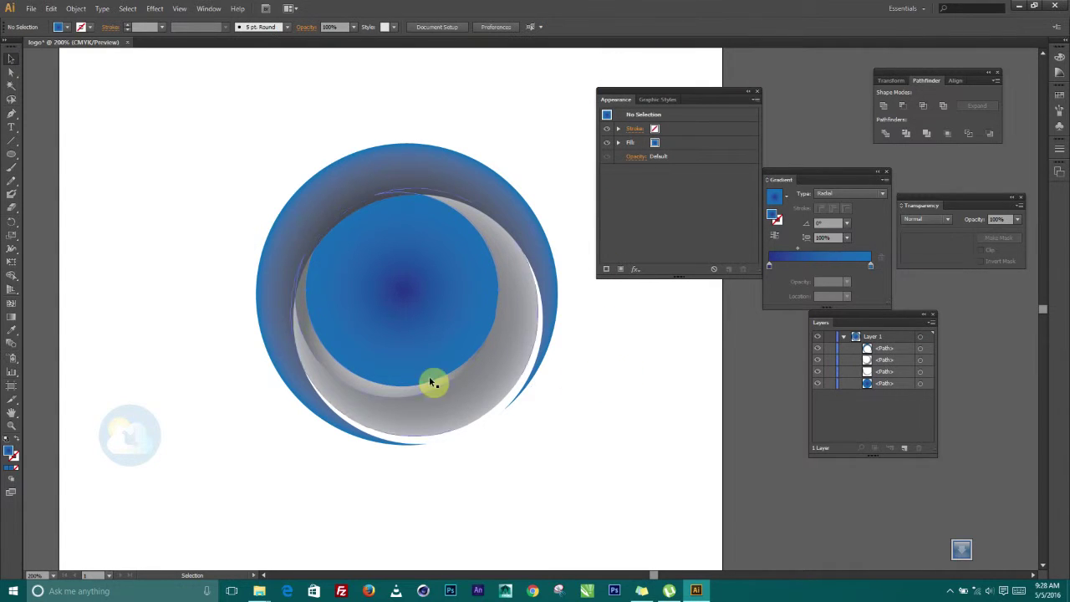
Step: Check the lowest path by toggling its visibility, and restack the central circle directly beneath the outer crescent and above both grey crescents
{"action": "left_click", "coordinate": [308, 294]}
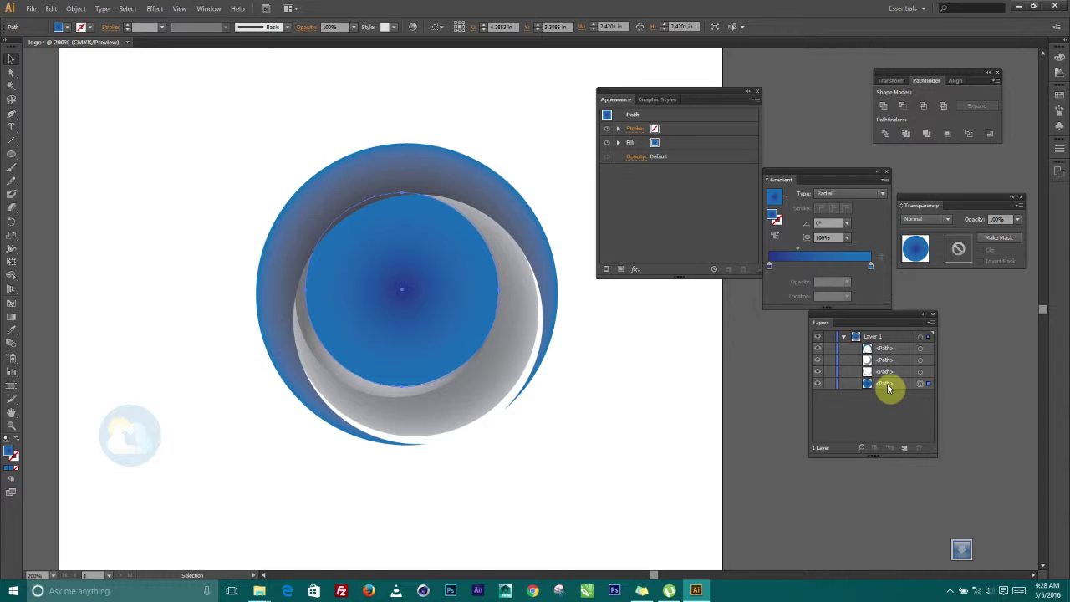
{"action": "left_click", "coordinate": [818, 384]}
{"action": "left_click", "coordinate": [818, 385]}
{"action": "left_click", "coordinate": [818, 384]}
{"action": "left_click", "coordinate": [818, 385]}
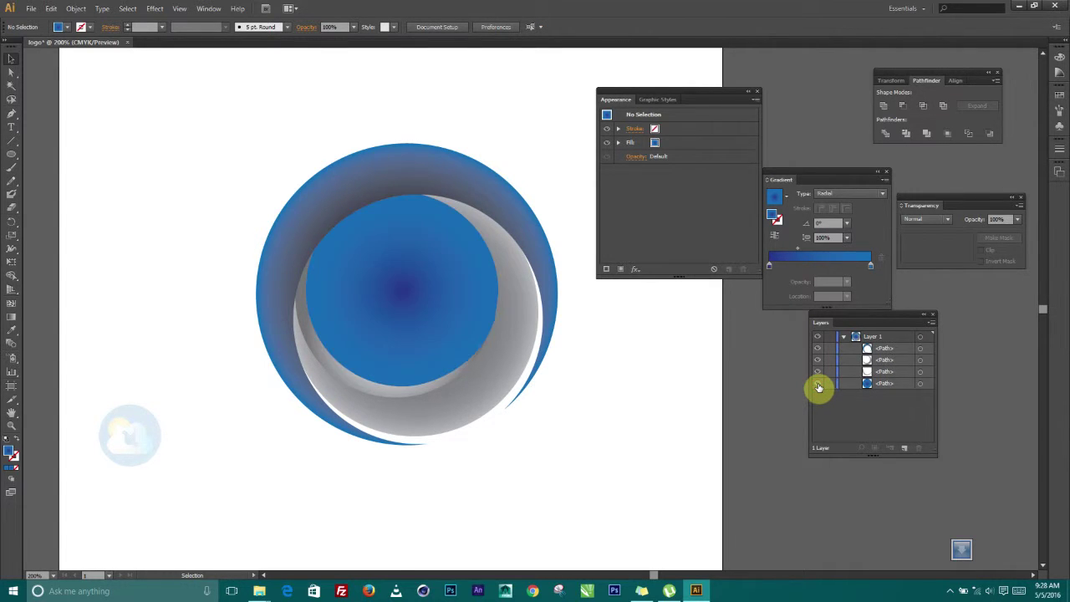
{"action": "left_click", "coordinate": [817, 385]}
{"action": "left_click", "coordinate": [818, 385]}
{"action": "left_click", "coordinate": [817, 385]}
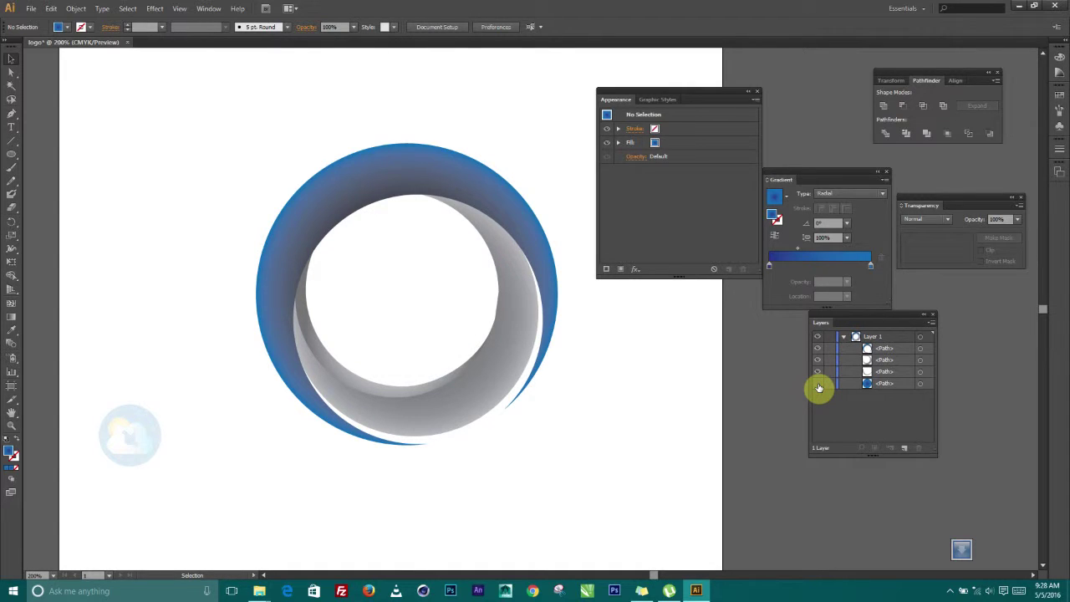
{"action": "left_click", "coordinate": [818, 384]}
{"action": "left_click", "coordinate": [817, 384]}
{"action": "left_click", "coordinate": [818, 383]}
{"action": "left_click_drag", "start_coordinate": [880, 384], "coordinate": [881, 348]}
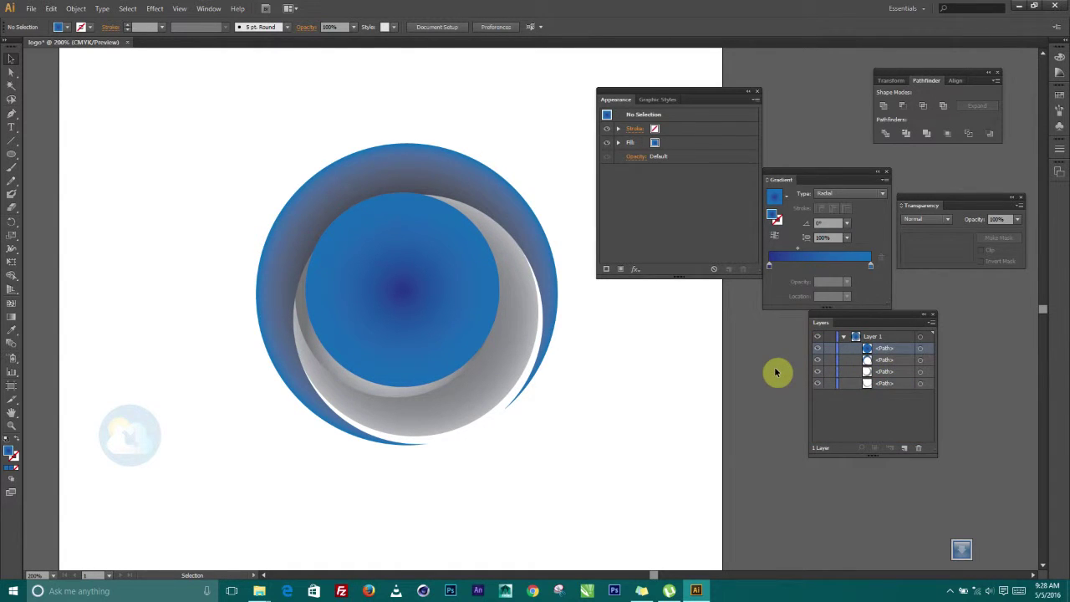
{"action": "left_click_drag", "start_coordinate": [888, 356], "coordinate": [888, 365]}
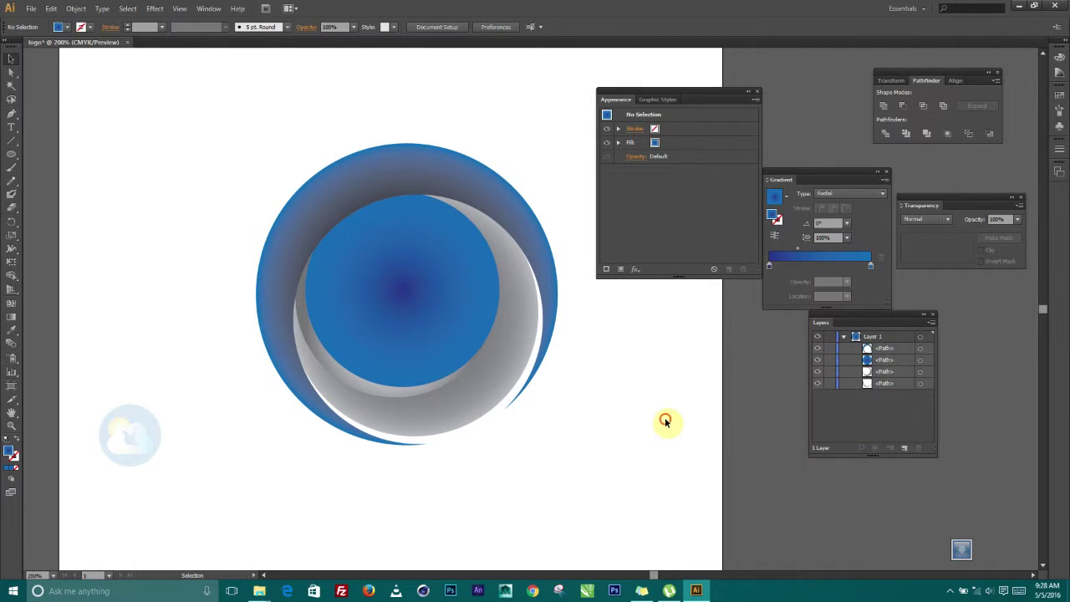
Step: Start a Drop Shadow effect on the restacked central circle with an X offset of -1.2 in and preview enabled
{"action": "left_click", "coordinate": [920, 360]}
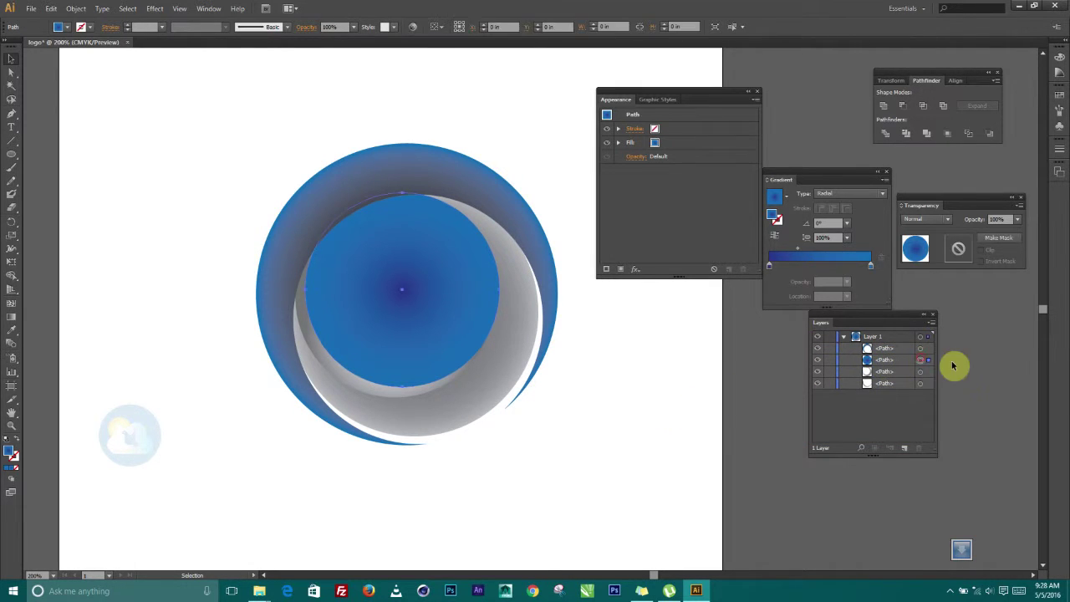
{"action": "left_click", "coordinate": [635, 269]}
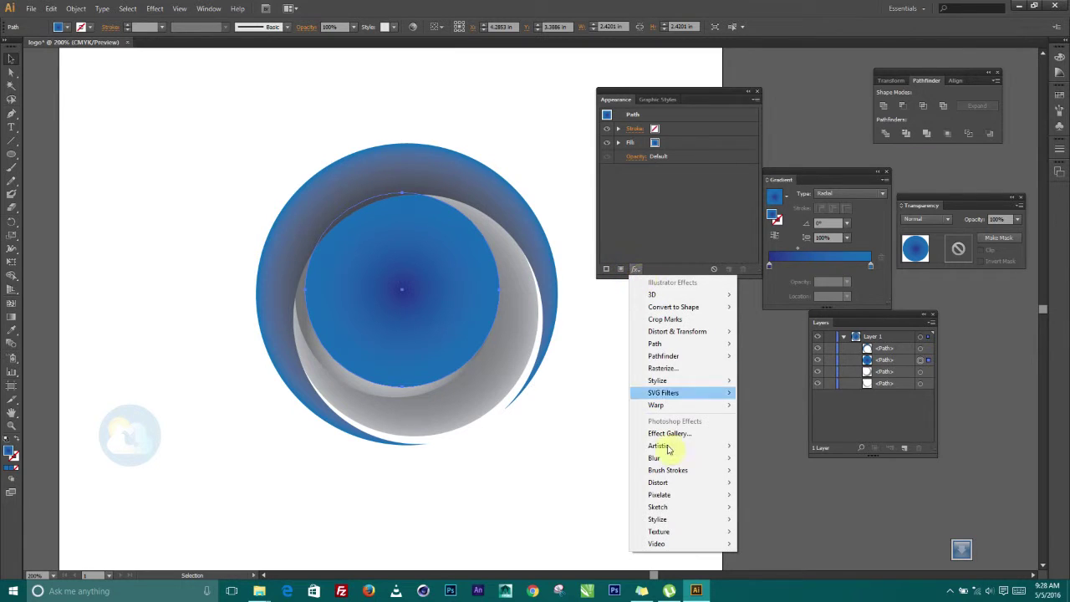
{"action": "mouse_move", "coordinate": [678, 385]}
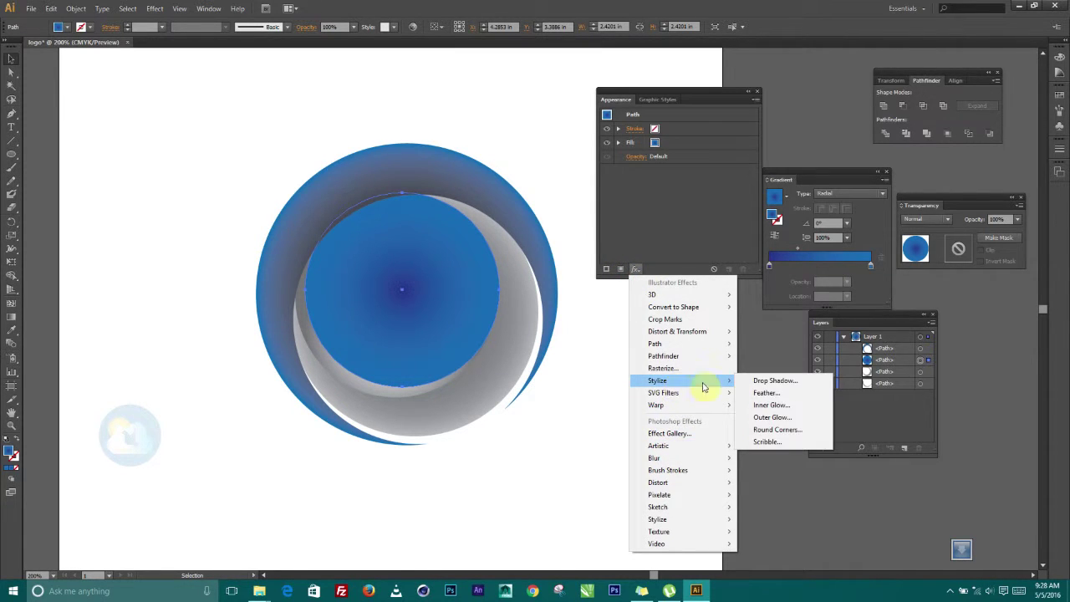
{"action": "left_click", "coordinate": [759, 382]}
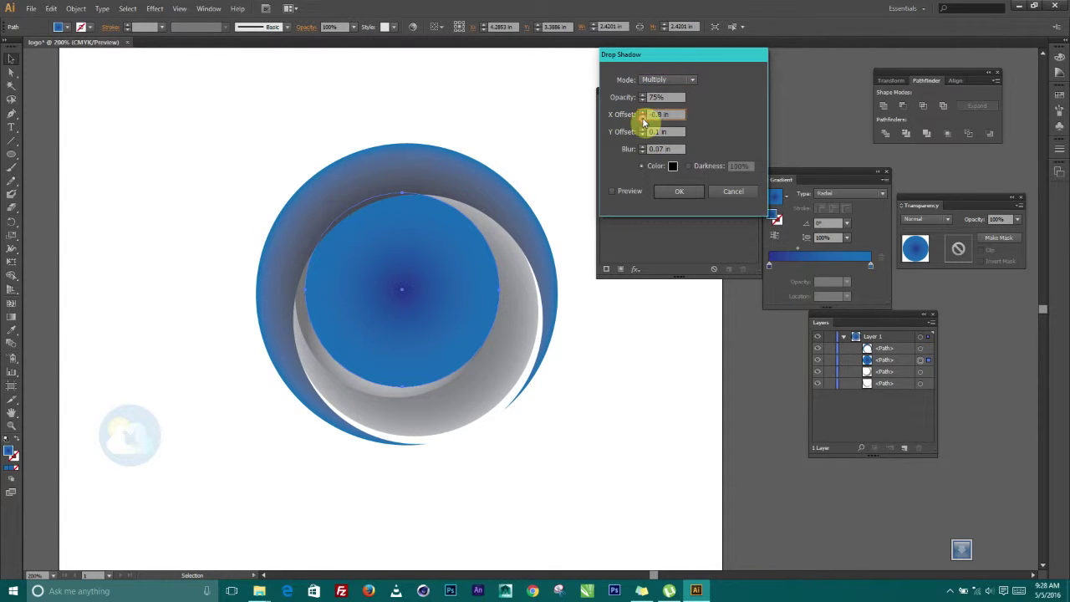
{"action": "type", "text": "-1.2"}
{"action": "left_click", "coordinate": [612, 190]}
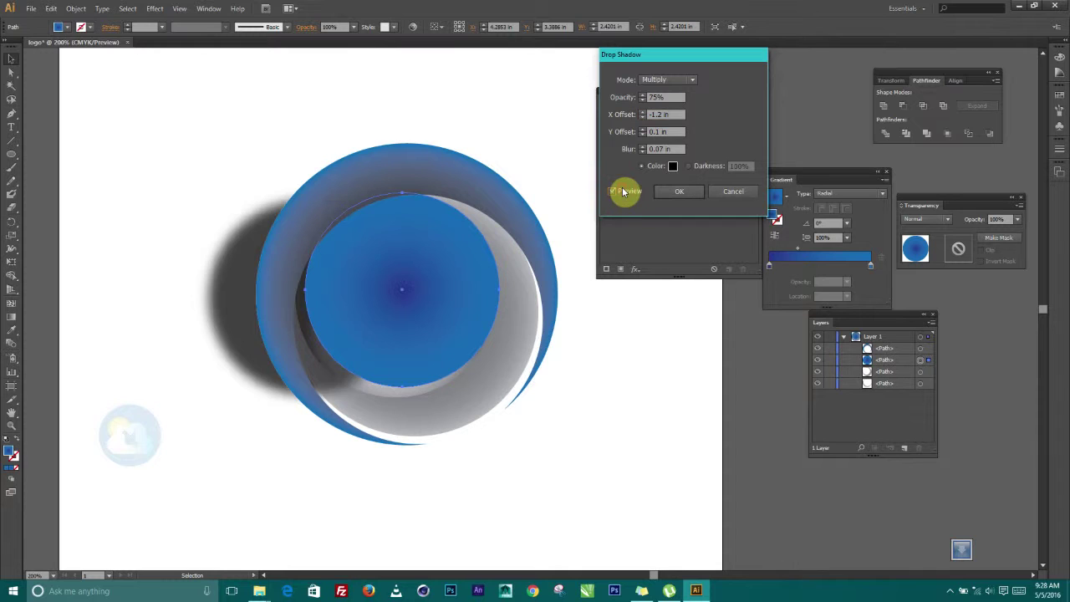
Step: Set the circle shadow's X offset to 0.1 in
{"action": "left_click", "coordinate": [643, 113]}
{"action": "left_click", "coordinate": [644, 113]}
{"action": "left_click", "coordinate": [643, 113]}
{"action": "left_click", "coordinate": [643, 112]}
{"action": "left_click", "coordinate": [643, 113]}
{"action": "left_click", "coordinate": [643, 113]}
{"action": "left_click", "coordinate": [643, 113]}
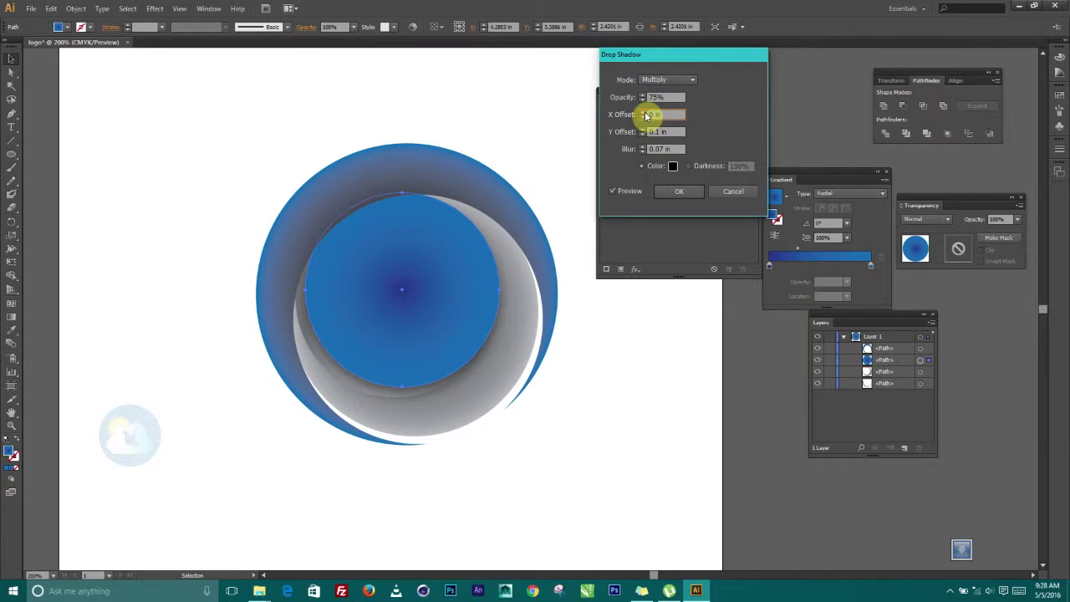
{"action": "left_click", "coordinate": [643, 113]}
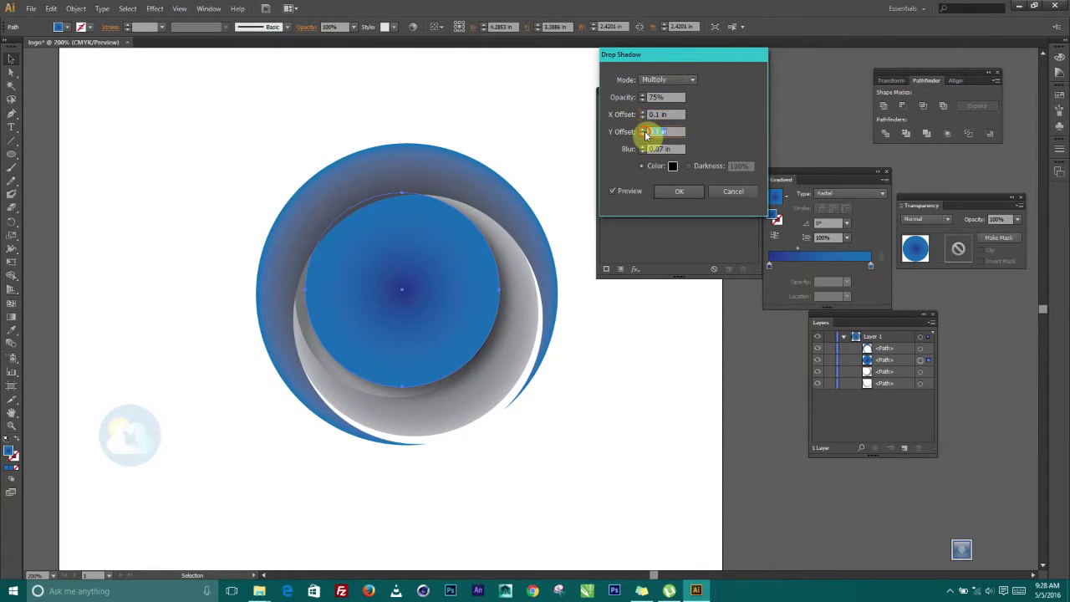
Step: Set the circle shadow's Y offset to 0.3 in and opacity to 63%, apply the effect, and deselect the circle
{"action": "left_click", "coordinate": [643, 132]}
{"action": "left_click", "coordinate": [644, 132]}
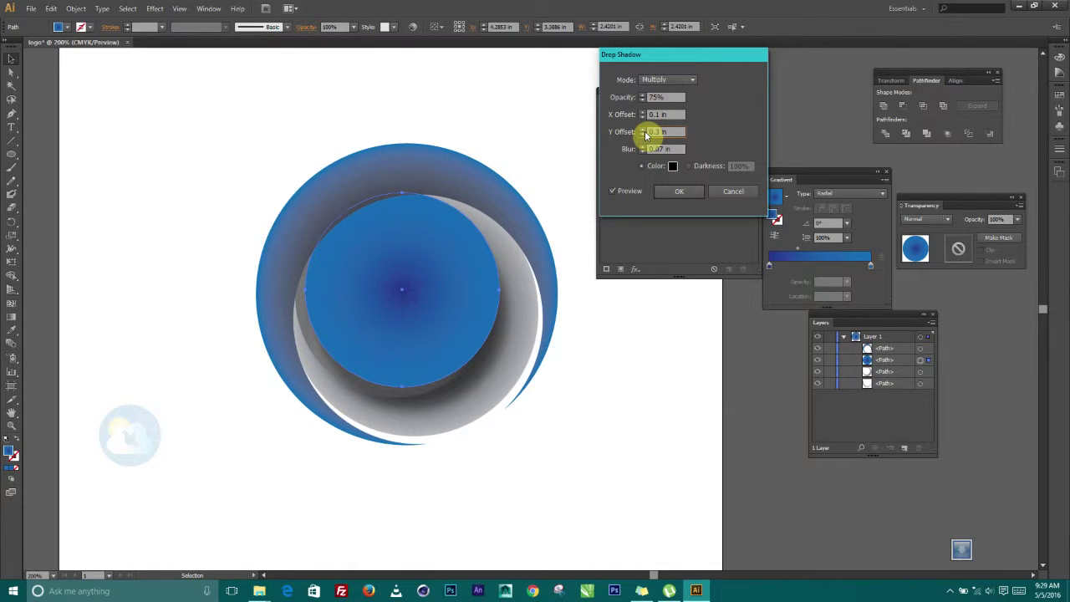
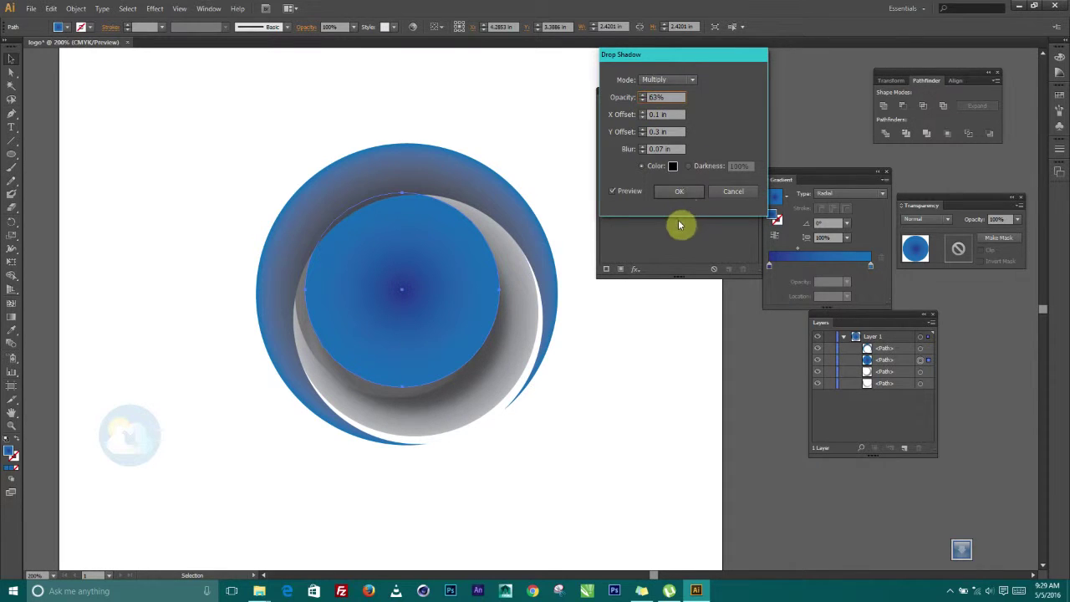
{"action": "left_click", "coordinate": [674, 192]}
{"action": "left_click", "coordinate": [650, 354]}
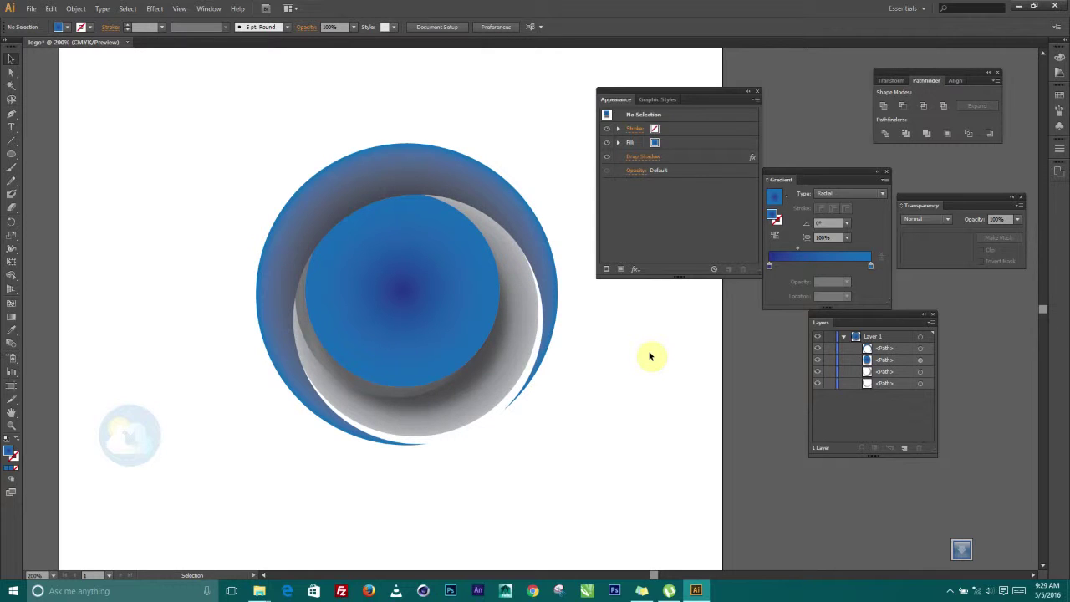
Step: Start a Drop Shadow effect on the larger grey crescent with preview enabled
{"action": "left_click", "coordinate": [474, 424]}
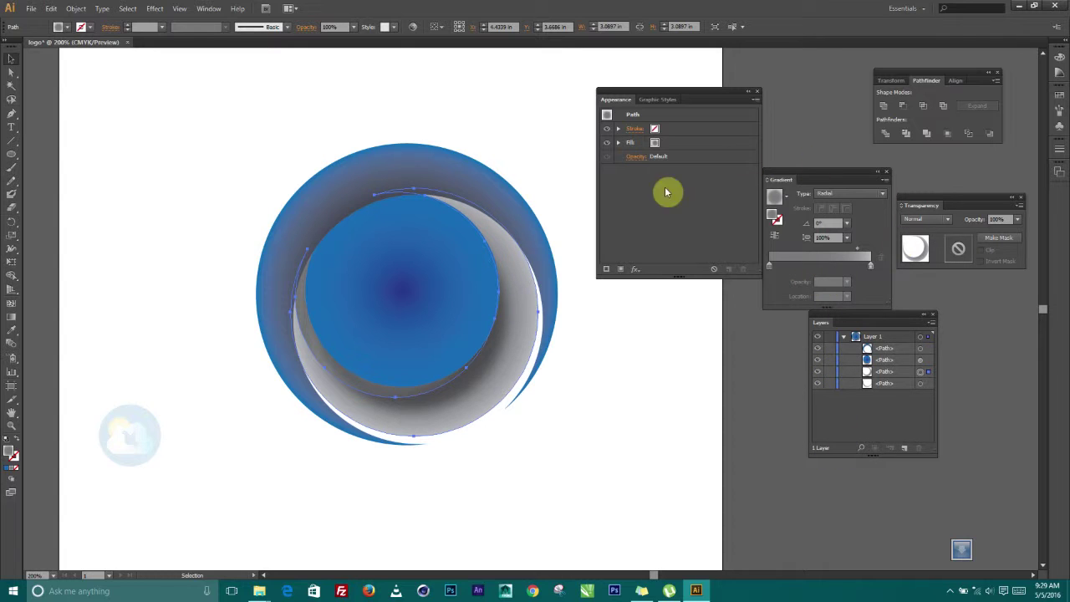
{"action": "left_click", "coordinate": [637, 268]}
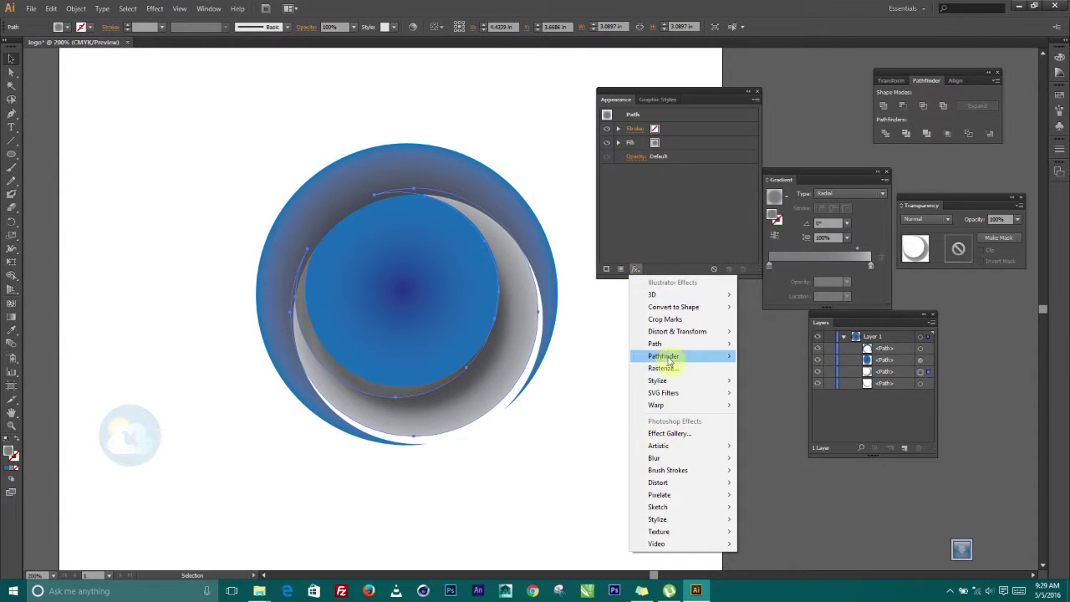
{"action": "left_click", "coordinate": [751, 381]}
{"action": "left_click", "coordinate": [624, 193]}
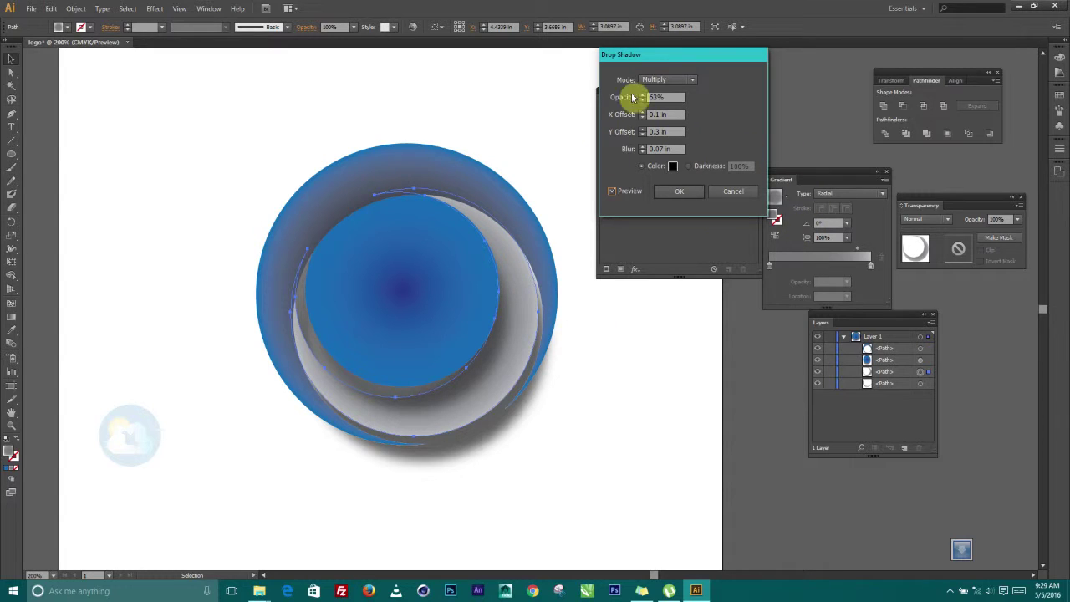
Step: Try Y offsets of 0.6 in and -0.8 in for the grey crescent's shadow
{"action": "left_click", "coordinate": [643, 130]}
{"action": "left_click", "coordinate": [643, 129]}
{"action": "left_click", "coordinate": [643, 130]}
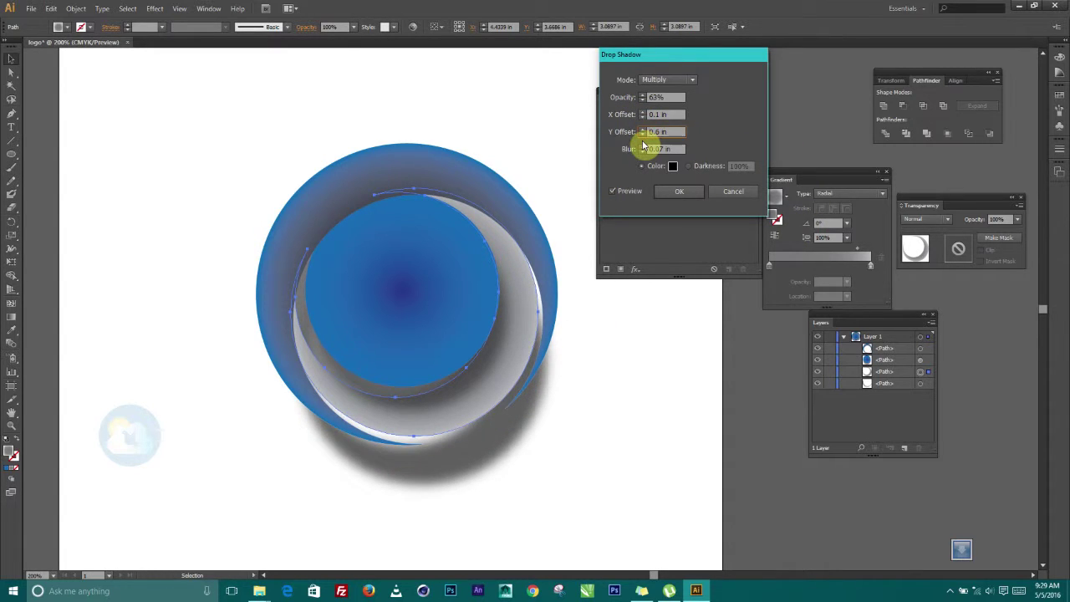
{"action": "left_click", "coordinate": [643, 135]}
{"action": "left_click", "coordinate": [643, 136]}
{"action": "left_click", "coordinate": [643, 135]}
{"action": "left_click", "coordinate": [643, 136]}
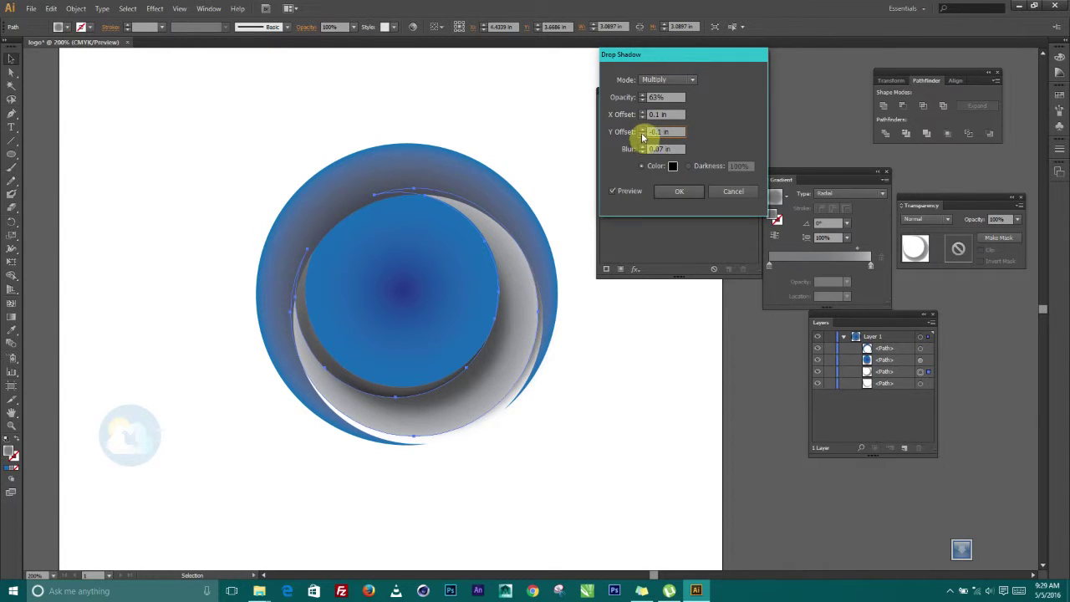
{"action": "left_click", "coordinate": [643, 130]}
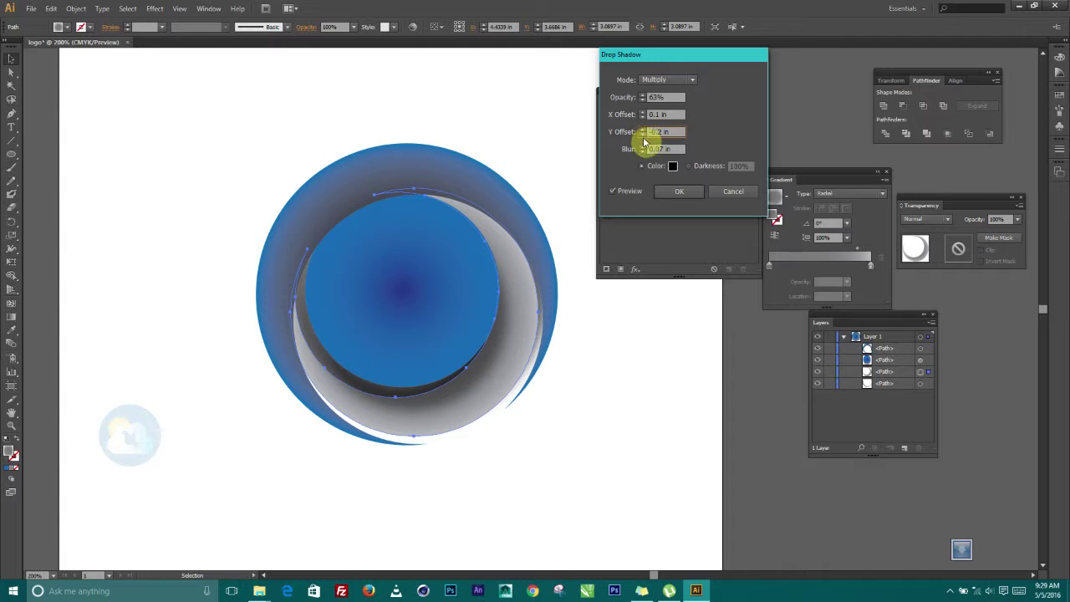
{"action": "left_click", "coordinate": [643, 136]}
{"action": "left_click", "coordinate": [643, 136]}
{"action": "left_click", "coordinate": [643, 135]}
{"action": "left_click", "coordinate": [643, 135]}
{"action": "left_click", "coordinate": [643, 135]}
{"action": "left_click", "coordinate": [643, 136]}
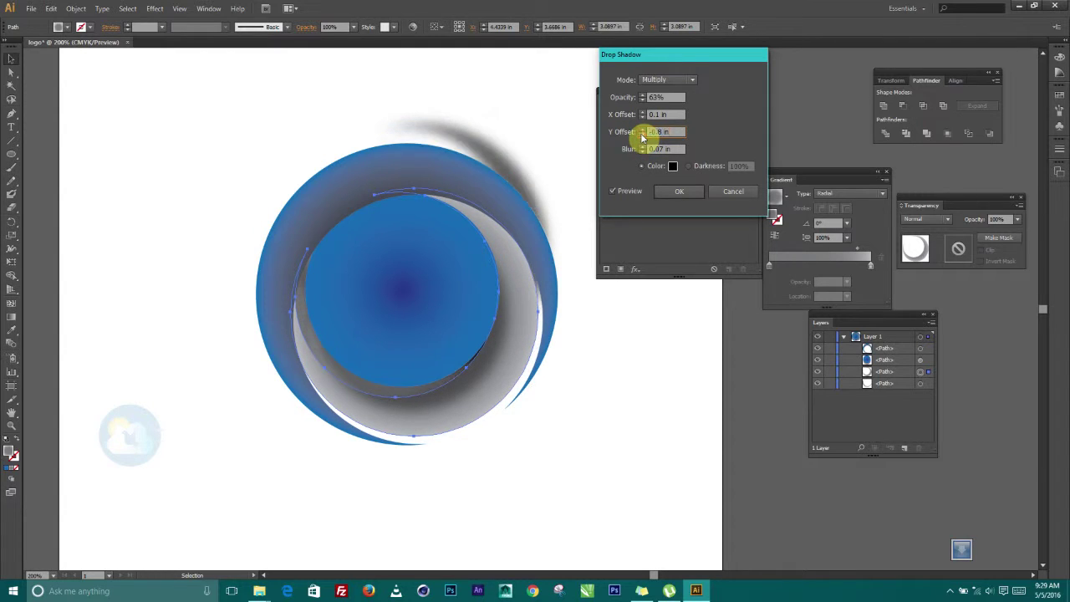
Step: Set the grey crescent shadow's X offset to 0 in and its Y offset to 0.1 in
{"action": "left_click", "coordinate": [643, 130]}
{"action": "left_click", "coordinate": [643, 130]}
{"action": "left_click", "coordinate": [643, 129]}
{"action": "left_click", "coordinate": [643, 130]}
{"action": "left_click", "coordinate": [643, 130]}
{"action": "left_click", "coordinate": [643, 130]}
{"action": "left_click", "coordinate": [643, 130]}
{"action": "left_click", "coordinate": [643, 129]}
{"action": "left_click", "coordinate": [643, 130]}
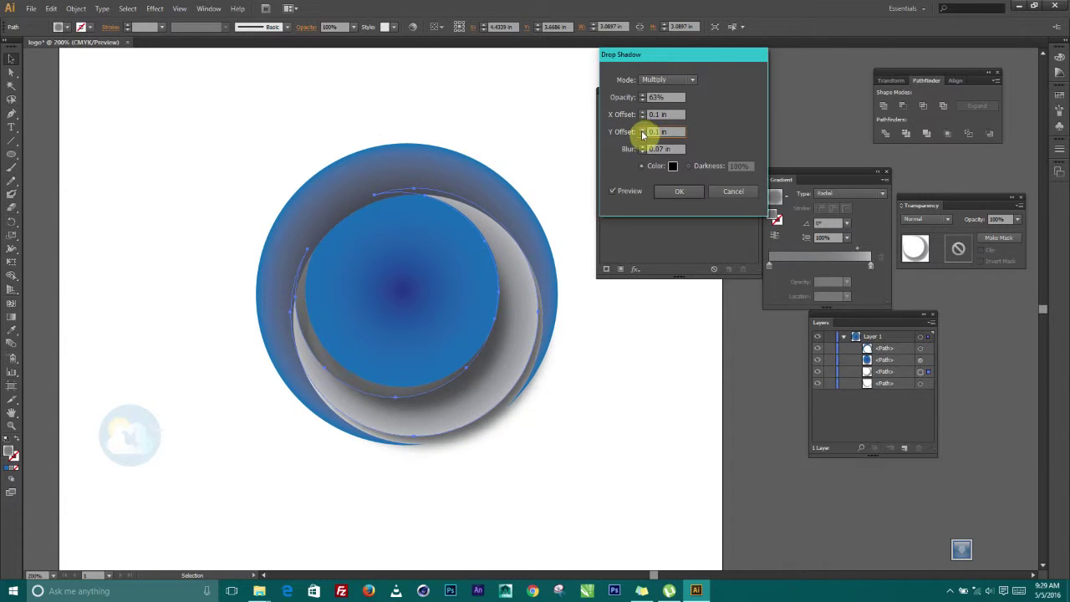
{"action": "left_click", "coordinate": [643, 136]}
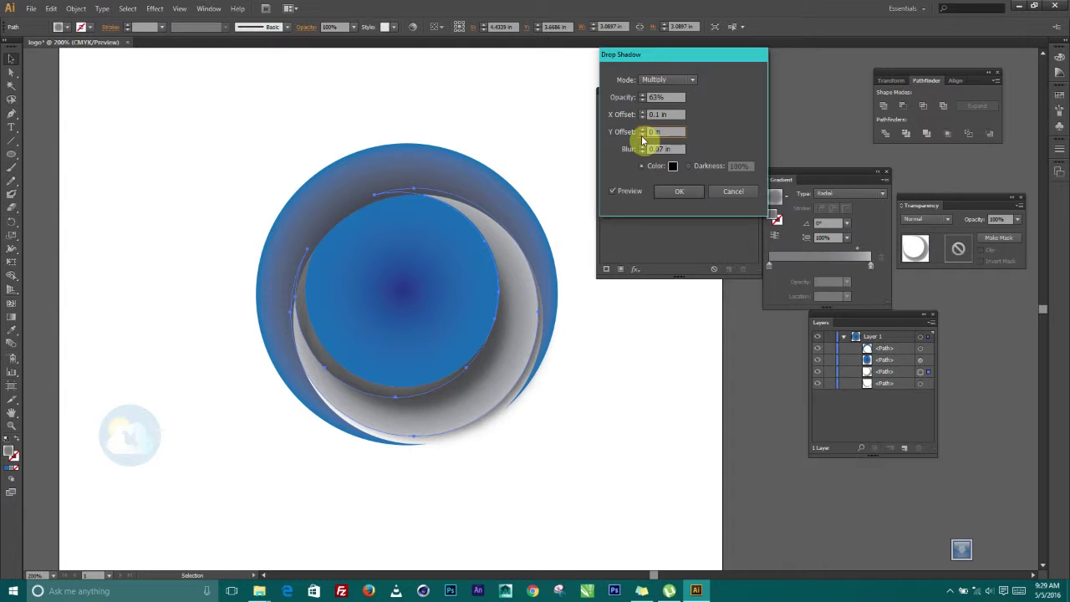
{"action": "left_click", "coordinate": [643, 119]}
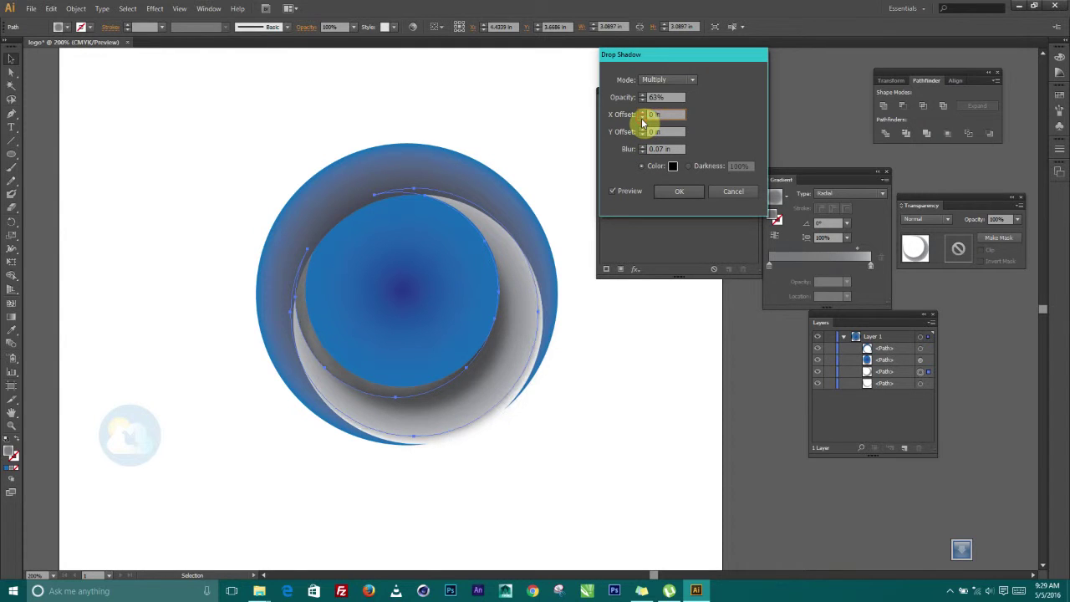
{"action": "left_click", "coordinate": [643, 130]}
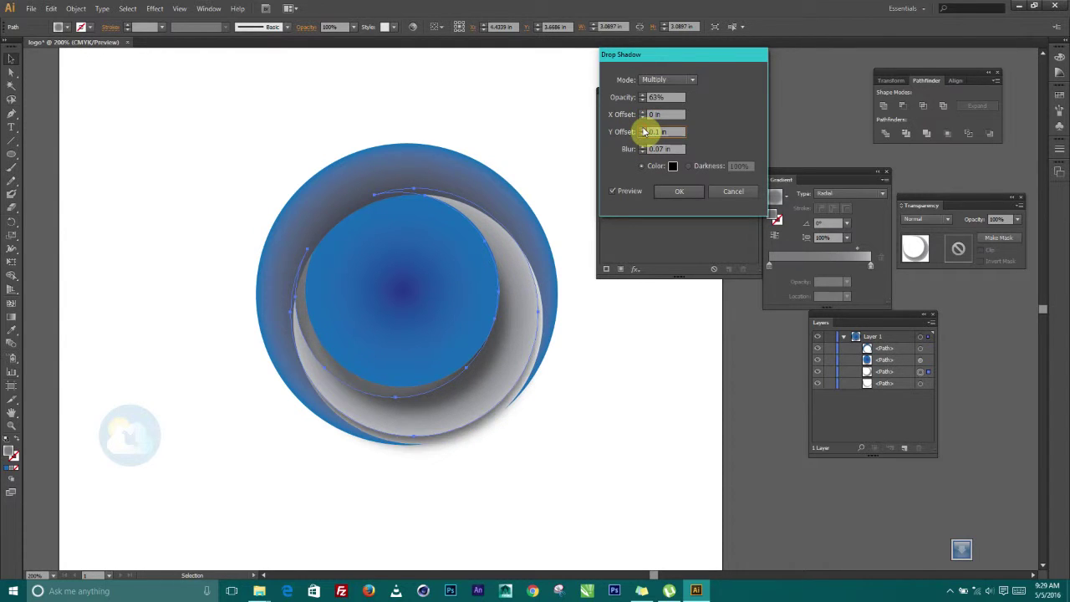
{"action": "left_click", "coordinate": [643, 130]}
{"action": "left_click", "coordinate": [643, 135]}
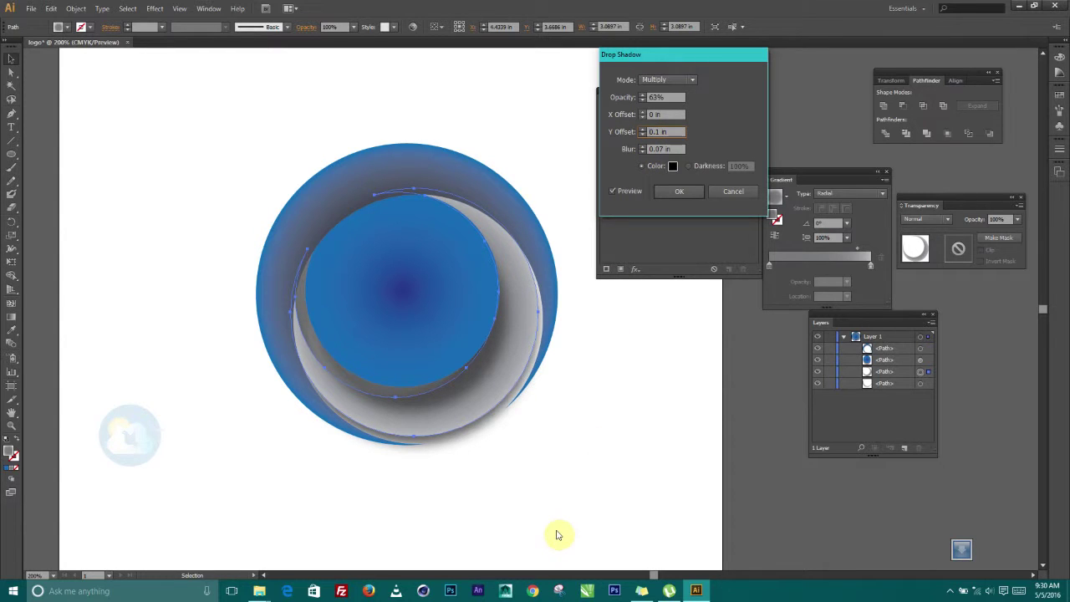
Step: Lower the grey crescent shadow's opacity to 47%, apply the effect, and deselect the crescent
{"action": "left_click", "coordinate": [646, 99]}
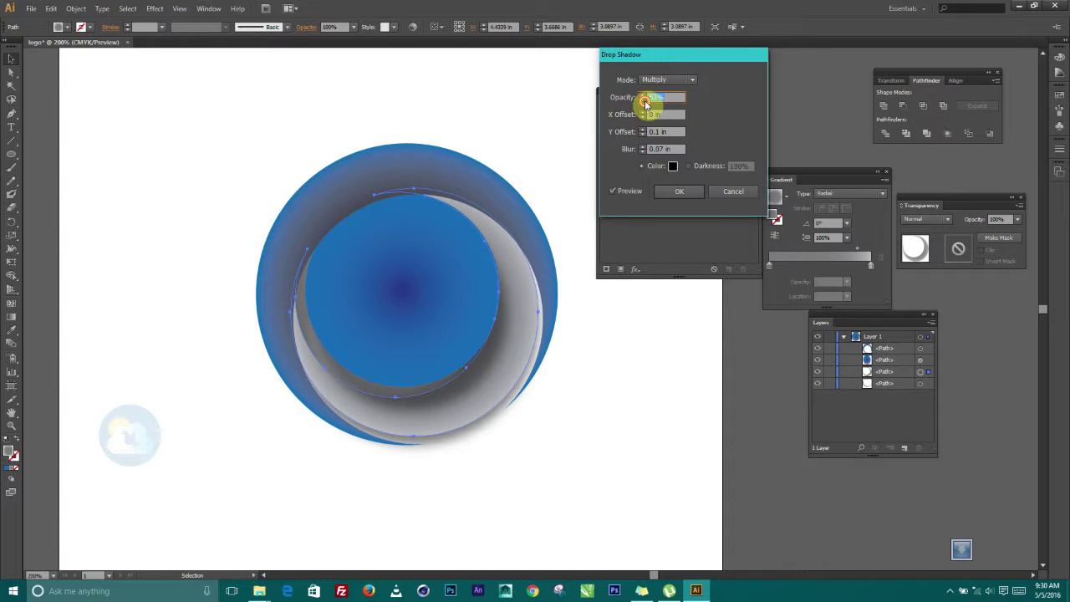
{"action": "left_click", "coordinate": [679, 191]}
{"action": "left_click", "coordinate": [595, 437]}
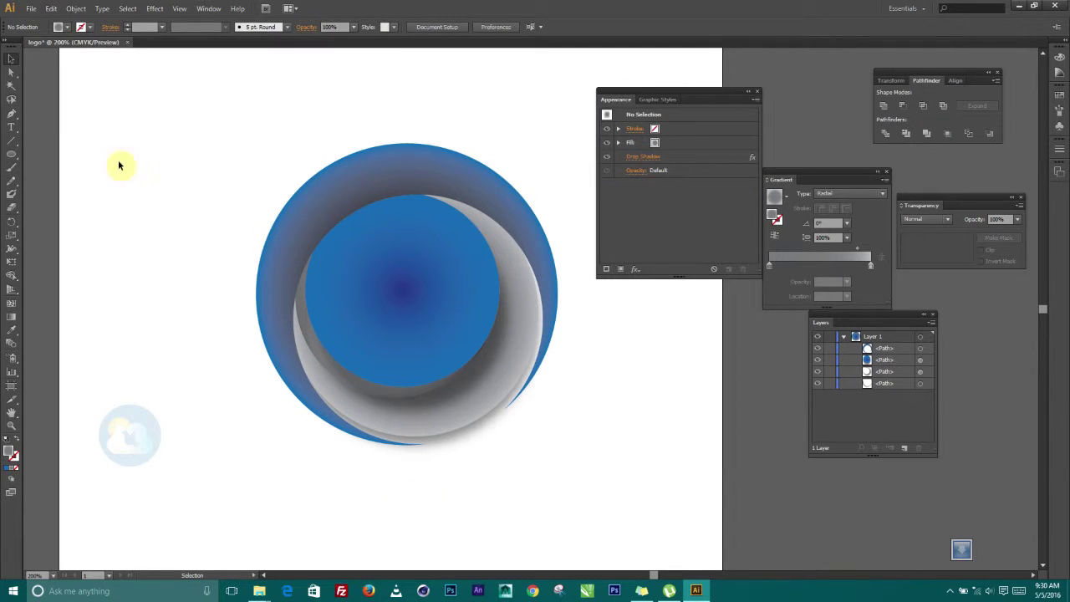
{"action": "left_click", "coordinate": [483, 172]}
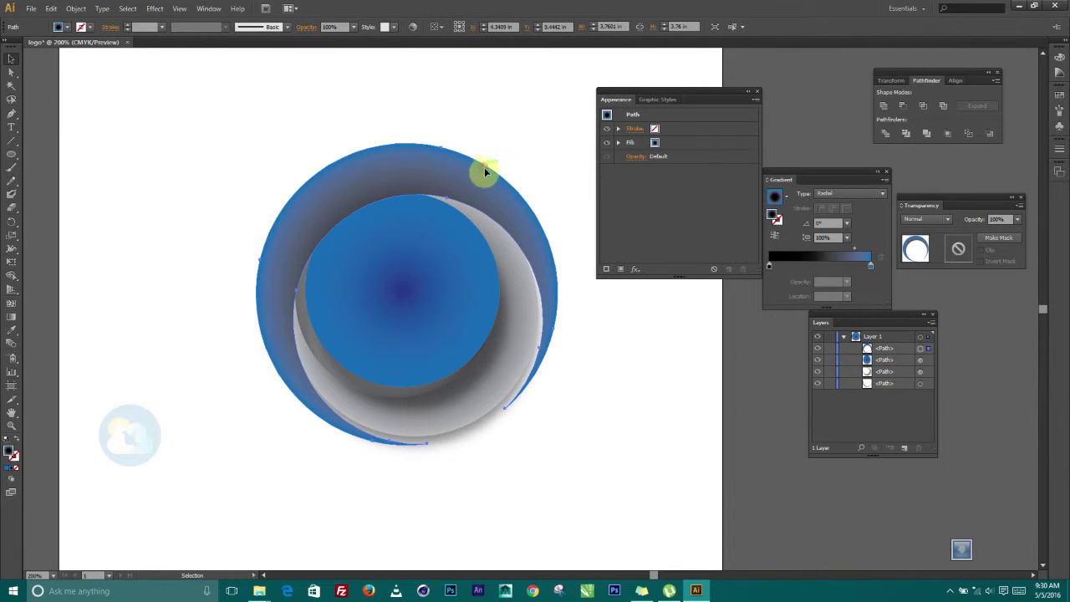
{"action": "left_click", "coordinate": [634, 271]}
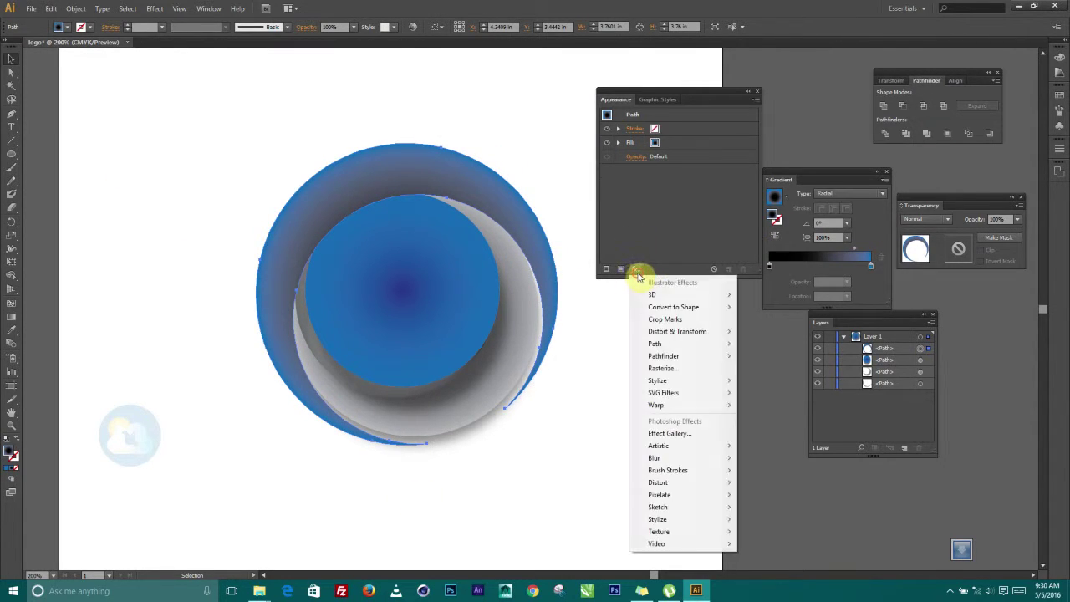
{"action": "mouse_move", "coordinate": [657, 382]}
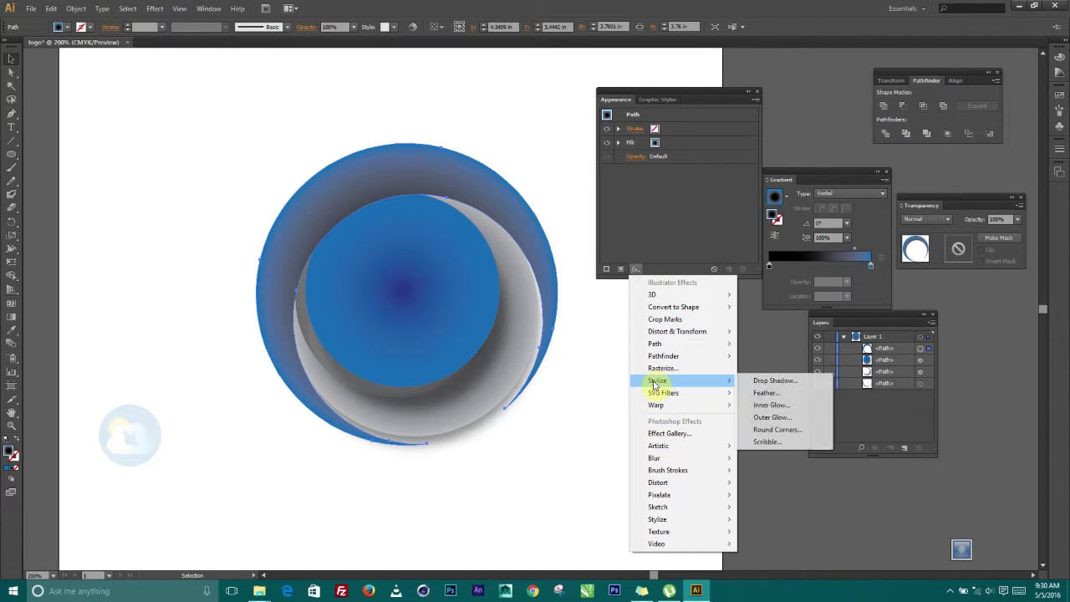
{"action": "left_click", "coordinate": [768, 380]}
{"action": "left_click", "coordinate": [631, 194]}
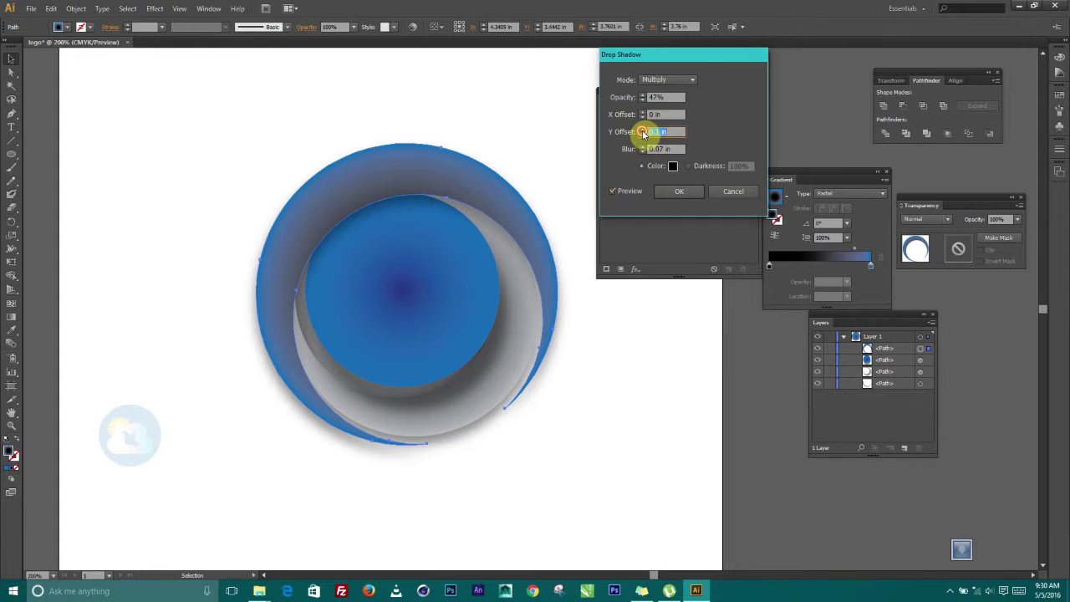
{"action": "left_click", "coordinate": [642, 130]}
{"action": "left_click", "coordinate": [642, 130]}
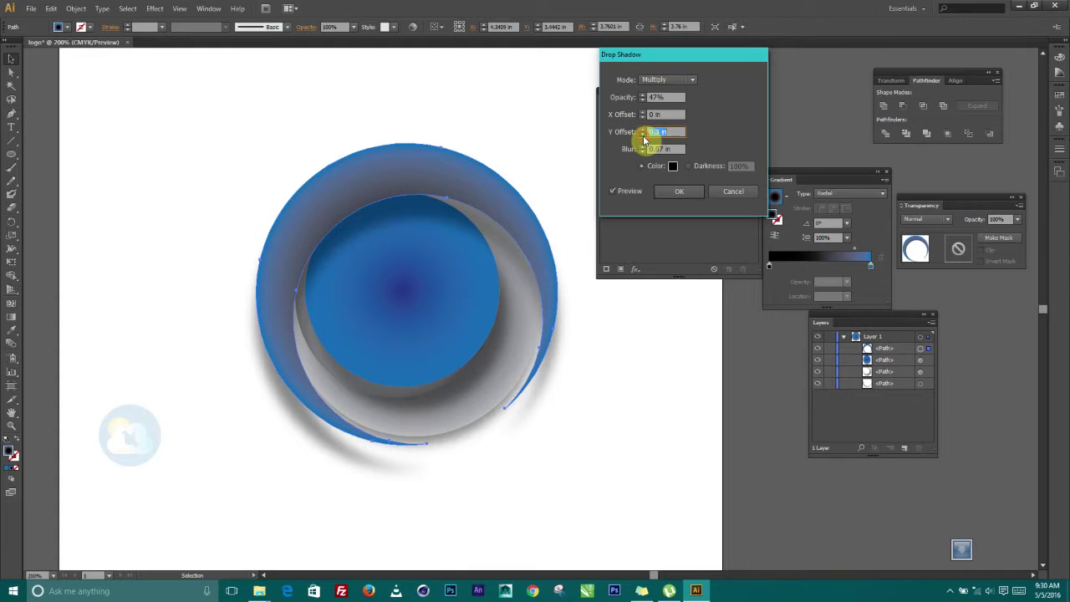
{"action": "left_click", "coordinate": [644, 136]}
{"action": "left_click", "coordinate": [643, 136]}
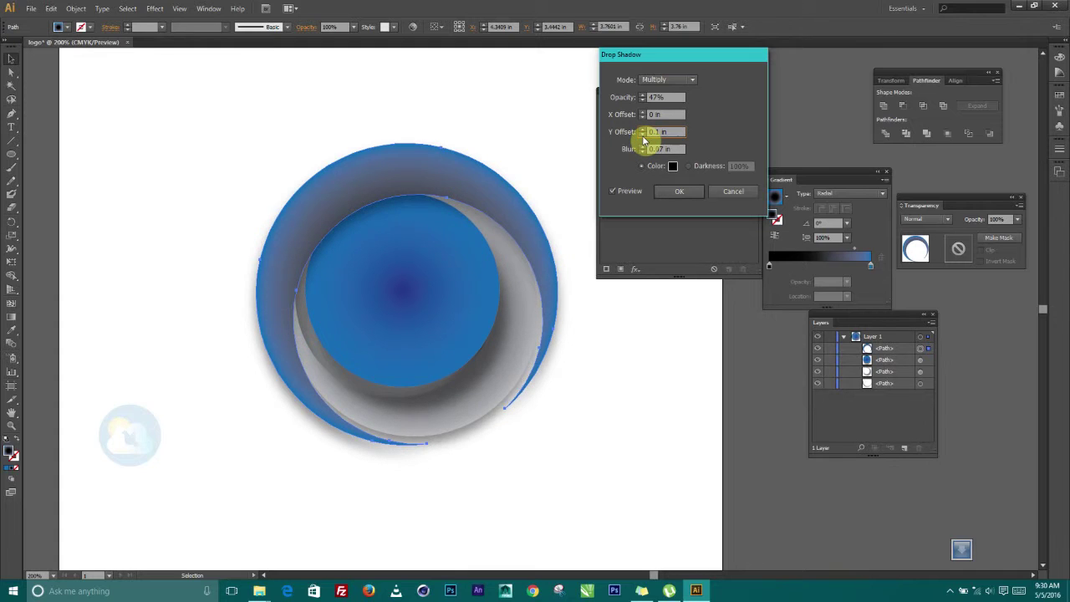
{"action": "left_click", "coordinate": [641, 130]}
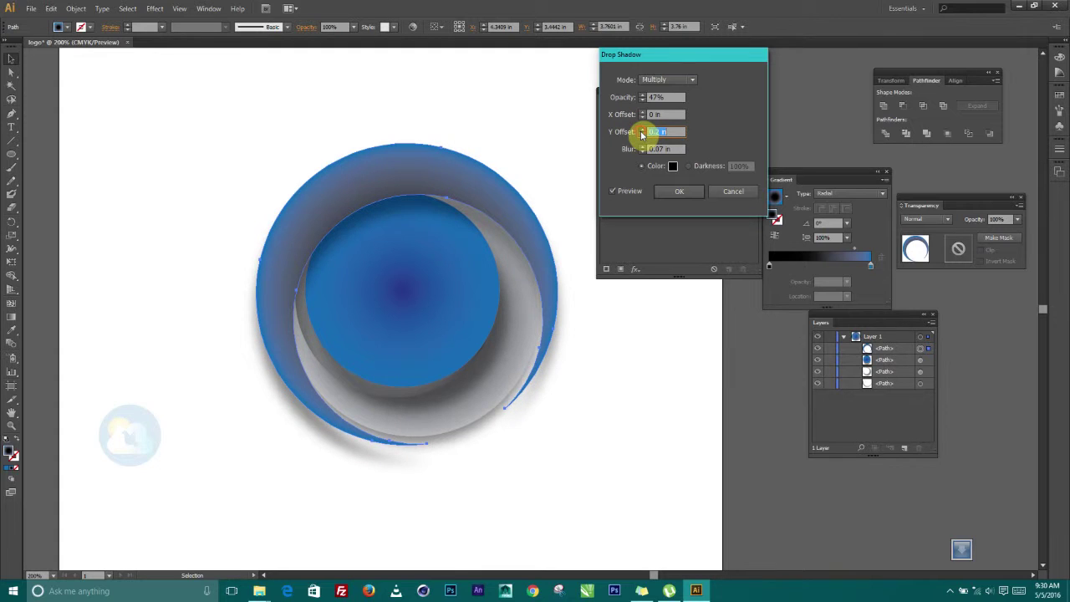
{"action": "left_click", "coordinate": [642, 131]}
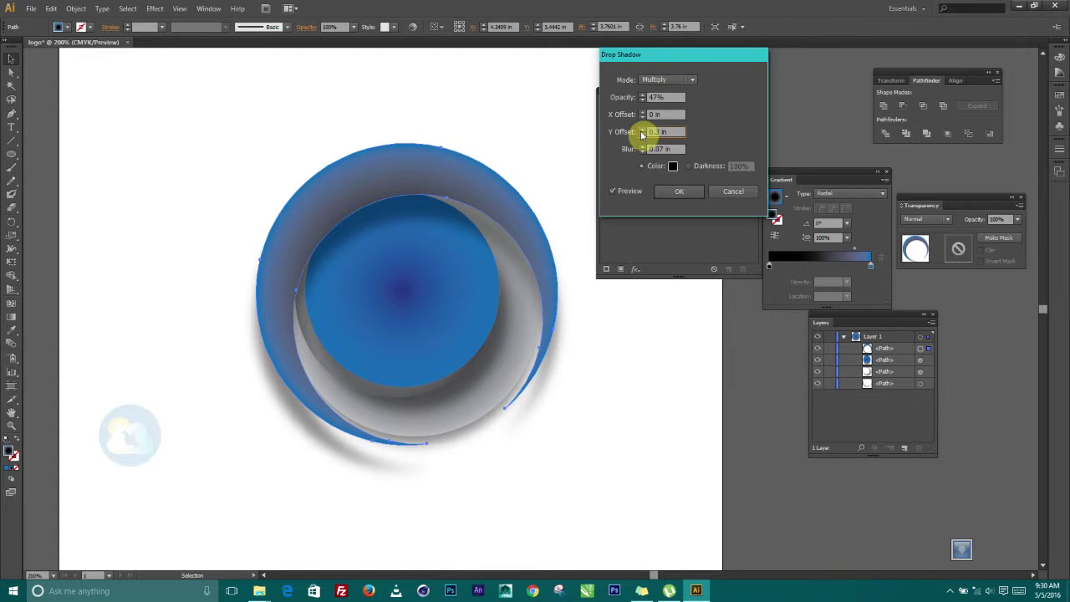
{"action": "left_click", "coordinate": [725, 193]}
{"action": "left_click", "coordinate": [496, 93]}
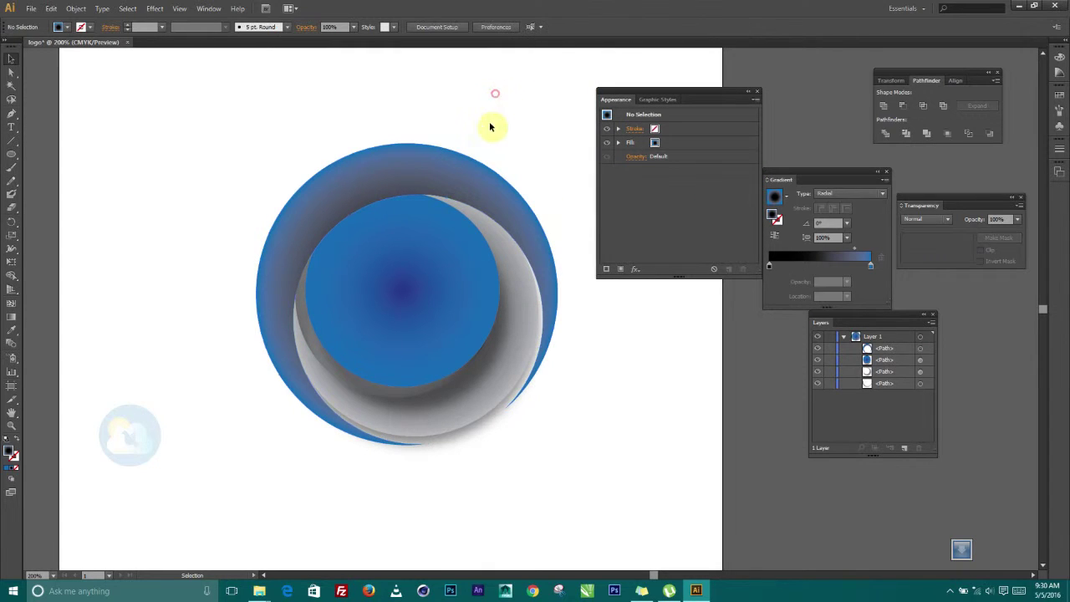
Step: Duplicate the outer blue crescent's path within Layer 1 and keep the upper copy selected
{"action": "left_click", "coordinate": [462, 159]}
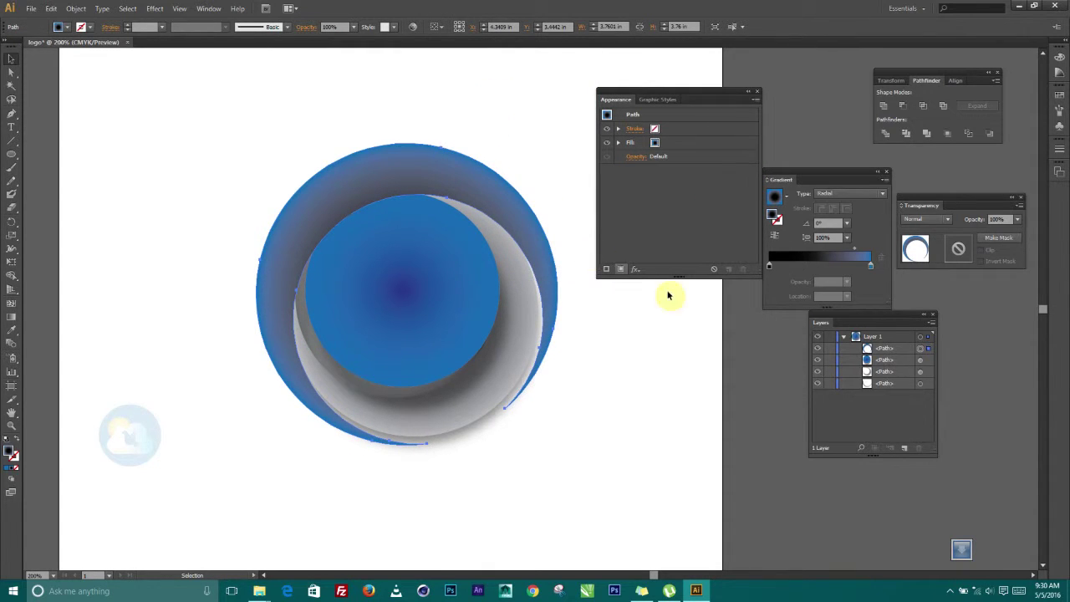
{"action": "left_click_drag", "start_coordinate": [880, 350], "coordinate": [905, 448]}
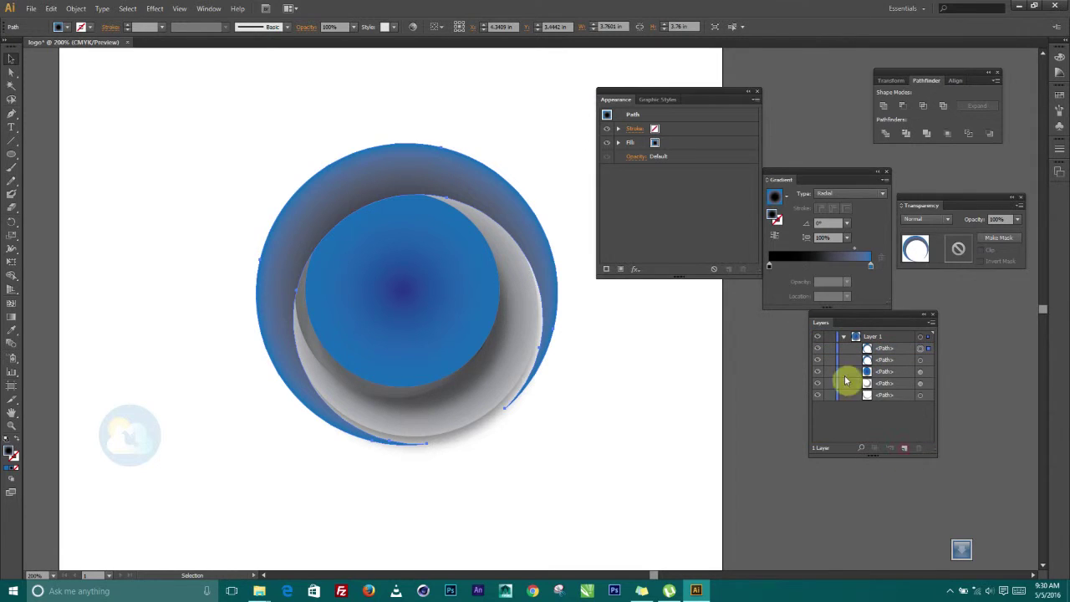
{"action": "left_click", "coordinate": [920, 354]}
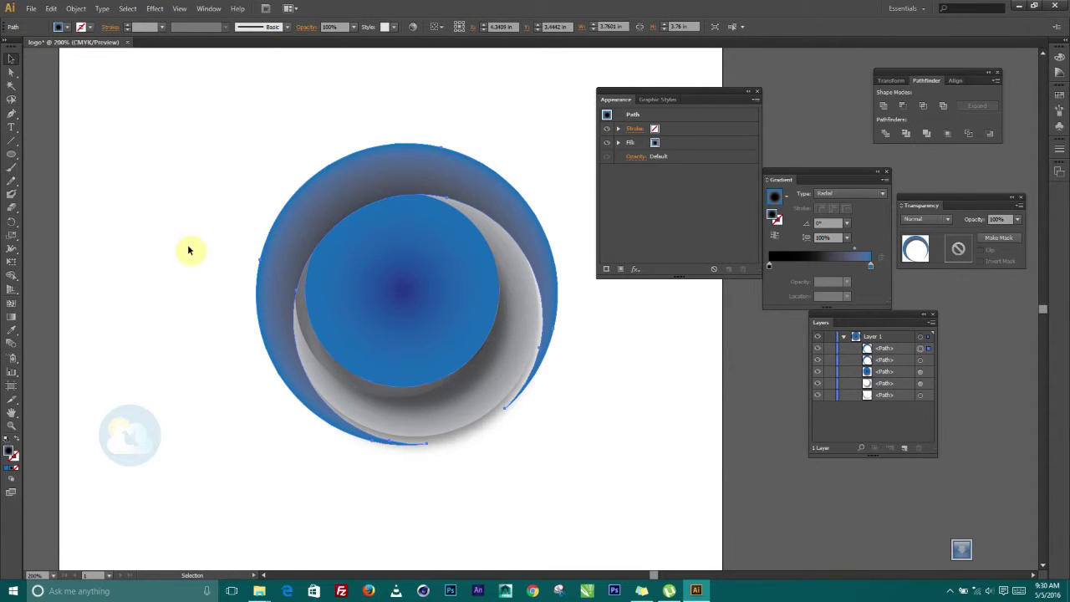
Step: Erase the lower part of the duplicated blue crescent with the Eraser tool, leaving only its upper arc, and deselect it
{"action": "left_click", "coordinate": [12, 211]}
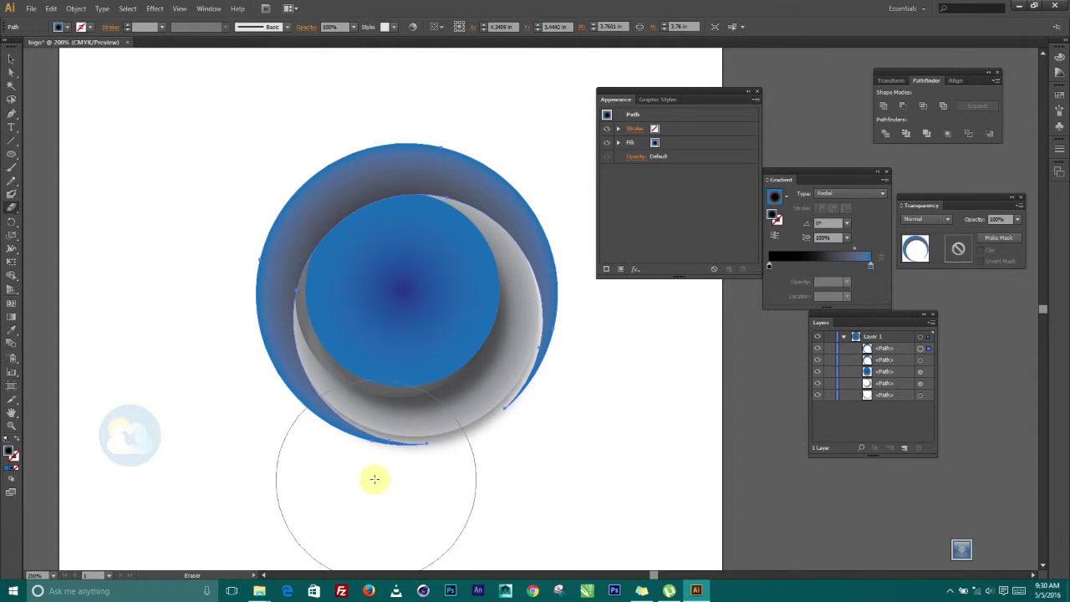
{"action": "mouse_move", "coordinate": [340, 459]}
{"action": "left_mouse_down"}
{"action": "mouse_move", "coordinate": [321, 423]}
{"action": "mouse_move", "coordinate": [452, 406]}
{"action": "mouse_move", "coordinate": [492, 371]}
{"action": "mouse_move", "coordinate": [549, 269]}
{"action": "left_mouse_up"}
{"action": "key", "text": "ctrl+z"}
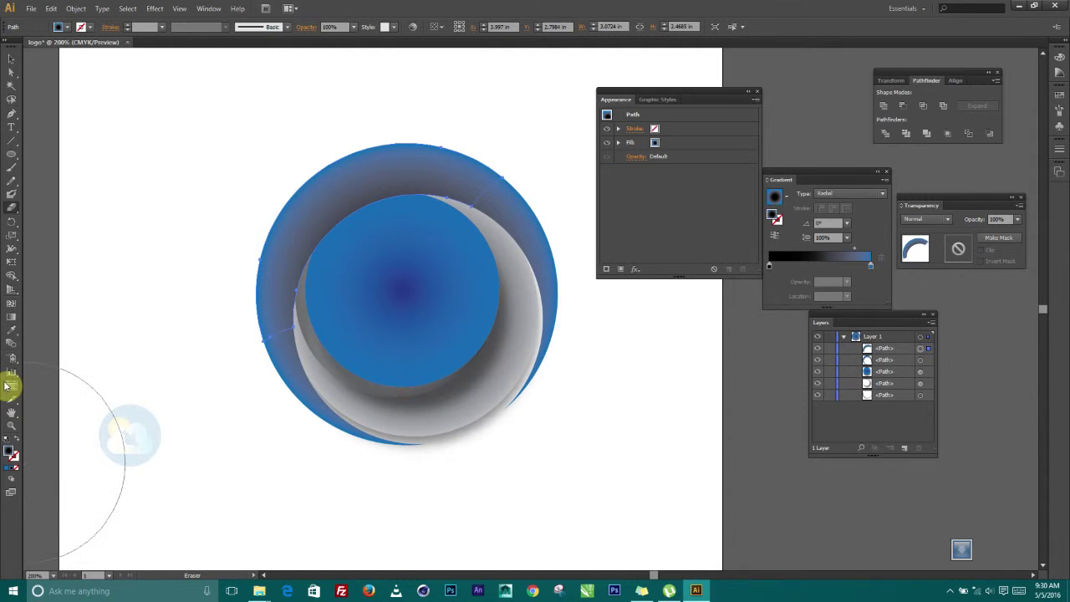
{"action": "left_click", "coordinate": [11, 58]}
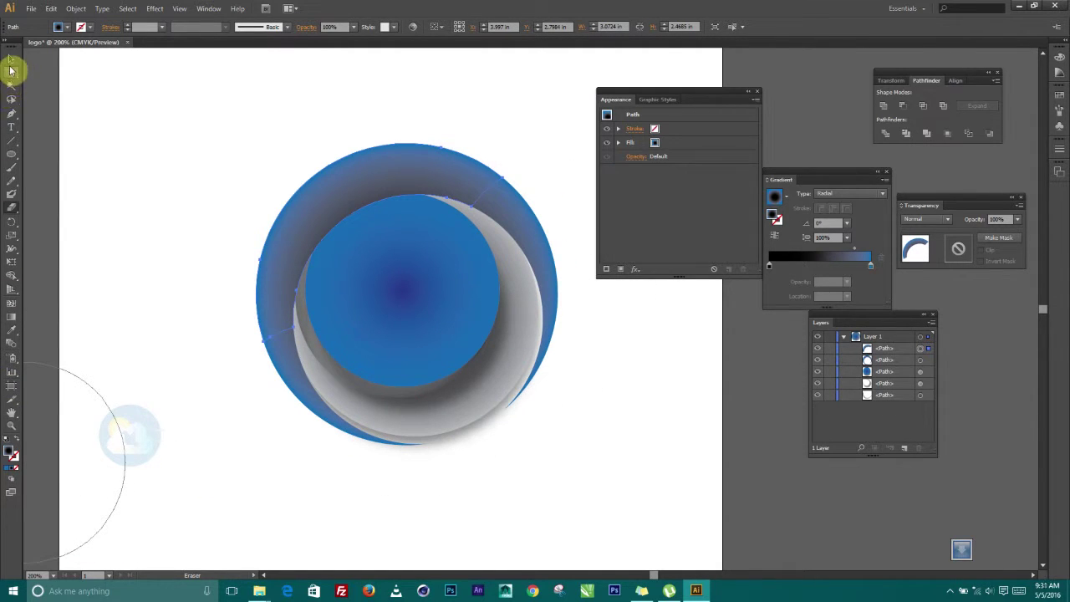
{"action": "left_click", "coordinate": [176, 347]}
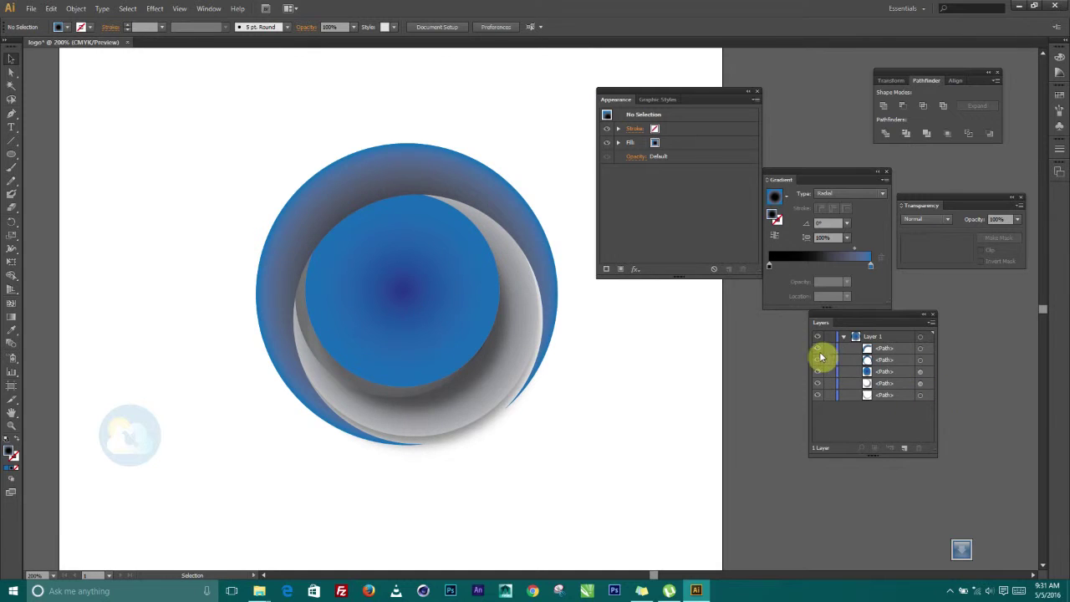
Step: Start a Drop Shadow effect on the trimmed blue arc, the topmost path in Layer 1, with preview enabled
{"action": "left_click", "coordinate": [921, 348]}
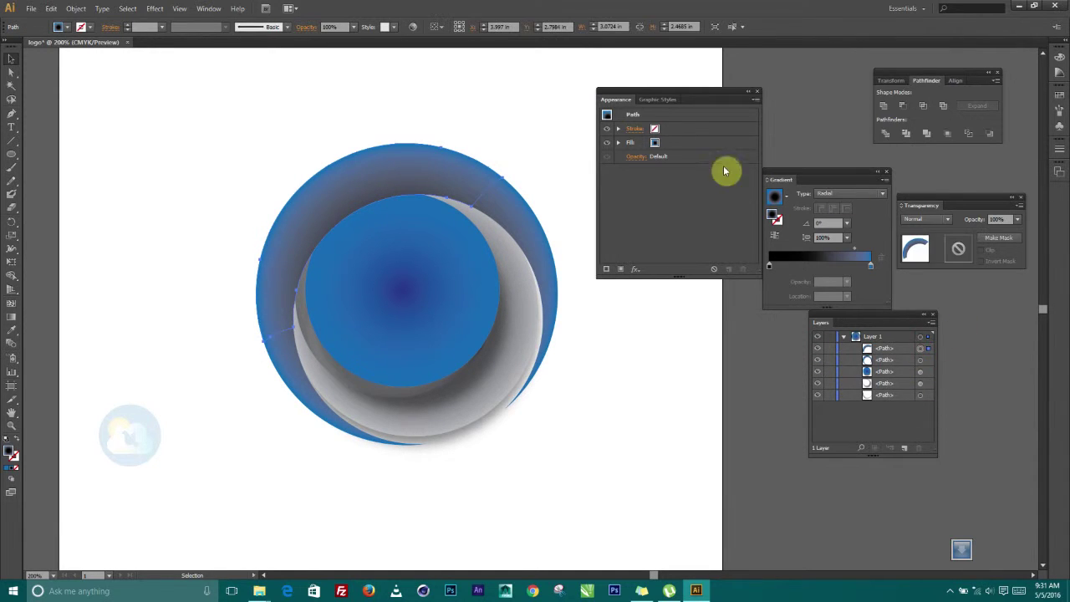
{"action": "left_click", "coordinate": [636, 269]}
{"action": "mouse_move", "coordinate": [659, 382]}
{"action": "left_click", "coordinate": [779, 381]}
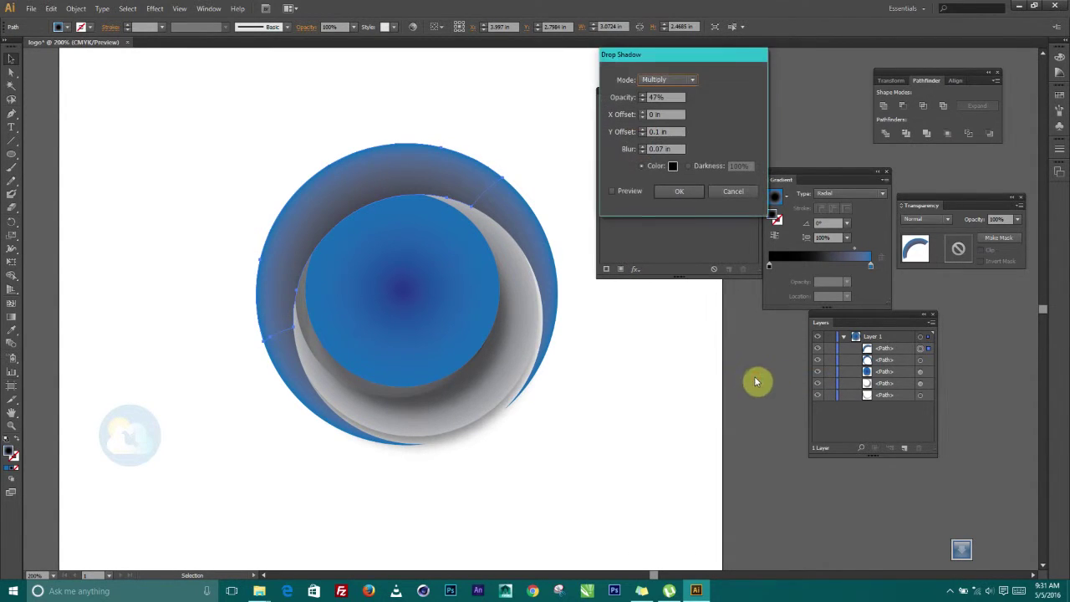
{"action": "left_click", "coordinate": [615, 192]}
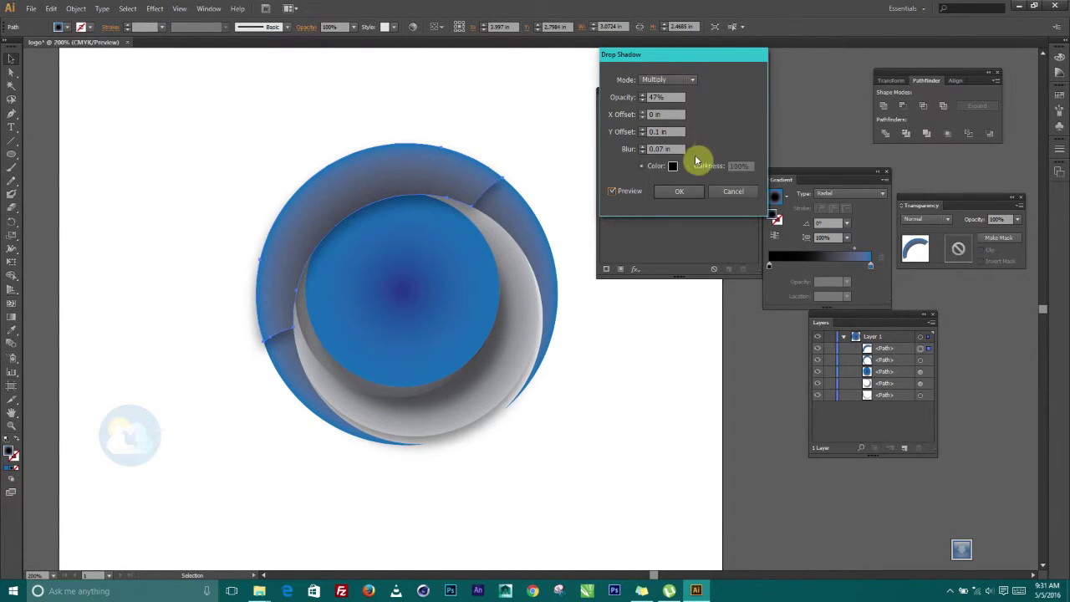
Step: Set the blue arc shadow's Y offset to 0.2 in and its opacity to 50%
{"action": "left_click", "coordinate": [642, 135]}
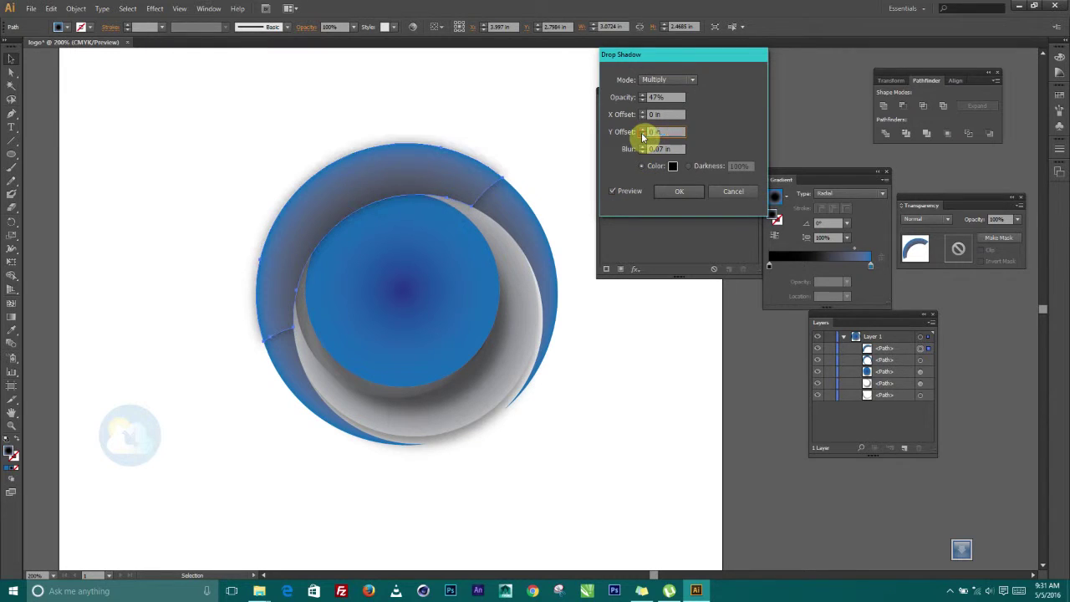
{"action": "left_click", "coordinate": [642, 132]}
{"action": "left_click", "coordinate": [642, 131]}
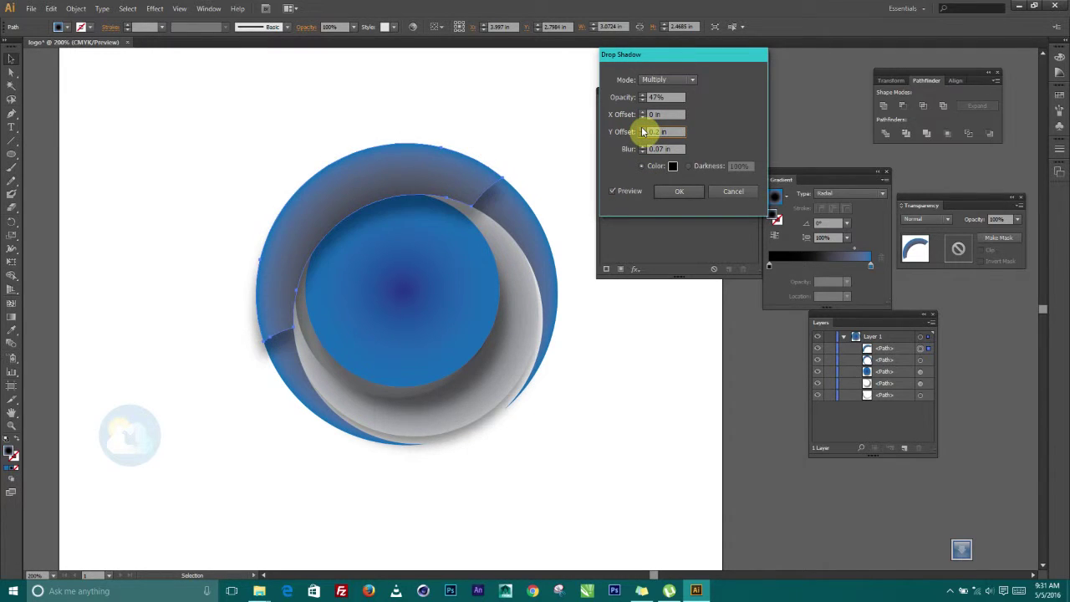
{"action": "left_click", "coordinate": [643, 131]}
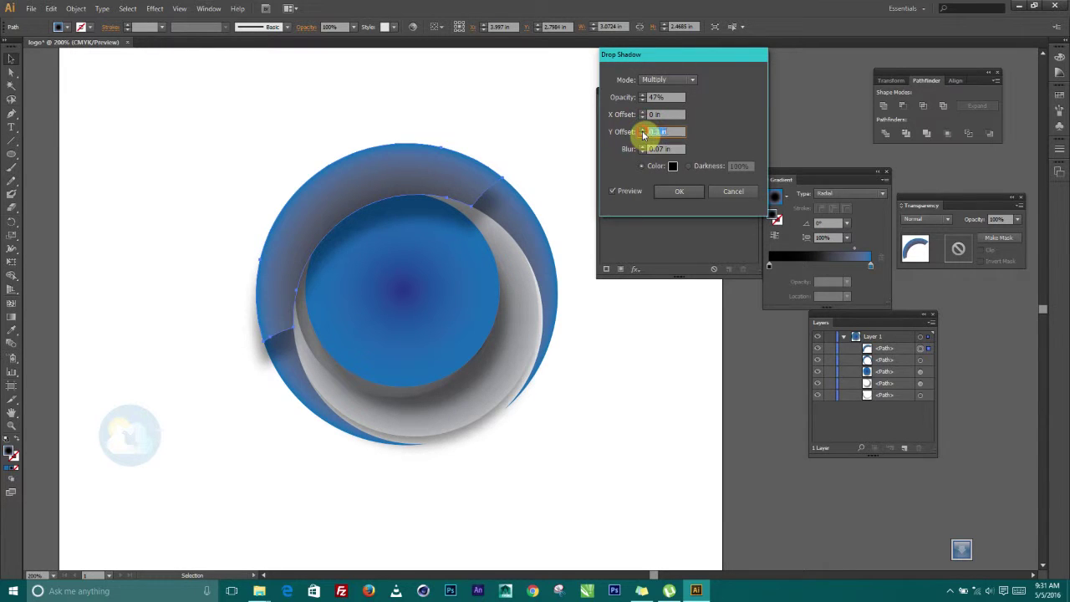
{"action": "left_click", "coordinate": [642, 132]}
{"action": "left_click", "coordinate": [643, 134]}
{"action": "left_click", "coordinate": [642, 136]}
{"action": "left_click", "coordinate": [643, 136]}
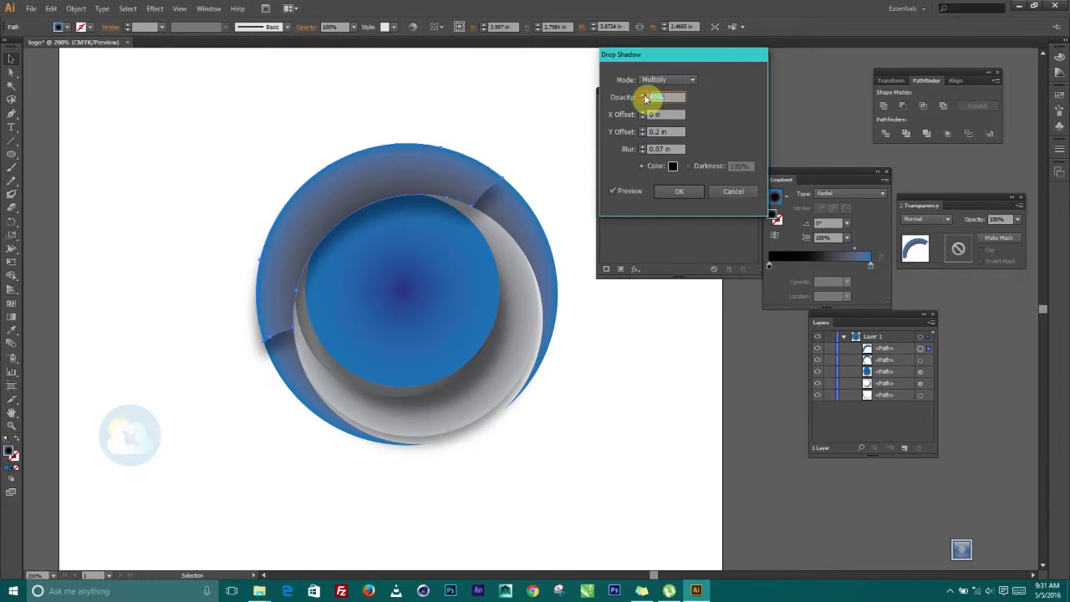
Step: Set the blue arc shadow's X offset to 0.2 in, apply the effect, and deselect the arc
{"action": "left_click", "coordinate": [644, 112]}
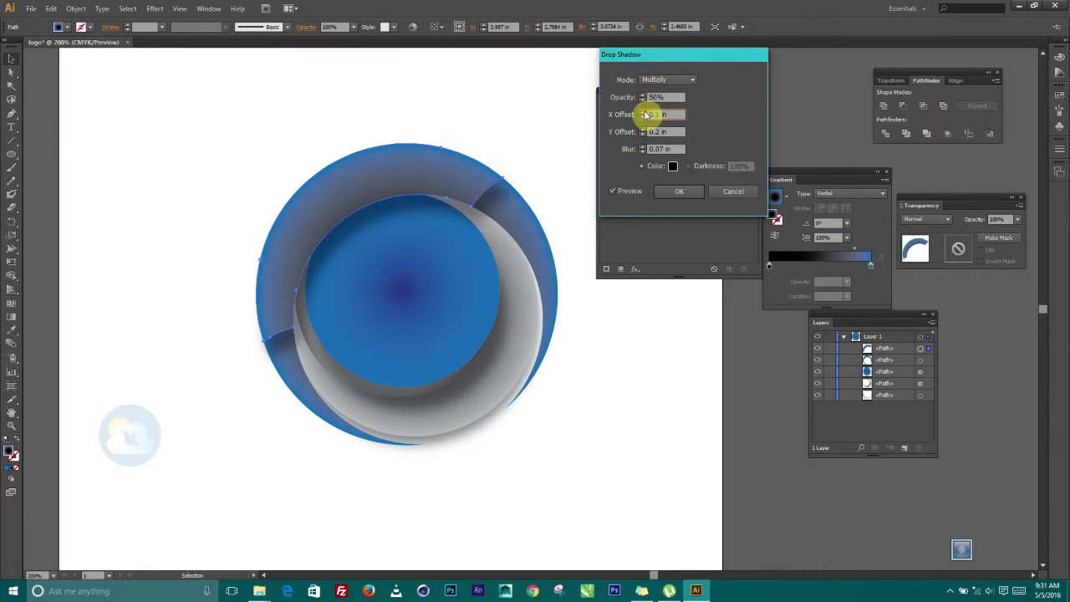
{"action": "left_click", "coordinate": [643, 112]}
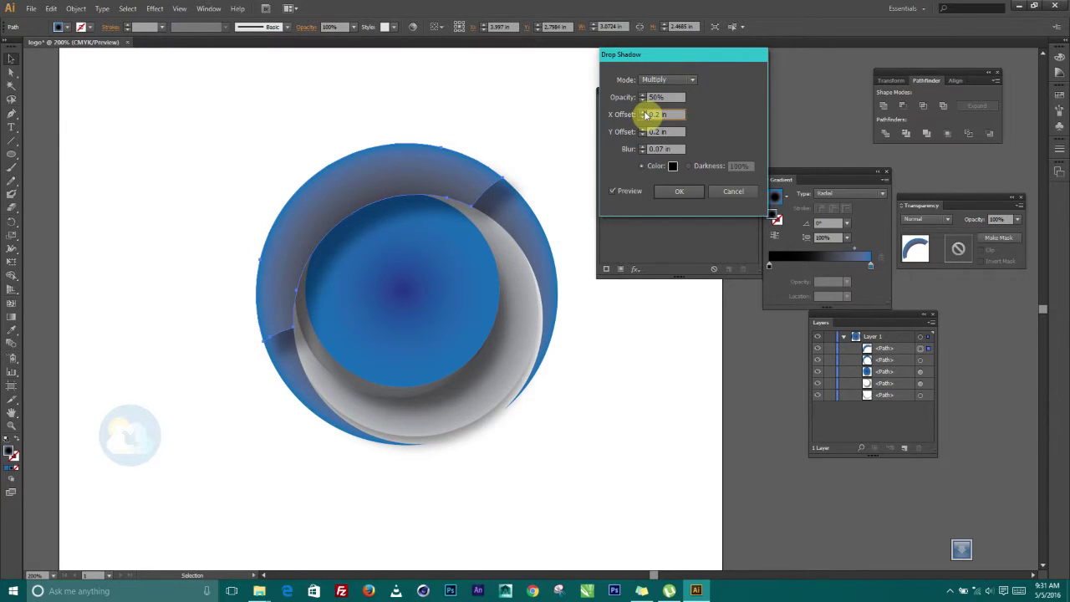
{"action": "left_click", "coordinate": [678, 192]}
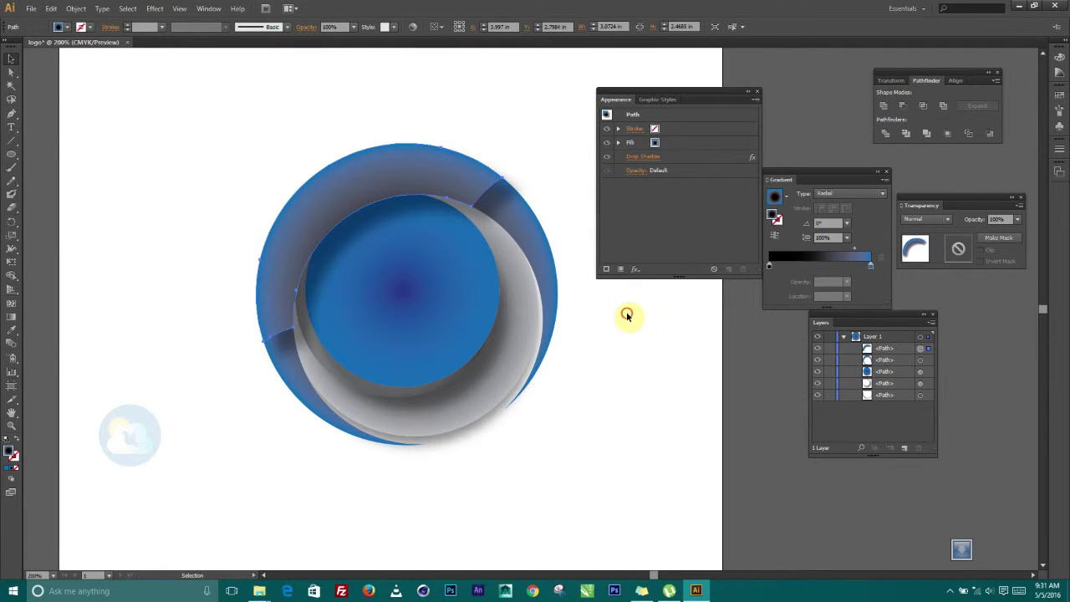
{"action": "left_click", "coordinate": [629, 314]}
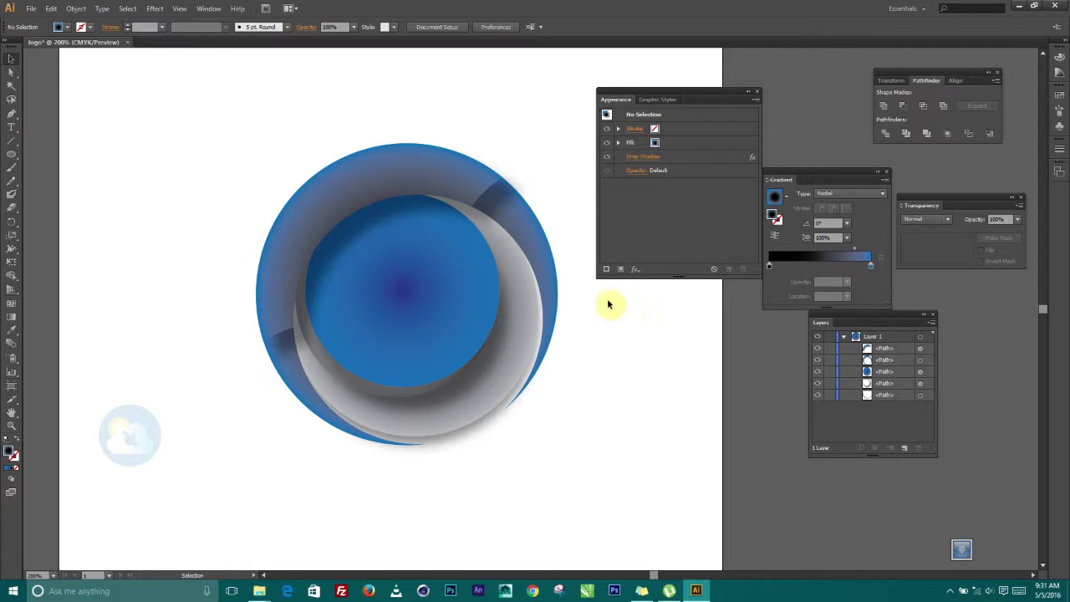
Step: Remove the outer corner anchor points at both ends of the trimmed blue arc with the Pen tool, and deselect it
{"action": "left_click", "coordinate": [478, 198]}
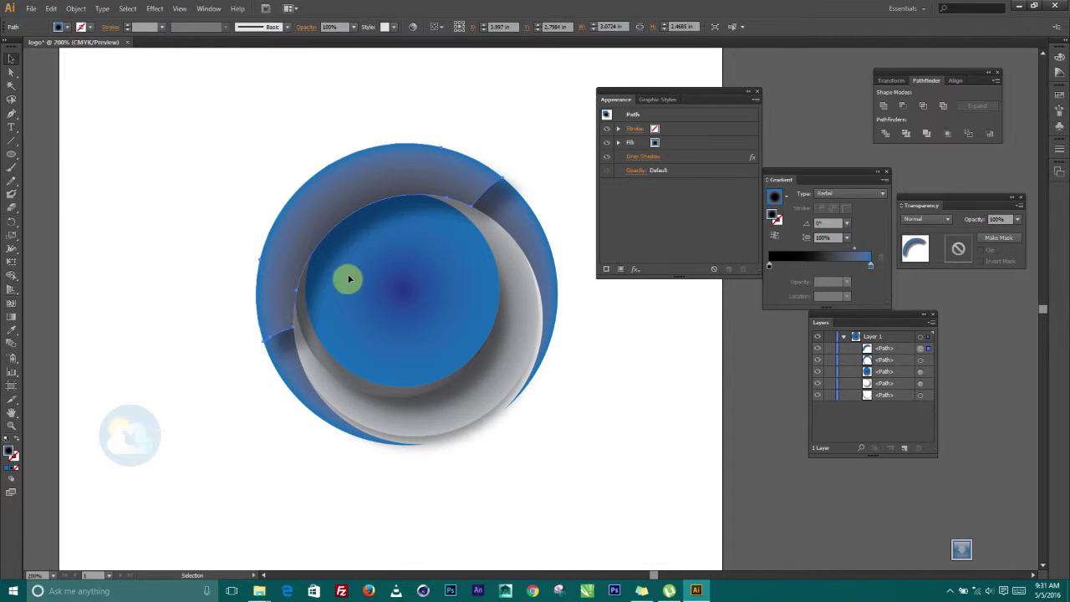
{"action": "scroll", "coordinate": [397, 196], "scroll_direction": "up", "scroll_amount": 1}
{"action": "left_click", "coordinate": [10, 71]}
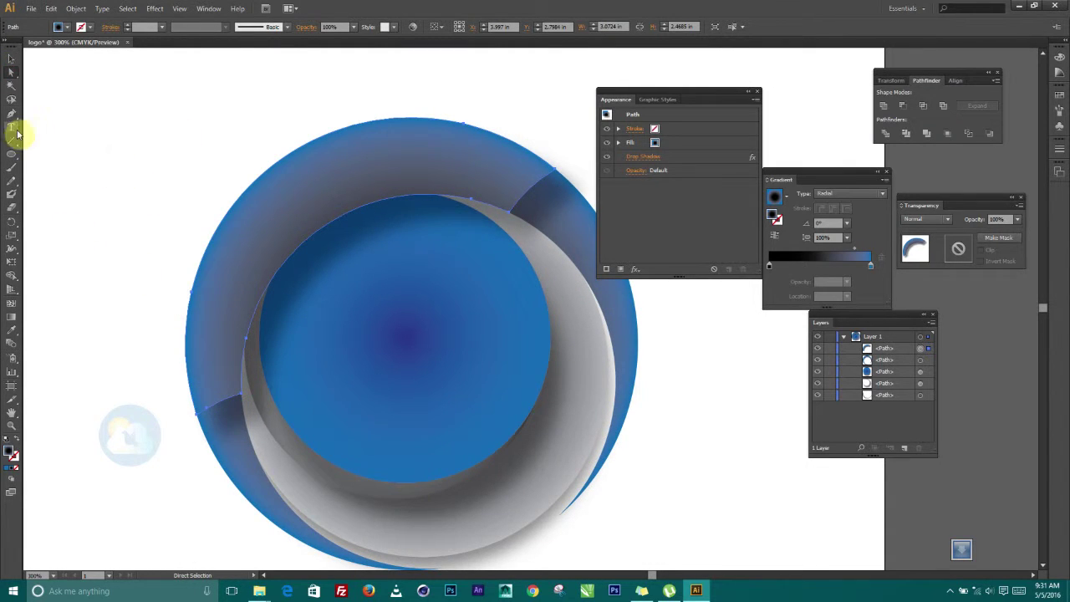
{"action": "left_click", "coordinate": [12, 113]}
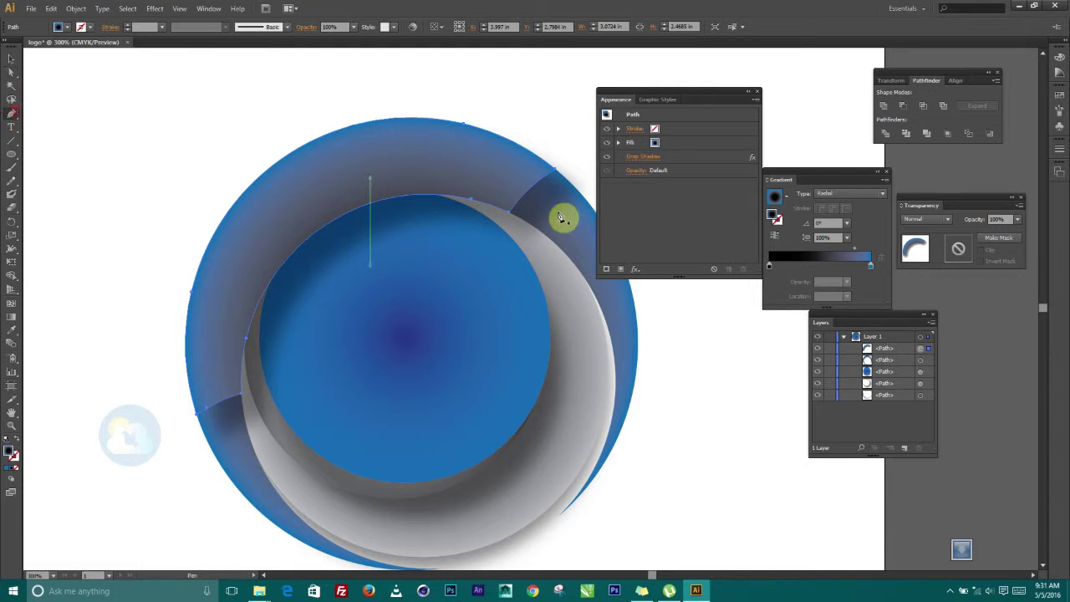
{"action": "left_click", "coordinate": [556, 171]}
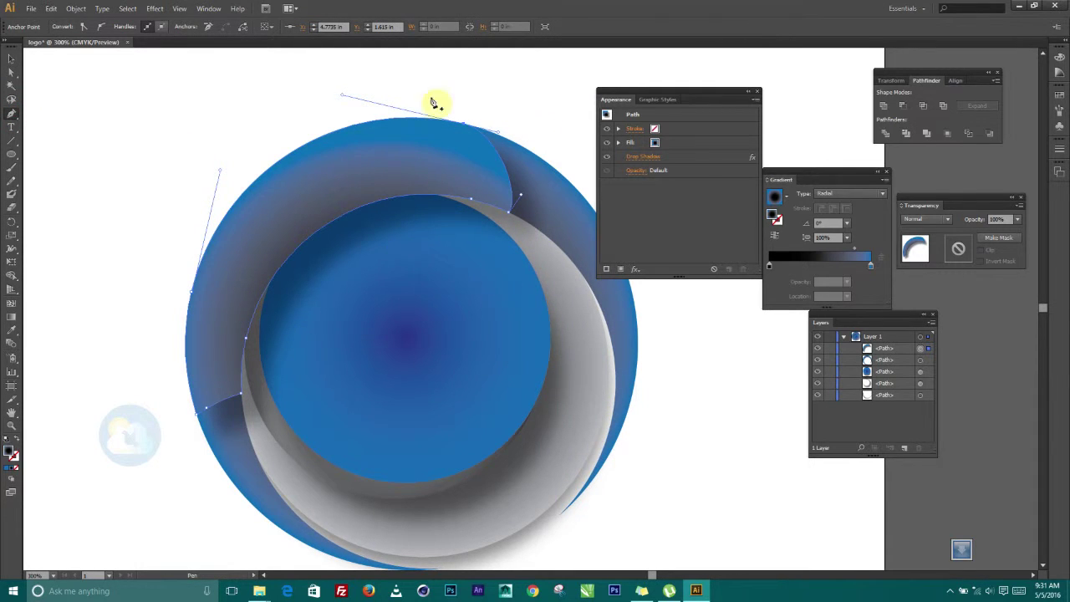
{"action": "left_click", "coordinate": [204, 416]}
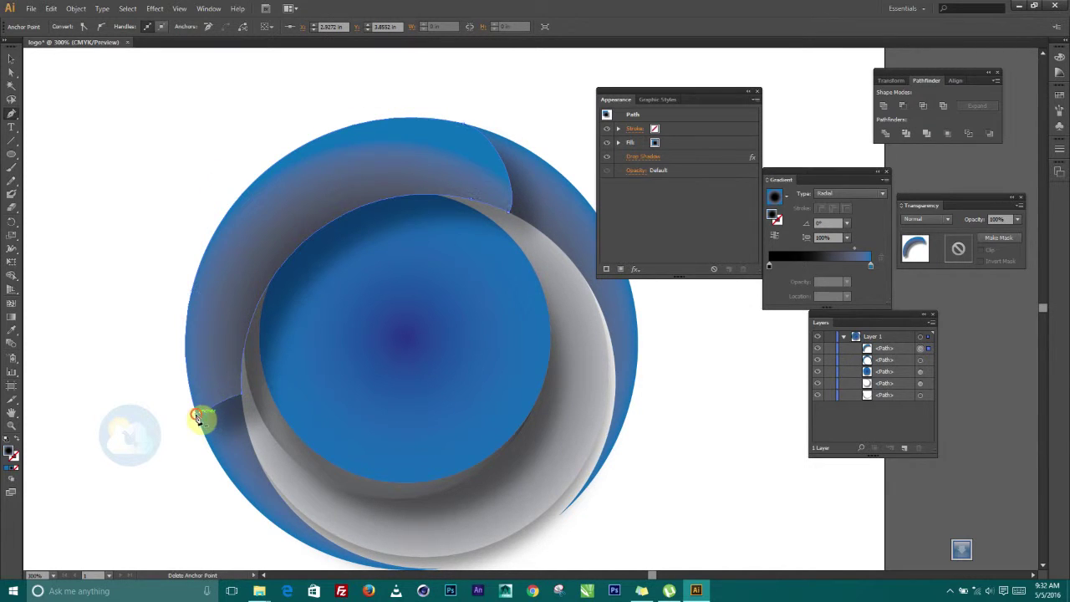
{"action": "left_click", "coordinate": [200, 418]}
{"action": "left_click", "coordinate": [10, 58]}
{"action": "left_click", "coordinate": [98, 89]}
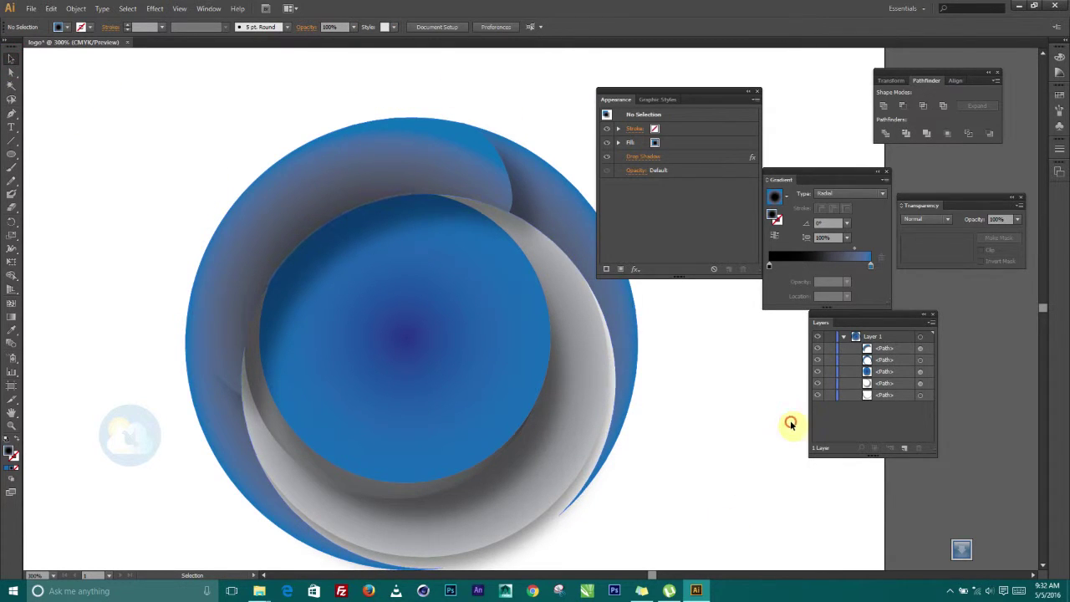
Step: Duplicate the central blue circle, offsetting the copy about 0.15 in left and 0.05 in down, and deselect it
{"action": "scroll", "coordinate": [585, 425], "scroll_direction": "down", "scroll_amount": 1}
{"action": "left_click_drag", "start_coordinate": [599, 378], "coordinate": [447, 353]}
{"action": "scroll", "coordinate": [446, 354], "scroll_direction": "up", "scroll_amount": 1}
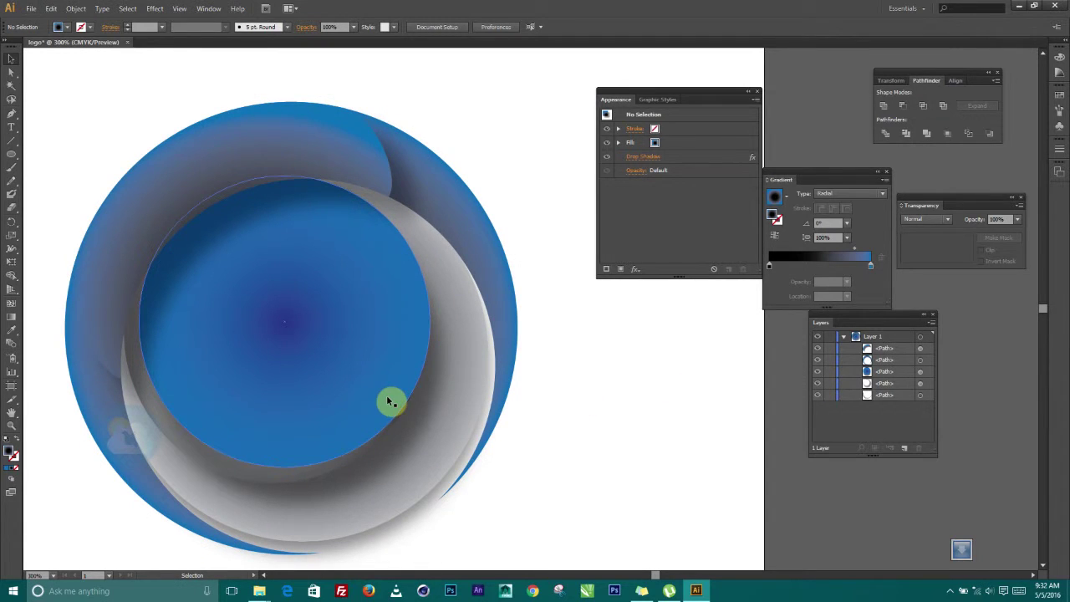
{"action": "left_click_drag", "start_coordinate": [652, 349], "coordinate": [681, 335]}
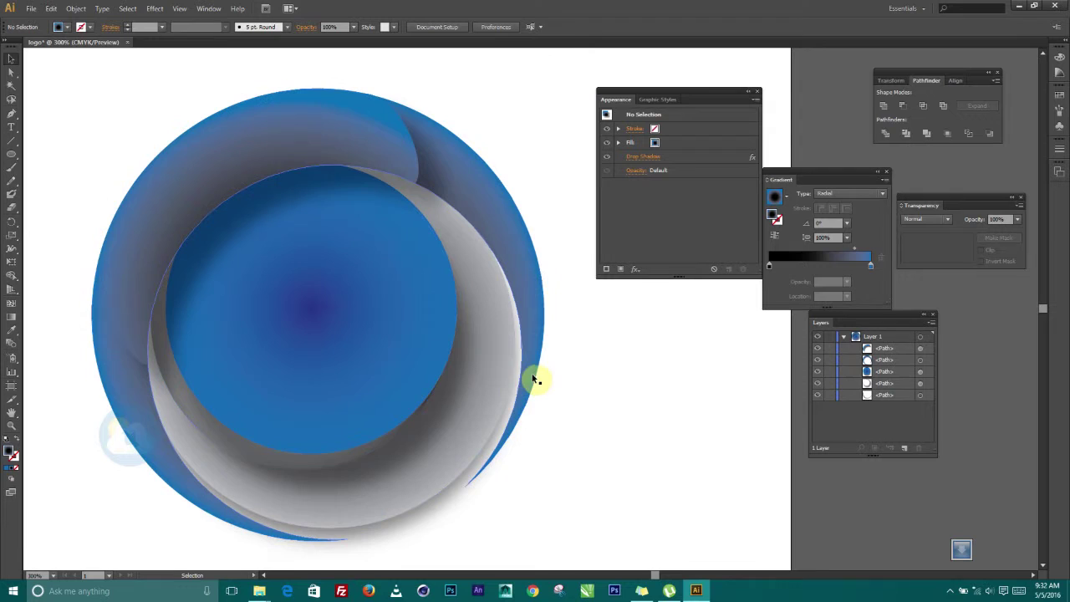
{"action": "left_click", "coordinate": [451, 285]}
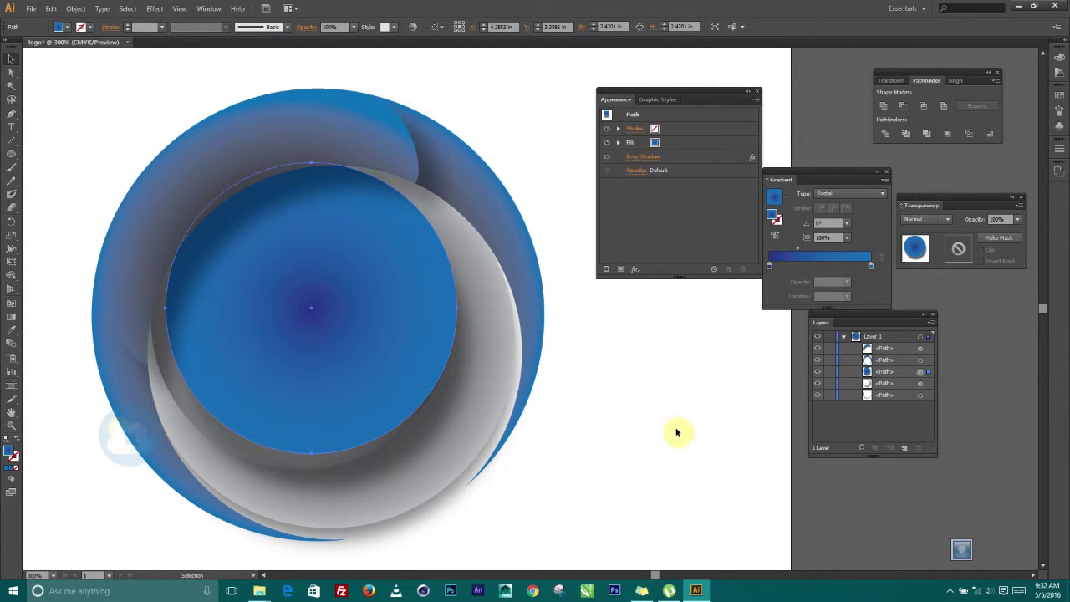
{"action": "scroll", "coordinate": [610, 409], "scroll_direction": "down", "scroll_amount": 2}
{"action": "scroll", "coordinate": [595, 415], "scroll_direction": "up", "scroll_amount": 1}
{"action": "key", "text": "alt"}
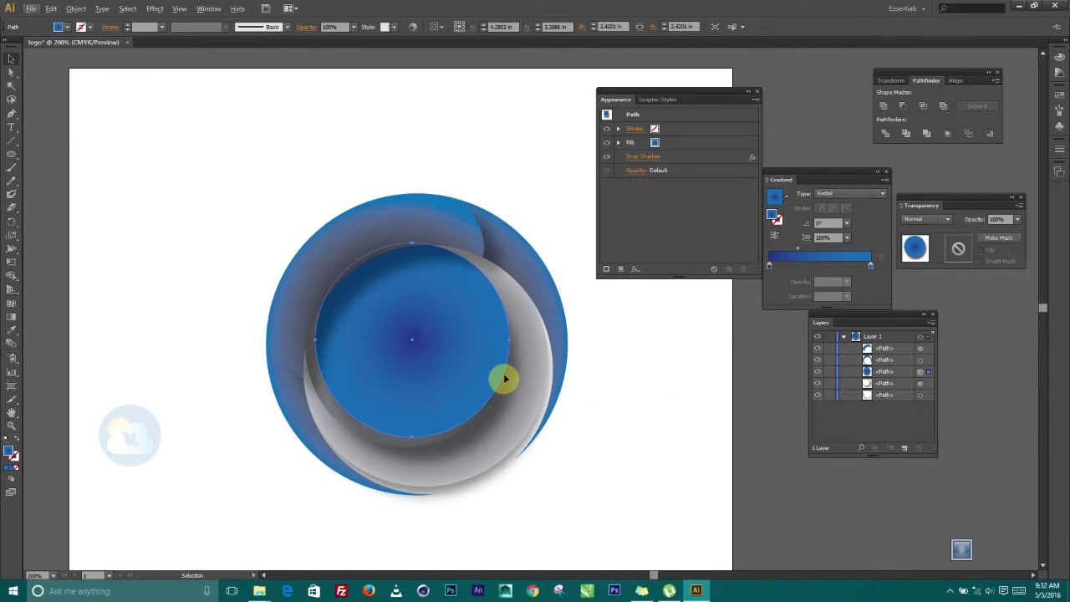
{"action": "left_click_drag", "start_coordinate": [505, 374], "coordinate": [444, 363]}
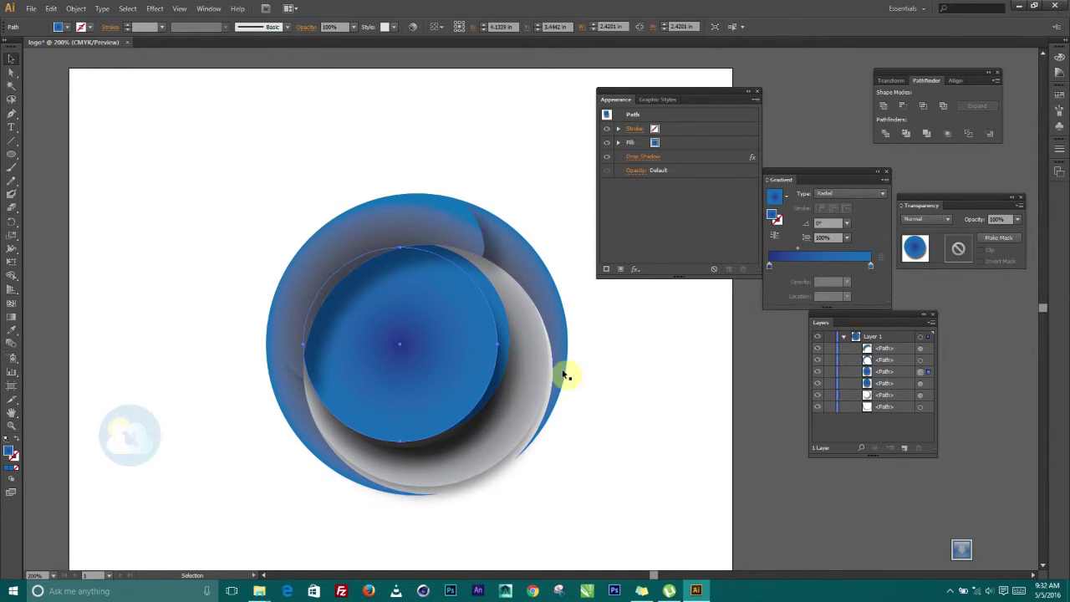
{"action": "left_click", "coordinate": [635, 390]}
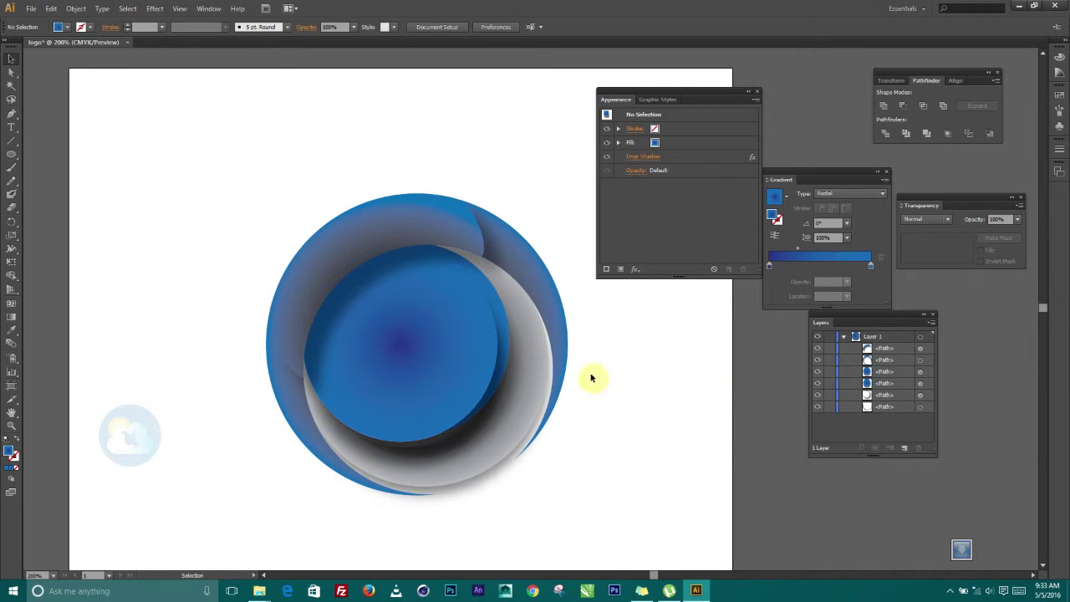
Step: Duplicate the upper grey crescent with the copy shifted slightly left, and deselect it
{"action": "left_click", "coordinate": [496, 465]}
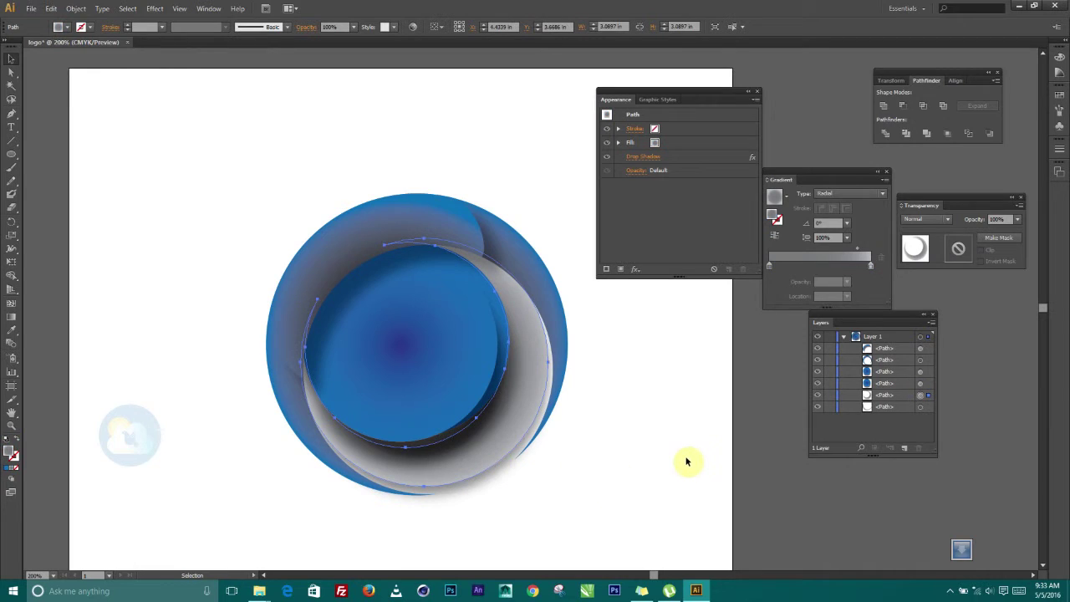
{"action": "left_click_drag", "start_coordinate": [544, 411], "coordinate": [531, 410]}
{"action": "left_click", "coordinate": [598, 428]}
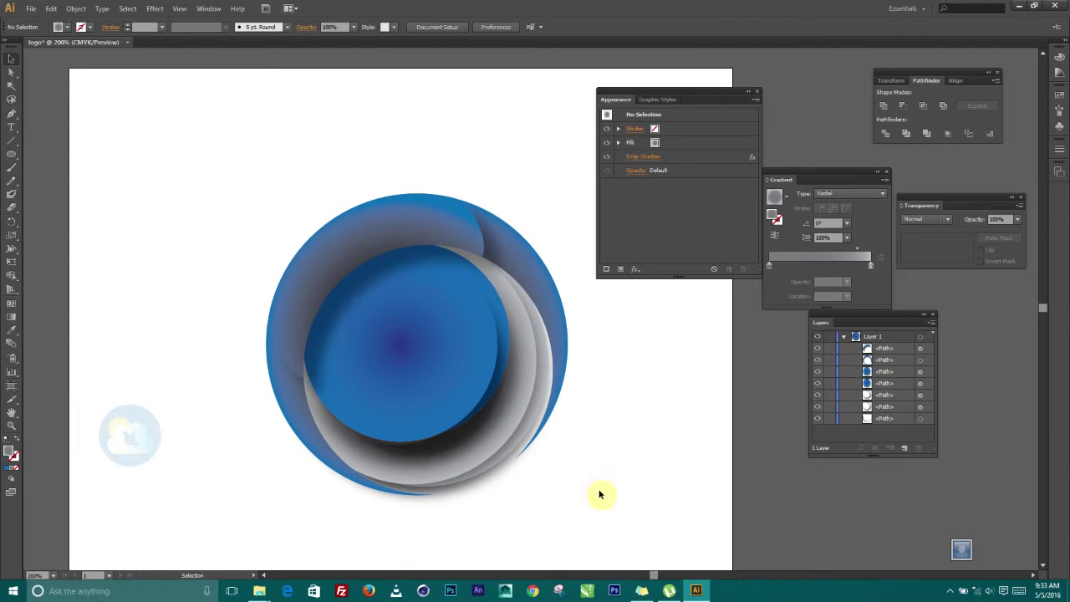
Step: Duplicate the topmost blue circle about 0.08 in right and 0.05 in up, and leave the new copy selected
{"action": "left_click", "coordinate": [497, 343]}
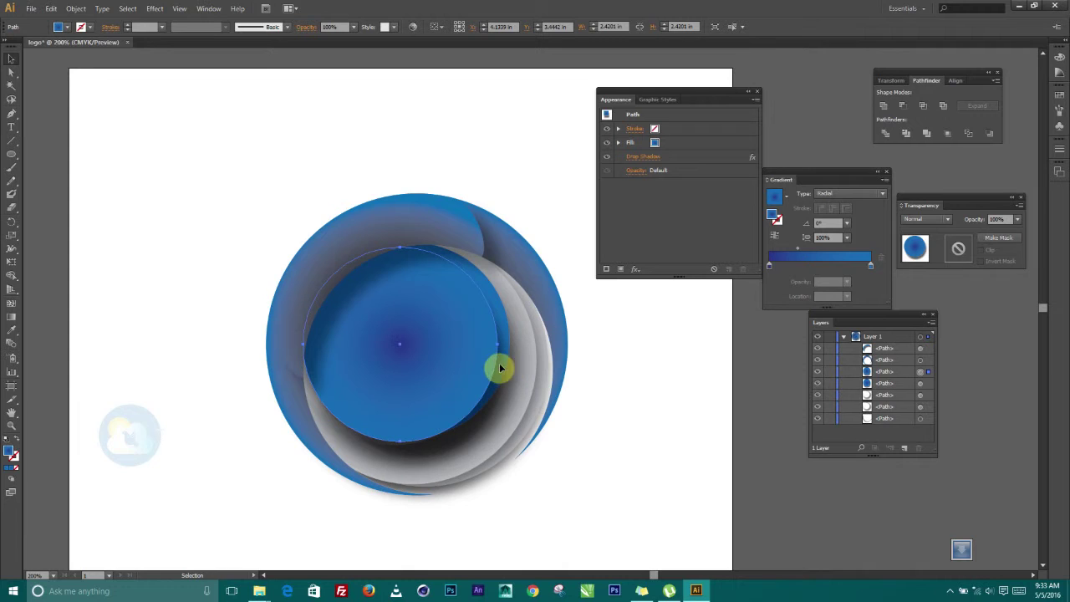
{"action": "left_click_drag", "start_coordinate": [497, 352], "coordinate": [502, 346]}
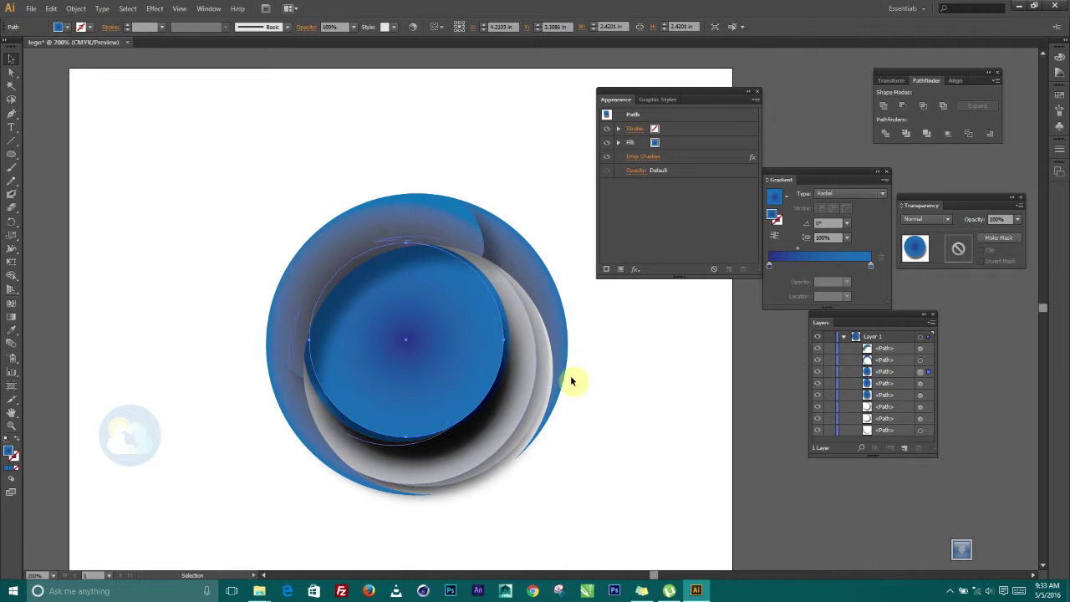
{"action": "left_click", "coordinate": [678, 363]}
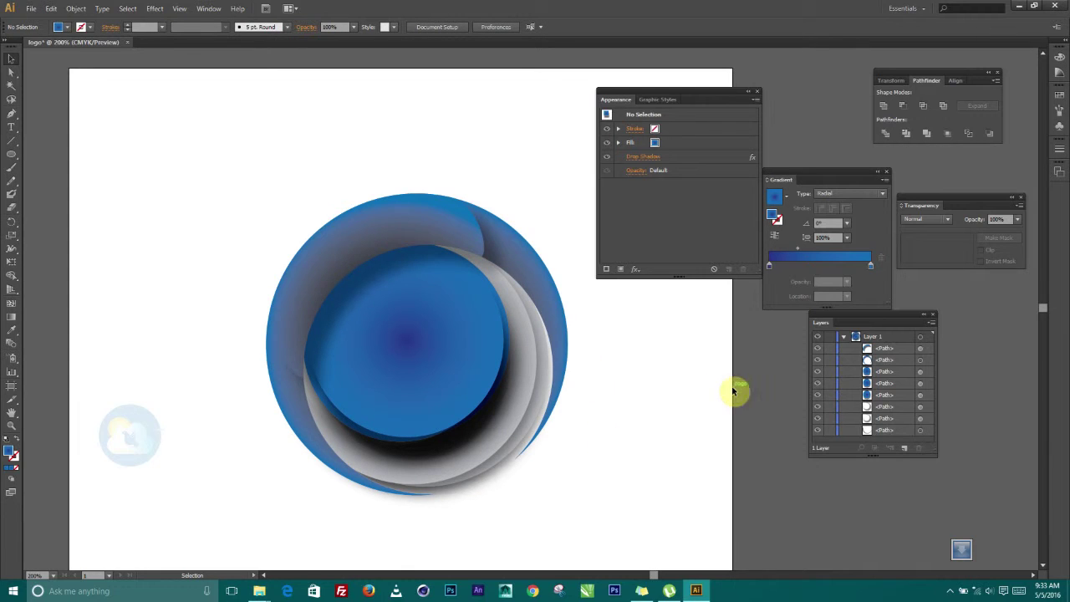
{"action": "left_click", "coordinate": [497, 368]}
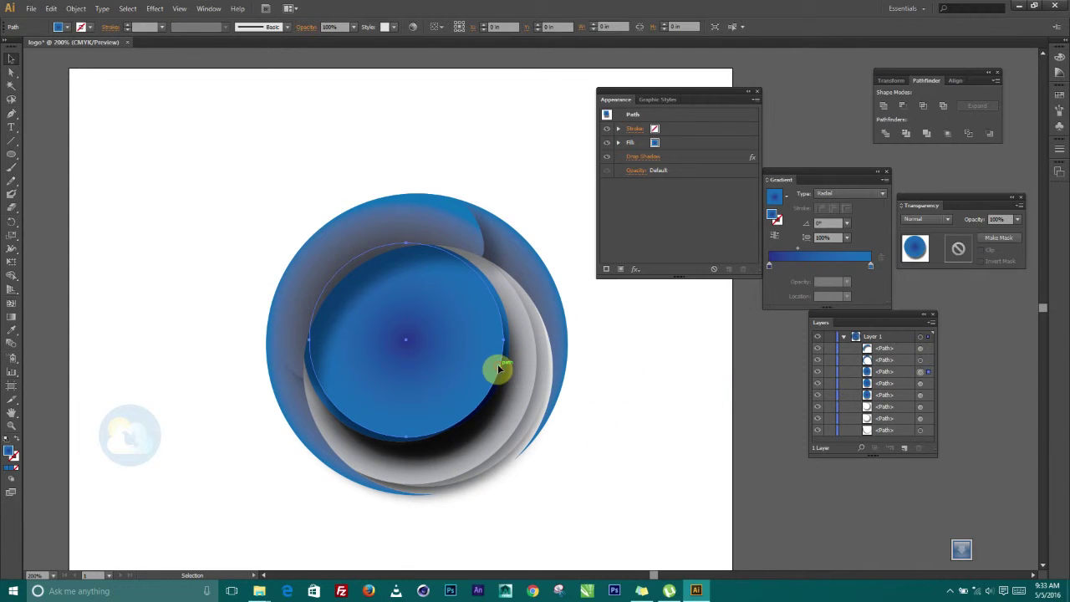
{"action": "left_click", "coordinate": [648, 157]}
{"action": "left_click", "coordinate": [681, 189]}
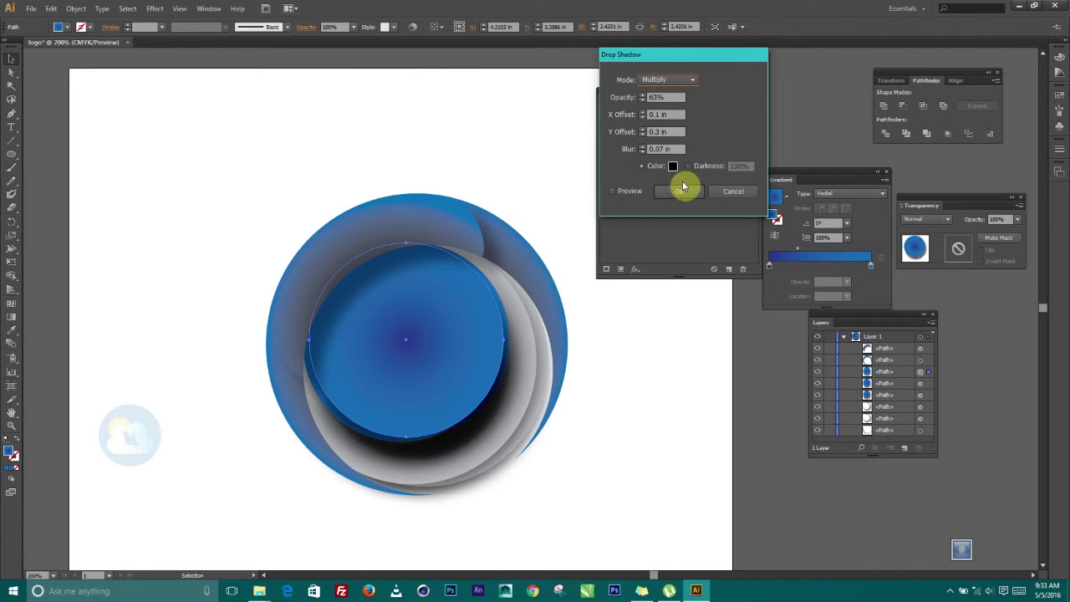
{"action": "left_click", "coordinate": [724, 194]}
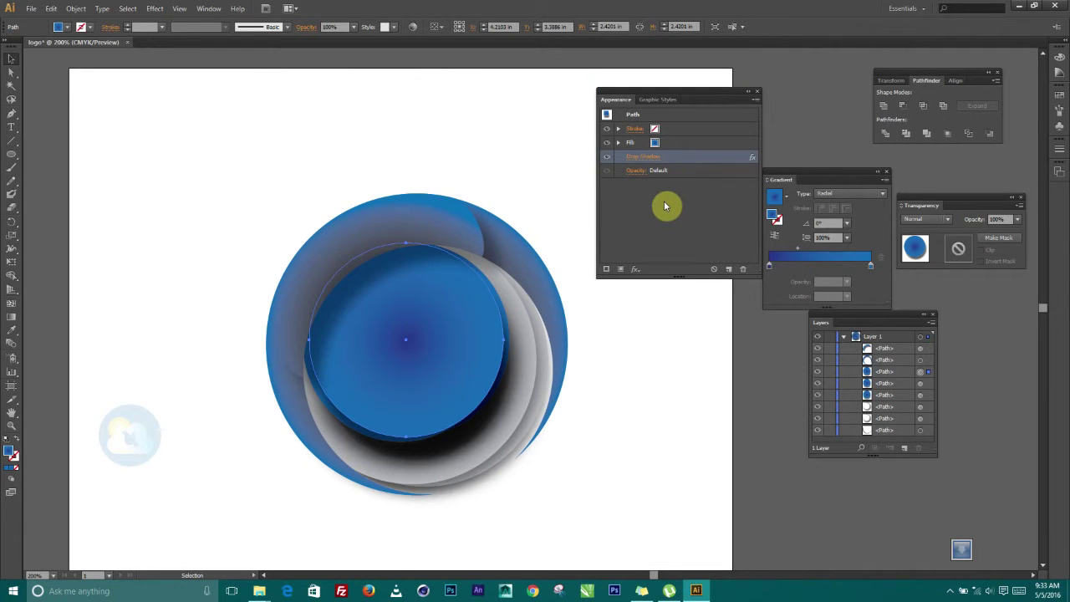
Step: Set the opacity of the topmost blue circle to 60%
{"action": "left_click_drag", "start_coordinate": [947, 206], "coordinate": [644, 124]}
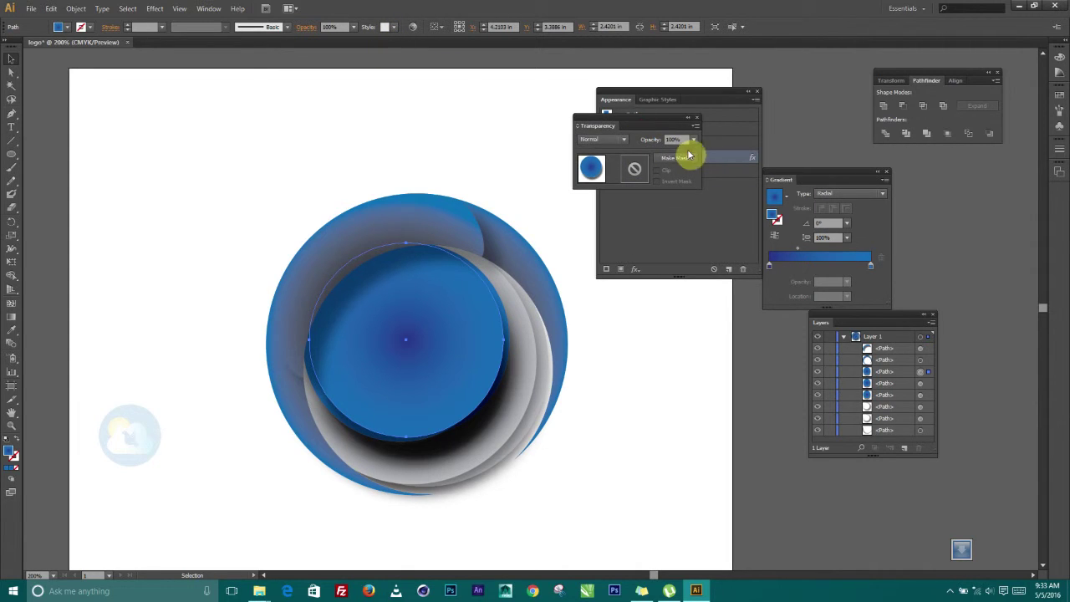
{"action": "left_click", "coordinate": [693, 139]}
{"action": "left_click", "coordinate": [708, 224]}
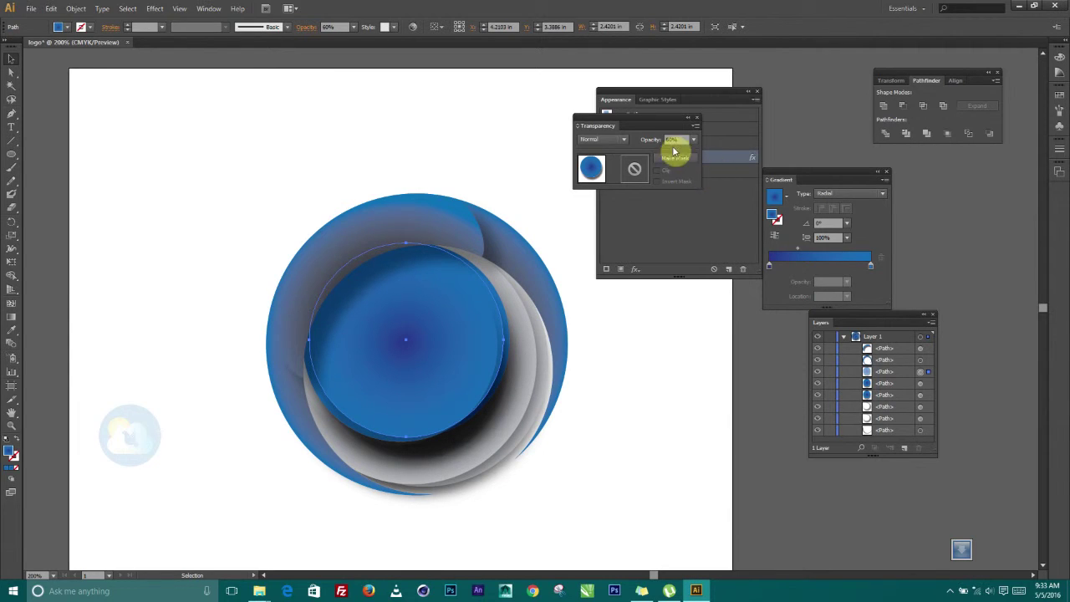
Step: Try the Darken and Hard Light blend modes on the topmost blue circle
{"action": "left_click", "coordinate": [621, 140]}
{"action": "left_click", "coordinate": [602, 166]}
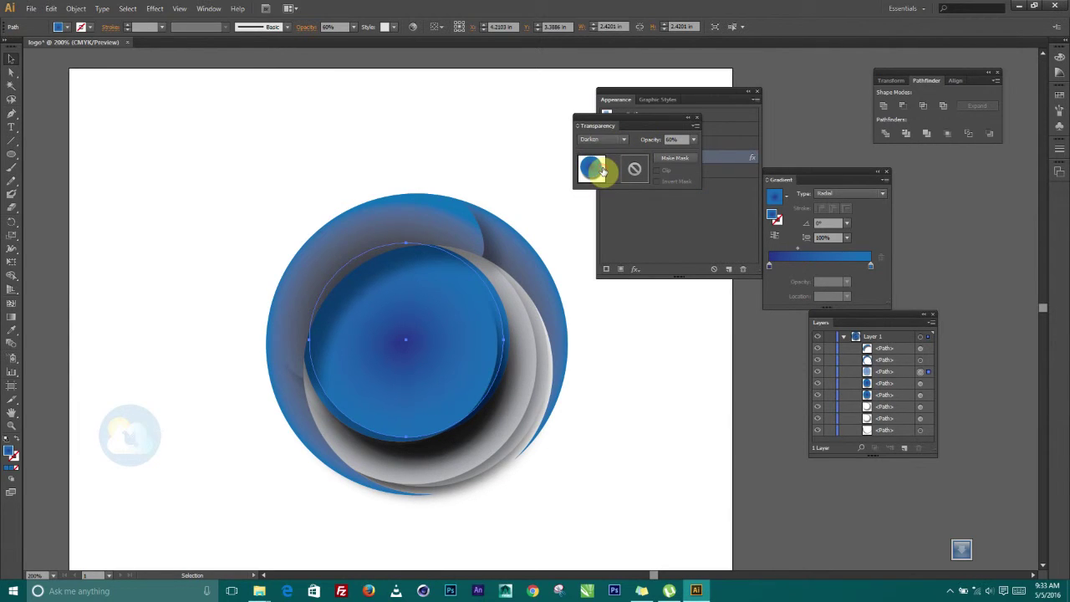
{"action": "left_click_drag", "start_coordinate": [594, 139], "coordinate": [599, 275]}
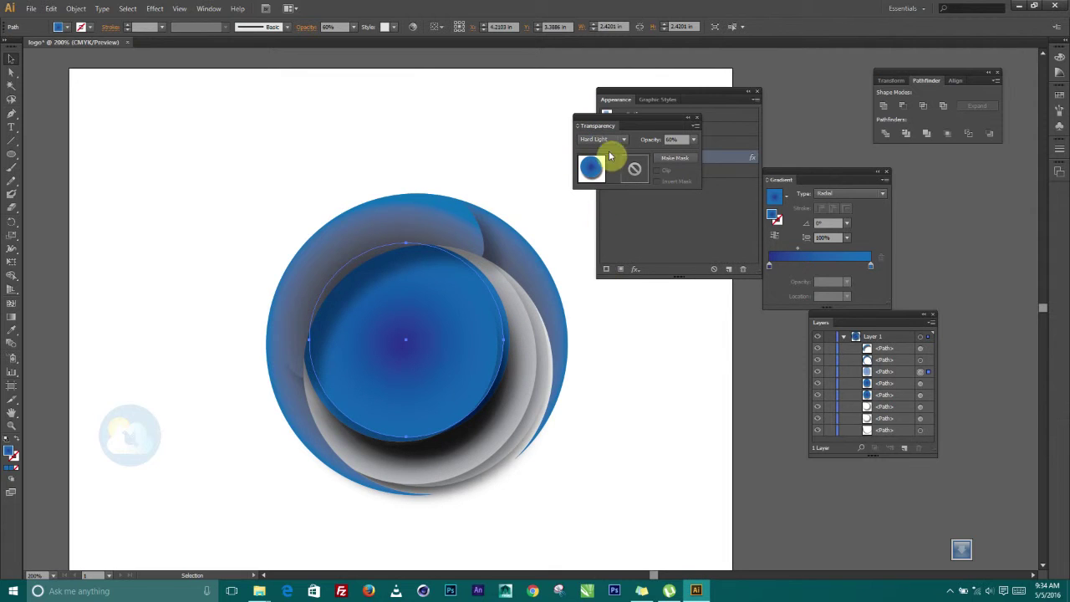
{"action": "left_click", "coordinate": [609, 141]}
{"action": "left_click", "coordinate": [605, 169]}
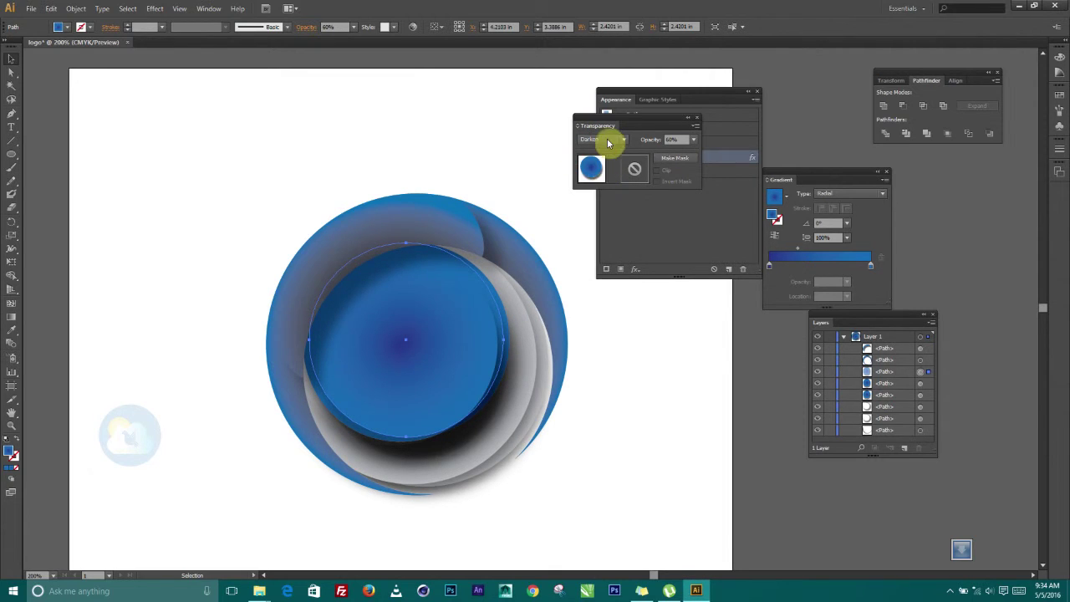
Step: Set the topmost blue circle's blend mode to Screen and deselect it
{"action": "left_click", "coordinate": [607, 138]}
{"action": "left_click", "coordinate": [610, 221]}
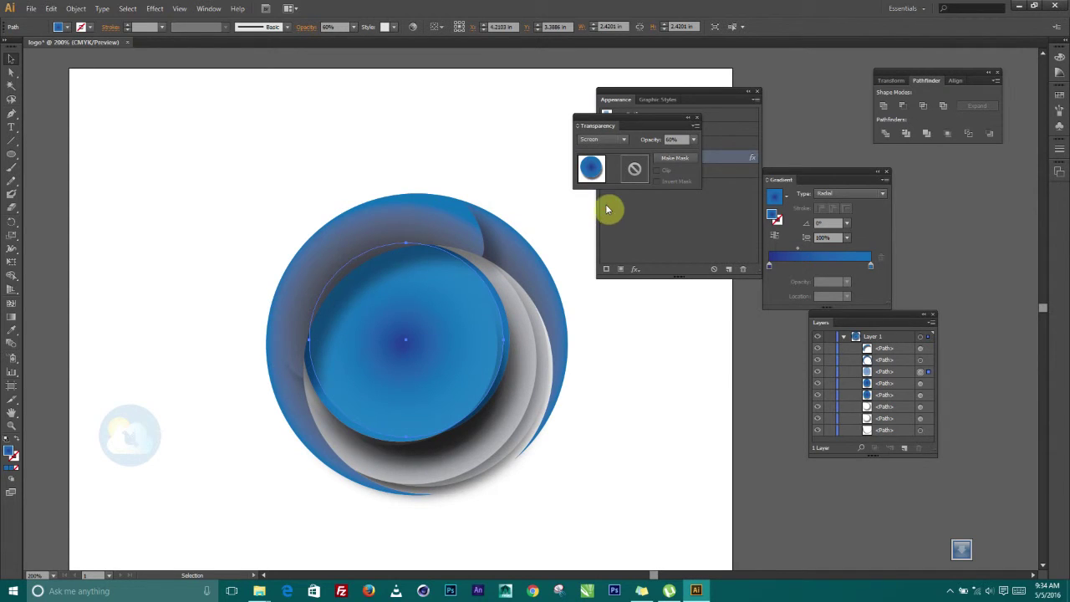
{"action": "left_click", "coordinate": [636, 351]}
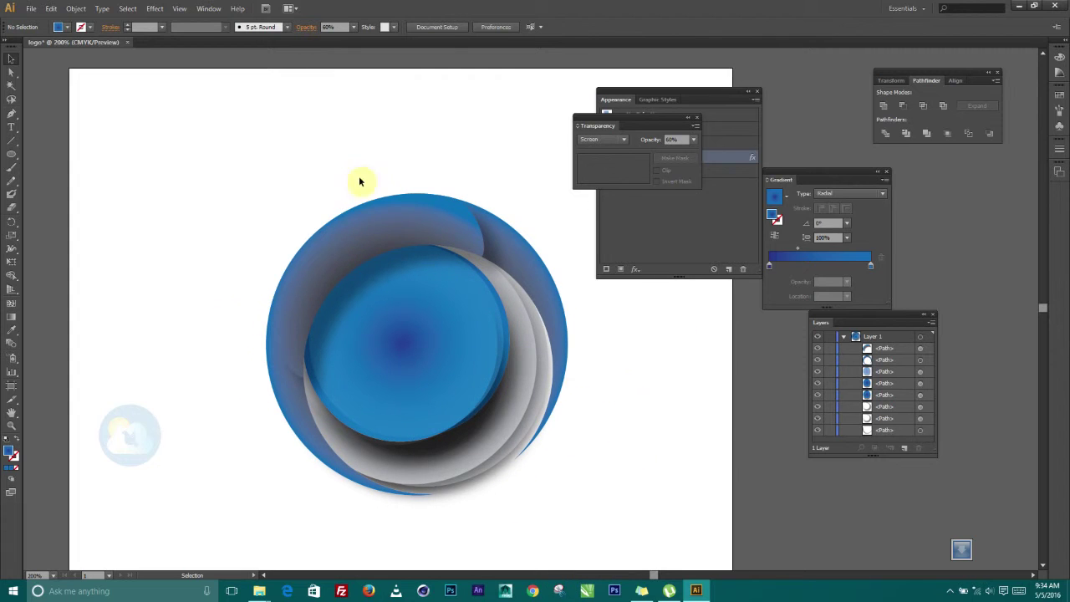
Step: Rearrange the floating Transparency, Appearance, Gradient and Layers panels beside the logo so that they do not overlap
{"action": "left_click_drag", "start_coordinate": [669, 134], "coordinate": [735, 354]}
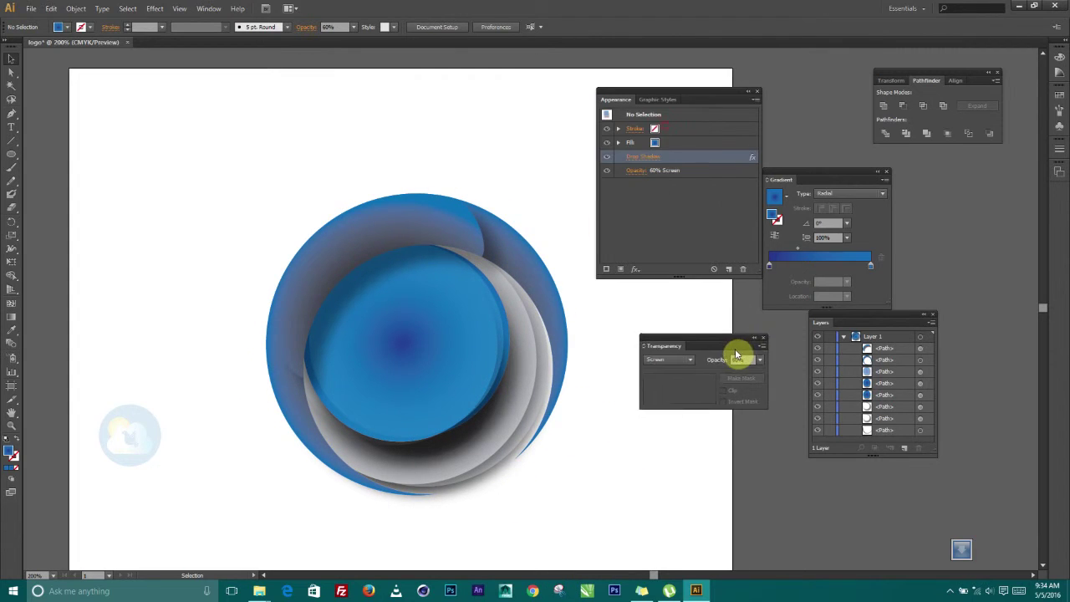
{"action": "left_click_drag", "start_coordinate": [733, 97], "coordinate": [759, 101]}
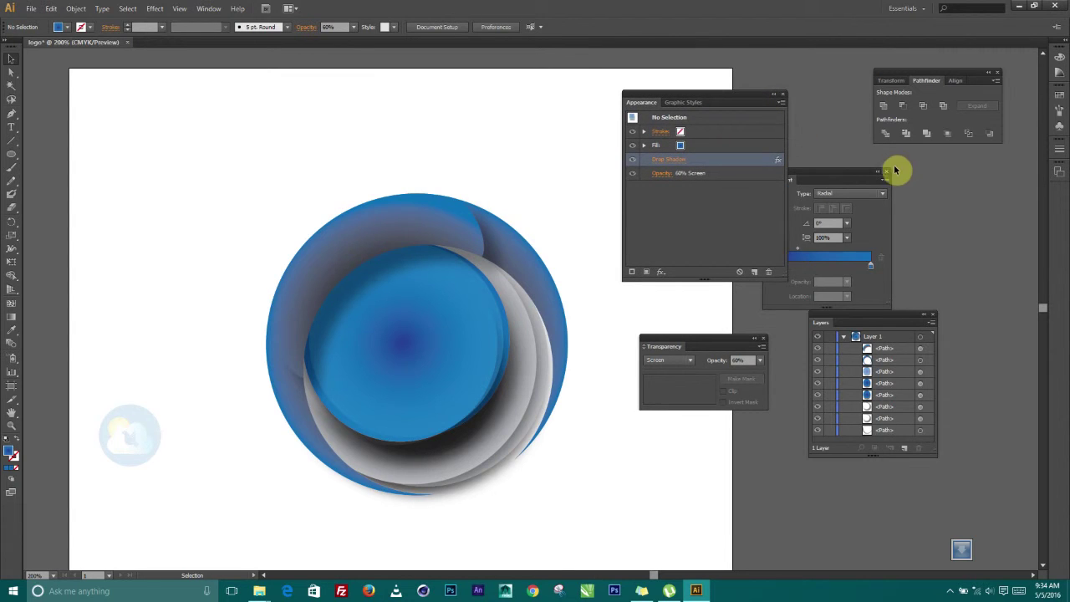
{"action": "left_click_drag", "start_coordinate": [853, 182], "coordinate": [973, 170]}
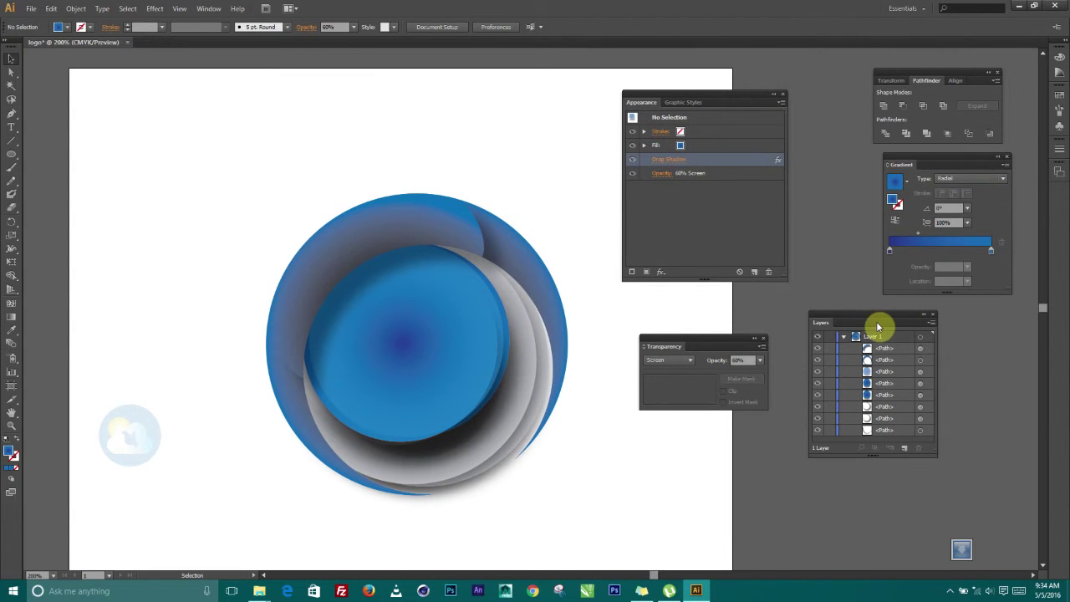
{"action": "left_click_drag", "start_coordinate": [878, 326], "coordinate": [896, 340]}
{"action": "left_click_drag", "start_coordinate": [730, 347], "coordinate": [761, 356]}
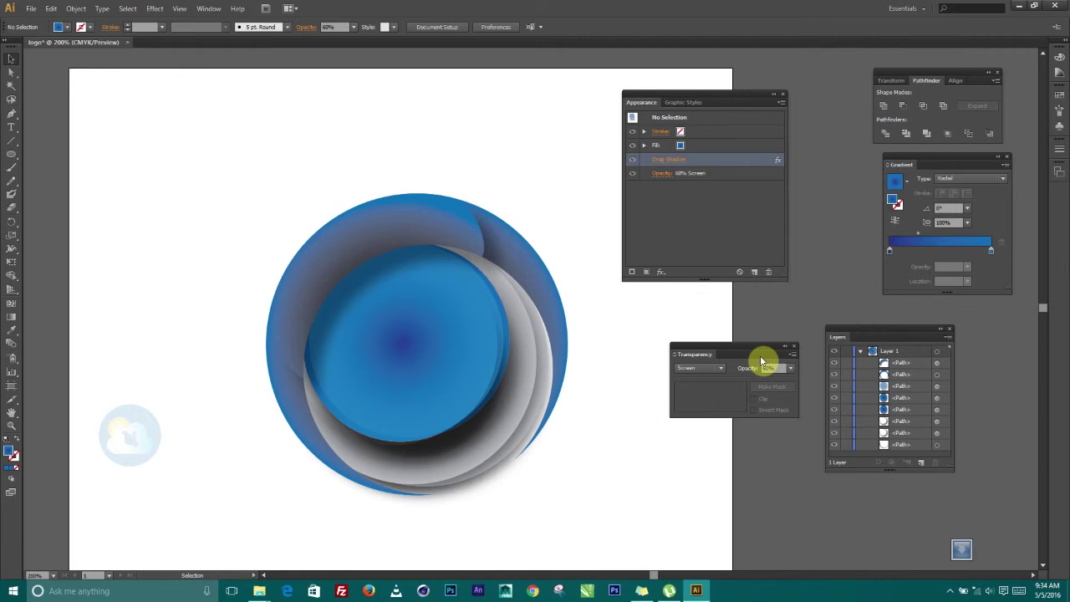
{"action": "left_click", "coordinate": [606, 330]}
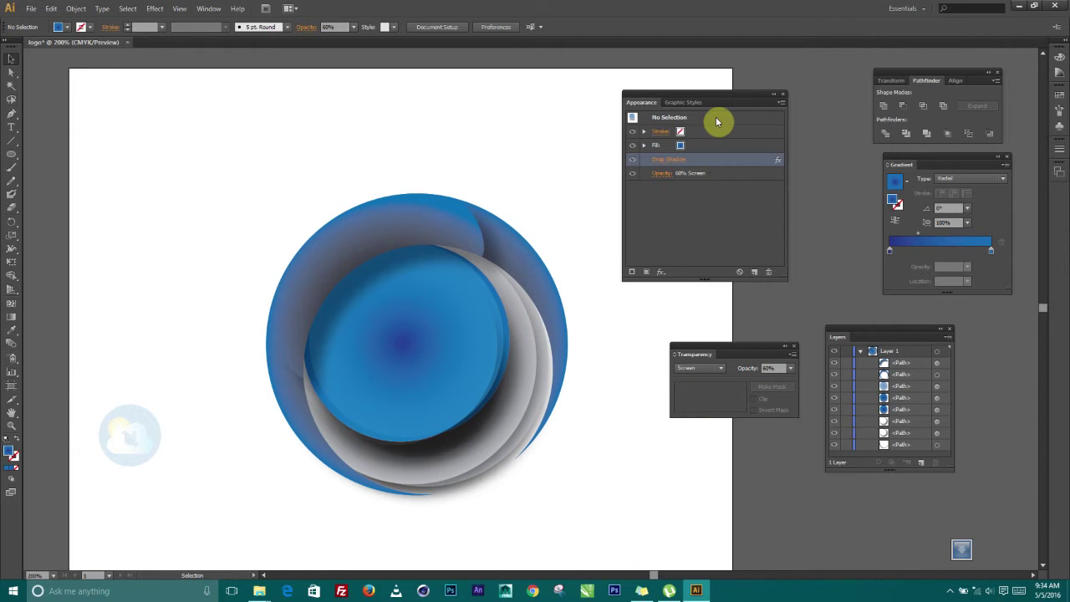
{"action": "left_click_drag", "start_coordinate": [724, 108], "coordinate": [771, 106]}
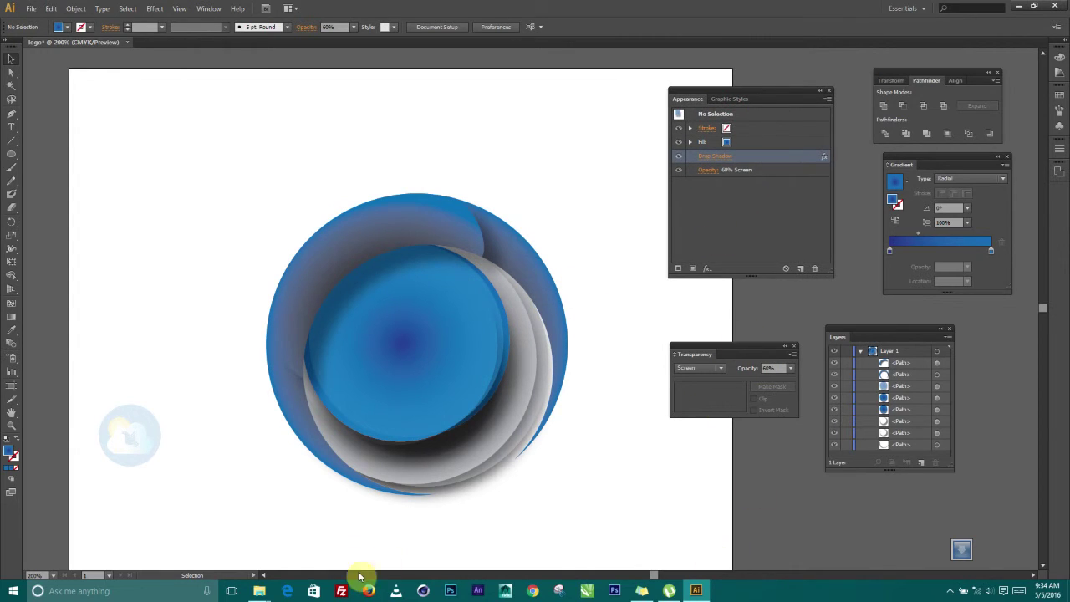
Step: Switch to the youtube folder in File Explorer and view the reference image 3d_logo_advance.png
{"action": "left_click", "coordinate": [259, 590]}
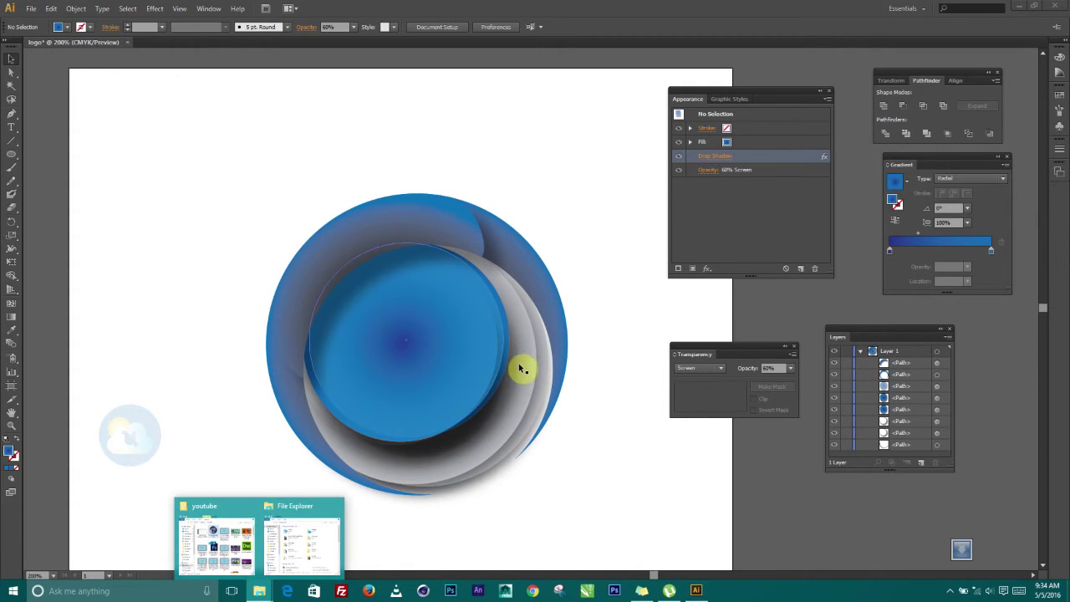
{"action": "left_click", "coordinate": [225, 537]}
{"action": "double_click", "coordinate": [783, 231]}
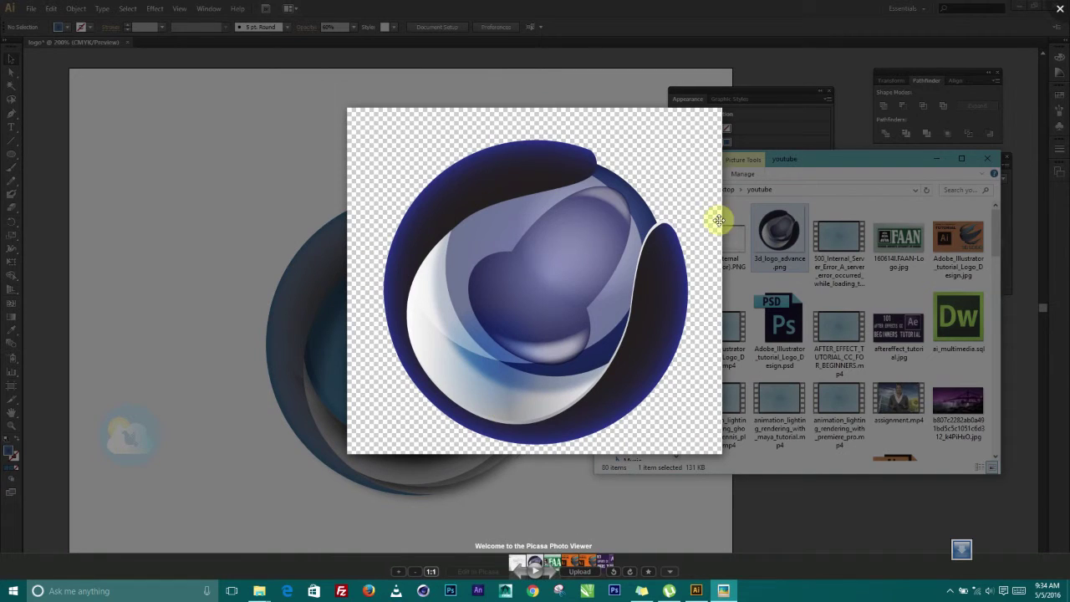
Step: Close the reference image, minimize the youtube folder window, and move the Transparency, Appearance and Layers panels farther from the logo
{"action": "left_click", "coordinate": [1037, 78]}
{"action": "left_click", "coordinate": [935, 159]}
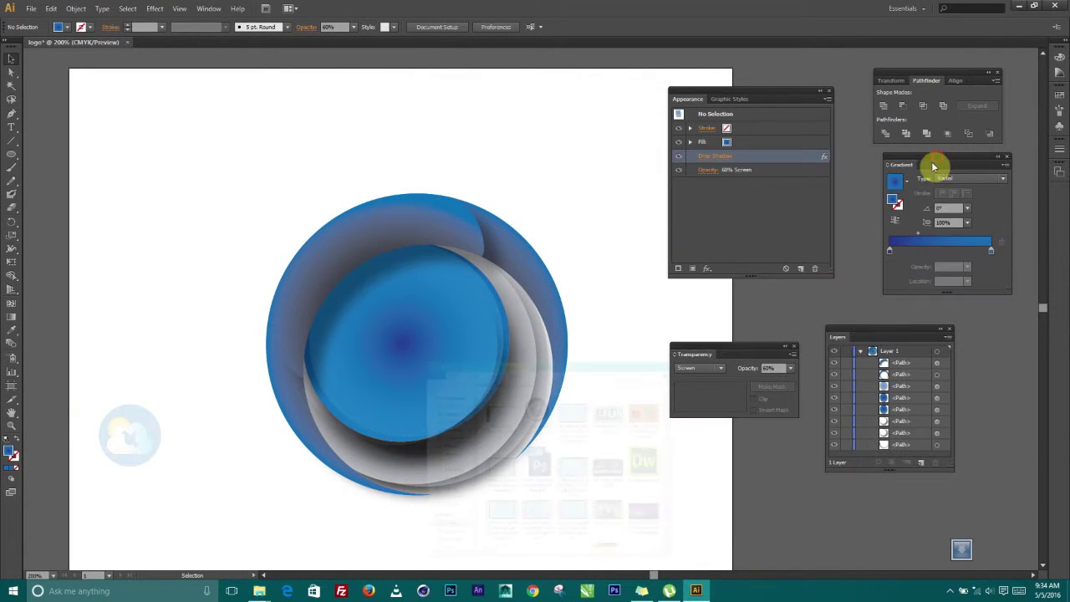
{"action": "left_click_drag", "start_coordinate": [745, 359], "coordinate": [772, 359]}
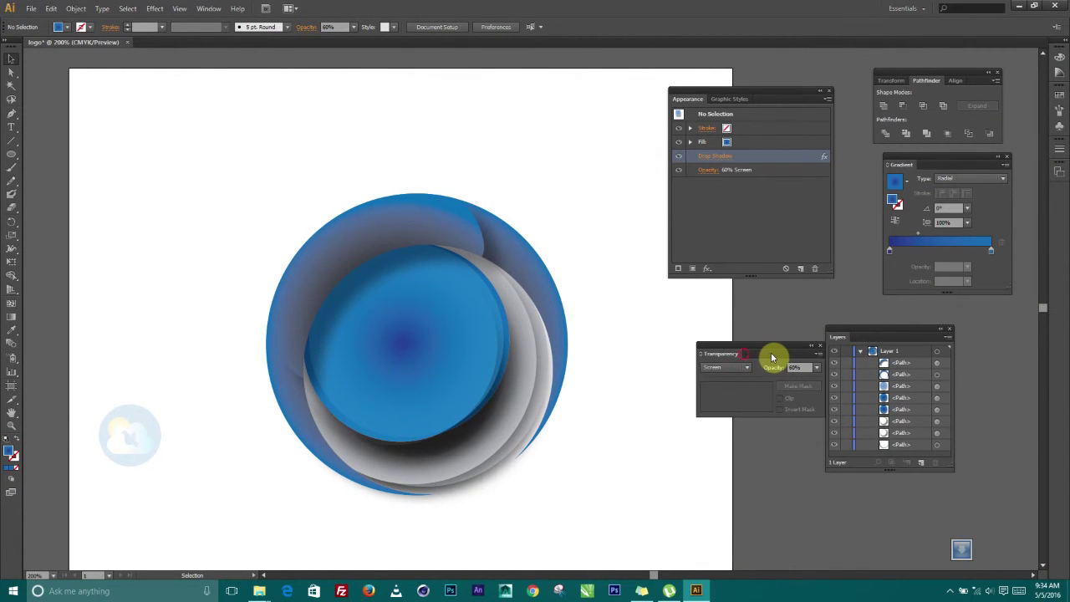
{"action": "left_click_drag", "start_coordinate": [791, 101], "coordinate": [830, 108]}
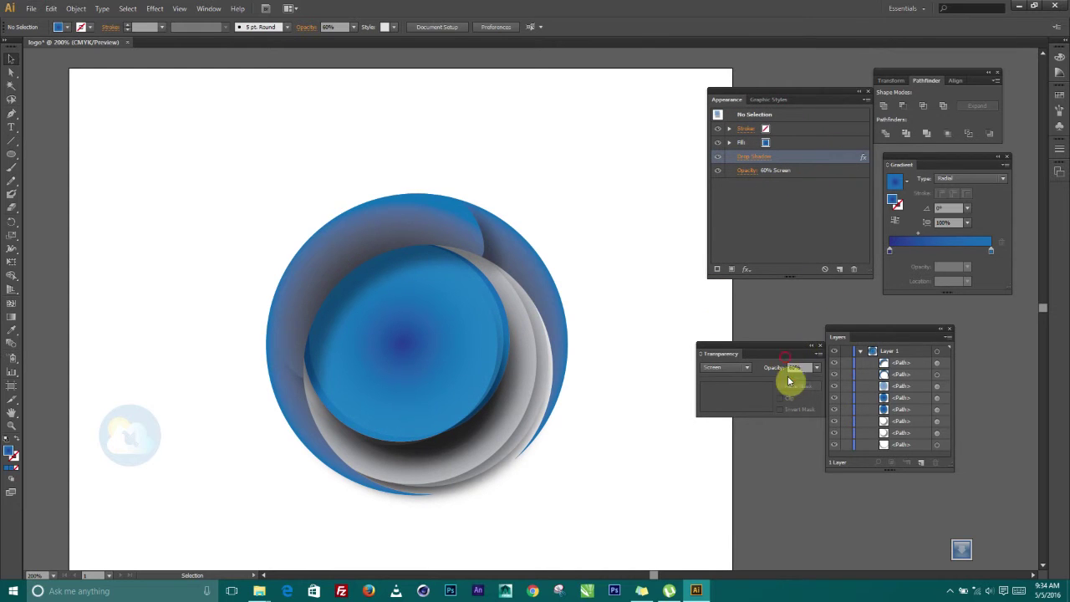
{"action": "left_click_drag", "start_coordinate": [788, 359], "coordinate": [789, 376]}
{"action": "left_click_drag", "start_coordinate": [891, 342], "coordinate": [931, 343]}
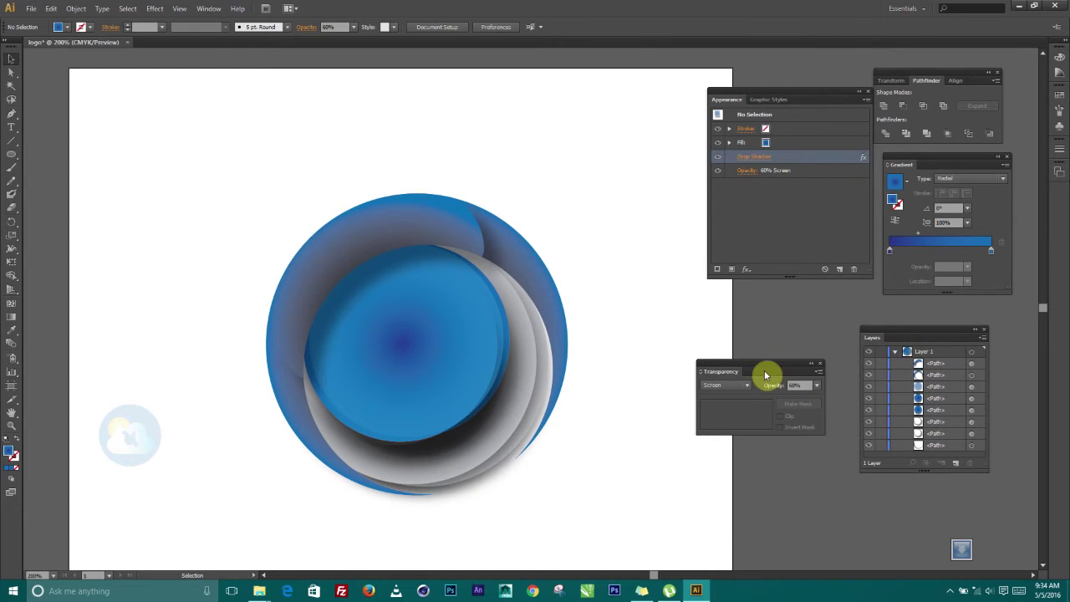
{"action": "left_click_drag", "start_coordinate": [775, 371], "coordinate": [812, 362]}
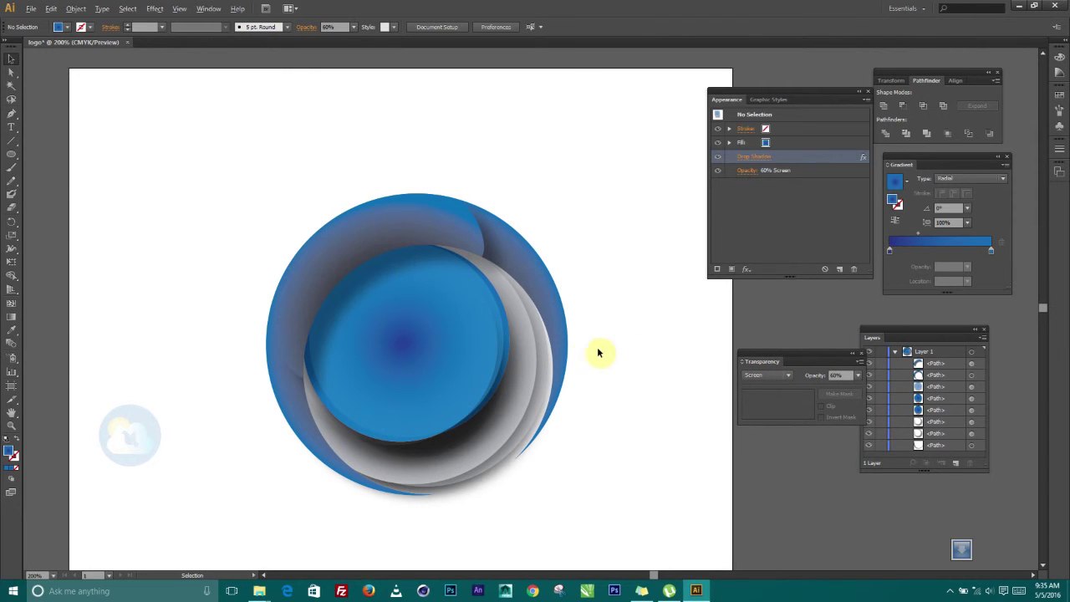
Step: Examine the complete logo on its artboard at several magnifications
{"action": "key", "text": "ctrl+minus"}
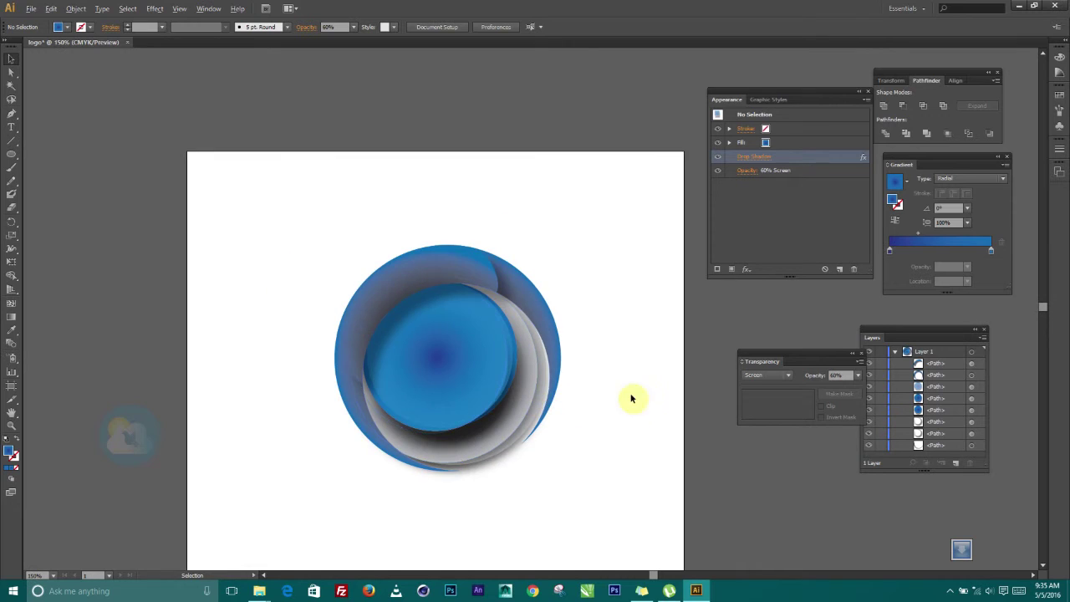
{"action": "key", "text": "ctrl+plus"}
{"action": "key", "text": "ctrl+plus"}
{"action": "key", "text": "ctrl+plus"}
{"action": "scroll", "coordinate": [553, 406], "scroll_direction": "down", "scroll_amount": 2}
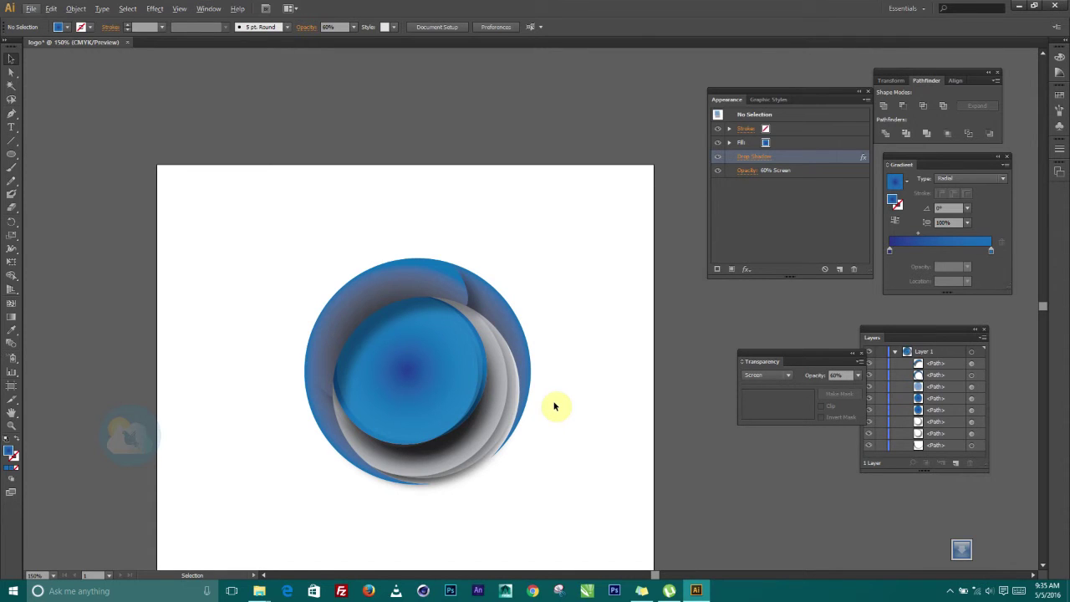
{"action": "left_click_drag", "start_coordinate": [504, 406], "coordinate": [508, 326]}
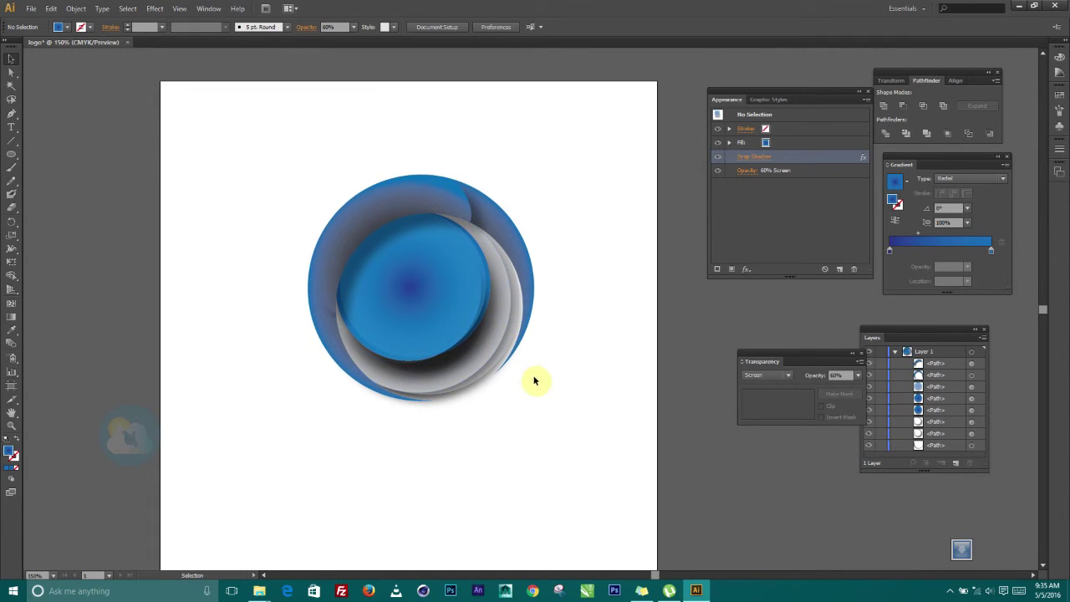
{"action": "scroll", "coordinate": [519, 322], "scroll_direction": "up", "scroll_amount": 1}
{"action": "scroll", "coordinate": [527, 334], "scroll_direction": "down", "scroll_amount": 2}
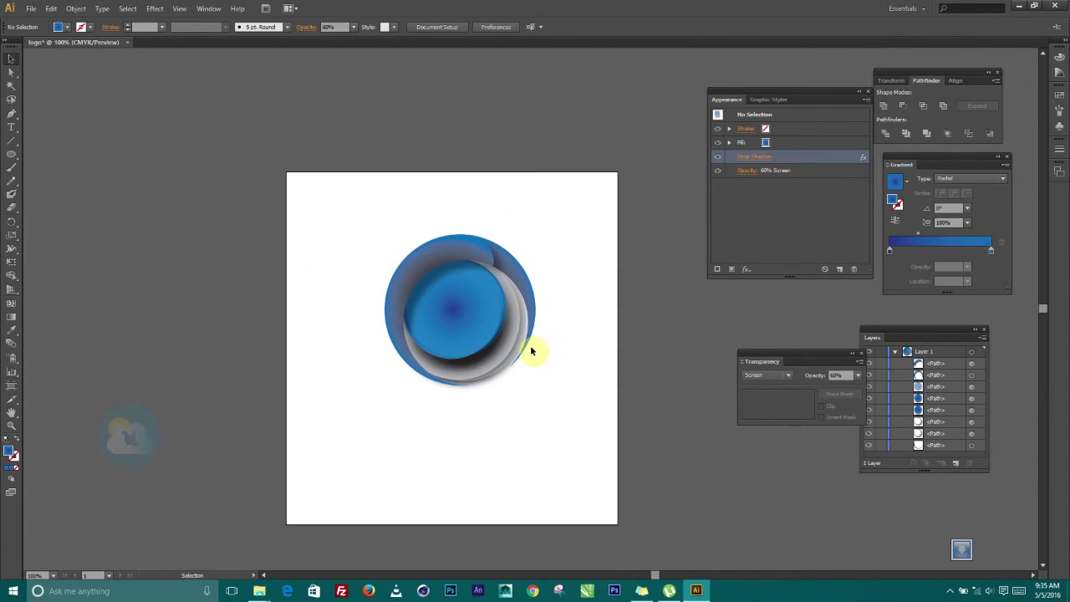
Step: Crop the artboard around the logo to about 7.2 in wide by 6.63 in high, then leave artboard editing
{"action": "left_click", "coordinate": [11, 386]}
{"action": "left_click_drag", "start_coordinate": [285, 349], "coordinate": [309, 349]}
{"action": "left_click_drag", "start_coordinate": [465, 525], "coordinate": [475, 446]}
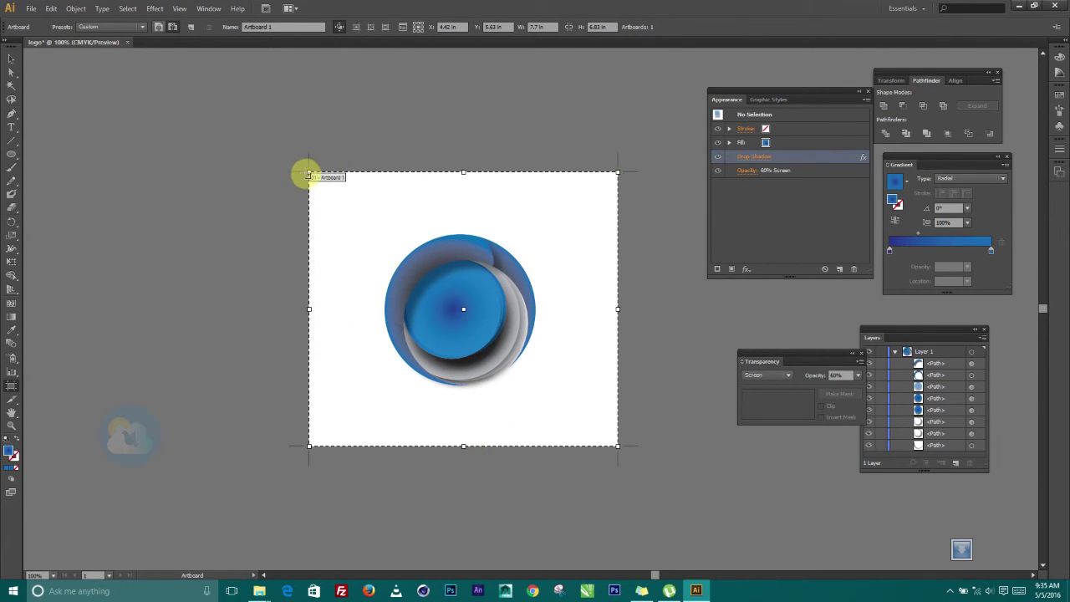
{"action": "left_click_drag", "start_coordinate": [308, 172], "coordinate": [329, 180]}
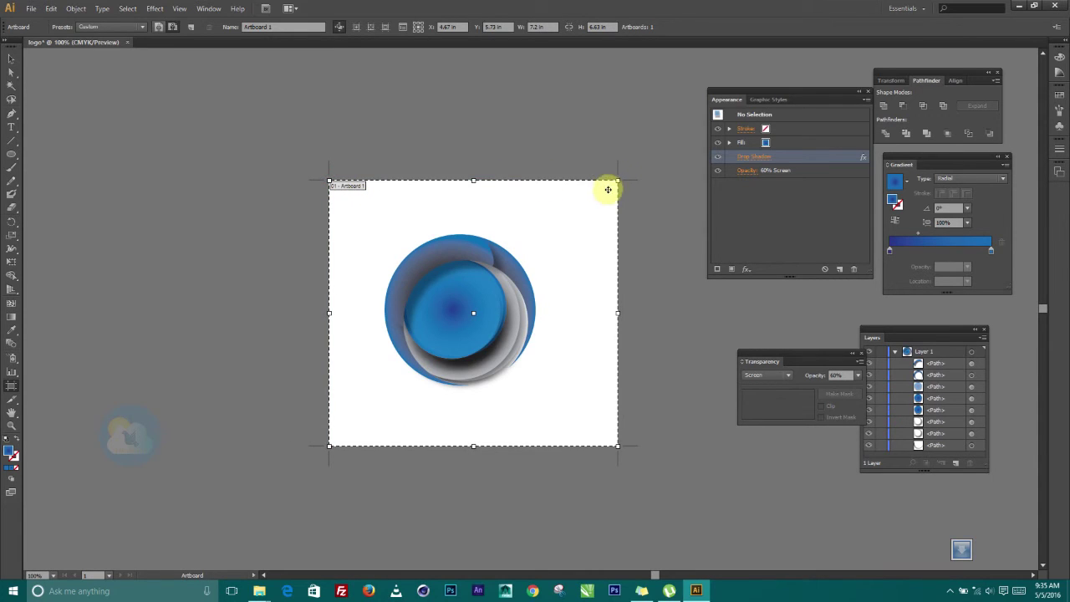
{"action": "left_click", "coordinate": [11, 59]}
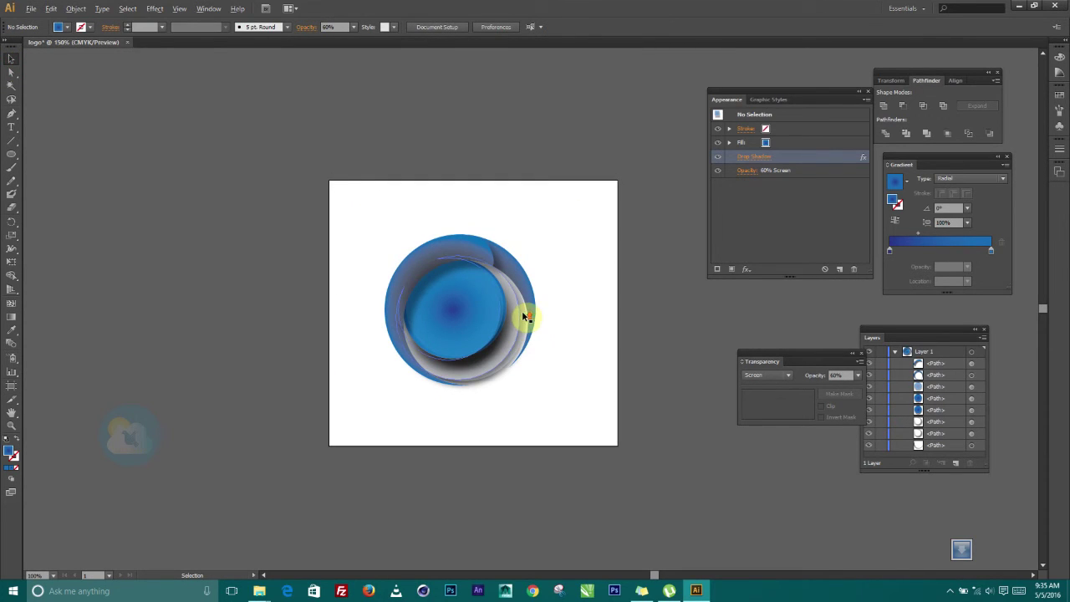
Step: Shift the floating Appearance panel clear of the Pathfinder panel
{"action": "key", "text": "ctrl+equal"}
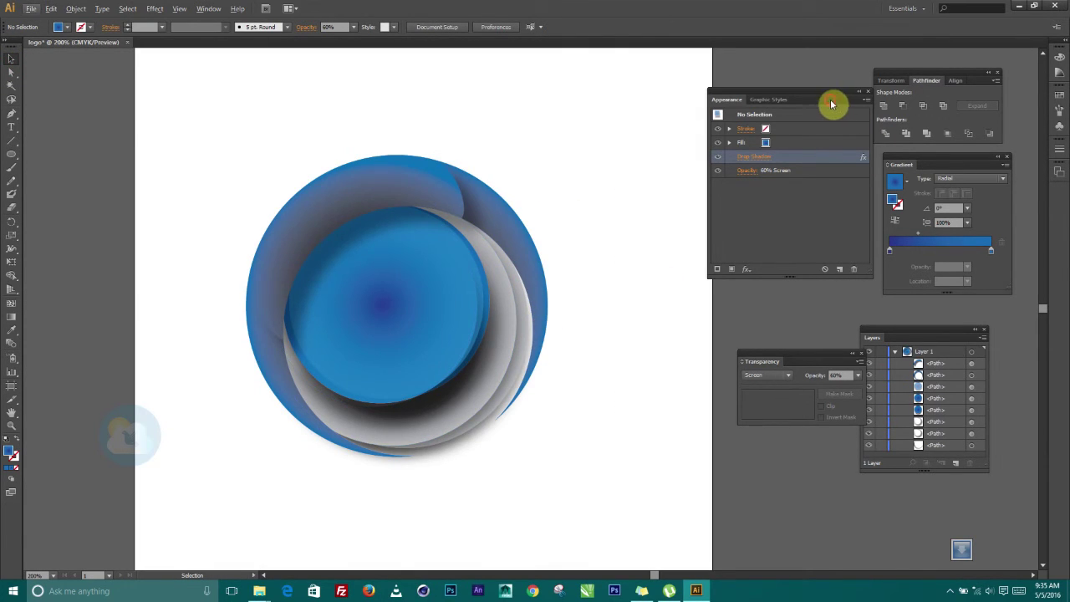
{"action": "left_click_drag", "start_coordinate": [830, 100], "coordinate": [818, 103]}
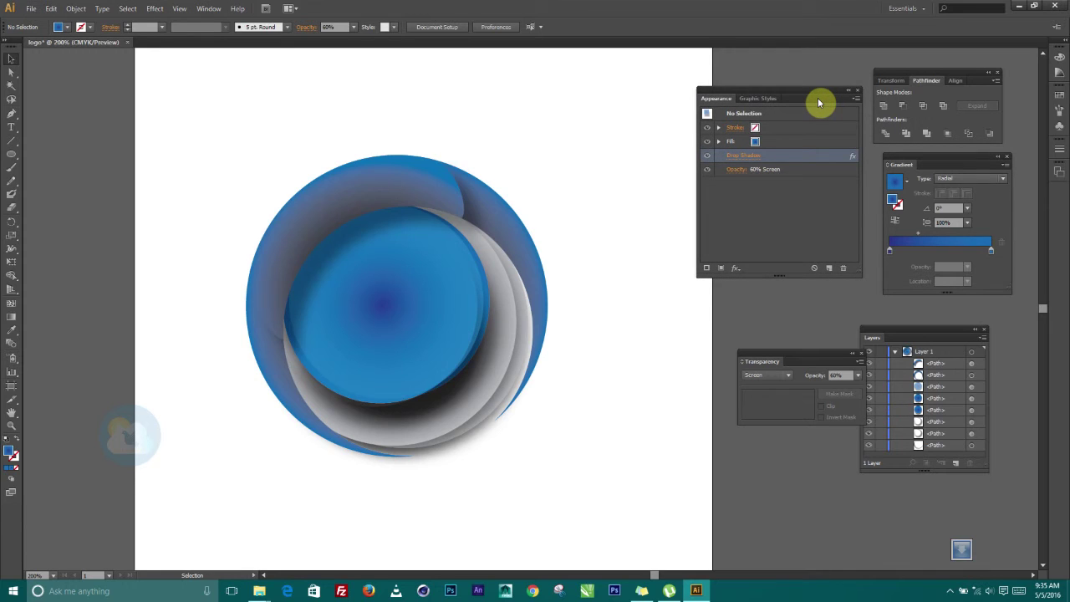